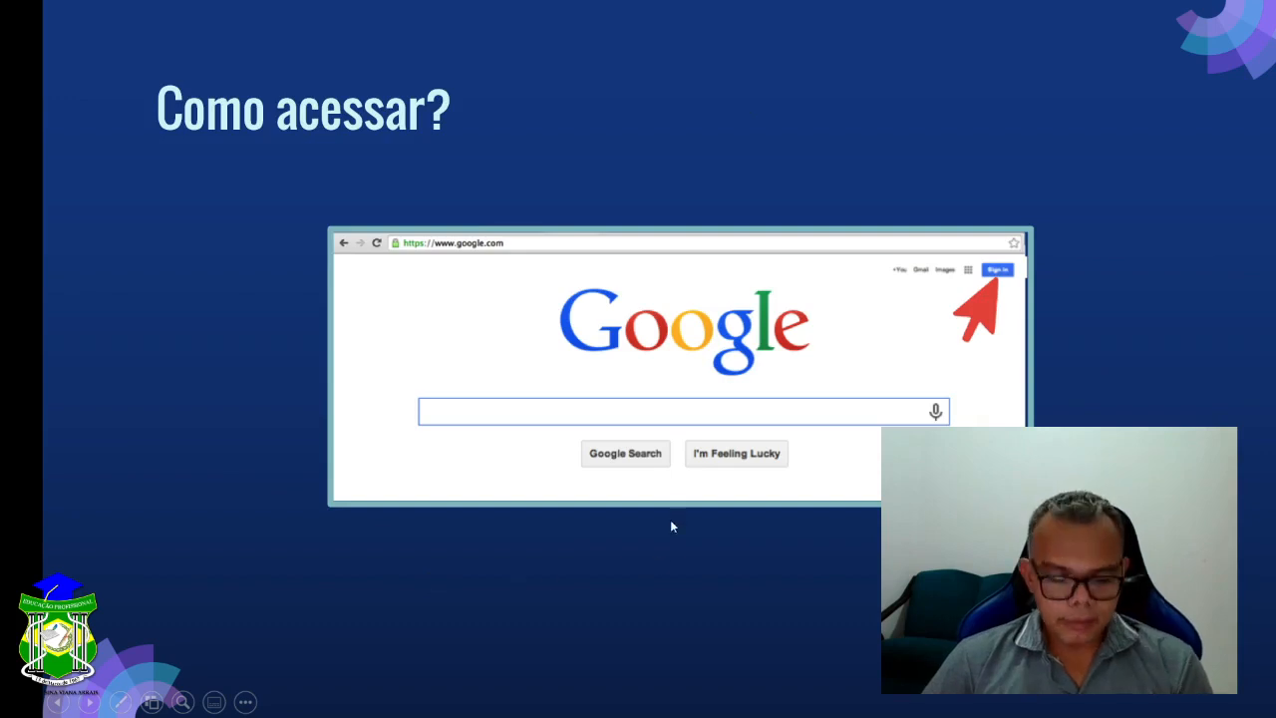
- Switch from the PowerPoint slide to the Opera browser's Speed Dial start page
{"action": "left_click", "coordinate": [137, 12]}
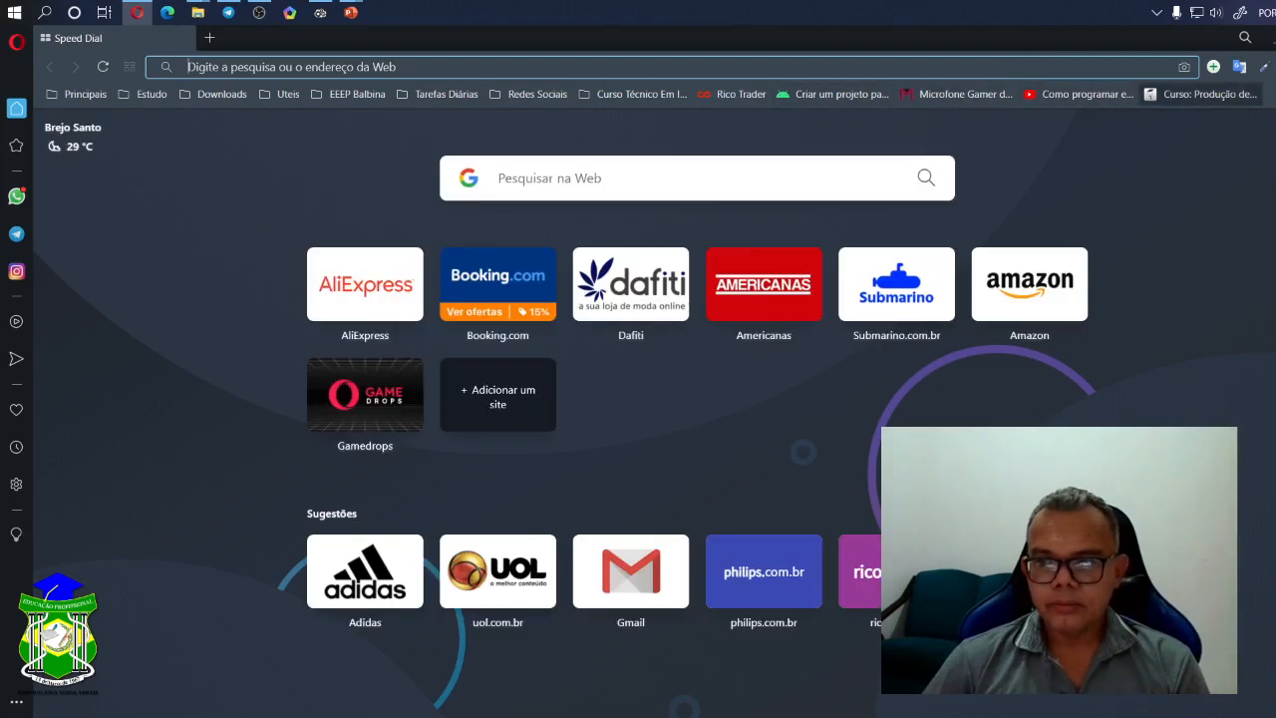
- Go to the Google home page from the bookmarks overflow, then open Docs from the Google apps grid
{"action": "left_click", "coordinate": [1272, 94]}
{"action": "left_click", "coordinate": [1129, 127]}
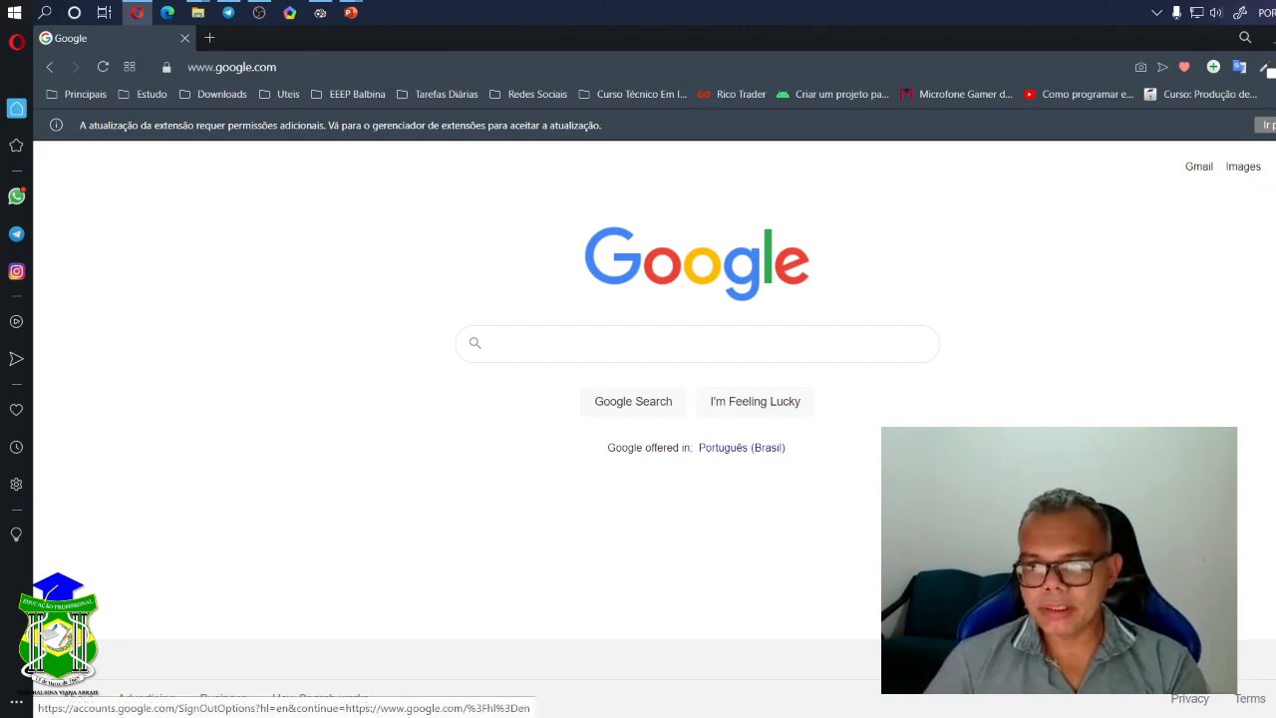
{"action": "left_click", "coordinate": [1269, 167]}
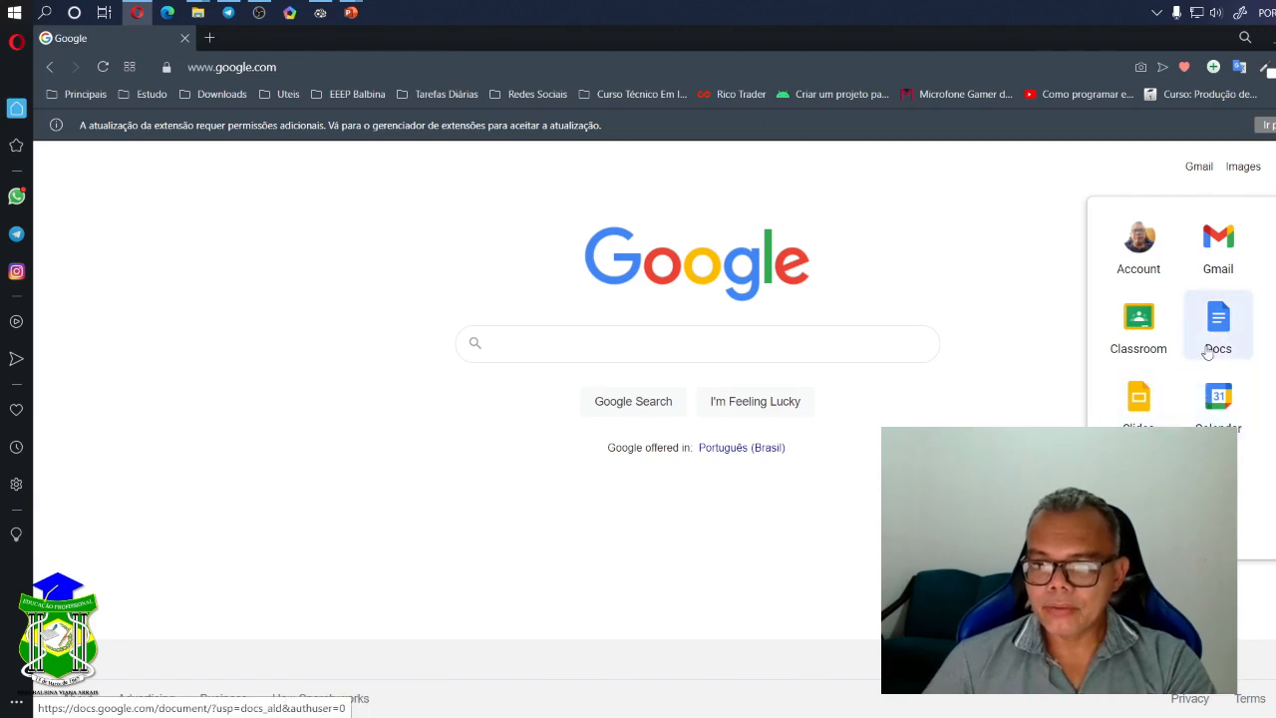
{"action": "left_click", "coordinate": [1221, 322]}
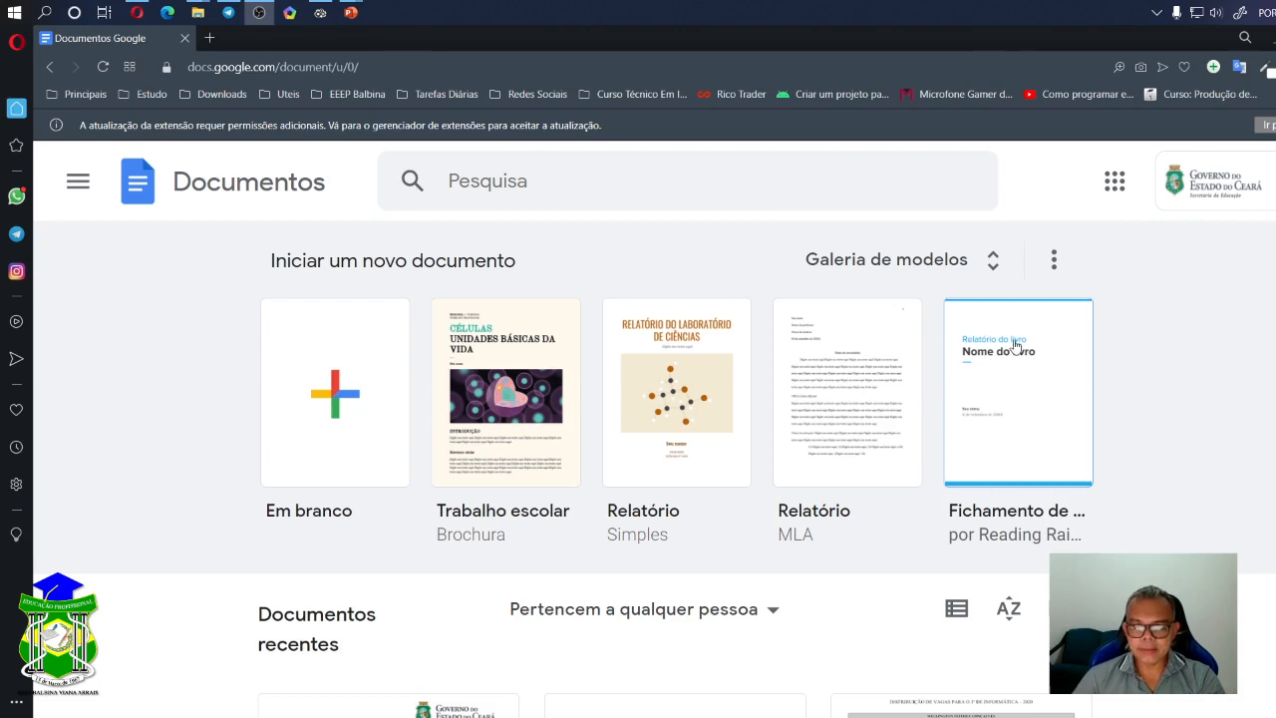
- Open the Galeria de modelos and scroll through the available templates
{"action": "left_click", "coordinate": [994, 265]}
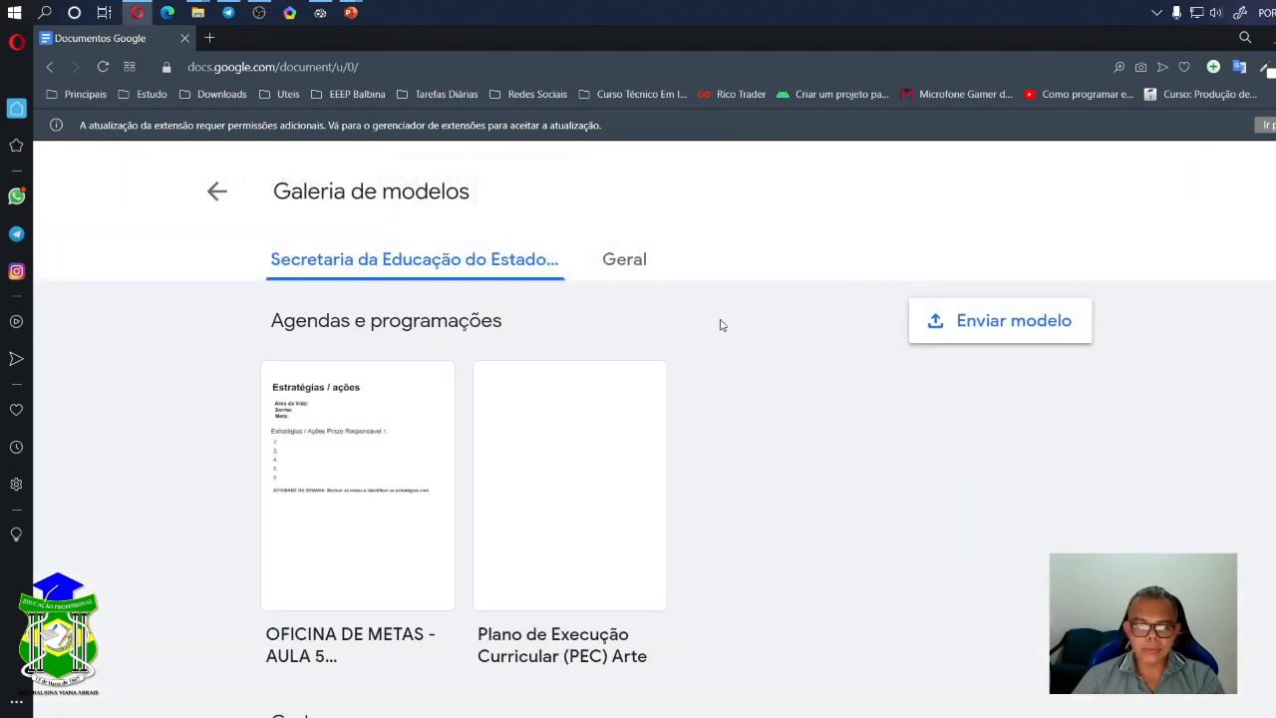
{"action": "scroll", "coordinate": [627, 515], "scroll_direction": "down", "scroll_amount": 5}
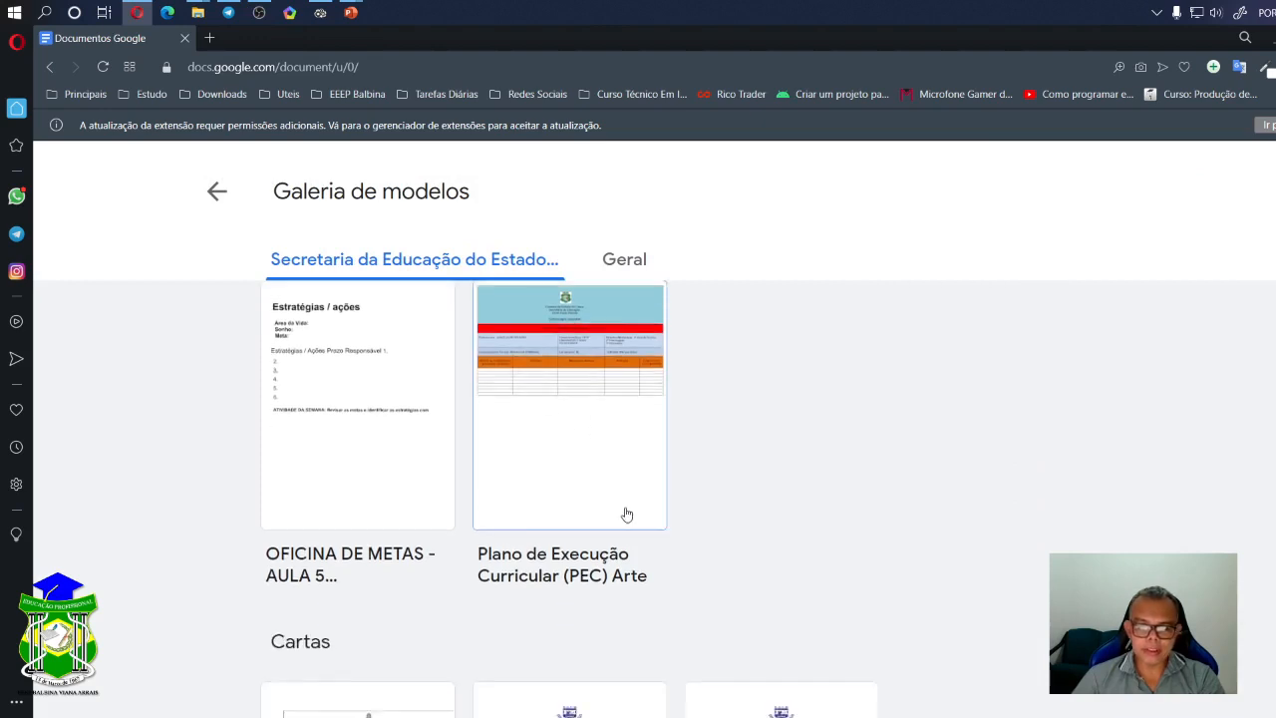
{"action": "scroll", "coordinate": [630, 518], "scroll_direction": "down", "scroll_amount": 5}
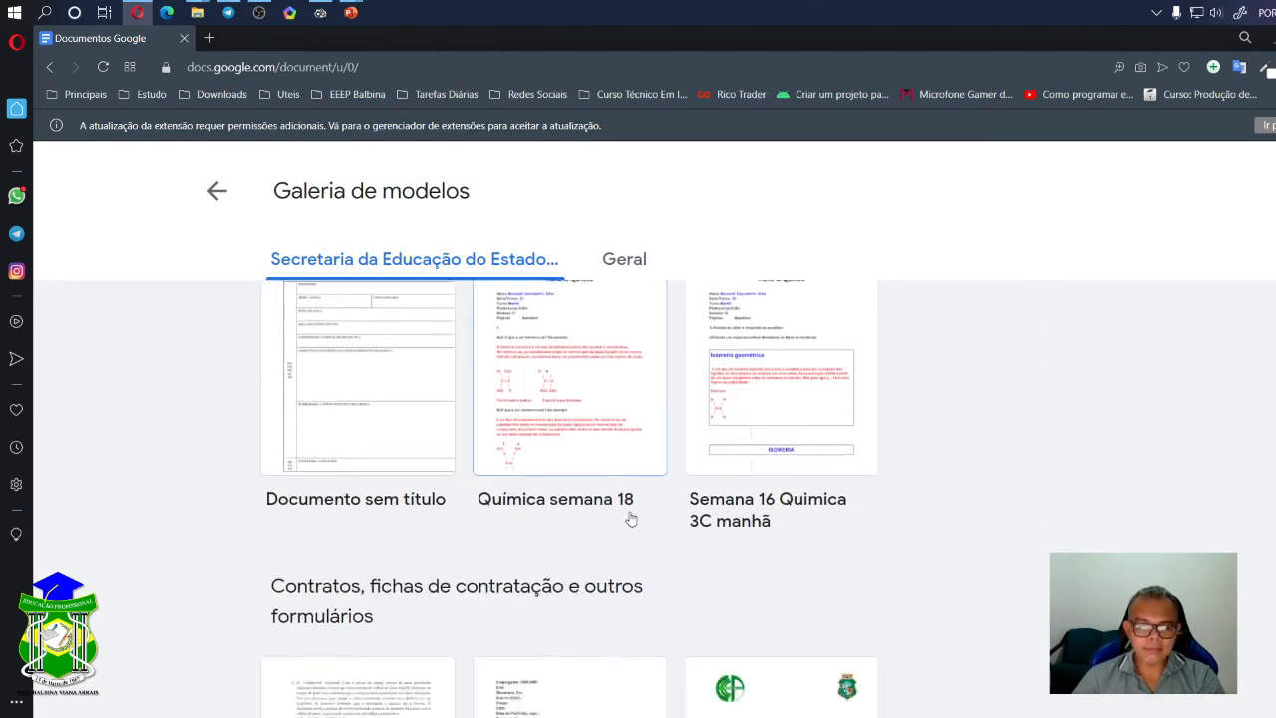
{"action": "scroll", "coordinate": [630, 518], "scroll_direction": "down", "scroll_amount": 6}
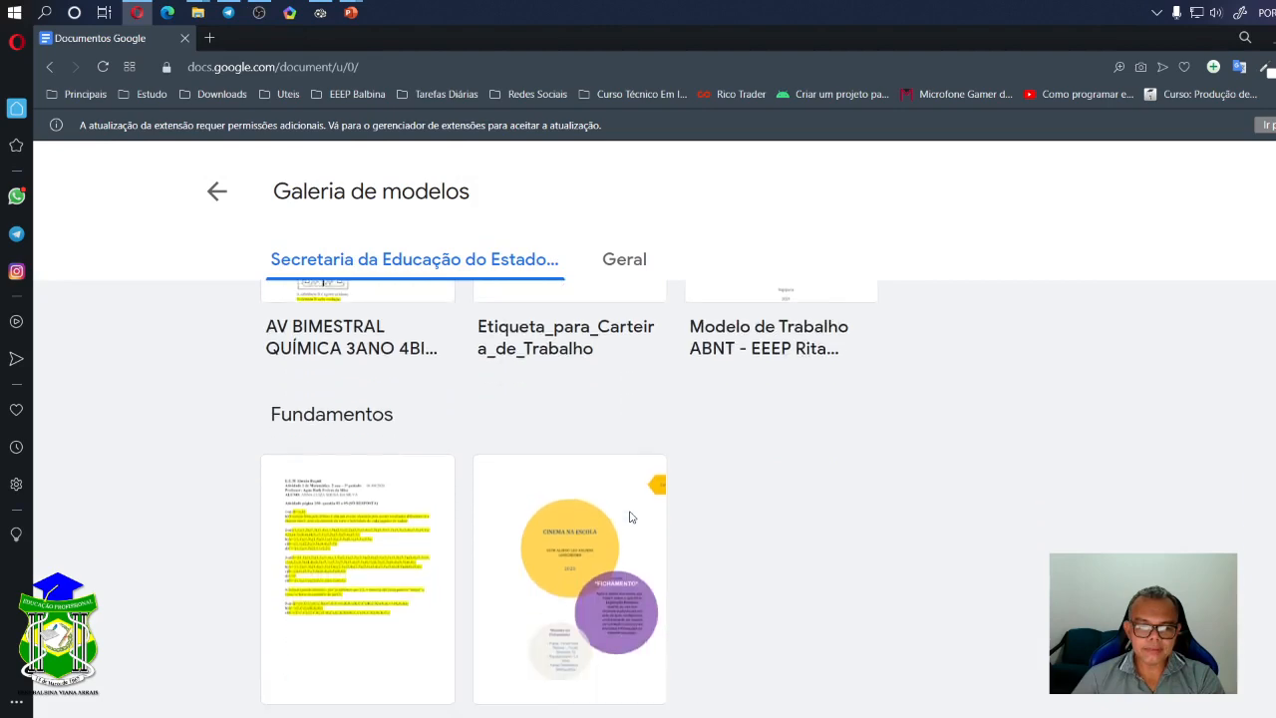
{"action": "scroll", "coordinate": [630, 517], "scroll_direction": "down", "scroll_amount": 5}
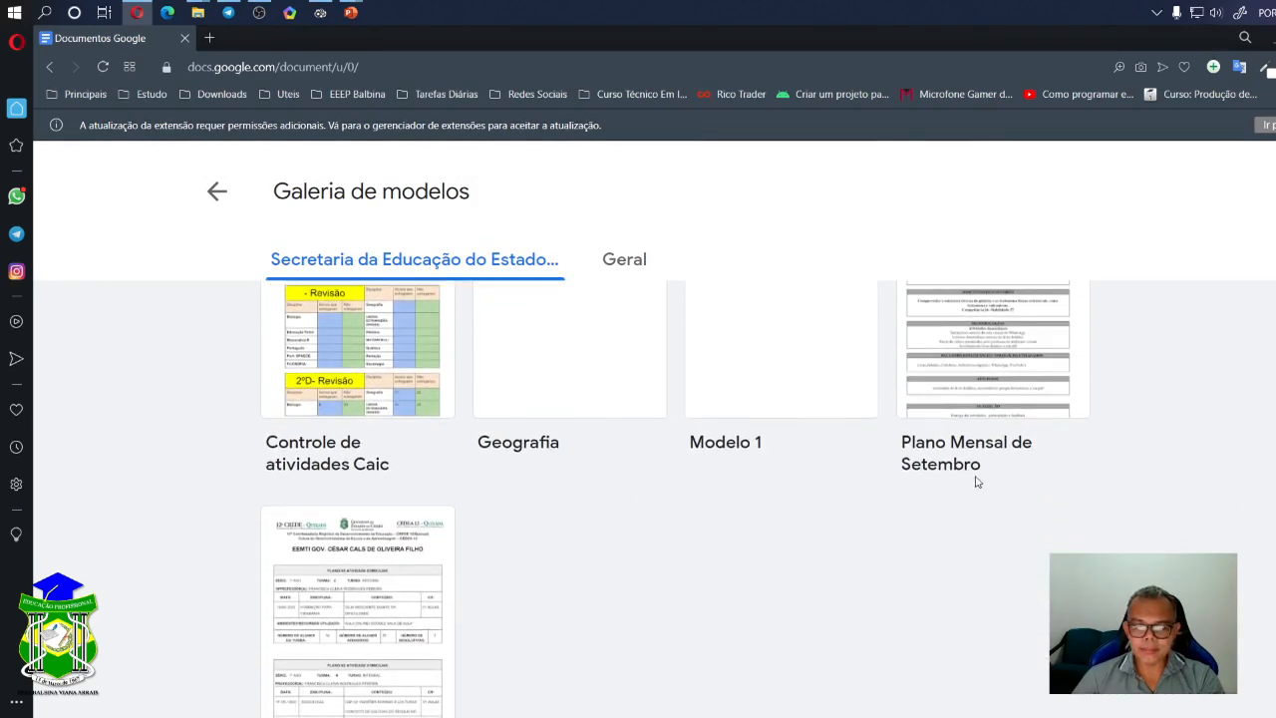
{"action": "scroll", "coordinate": [570, 502], "scroll_direction": "down", "scroll_amount": 3}
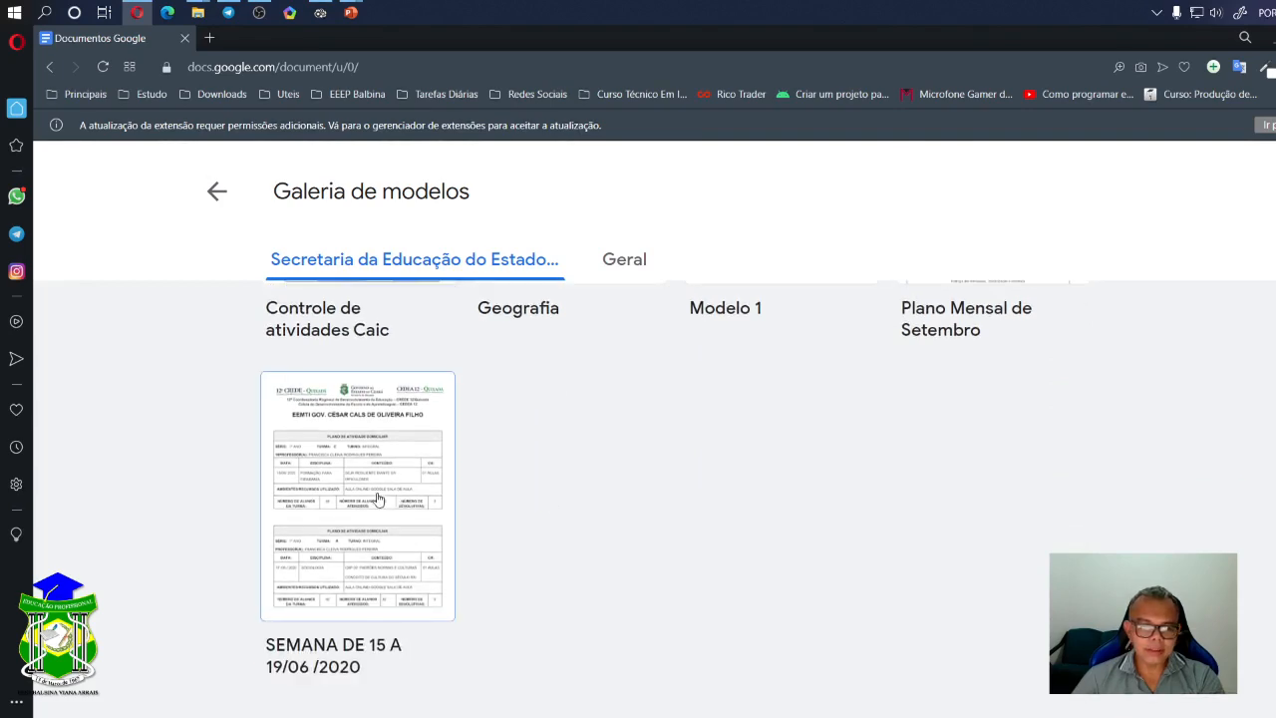
{"action": "scroll", "coordinate": [435, 499], "scroll_direction": "up", "scroll_amount": 5}
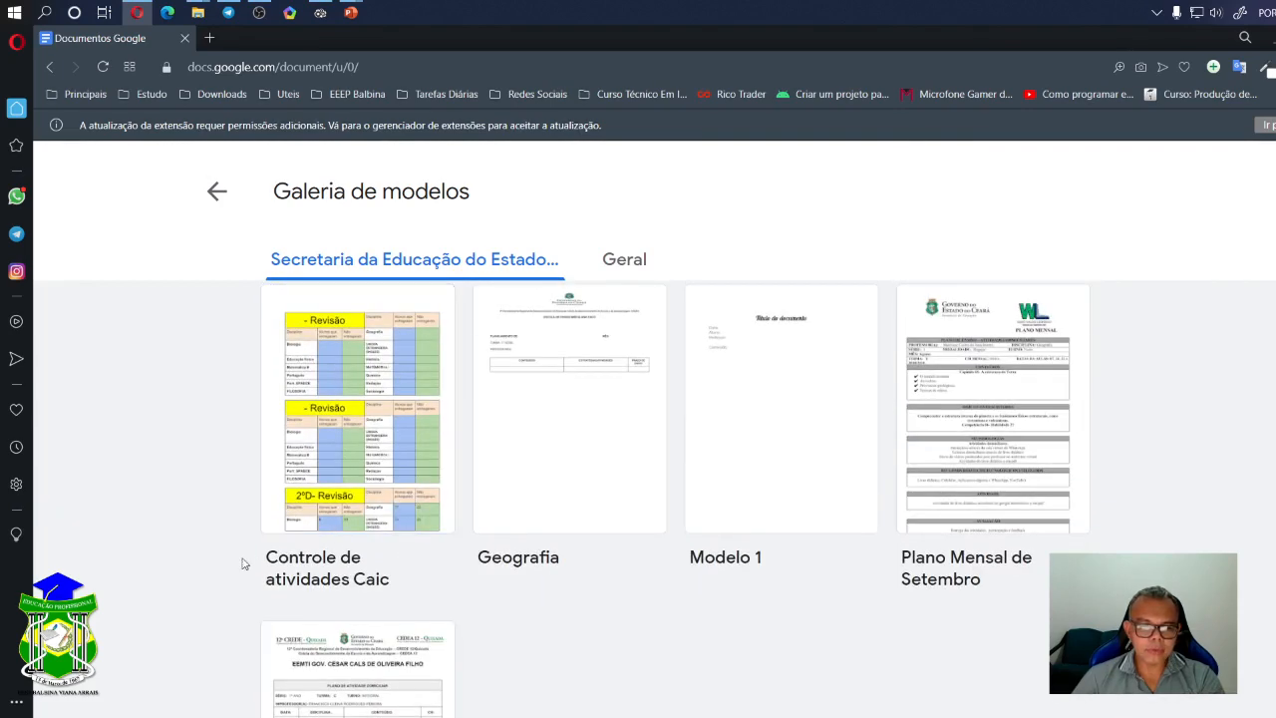
{"action": "scroll", "coordinate": [402, 568], "scroll_direction": "up", "scroll_amount": 10}
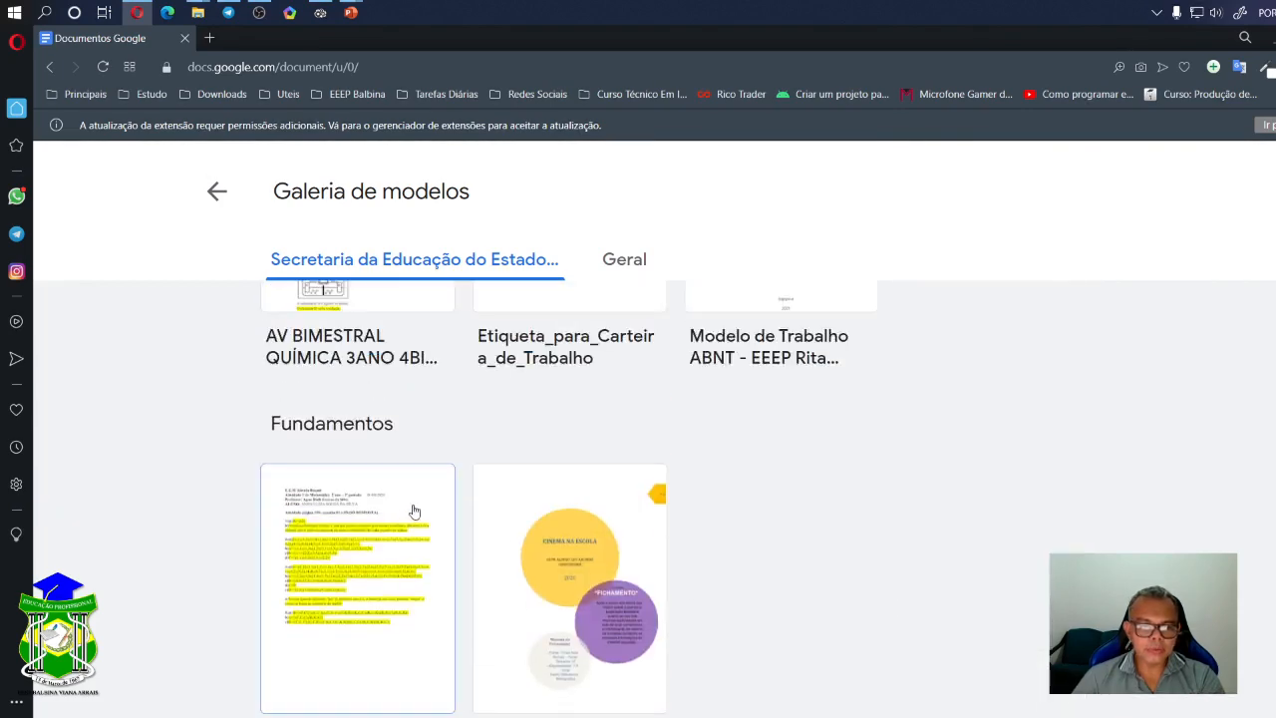
{"action": "scroll", "coordinate": [414, 509], "scroll_direction": "up", "scroll_amount": 10}
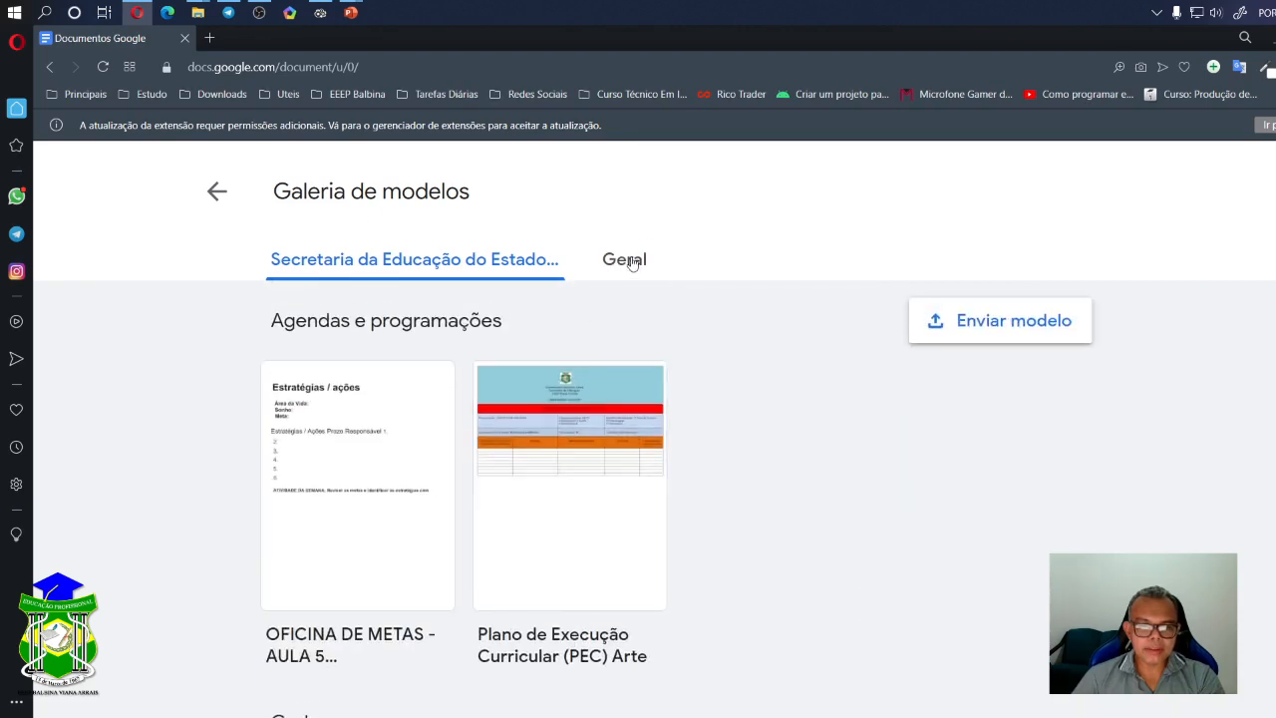
- Switch to the Geral templates and scroll down to the Currículo designs such as Suíço and Coral
{"action": "left_click", "coordinate": [628, 262]}
{"action": "scroll", "coordinate": [827, 493], "scroll_direction": "down", "scroll_amount": 3}
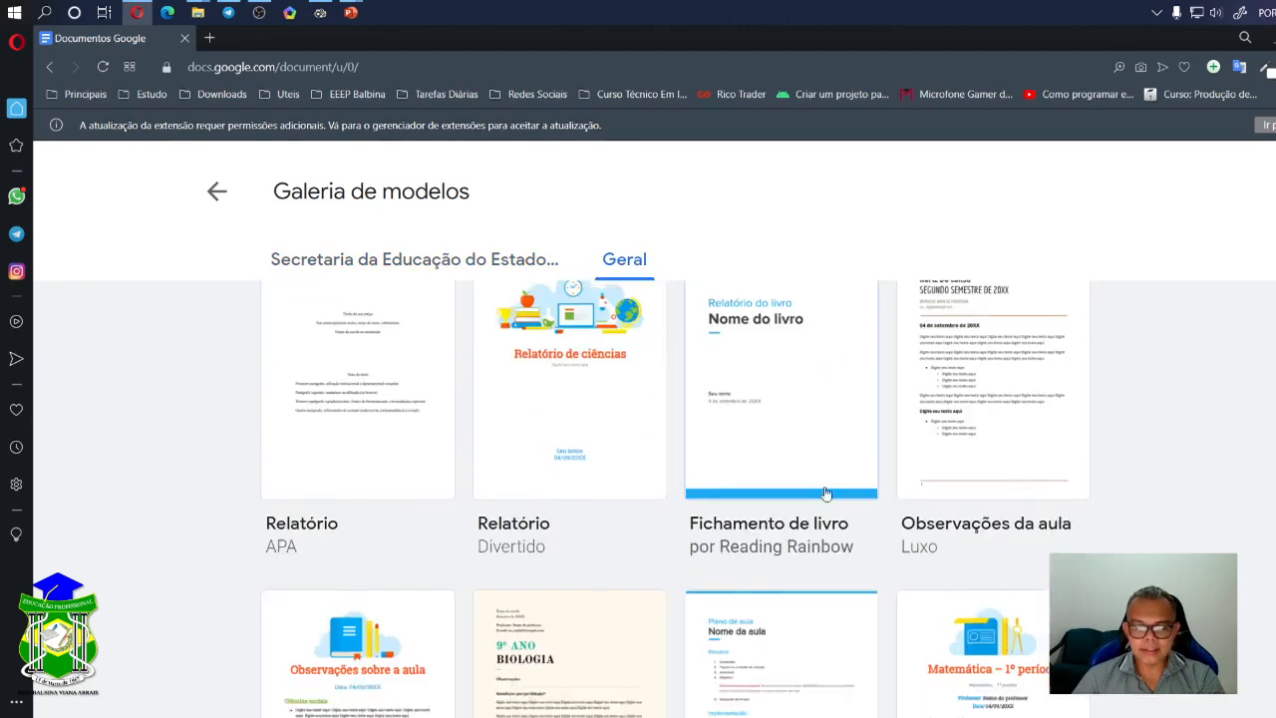
{"action": "scroll", "coordinate": [827, 493], "scroll_direction": "down", "scroll_amount": 4}
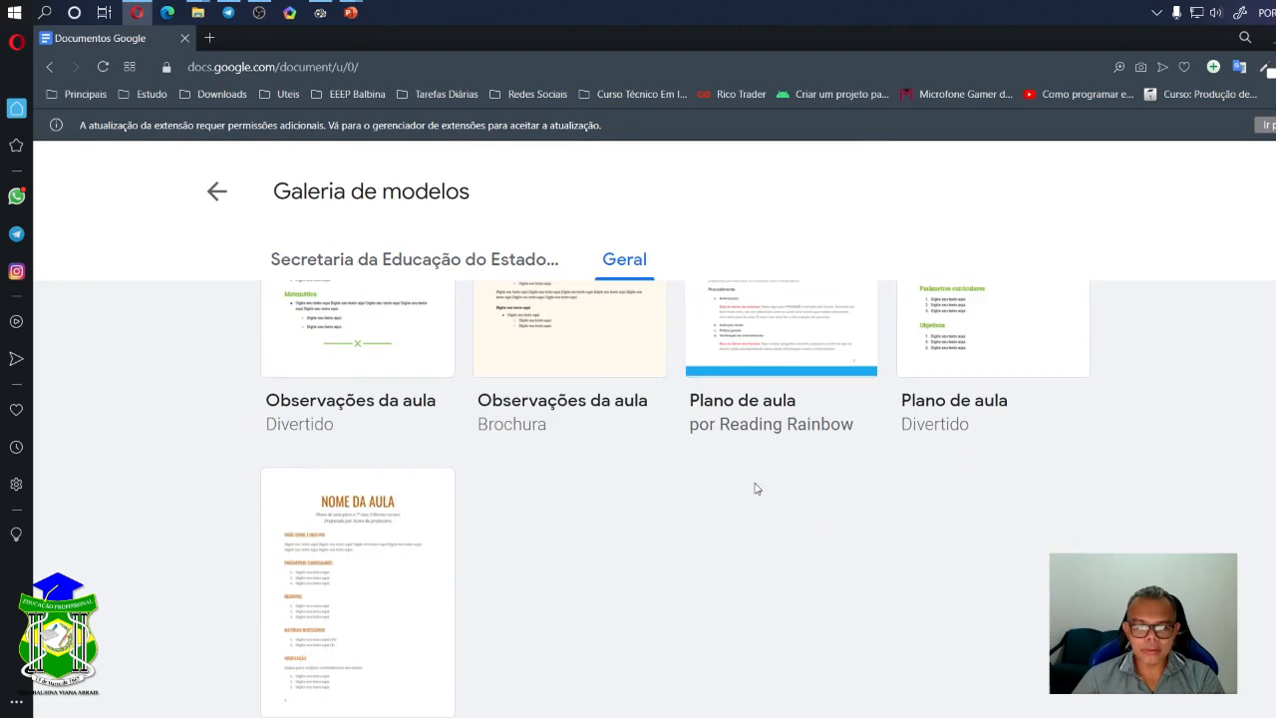
{"action": "scroll", "coordinate": [698, 486], "scroll_direction": "down", "scroll_amount": 2}
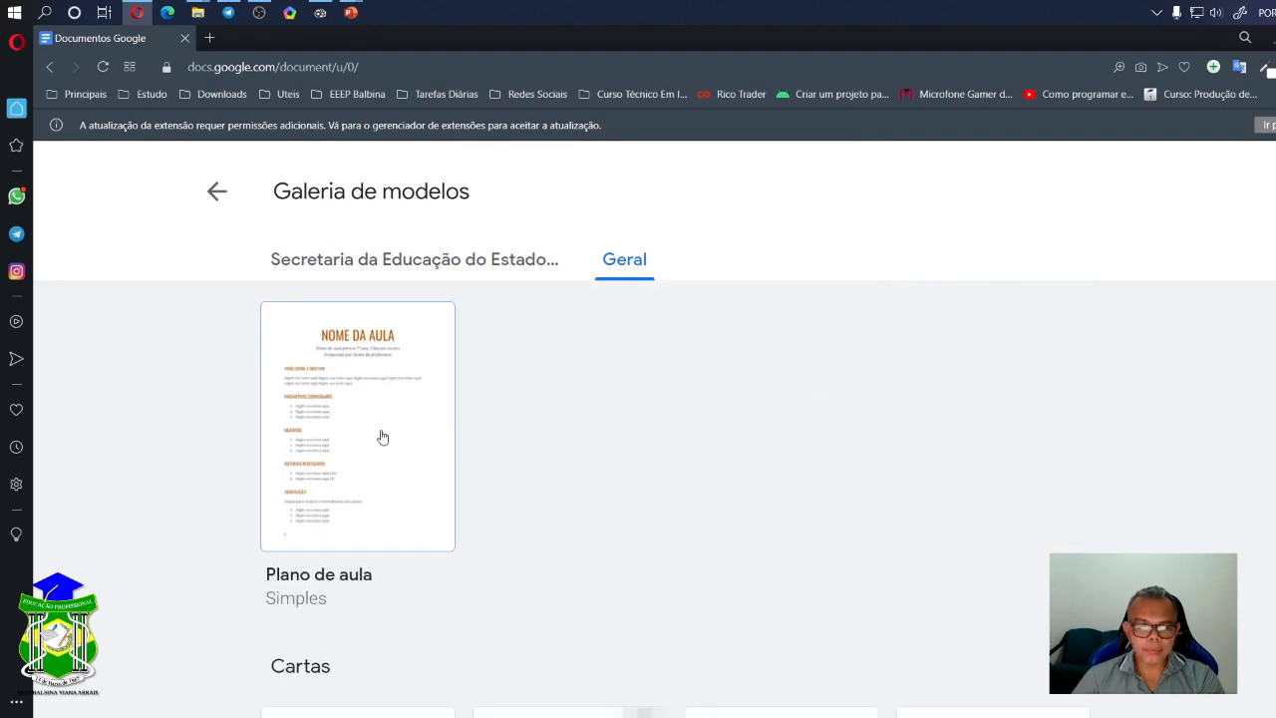
{"action": "scroll", "coordinate": [498, 456], "scroll_direction": "down", "scroll_amount": 5}
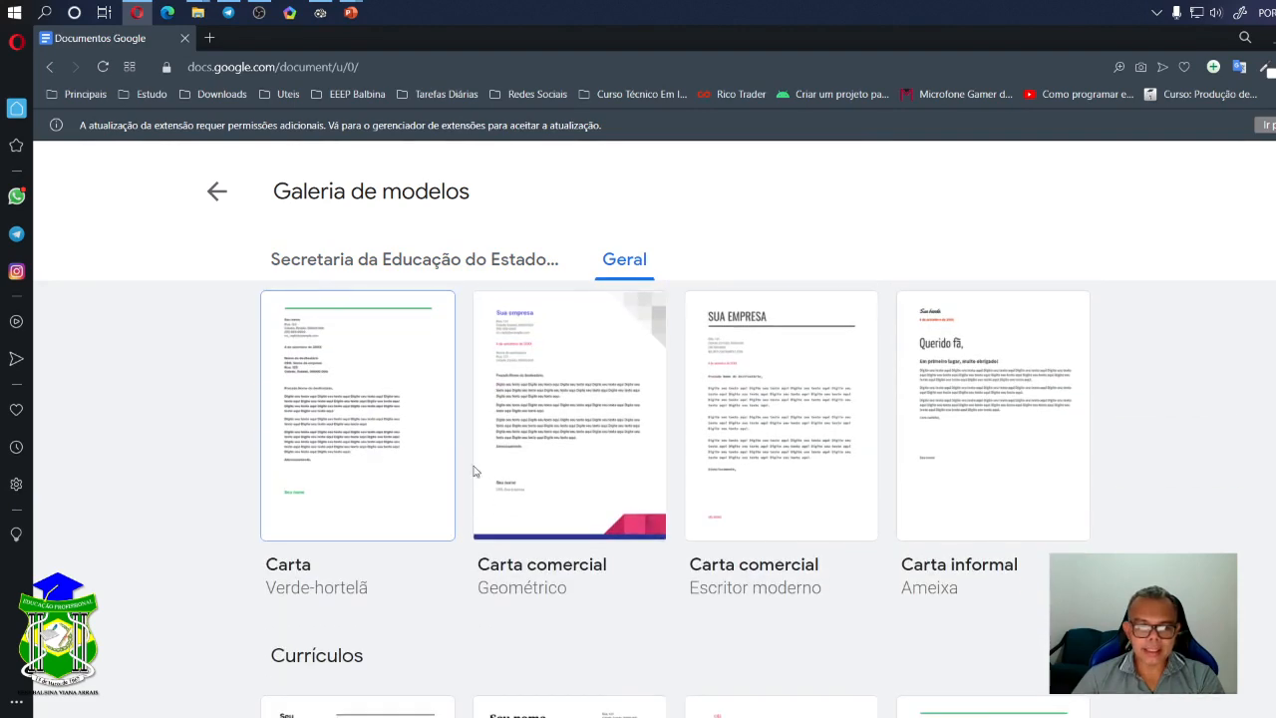
{"action": "scroll", "coordinate": [369, 493], "scroll_direction": "down", "scroll_amount": 3}
{"action": "scroll", "coordinate": [638, 509], "scroll_direction": "down", "scroll_amount": 2}
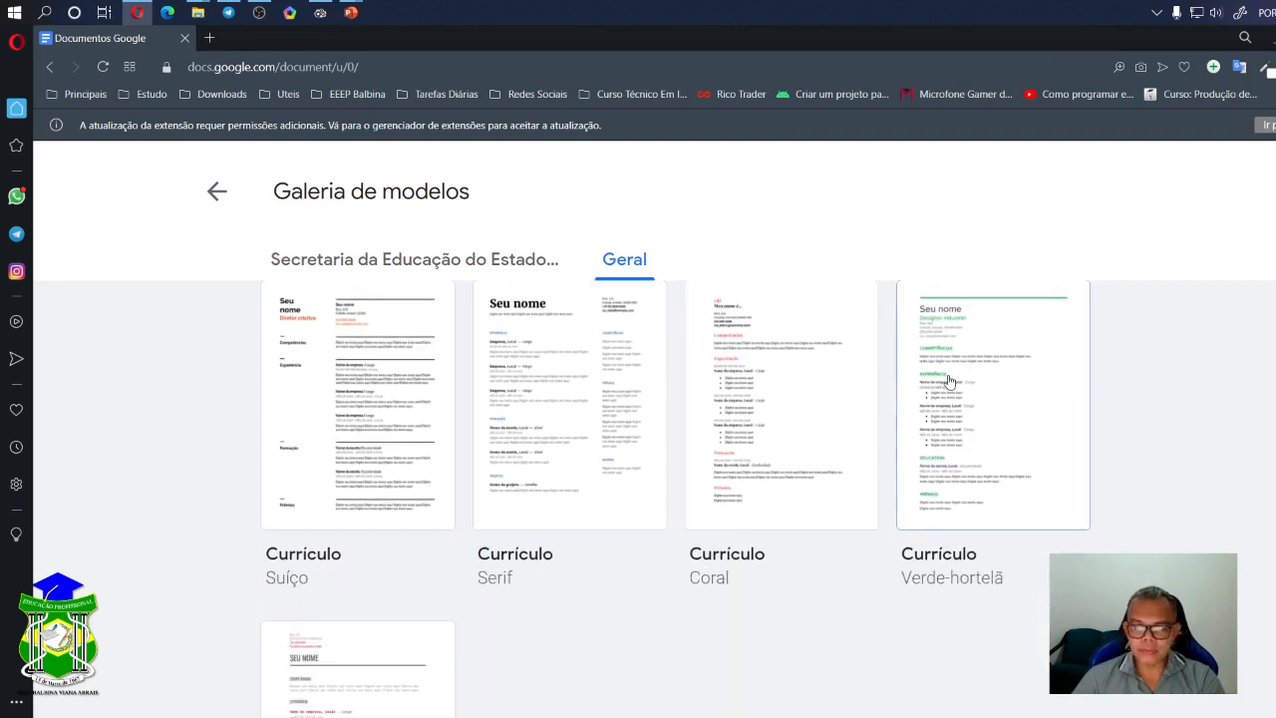
- Create a résumé from the Currículo Verde-hortelã template and scroll through its COMPETÊNCIAS, EXPERIÊNCIA, EDUCATION and PRÊMIOS sections
{"action": "left_click", "coordinate": [978, 427]}
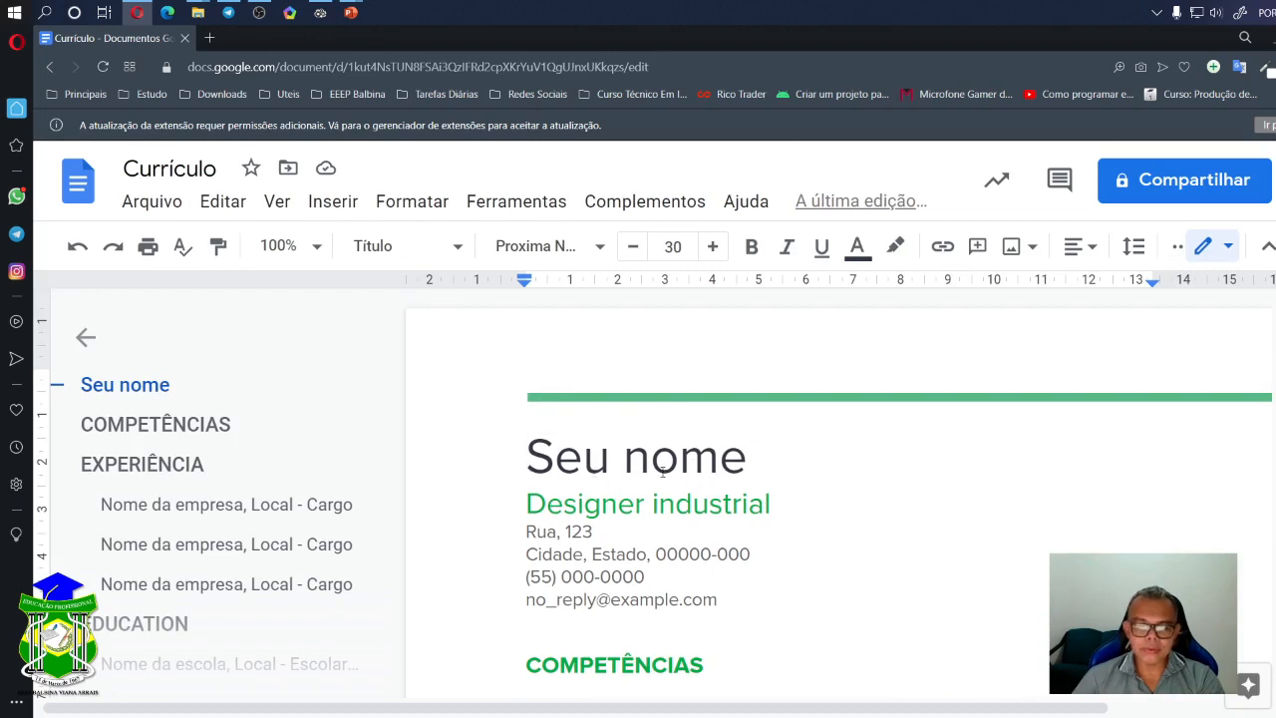
{"action": "scroll", "coordinate": [654, 506], "scroll_direction": "down", "scroll_amount": 2}
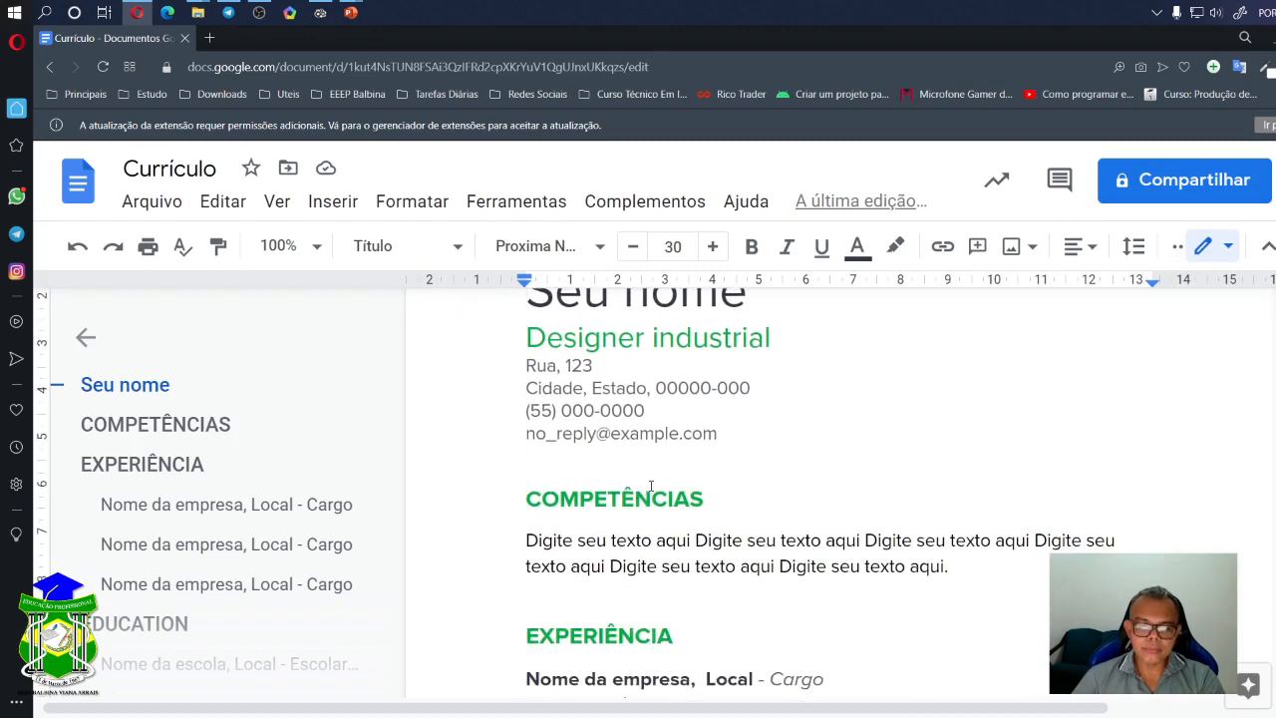
{"action": "scroll", "coordinate": [594, 499], "scroll_direction": "up", "scroll_amount": 2}
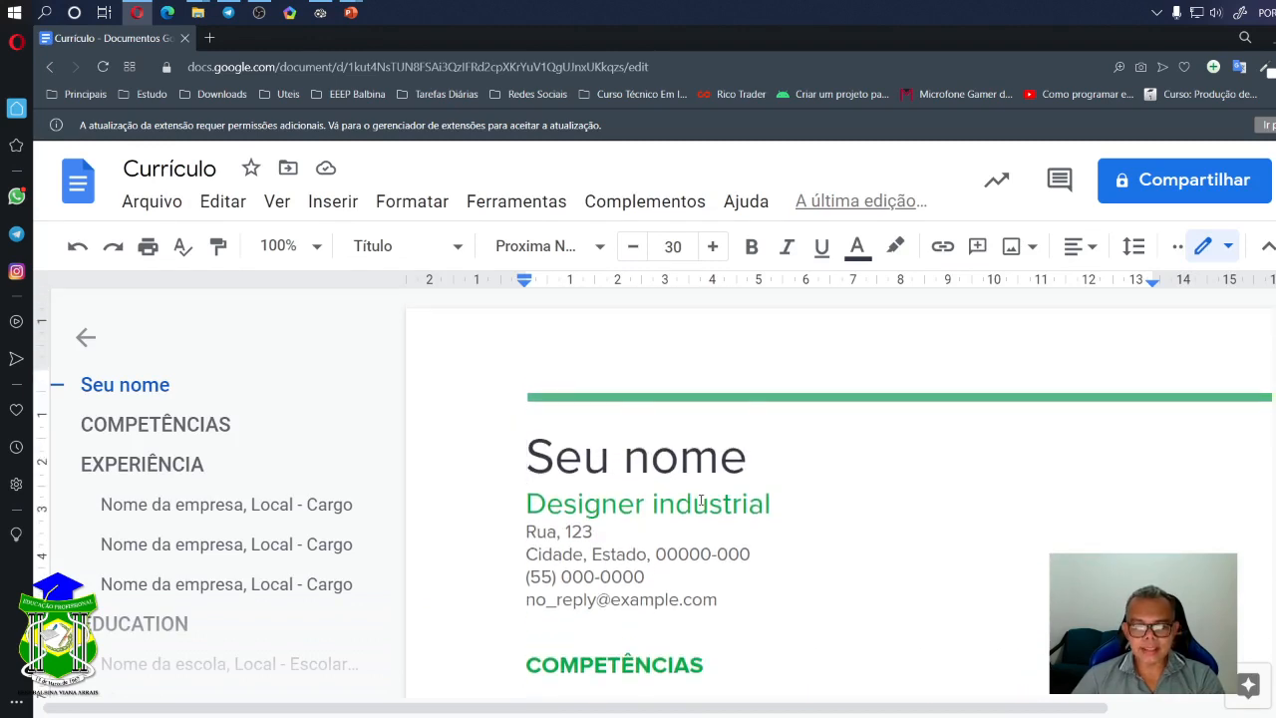
{"action": "scroll", "coordinate": [702, 508], "scroll_direction": "down", "scroll_amount": 1}
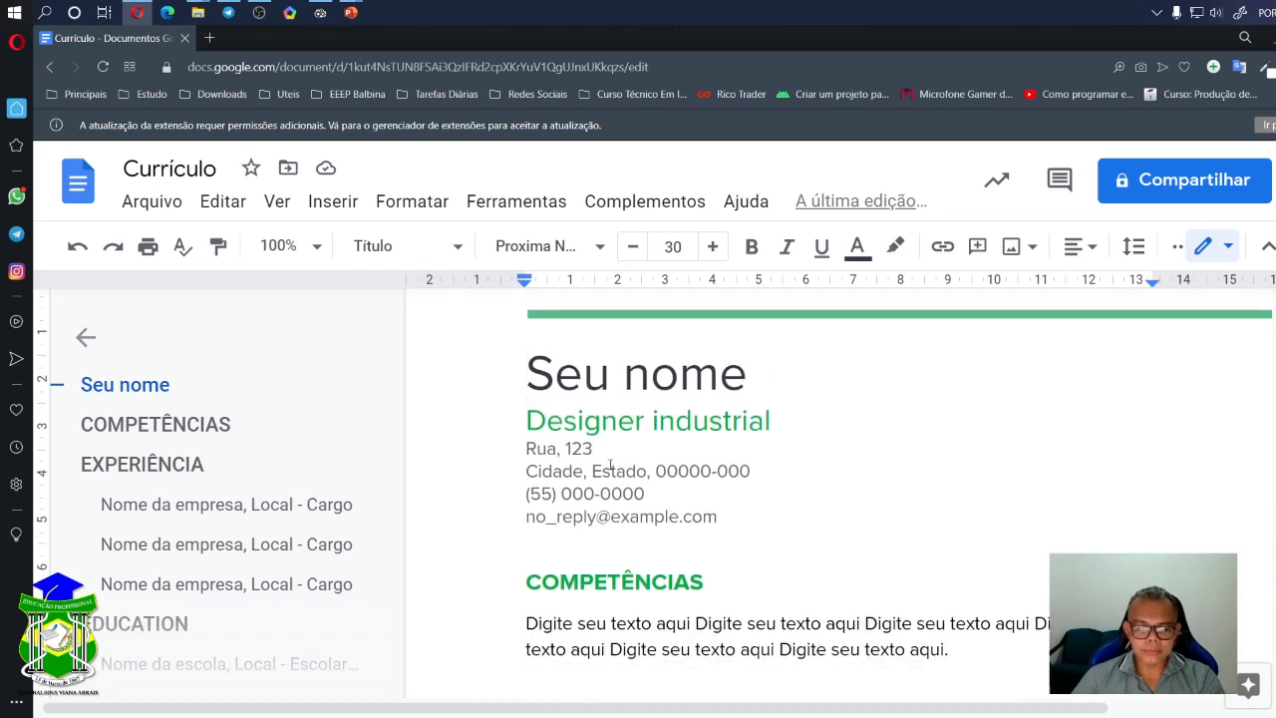
{"action": "scroll", "coordinate": [584, 502], "scroll_direction": "down", "scroll_amount": 2}
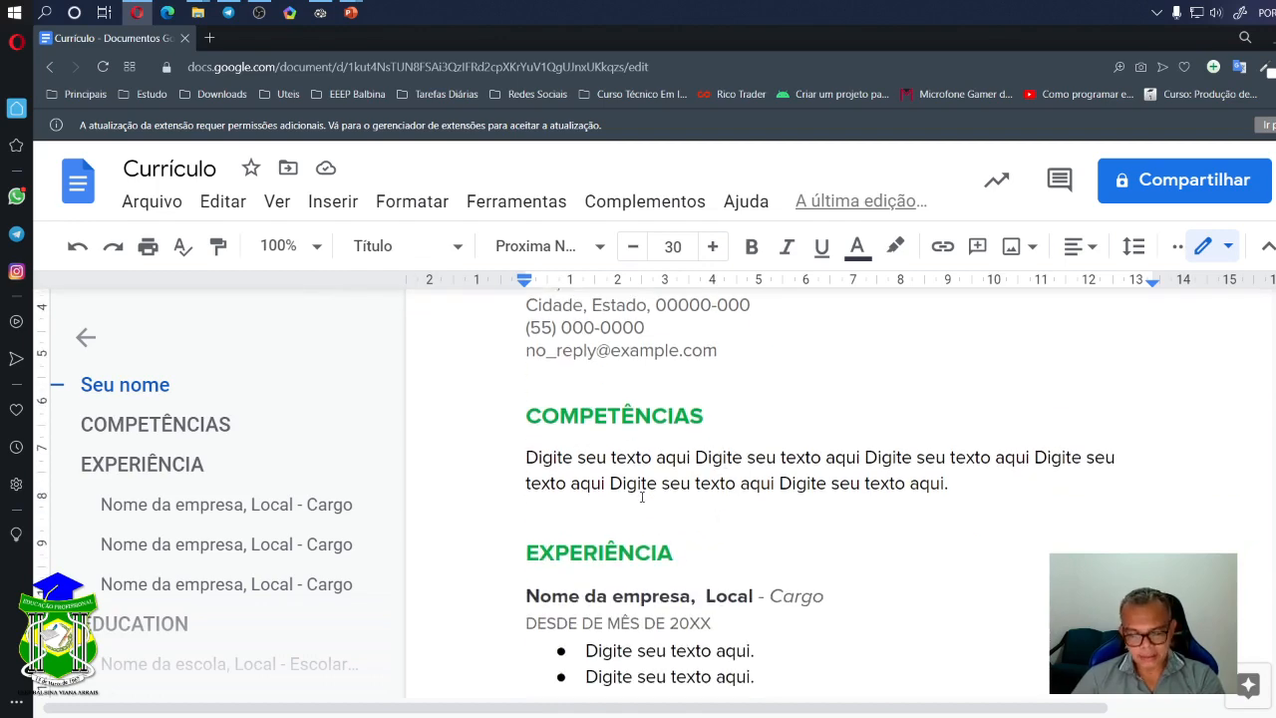
{"action": "scroll", "coordinate": [642, 496], "scroll_direction": "down", "scroll_amount": 6}
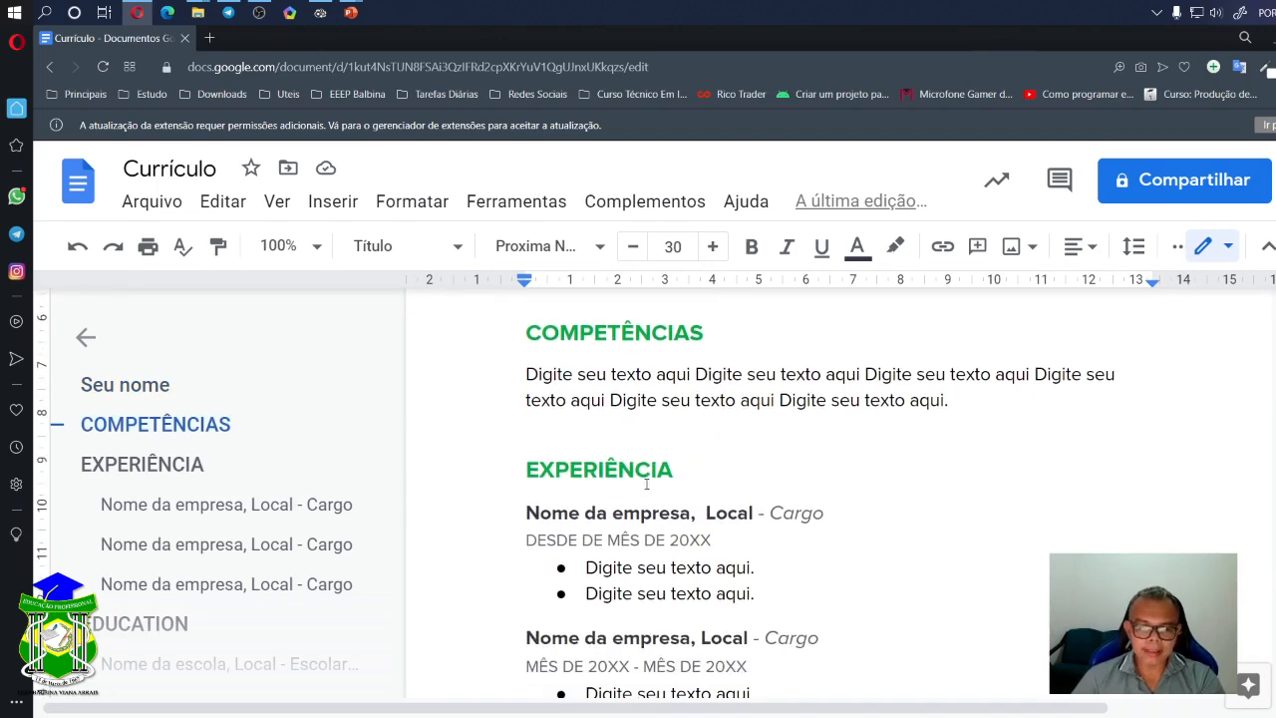
{"action": "scroll", "coordinate": [692, 499], "scroll_direction": "down", "scroll_amount": 2}
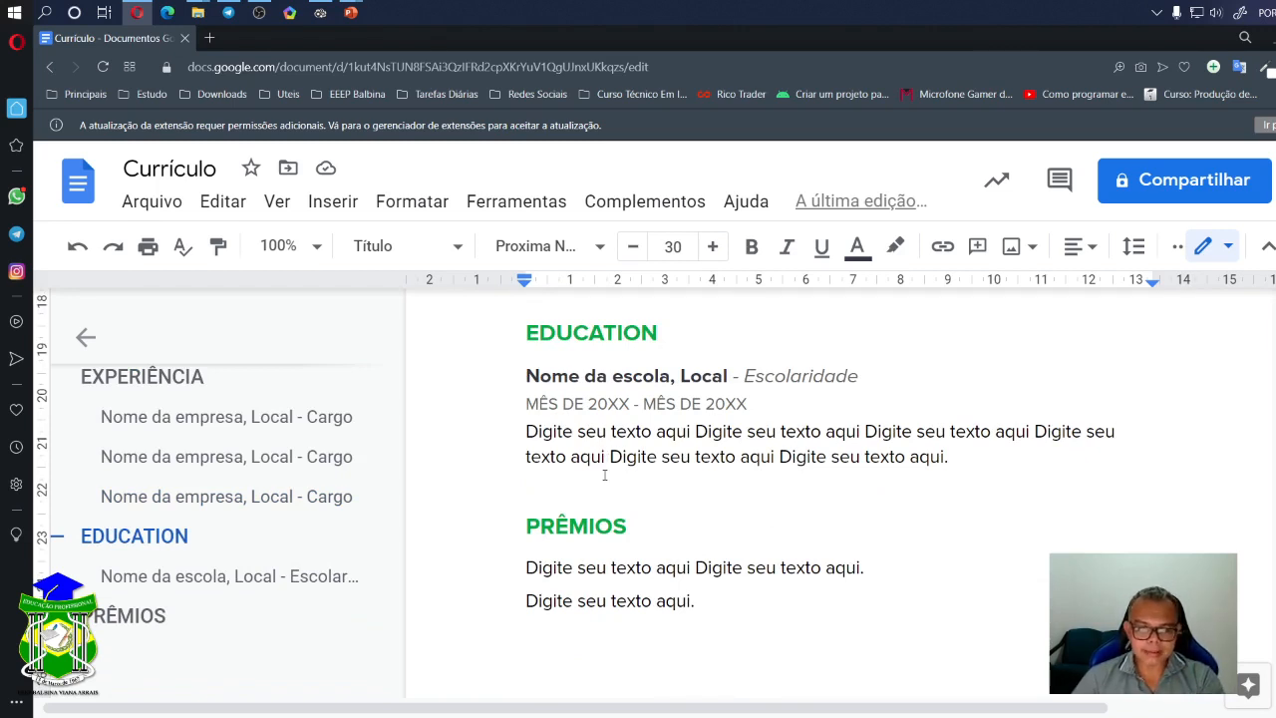
{"action": "scroll", "coordinate": [648, 464], "scroll_direction": "down", "scroll_amount": 1}
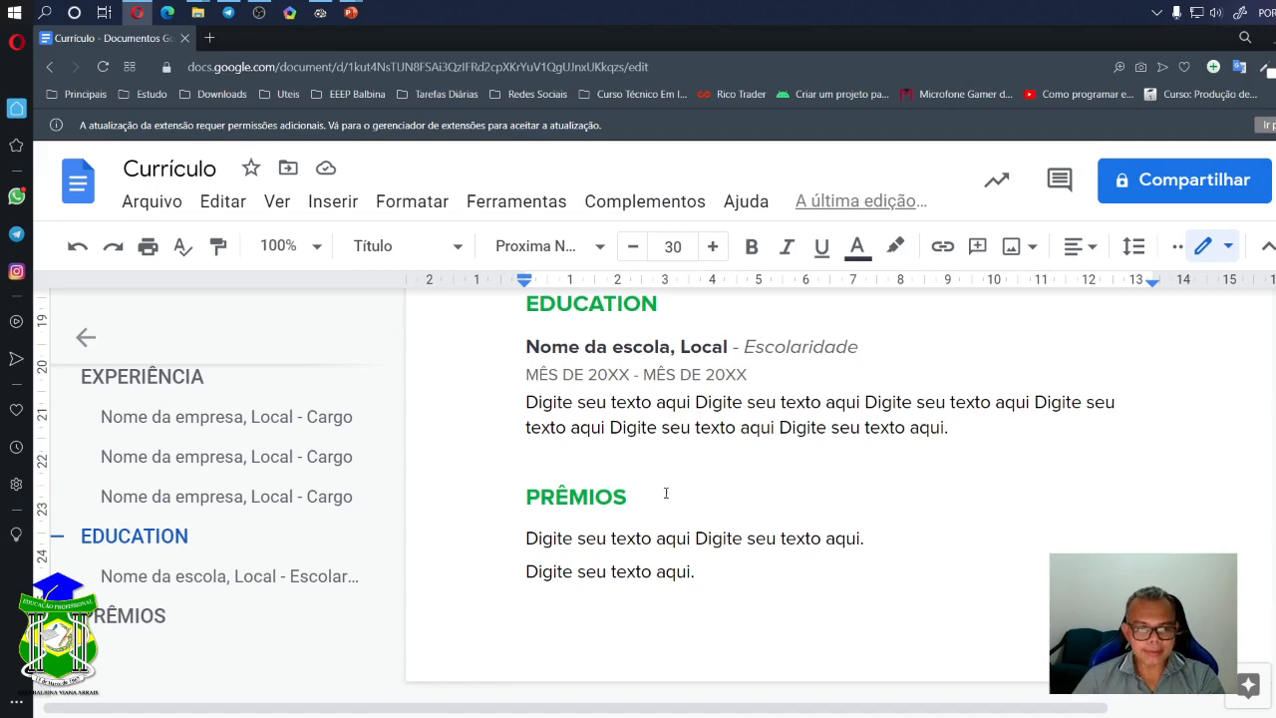
{"action": "scroll", "coordinate": [677, 493], "scroll_direction": "up", "scroll_amount": 10}
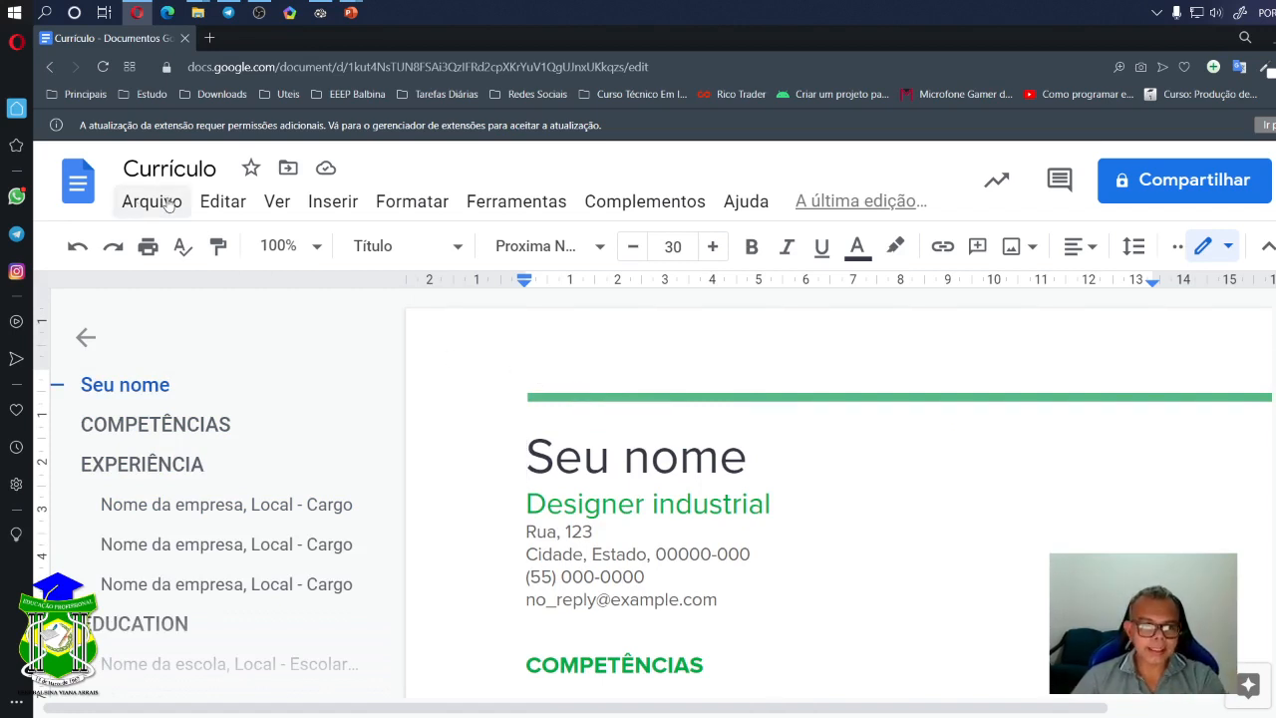
- Use Arquivo > Novo > Com base em um modelo to create a document from the Relatório Divertido template
{"action": "left_click", "coordinate": [128, 205]}
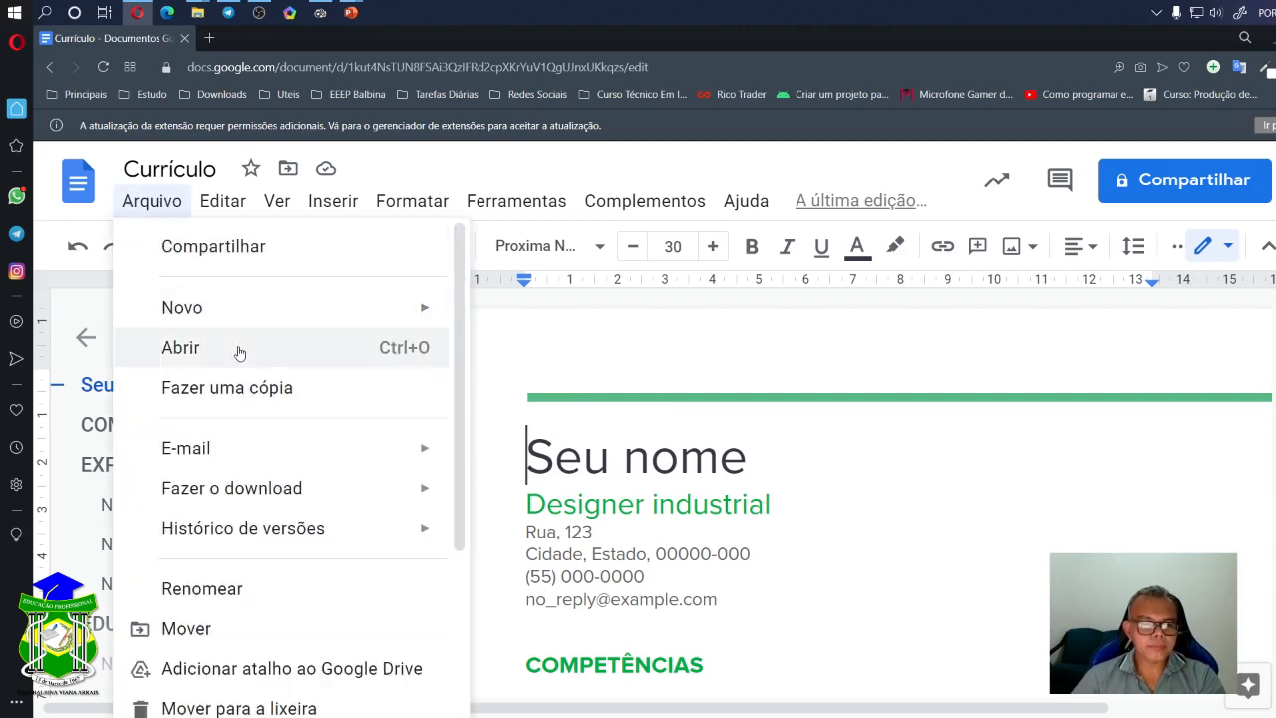
{"action": "scroll", "coordinate": [245, 384], "scroll_direction": "down", "scroll_amount": 1}
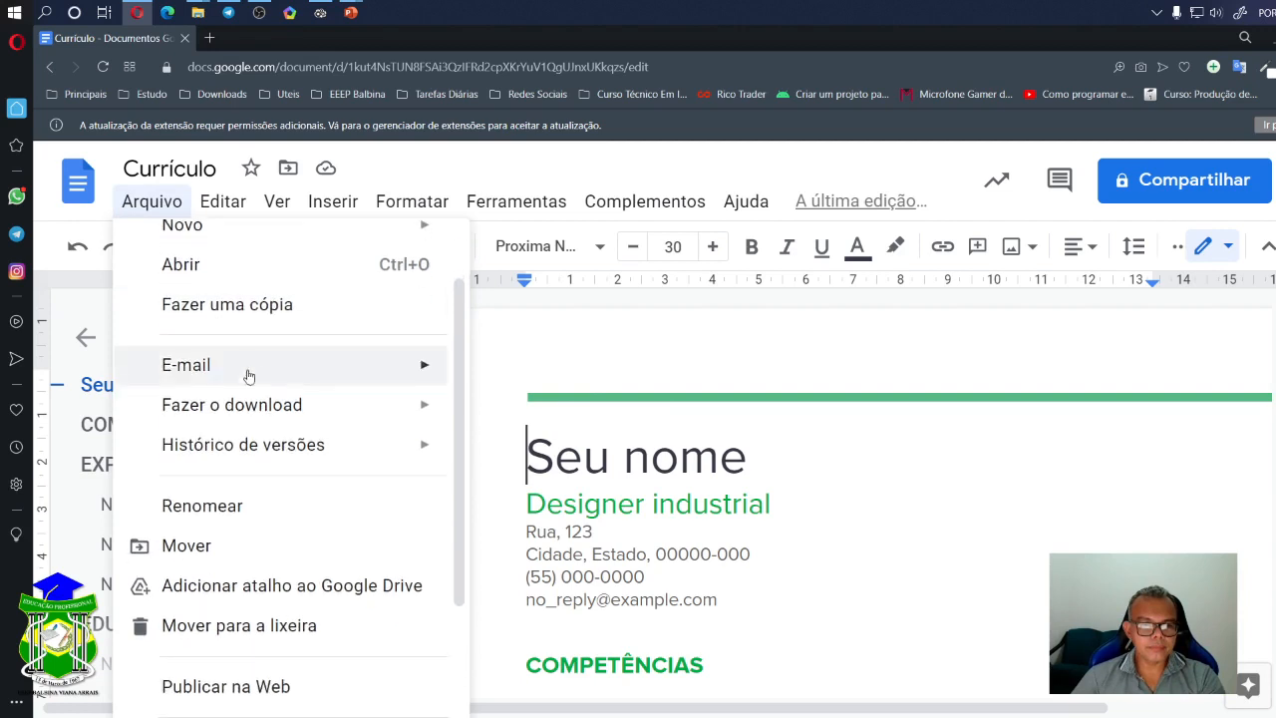
{"action": "scroll", "coordinate": [244, 384], "scroll_direction": "up", "scroll_amount": 1}
{"action": "mouse_move", "coordinate": [328, 325]}
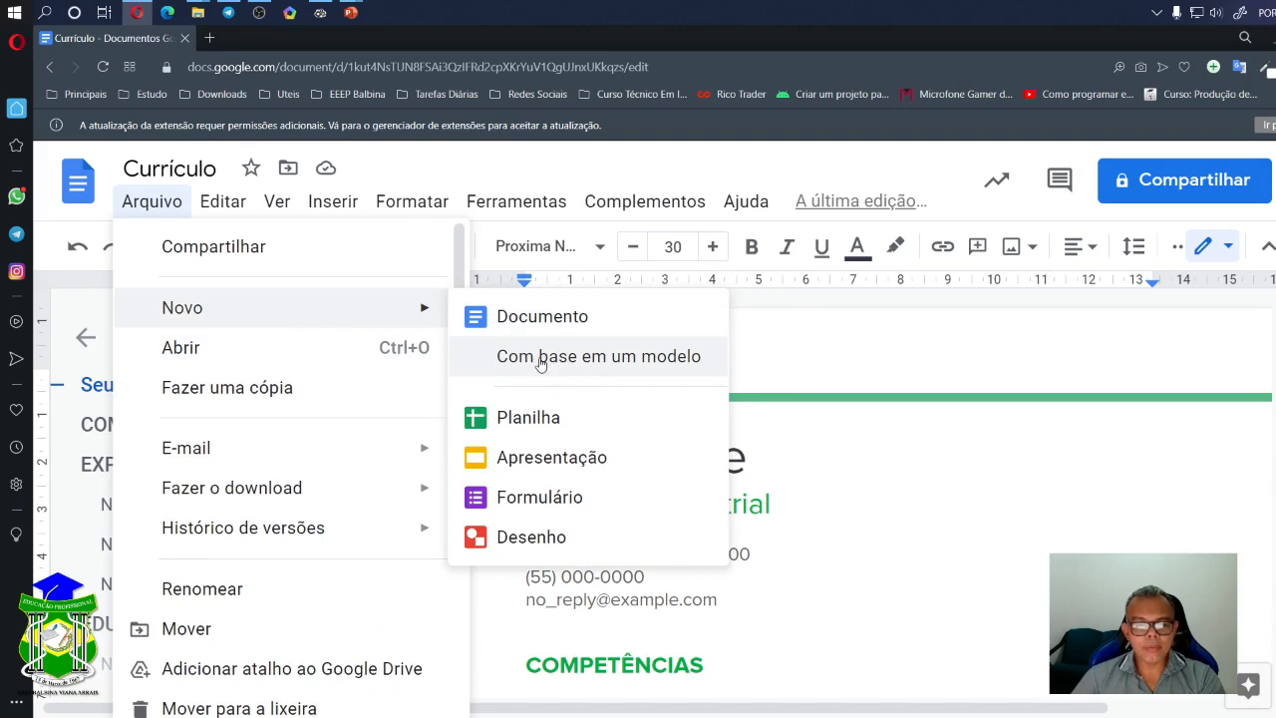
{"action": "left_click", "coordinate": [576, 361]}
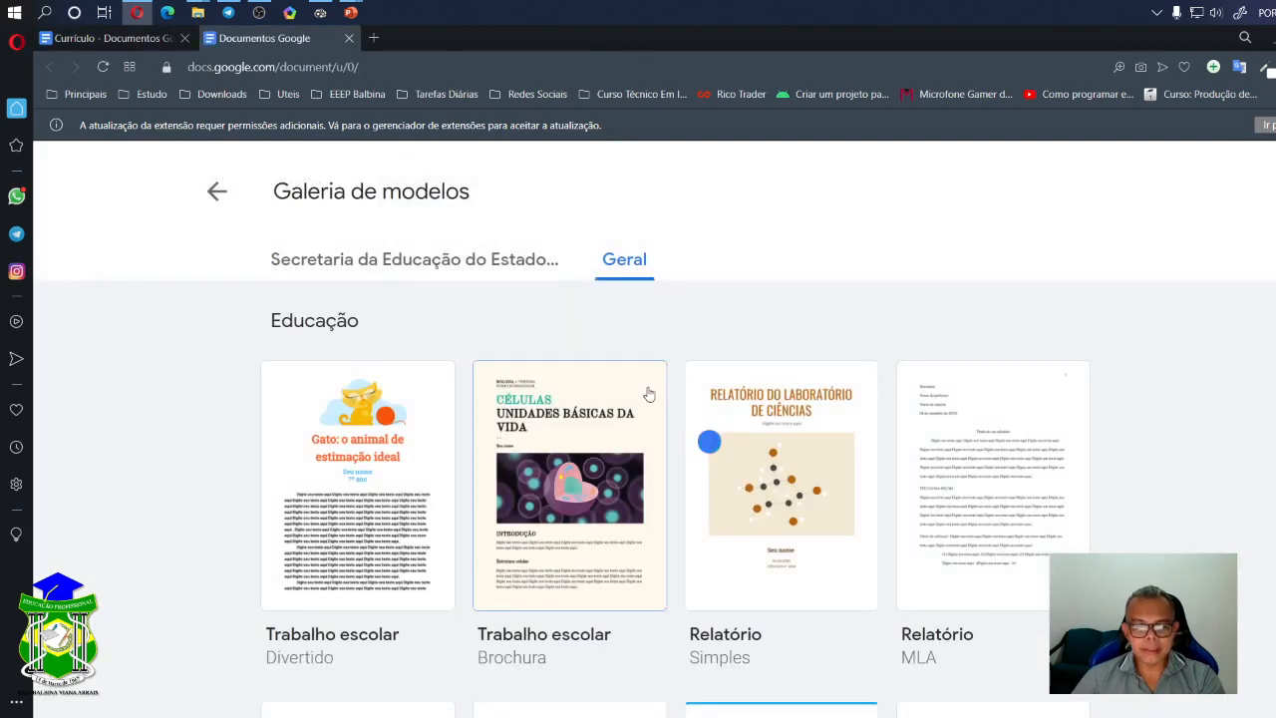
{"action": "scroll", "coordinate": [645, 394], "scroll_direction": "down", "scroll_amount": 4}
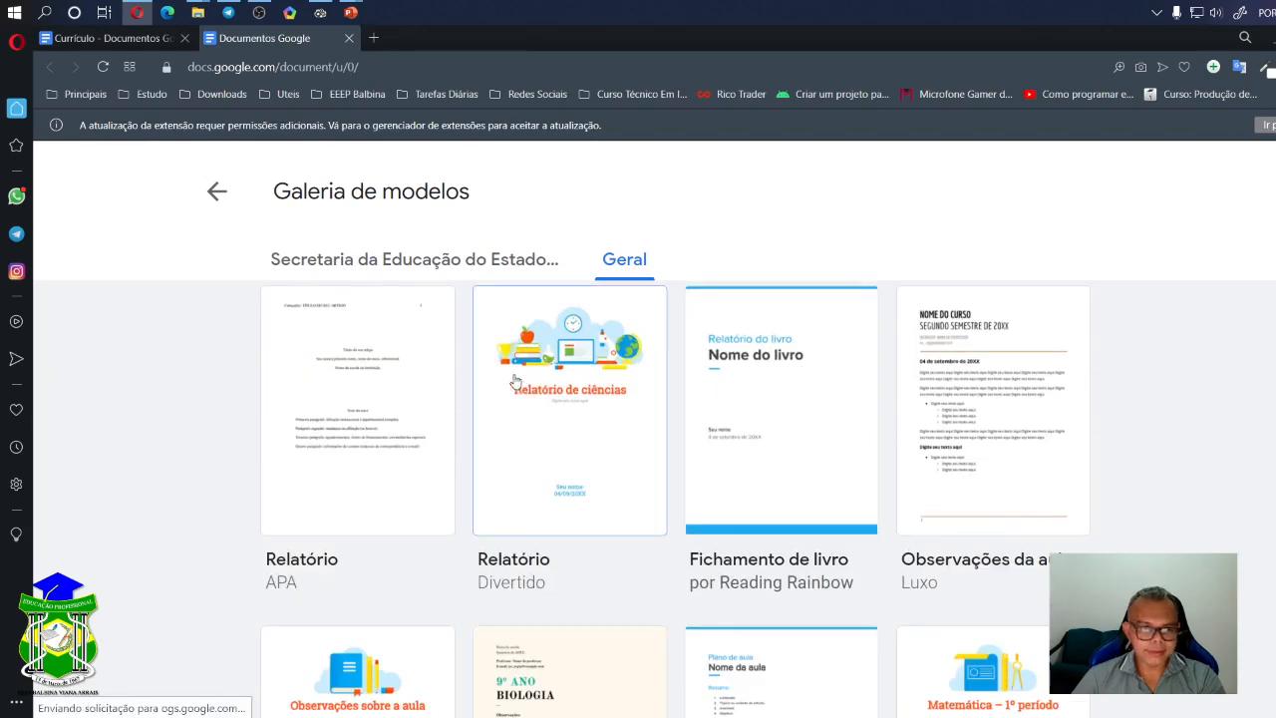
{"action": "scroll", "coordinate": [546, 506], "scroll_direction": "up", "scroll_amount": 2}
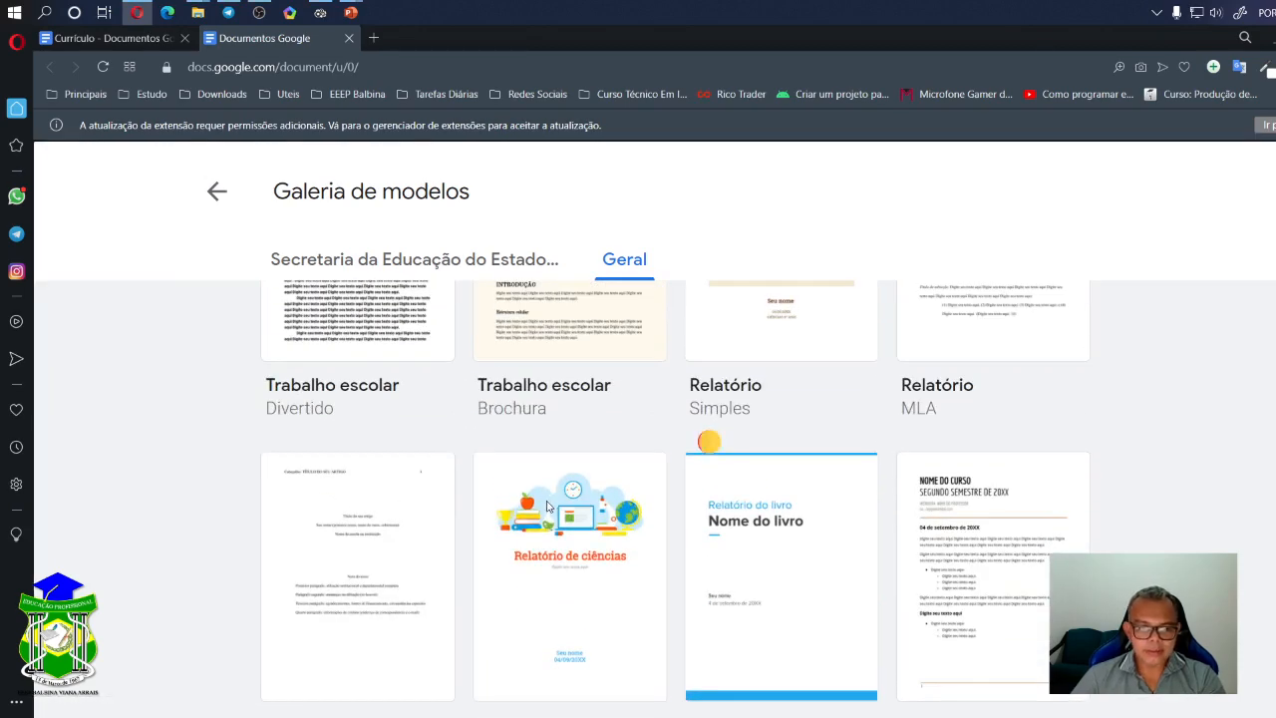
{"action": "left_click", "coordinate": [549, 501]}
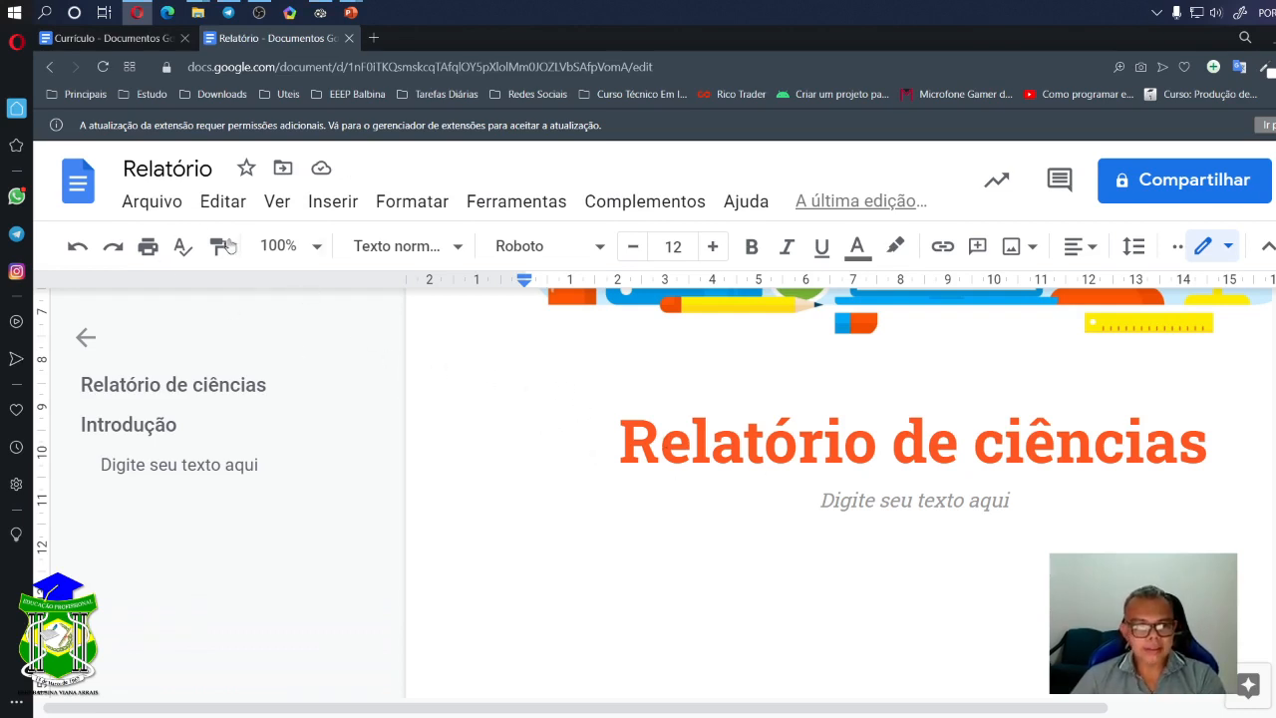
- Browse the gallery's education templates via Arquivo > Novo, then return to Docs home and create a blank document
{"action": "left_click", "coordinate": [157, 211]}
{"action": "mouse_move", "coordinate": [270, 308]}
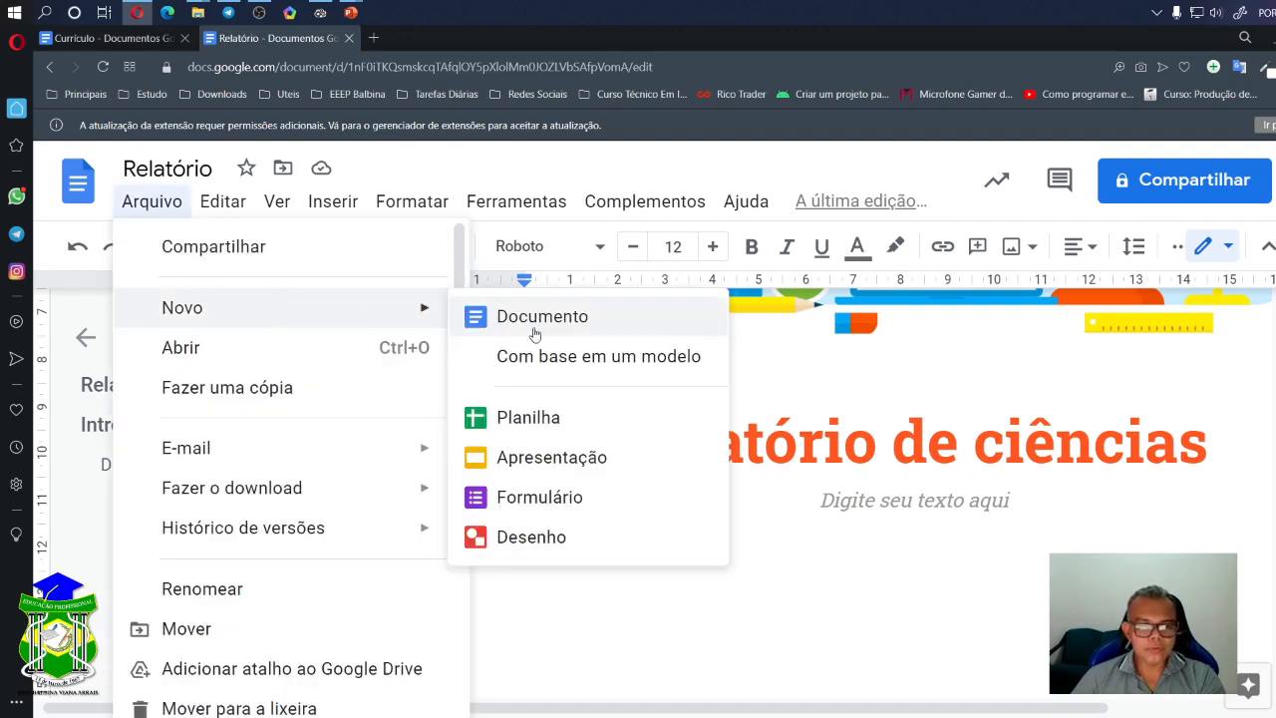
{"action": "left_click", "coordinate": [622, 358]}
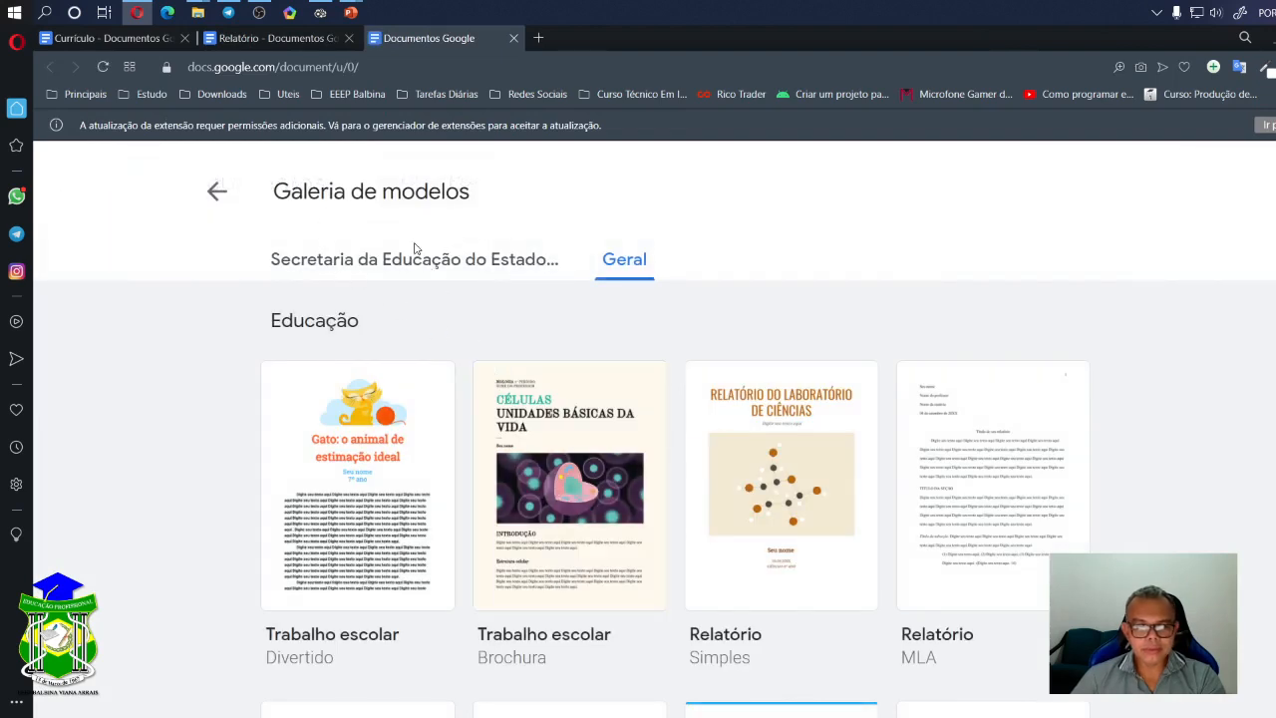
{"action": "left_click", "coordinate": [417, 257]}
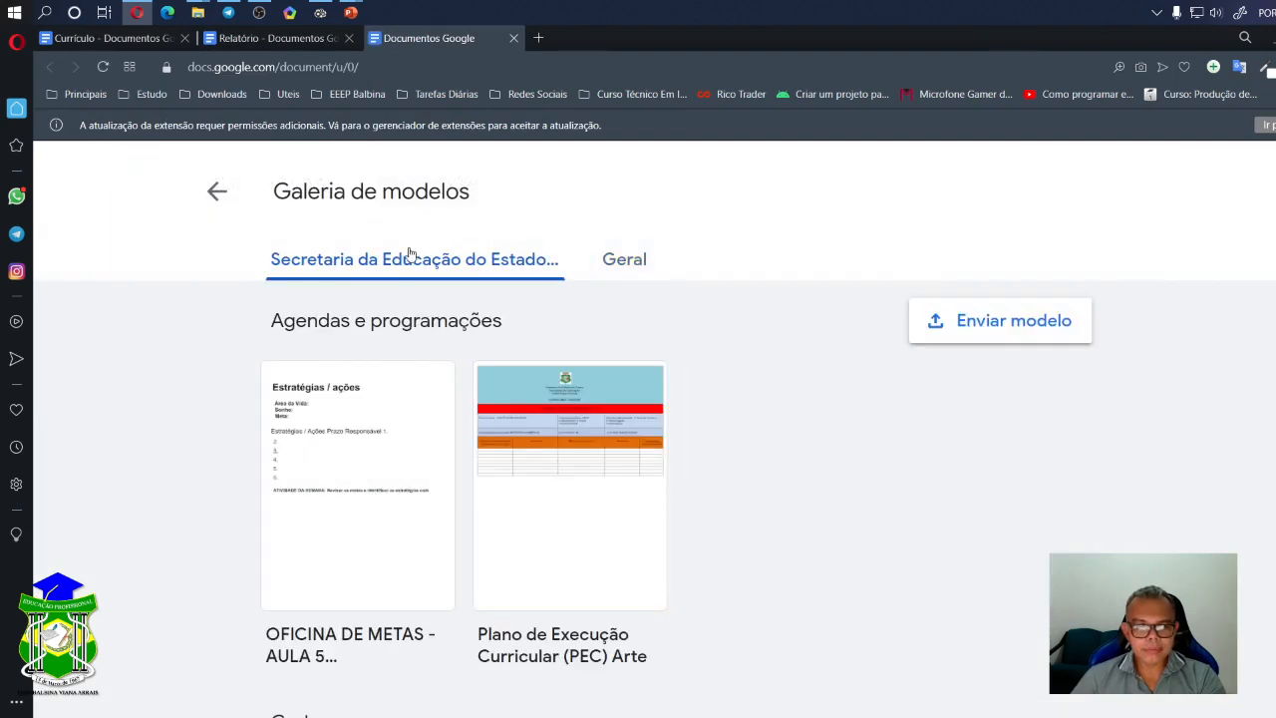
{"action": "left_click", "coordinate": [222, 194]}
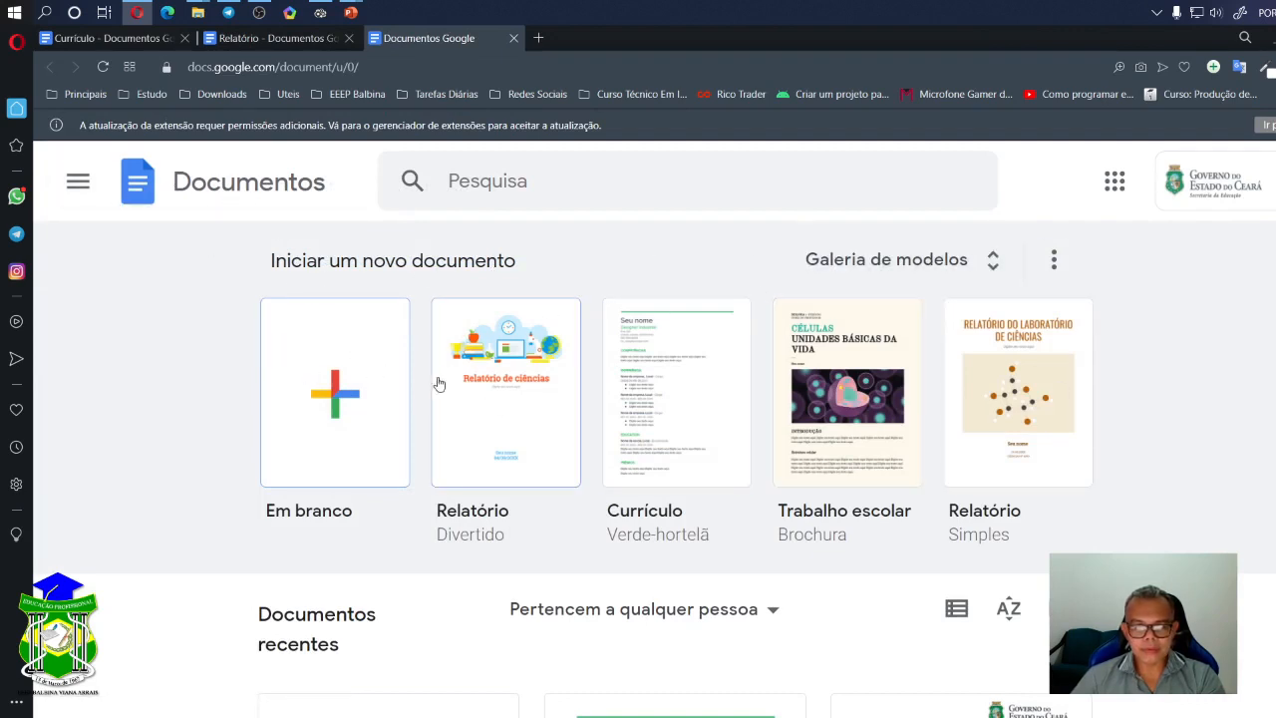
{"action": "left_click", "coordinate": [321, 399]}
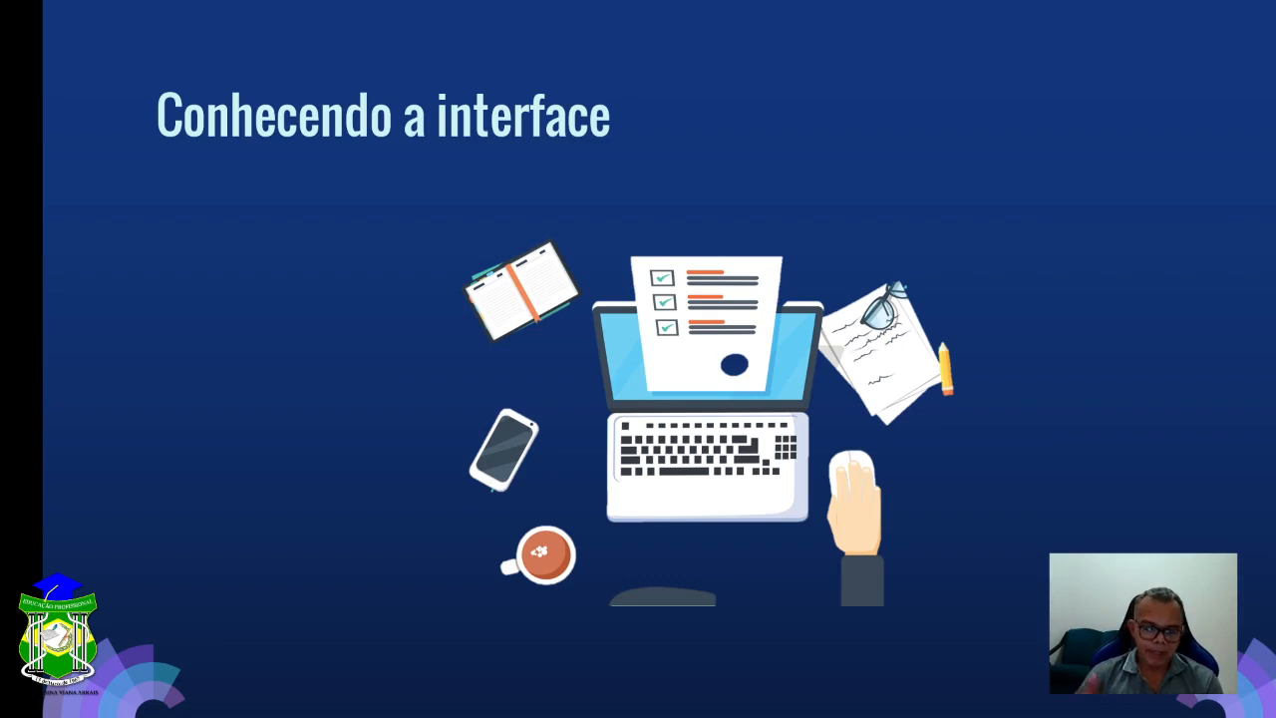
- Exit the PowerPoint slideshow and switch back to the blank Google Docs document
{"action": "key", "text": "Escape"}
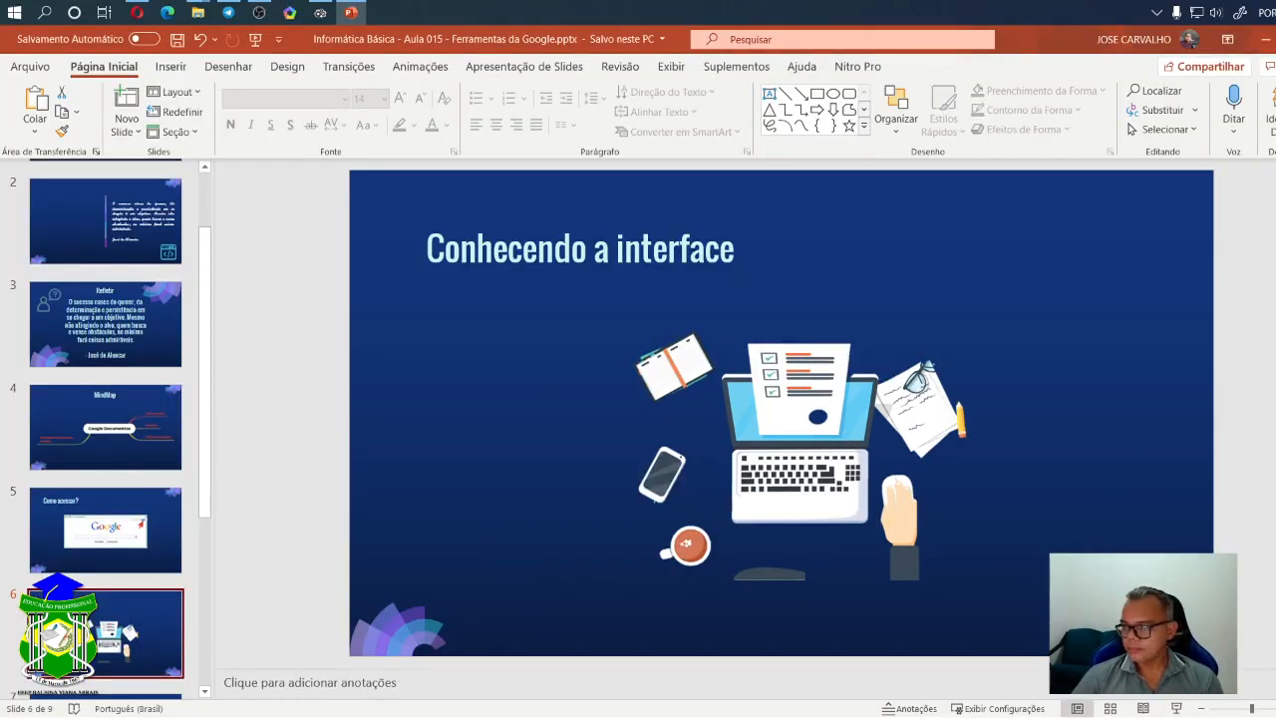
{"action": "key", "text": "alt+Tab"}
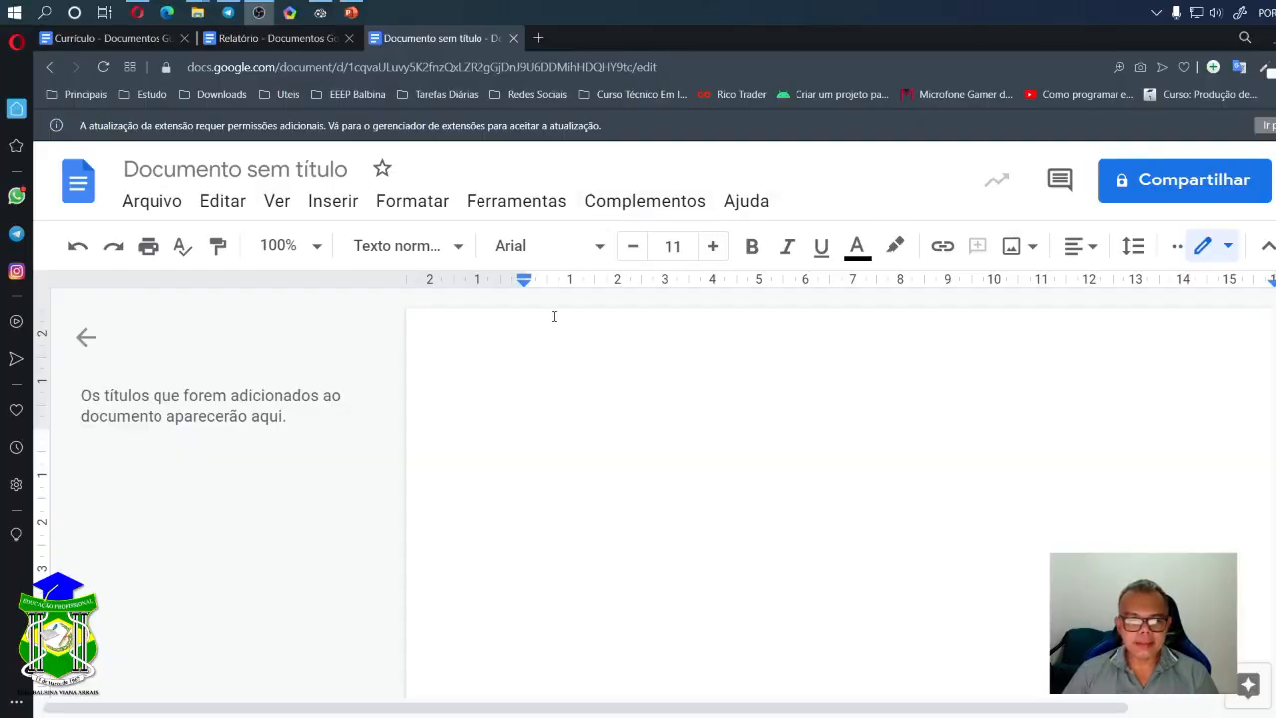
- Replace the 'Documento sem título' title with 'Relatório'
{"action": "left_click", "coordinate": [287, 167]}
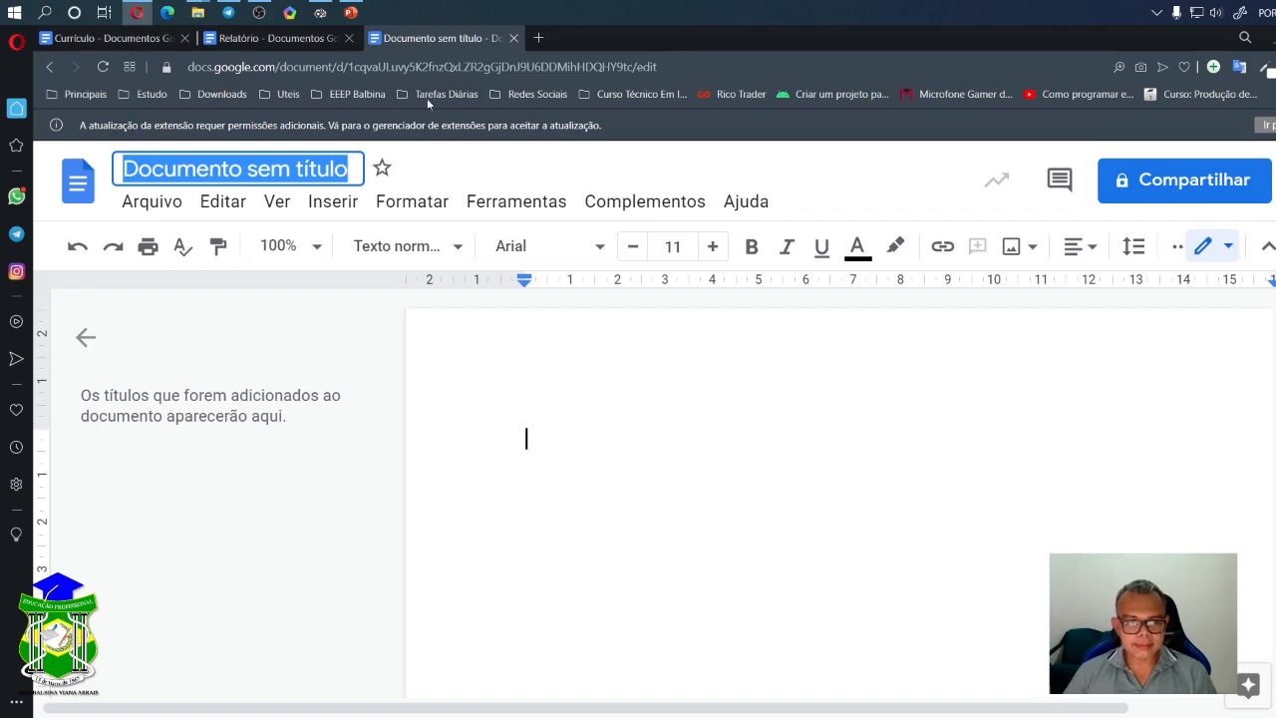
{"action": "left_click", "coordinate": [457, 175]}
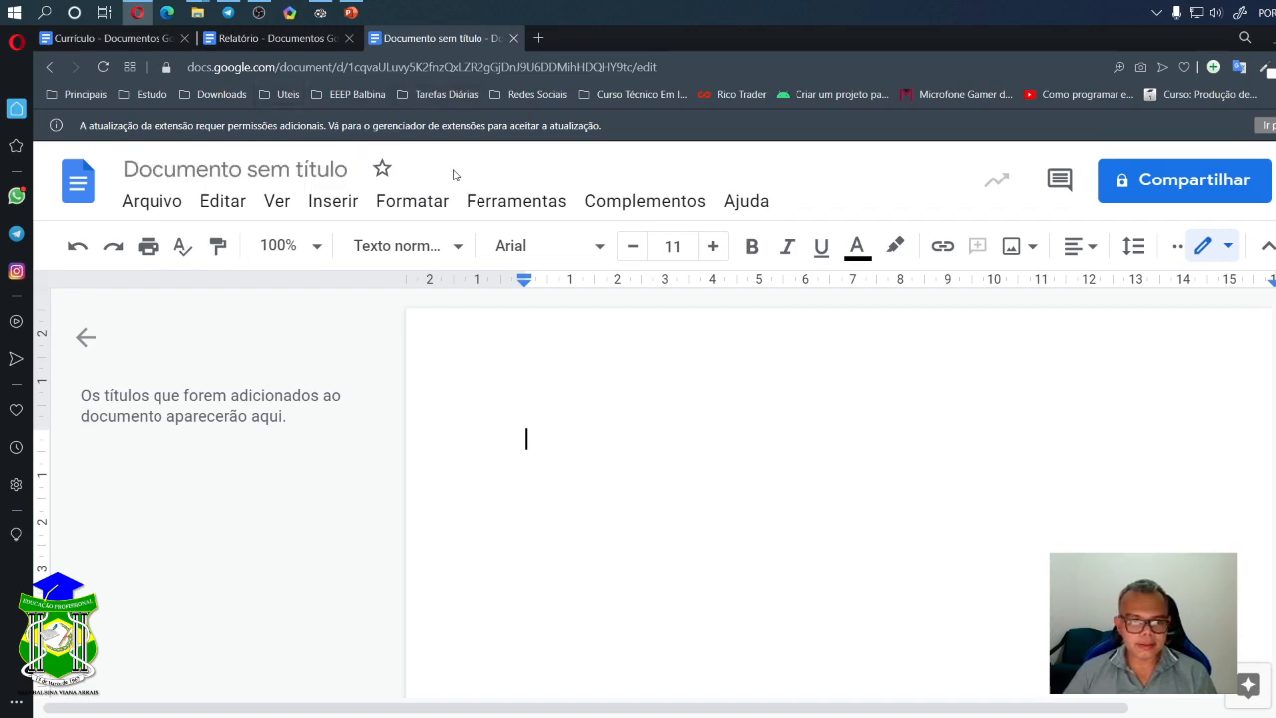
{"action": "left_click", "coordinate": [234, 171]}
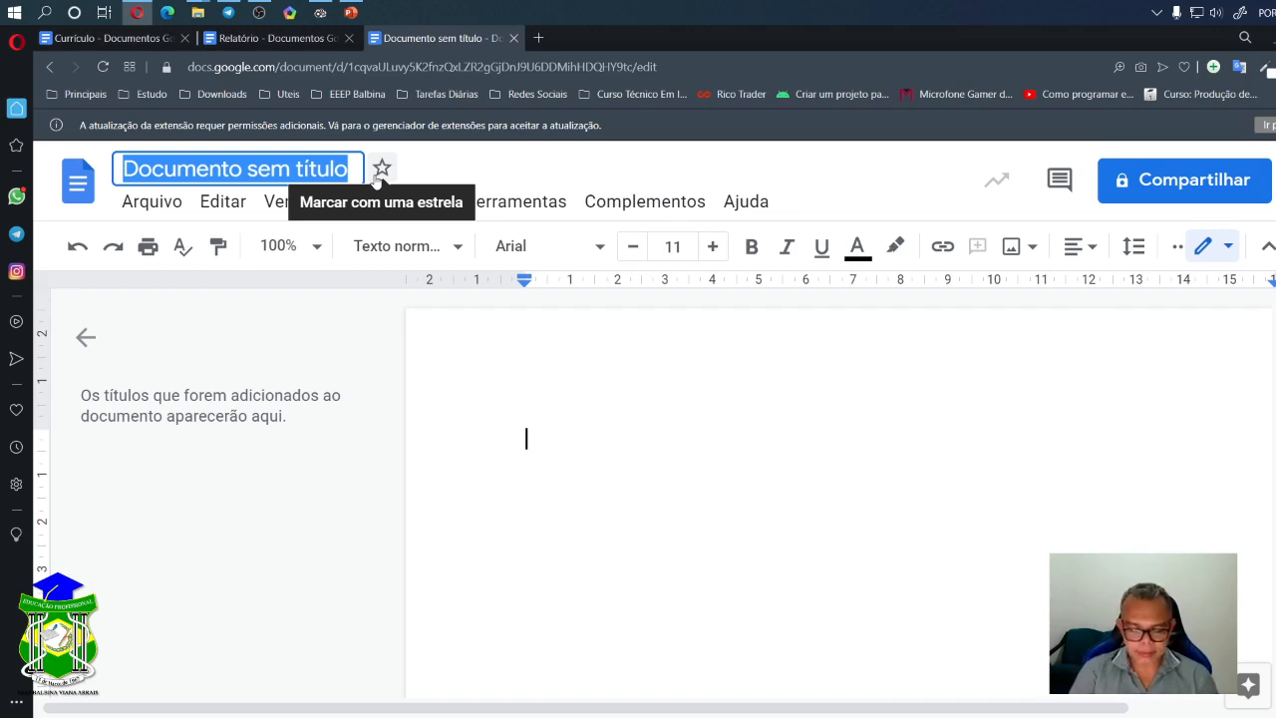
{"action": "type", "text": "Relatório"}
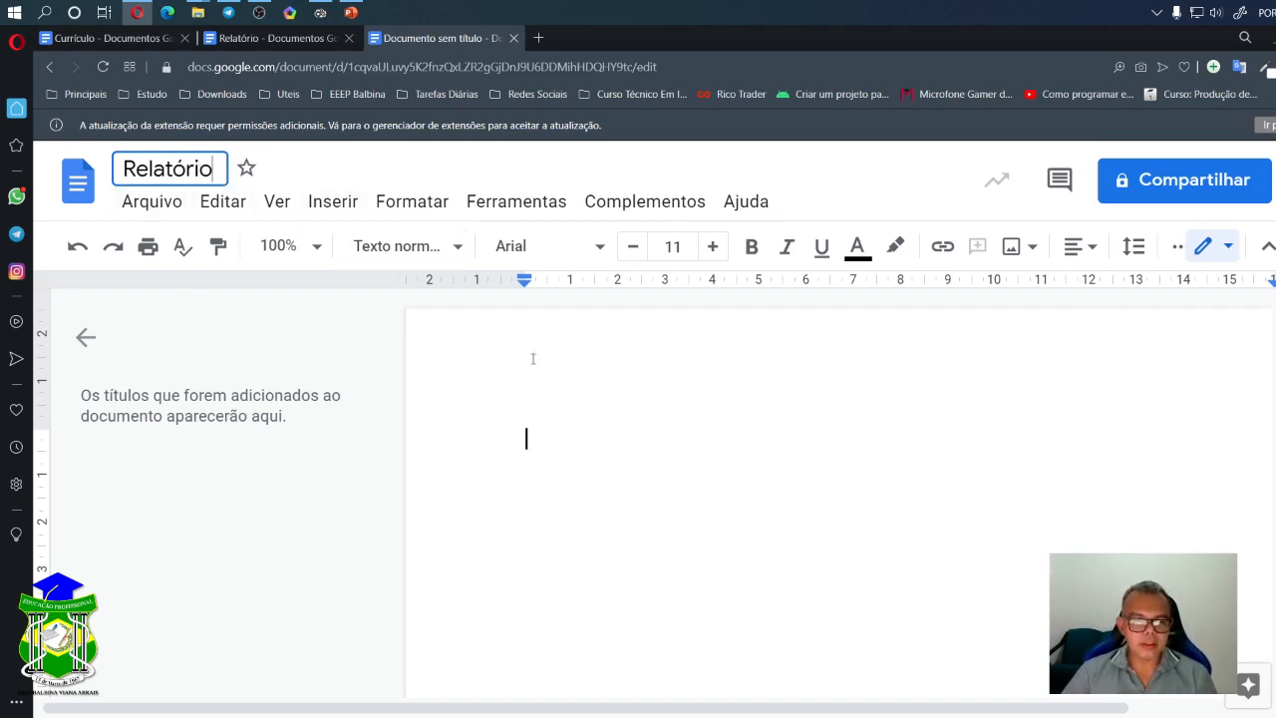
{"action": "key", "text": "Return"}
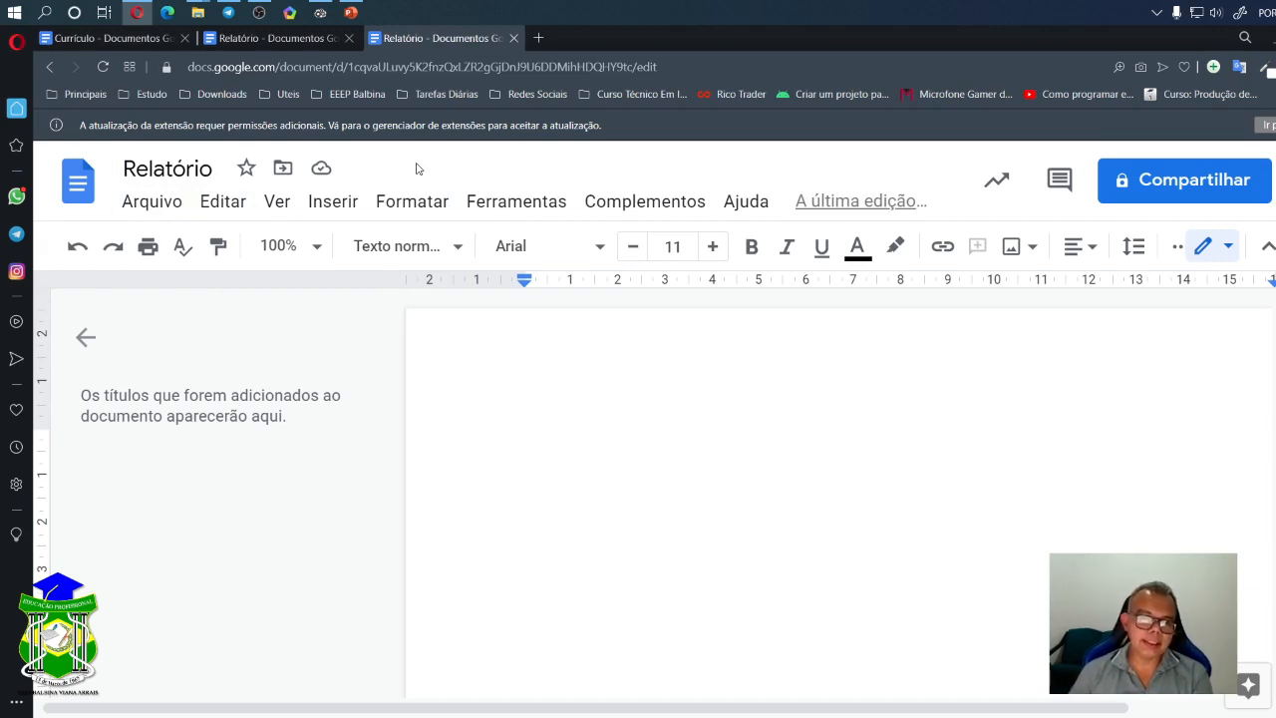
{"action": "left_click", "coordinate": [163, 208]}
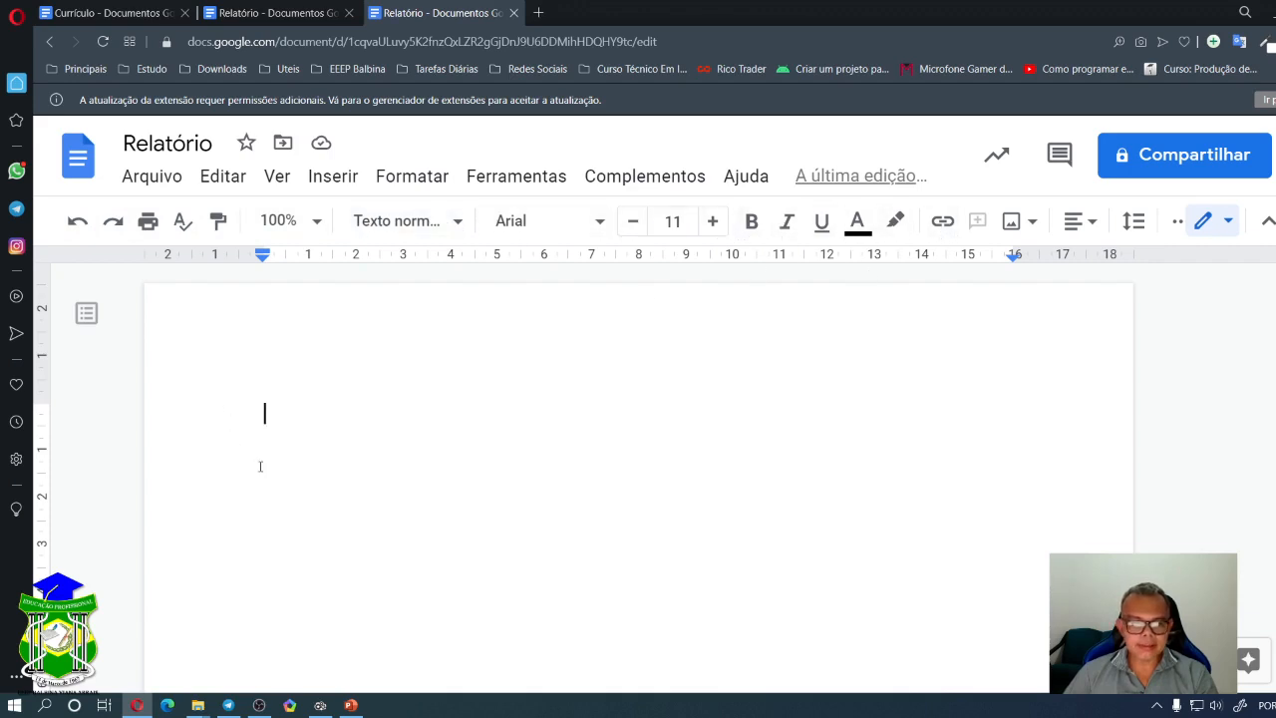
- Try a 1,25 cm first-line indent and a 15,50 cm right indent on the ruler
{"action": "mouse_move", "coordinate": [264, 256]}
{"action": "left_mouse_down"}
{"action": "mouse_move", "coordinate": [317, 260]}
{"action": "mouse_move", "coordinate": [262, 256]}
{"action": "left_mouse_up"}
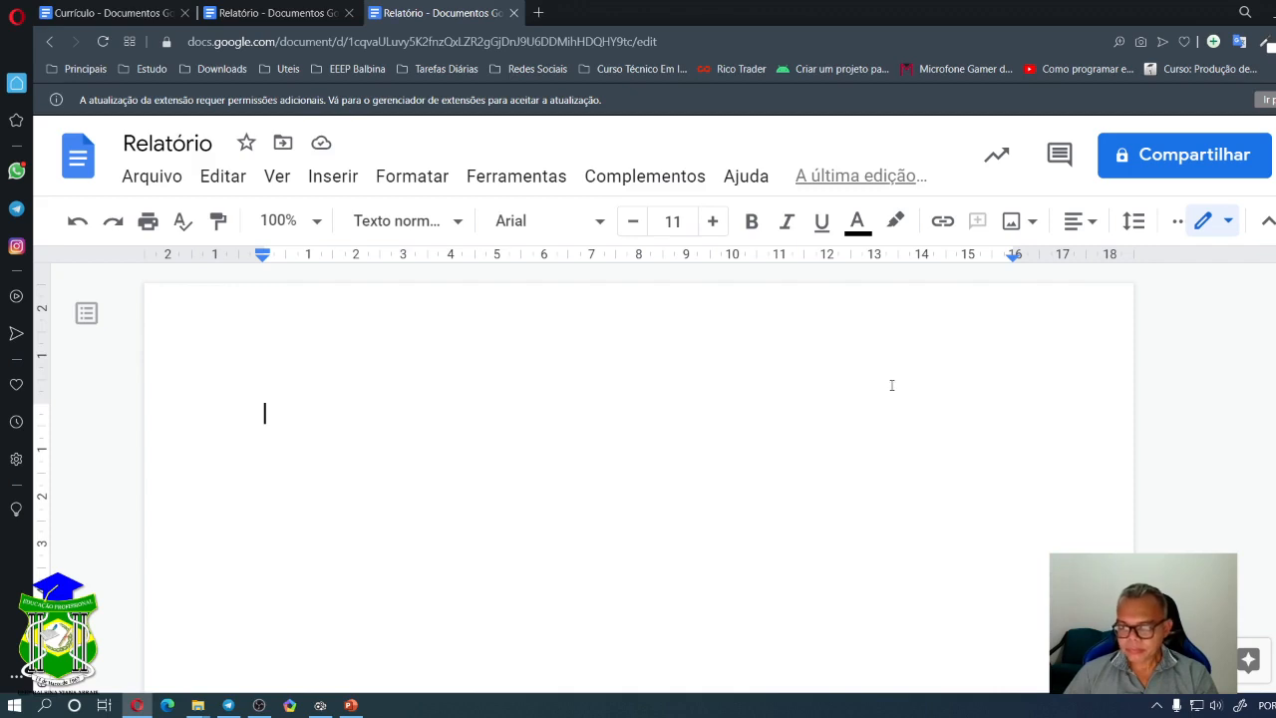
{"action": "mouse_move", "coordinate": [1014, 258]}
{"action": "left_mouse_down"}
{"action": "mouse_move", "coordinate": [991, 258]}
{"action": "mouse_move", "coordinate": [1016, 260]}
{"action": "left_mouse_up"}
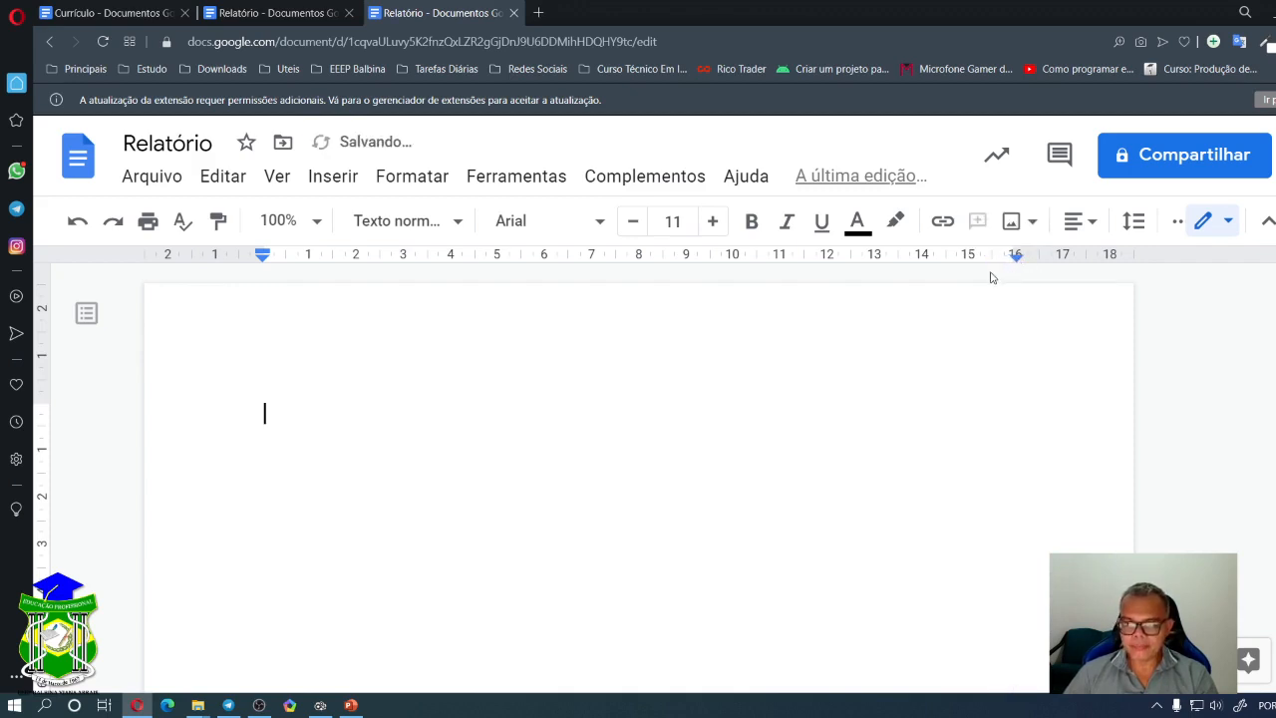
{"action": "scroll", "coordinate": [638, 478], "scroll_direction": "down", "scroll_amount": 1}
{"action": "scroll", "coordinate": [639, 479], "scroll_direction": "down", "scroll_amount": 10}
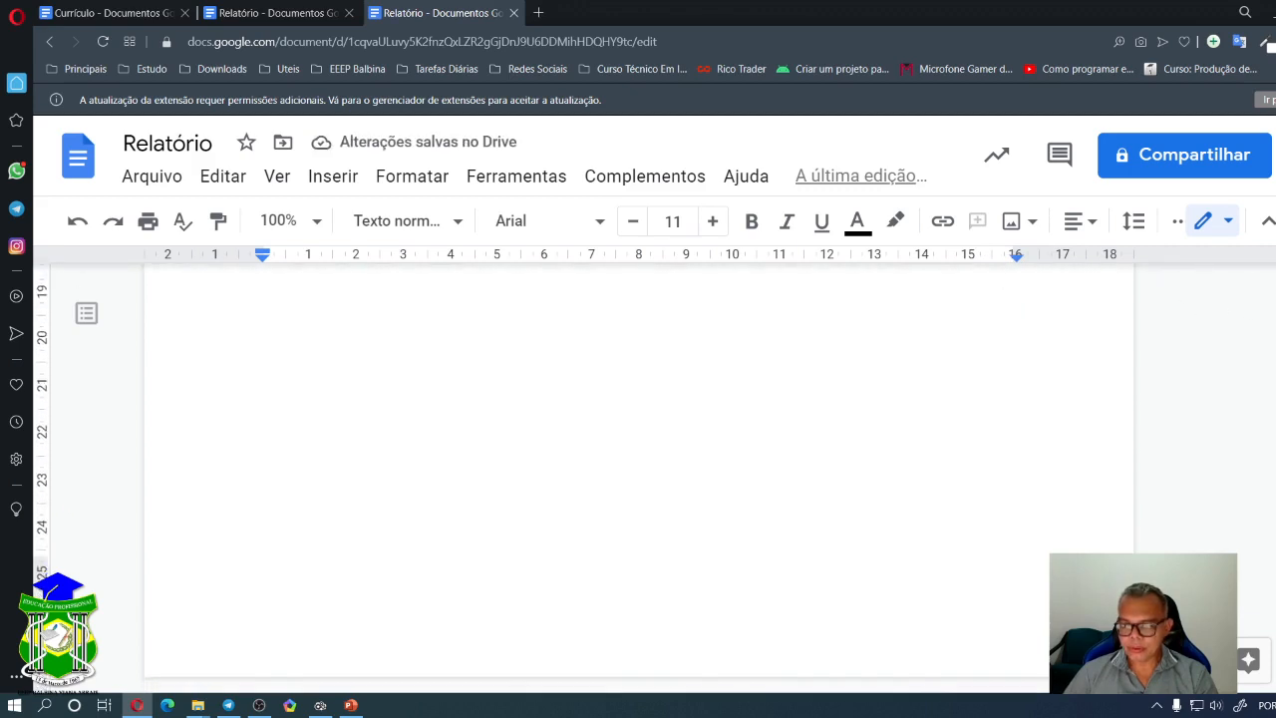
{"action": "left_click_drag", "start_coordinate": [1273, 589], "coordinate": [1268, 280]}
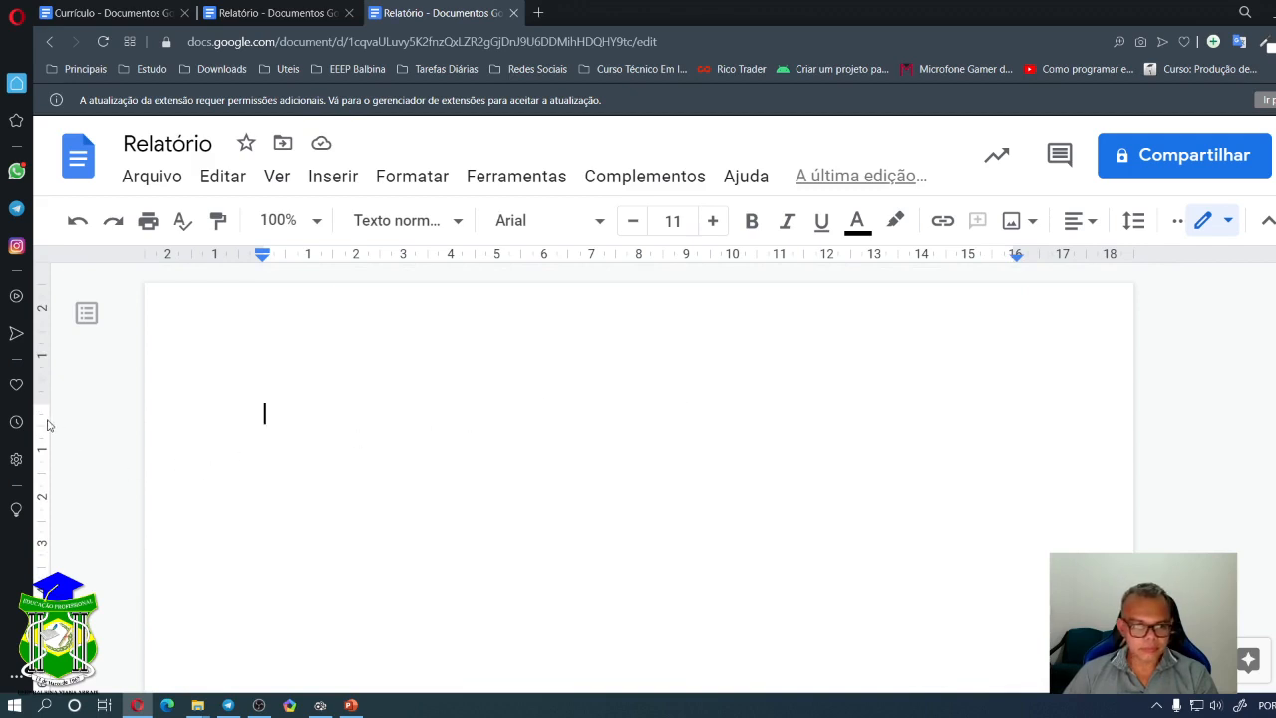
- Try top margins of 2,25, 2,50 and 3,00 cm, then restore it to 2,00 cm
{"action": "left_click_drag", "start_coordinate": [45, 404], "coordinate": [43, 407]}
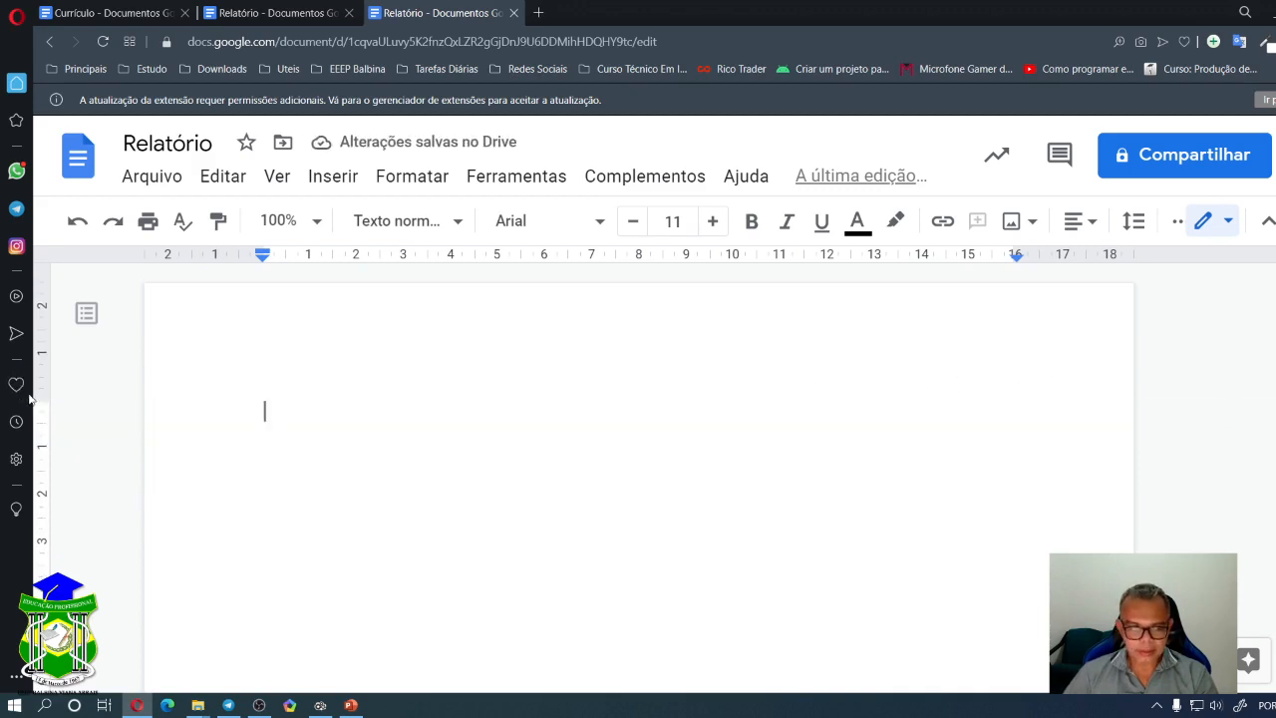
{"action": "left_click_drag", "start_coordinate": [43, 403], "coordinate": [44, 384]}
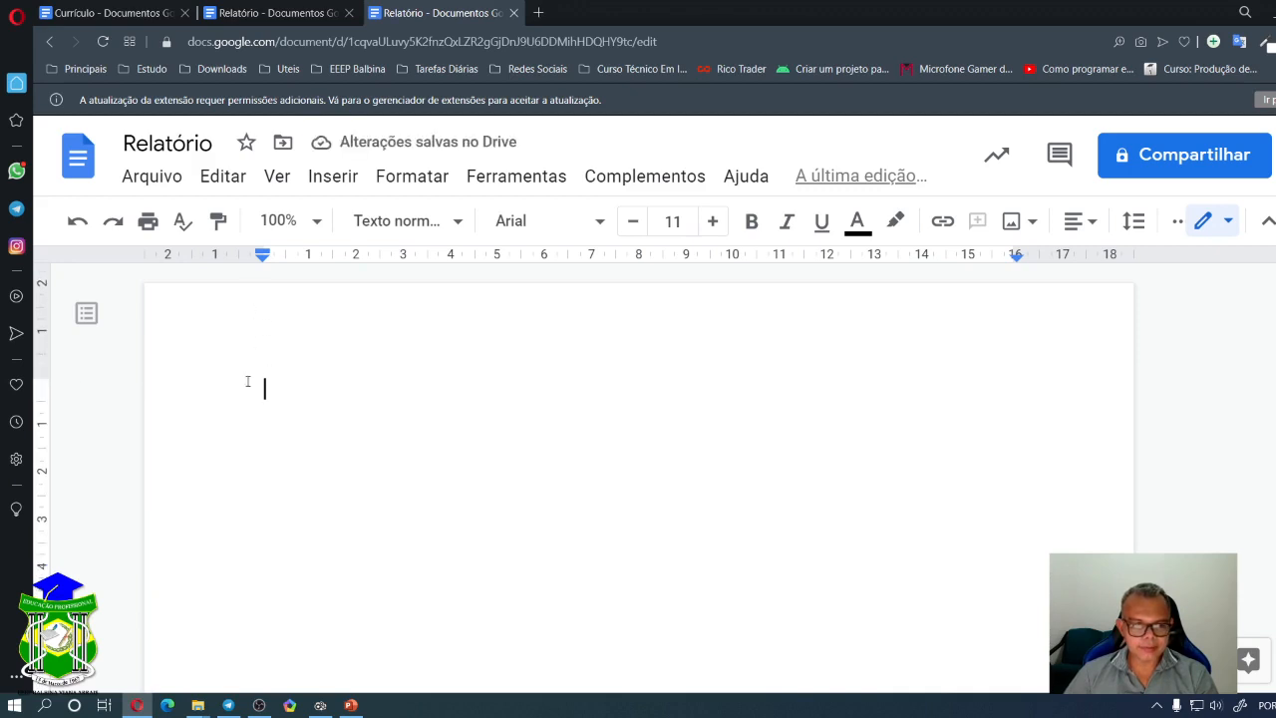
{"action": "mouse_move", "coordinate": [45, 375]}
{"action": "left_mouse_down"}
{"action": "mouse_move", "coordinate": [45, 364]}
{"action": "mouse_move", "coordinate": [39, 404]}
{"action": "left_mouse_up"}
{"action": "mouse_move", "coordinate": [38, 412]}
{"action": "left_mouse_down"}
{"action": "mouse_move", "coordinate": [40, 436]}
{"action": "mouse_move", "coordinate": [42, 419]}
{"action": "left_mouse_up"}
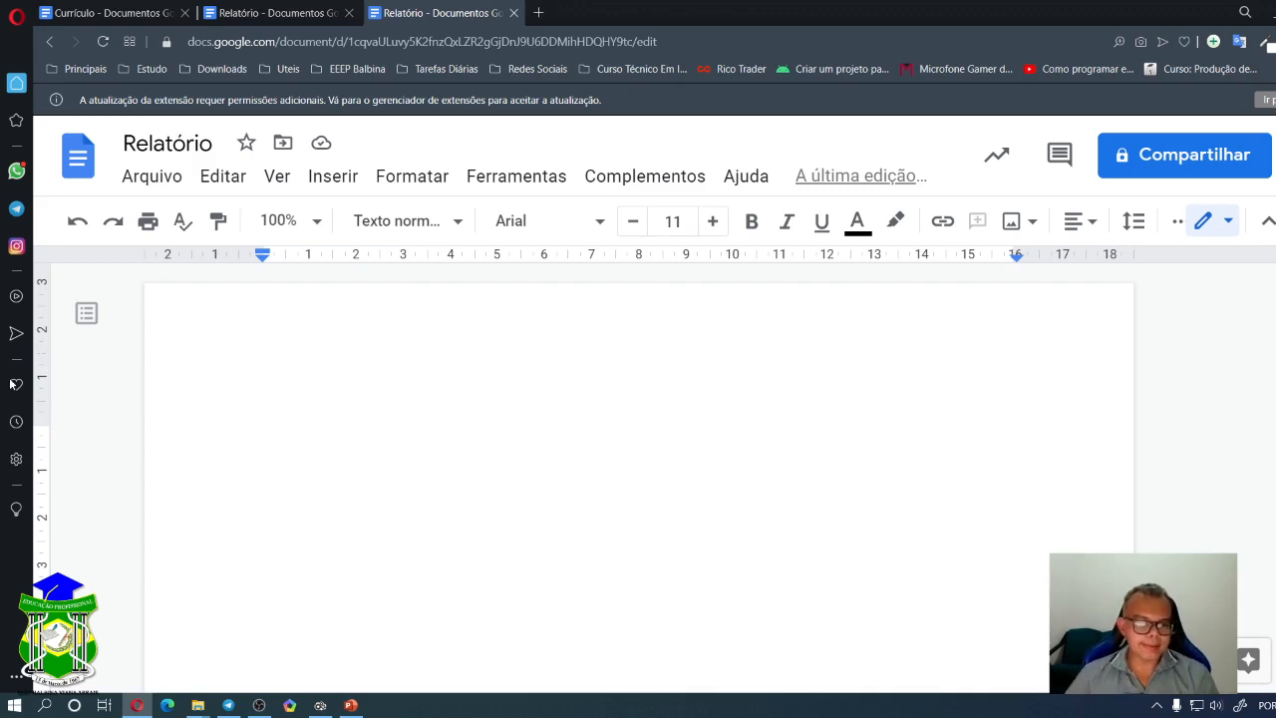
{"action": "mouse_move", "coordinate": [41, 422]}
{"action": "left_mouse_down"}
{"action": "mouse_move", "coordinate": [42, 377]}
{"action": "mouse_move", "coordinate": [57, 379]}
{"action": "left_mouse_up"}
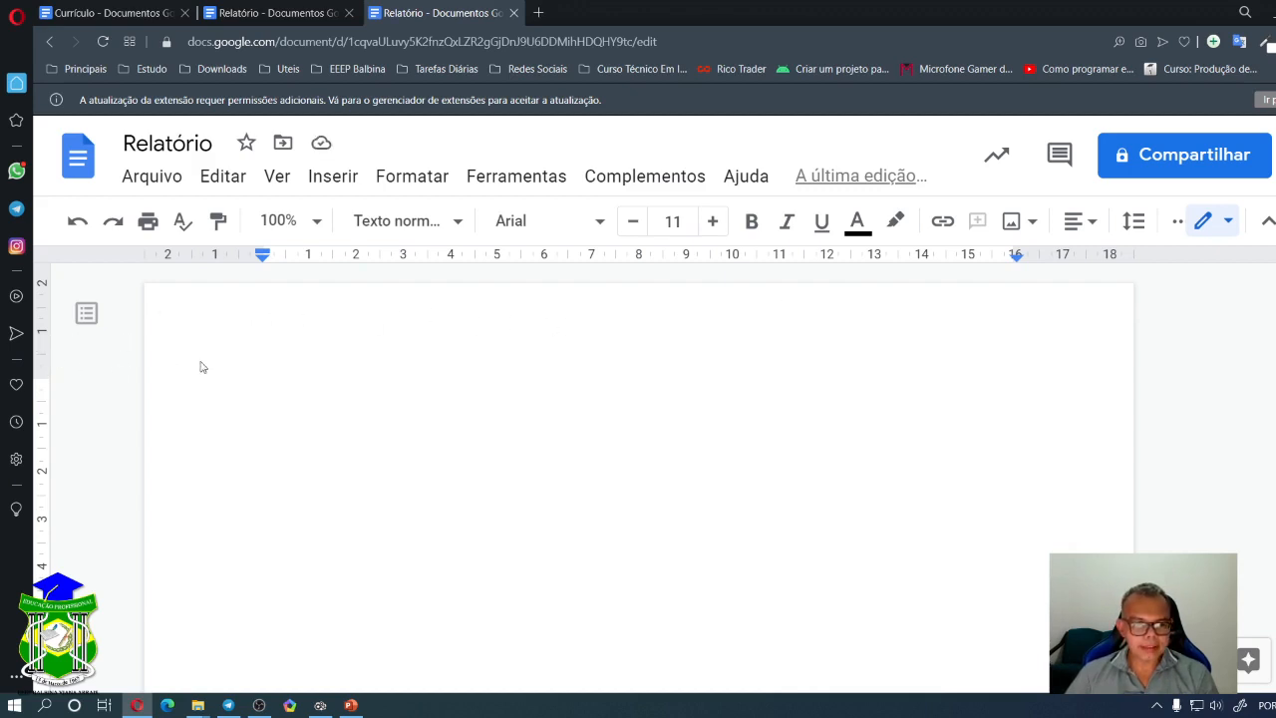
{"action": "mouse_move", "coordinate": [42, 382]}
{"action": "left_mouse_down"}
{"action": "mouse_move", "coordinate": [42, 420]}
{"action": "mouse_move", "coordinate": [42, 365]}
{"action": "mouse_move", "coordinate": [42, 379]}
{"action": "left_mouse_up"}
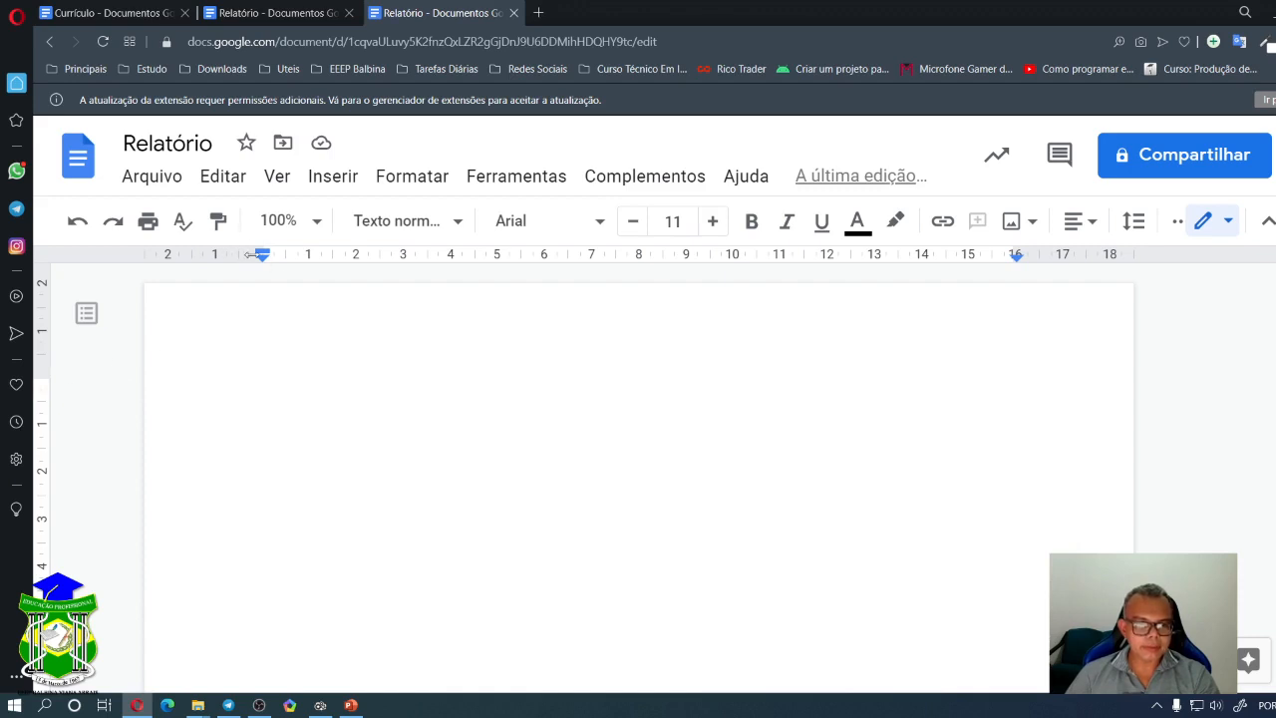
- Set a 1,00 cm first-line indent, nudge the right indent, and check the bottom margin at 25,16
{"action": "mouse_move", "coordinate": [262, 255]}
{"action": "left_mouse_down"}
{"action": "mouse_move", "coordinate": [357, 256]}
{"action": "mouse_move", "coordinate": [243, 273]}
{"action": "mouse_move", "coordinate": [319, 263]}
{"action": "mouse_move", "coordinate": [290, 268]}
{"action": "left_mouse_up"}
{"action": "mouse_move", "coordinate": [1022, 252]}
{"action": "left_mouse_down"}
{"action": "mouse_move", "coordinate": [1083, 249]}
{"action": "mouse_move", "coordinate": [1039, 252]}
{"action": "left_mouse_up"}
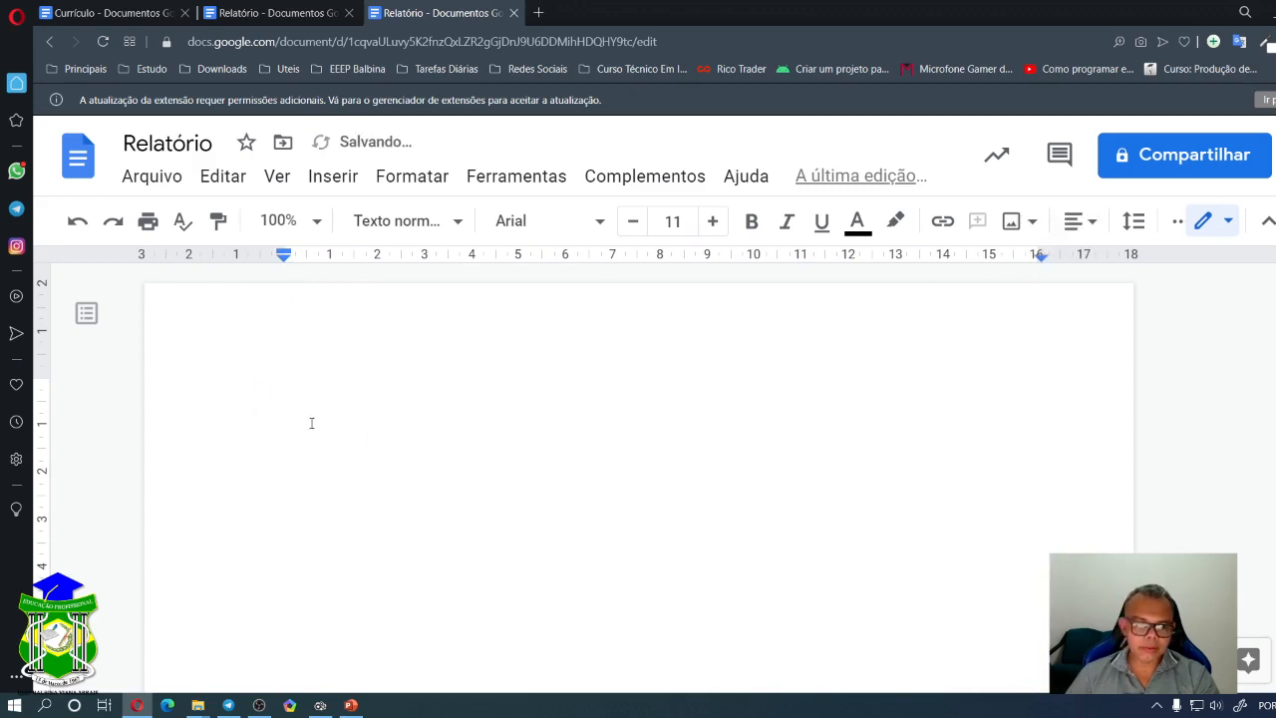
{"action": "scroll", "coordinate": [317, 439], "scroll_direction": "down", "scroll_amount": 7}
{"action": "scroll", "coordinate": [320, 441], "scroll_direction": "down", "scroll_amount": 7}
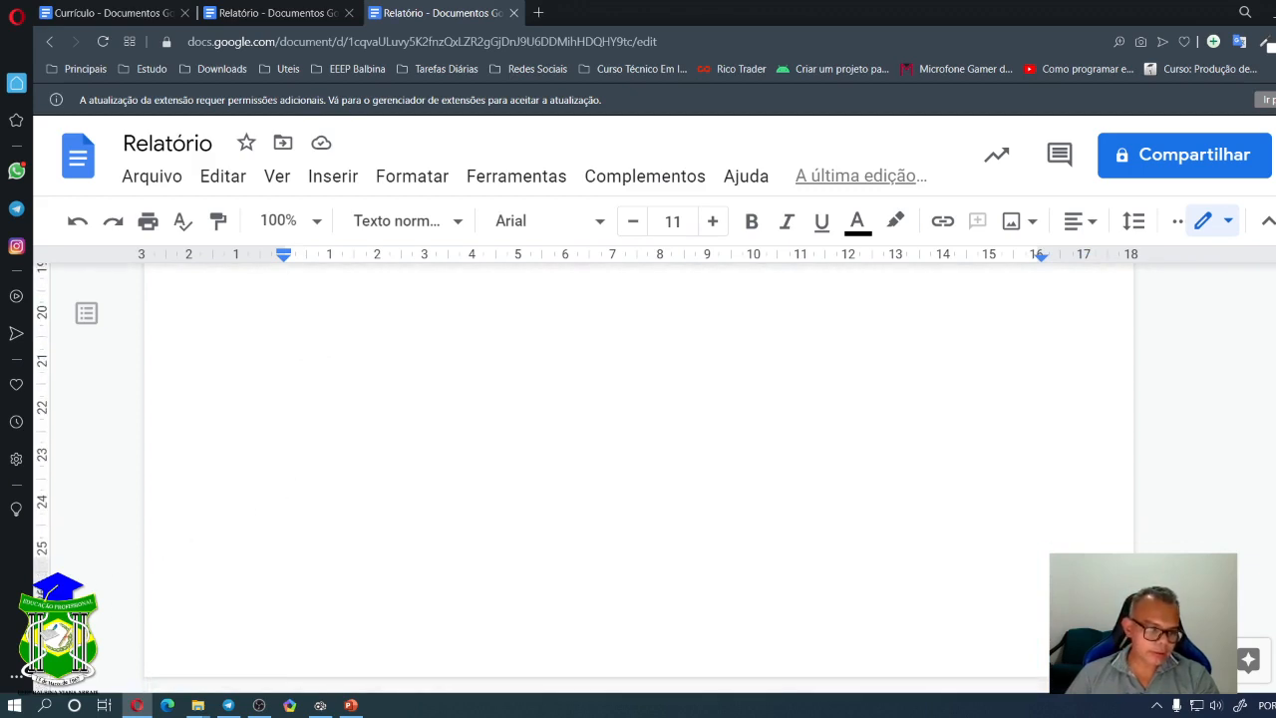
{"action": "mouse_move", "coordinate": [45, 561]}
{"action": "left_mouse_down"}
{"action": "mouse_move", "coordinate": [45, 670]}
{"action": "mouse_move", "coordinate": [45, 596]}
{"action": "left_mouse_up"}
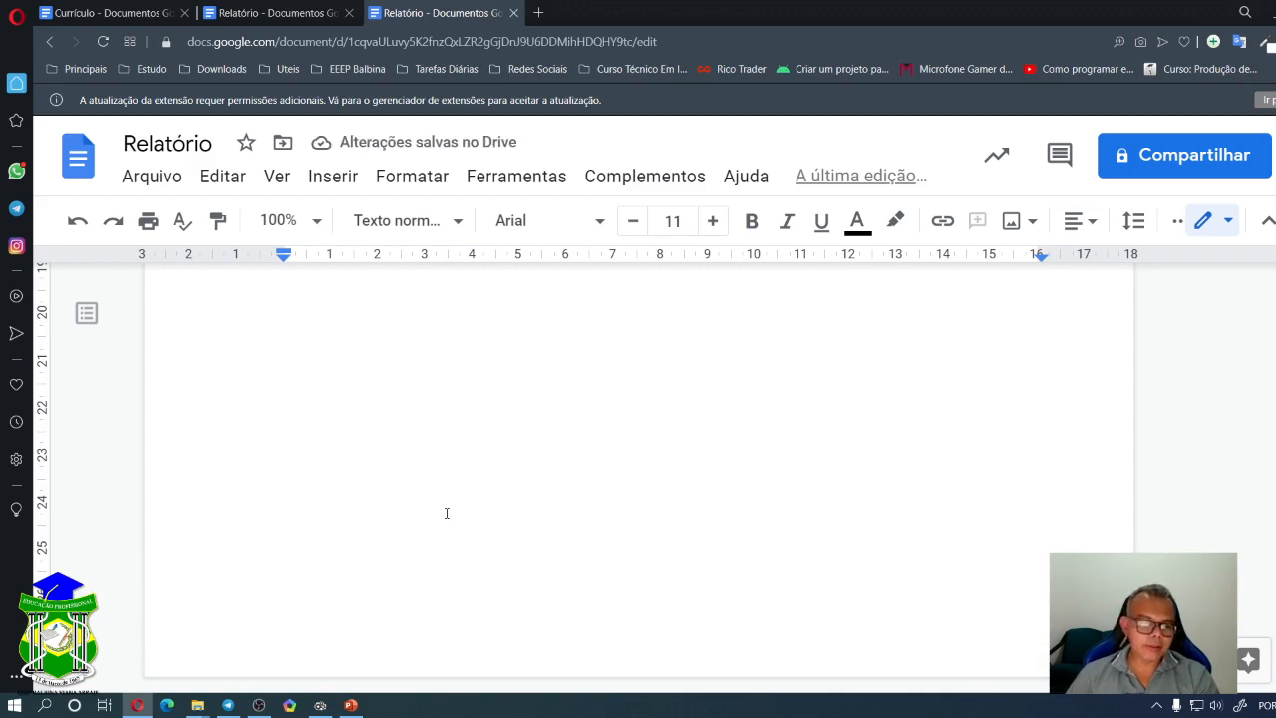
{"action": "scroll", "coordinate": [376, 528], "scroll_direction": "down", "scroll_amount": 4}
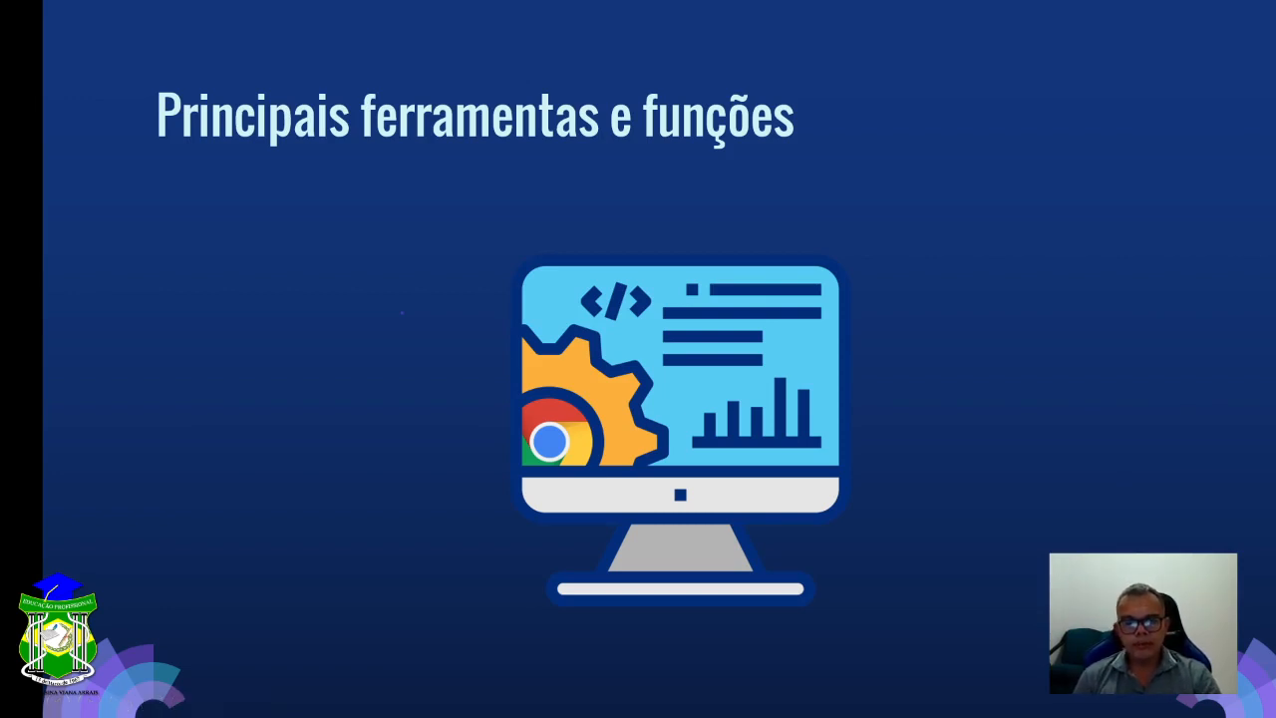
- End the PowerPoint slideshow and return to the blank Relatório document in the browser
{"action": "key", "text": "Escape"}
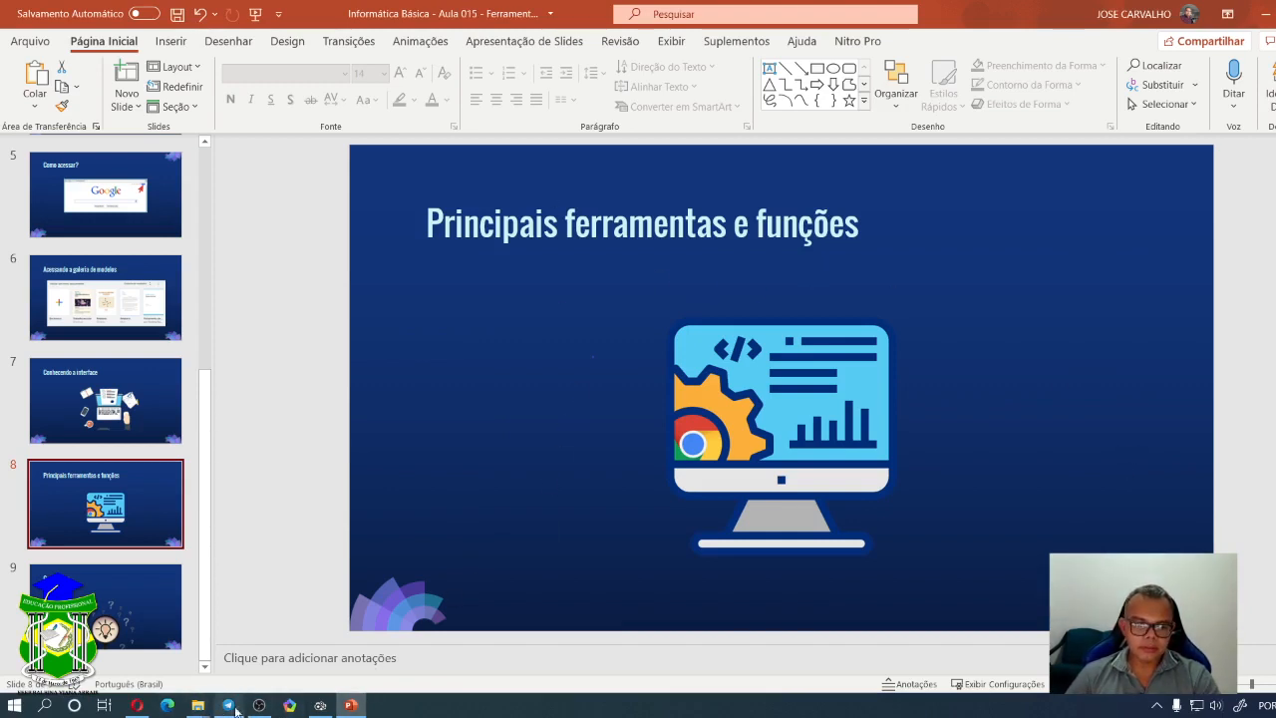
{"action": "left_click", "coordinate": [137, 705]}
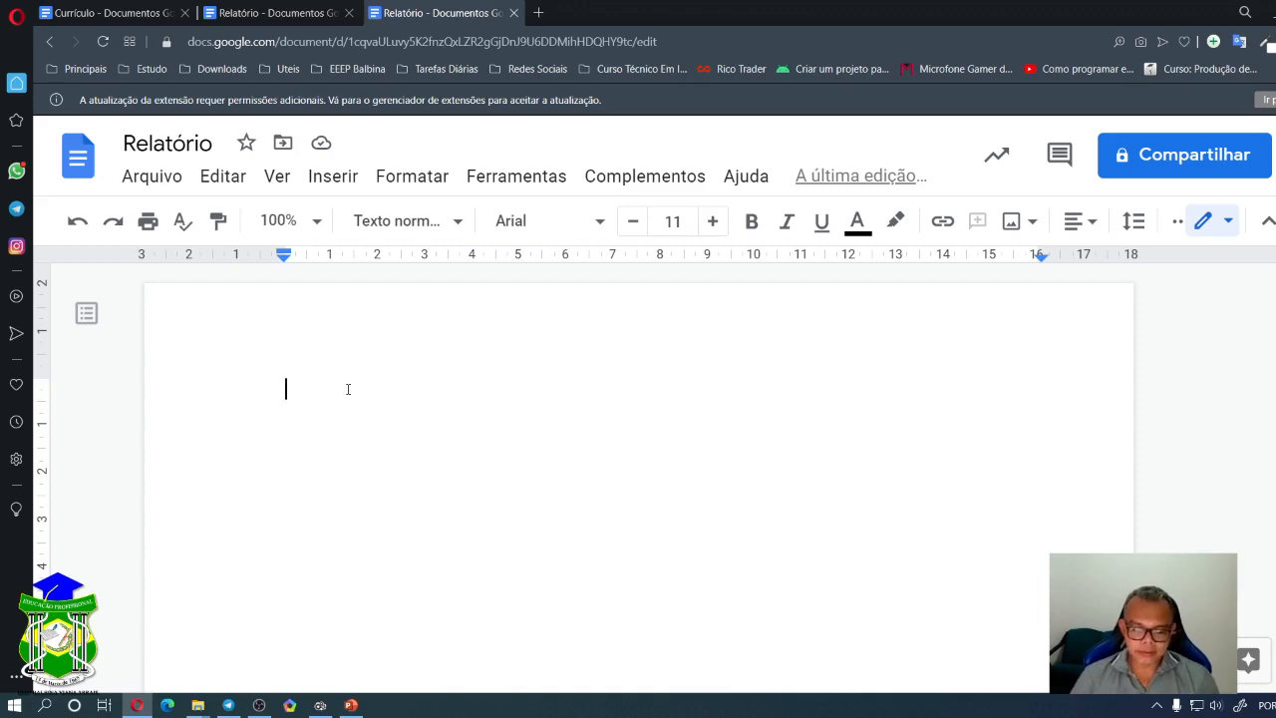
- Type the person's full name in capitals as the first line, correcting typos along the way
{"action": "type", "text": "NF SDFDSFSSD FSD"}
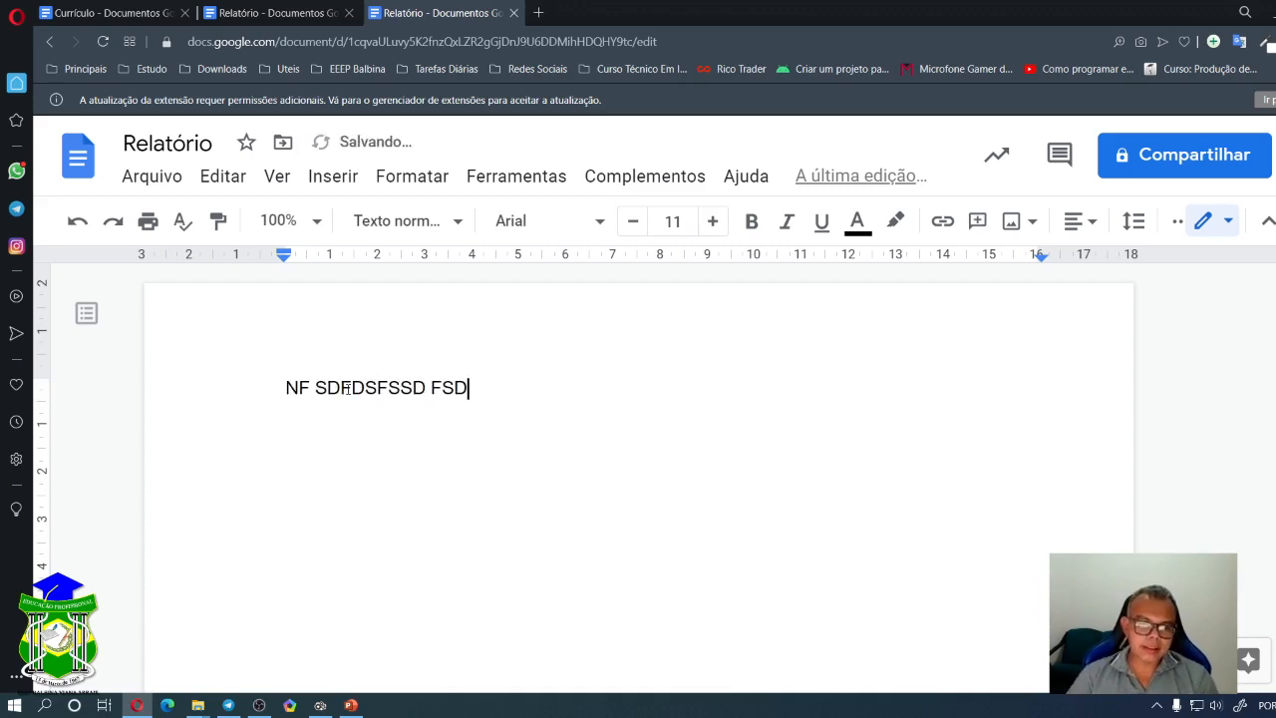
{"action": "key", "text": "BackSpace"}
{"action": "key", "text": "BackSpace"}
{"action": "key", "text": "BackSpace"}
{"action": "key", "text": "BackSpace"}
{"action": "key", "text": "BackSpace"}
{"action": "key", "text": "BackSpace"}
{"action": "key", "text": "BackSpace"}
{"action": "key", "text": "BackSpace"}
{"action": "key", "text": "BackSpace"}
{"action": "key", "text": "BackSpace"}
{"action": "key", "text": "BackSpace"}
{"action": "key", "text": "BackSpace"}
{"action": "key", "text": "BackSpace"}
{"action": "key", "text": "BackSpace"}
{"action": "key", "text": "BackSpace"}
{"action": "key", "text": "BackSpace"}
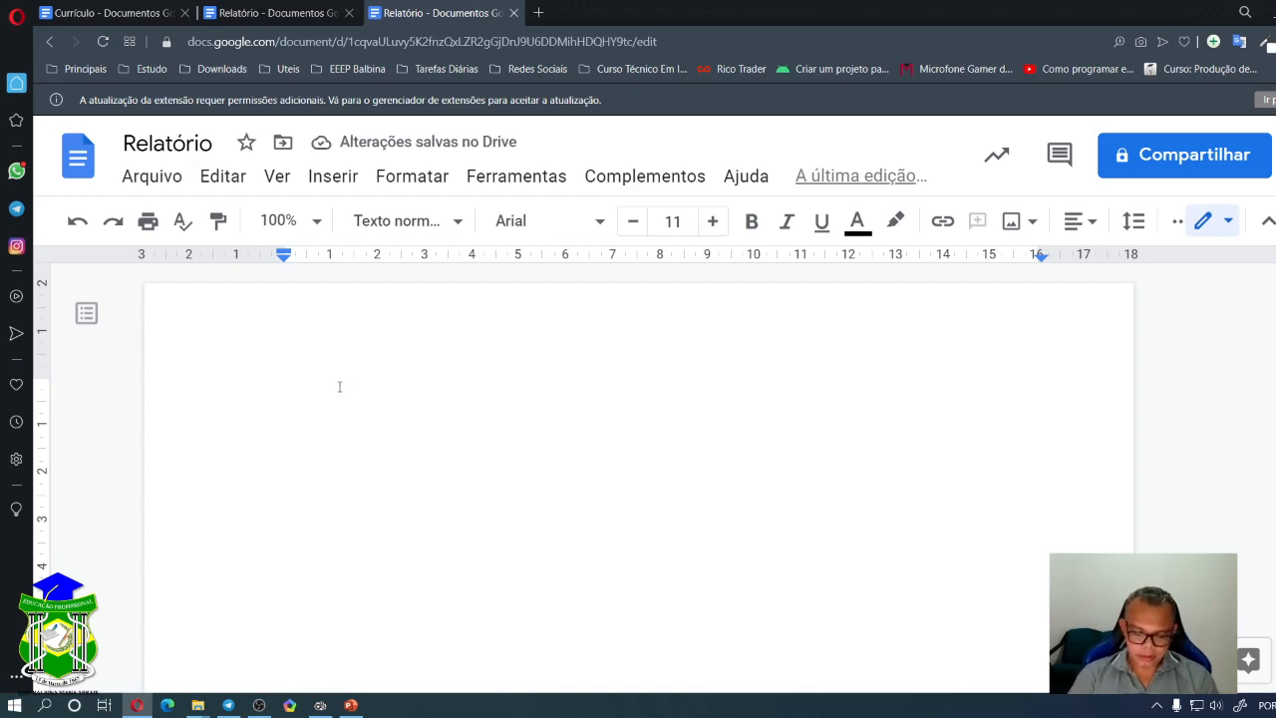
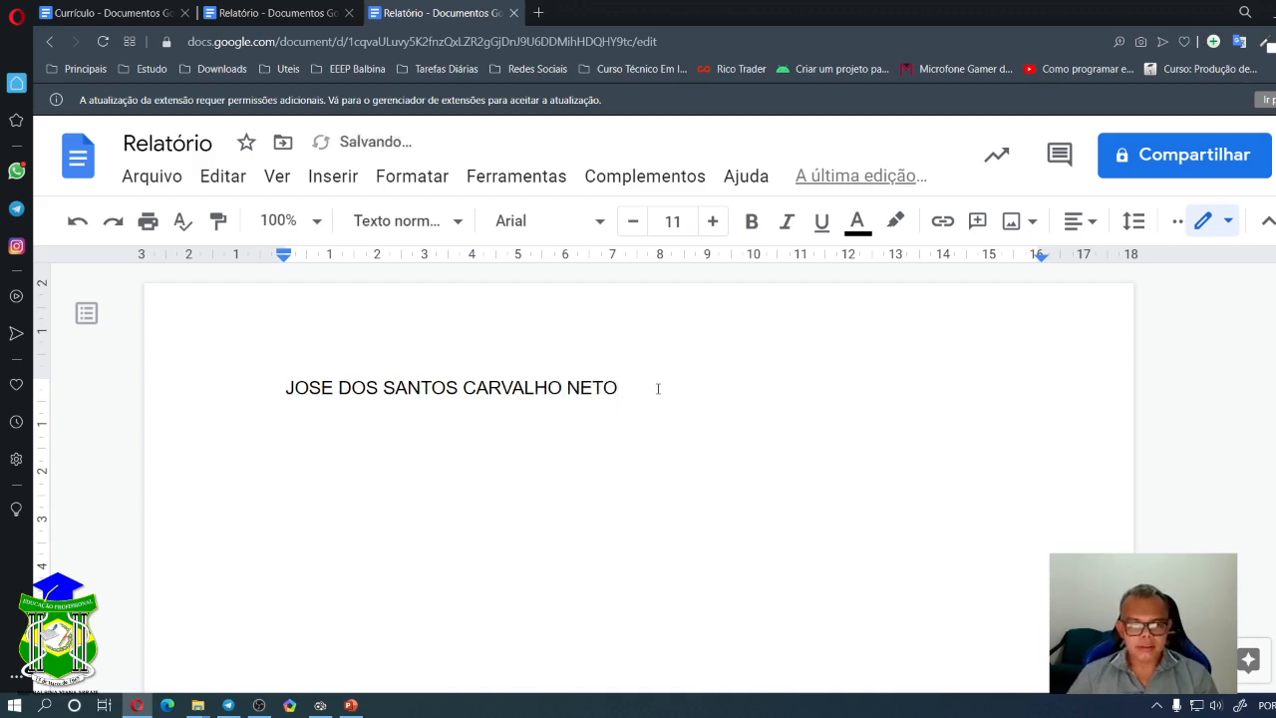
- Delete the name line, then undo, redo and undo again to restore it
{"action": "left_click_drag", "start_coordinate": [658, 388], "coordinate": [269, 385]}
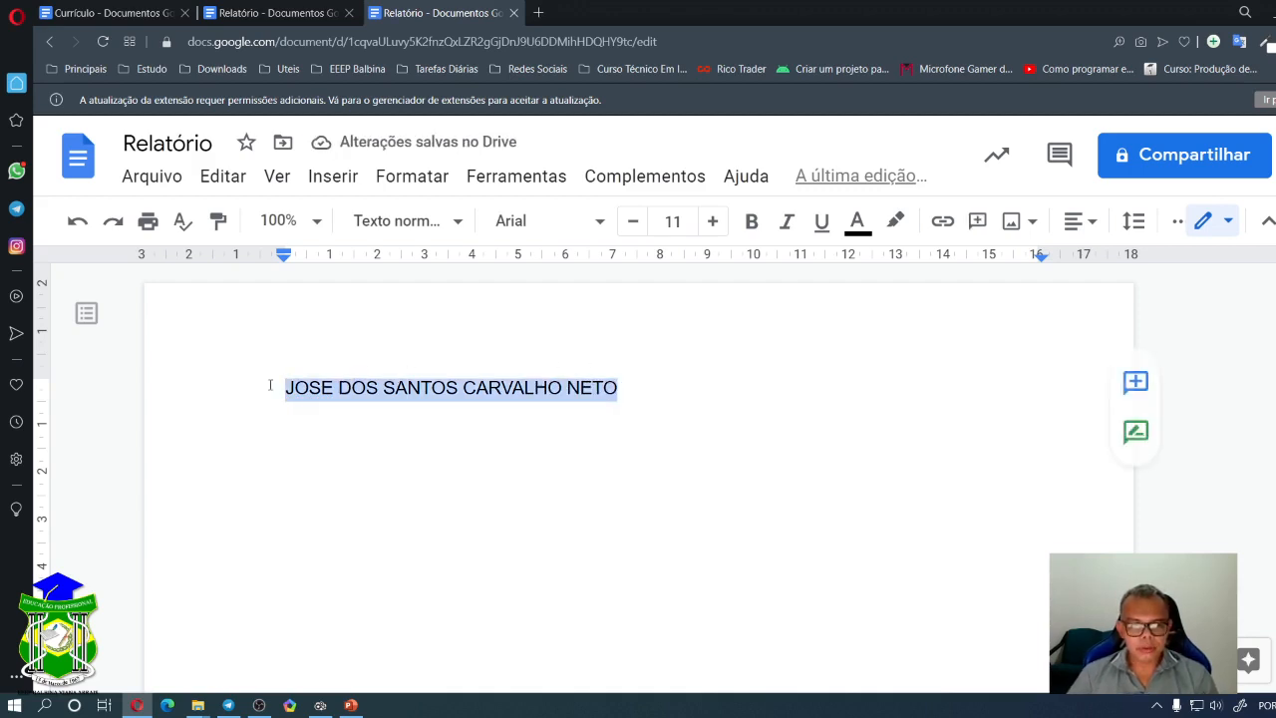
{"action": "key", "text": "BackSpace"}
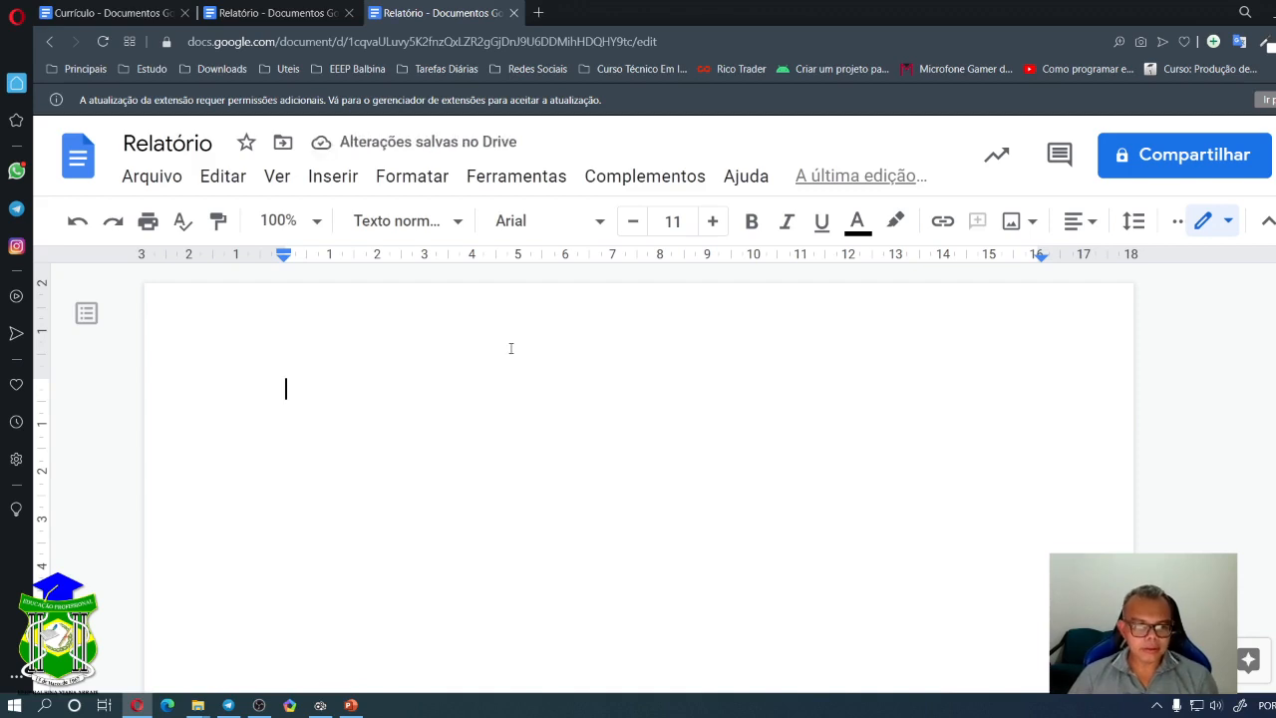
{"action": "left_click", "coordinate": [77, 227]}
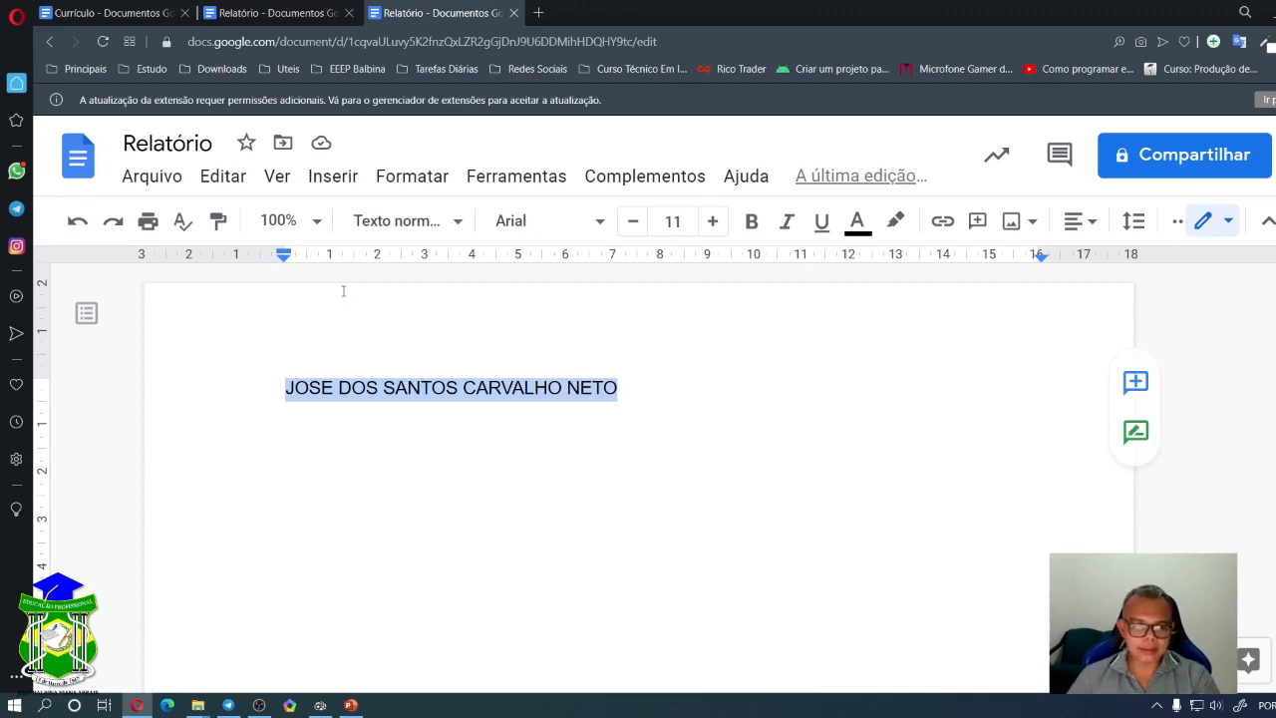
{"action": "left_click", "coordinate": [109, 230]}
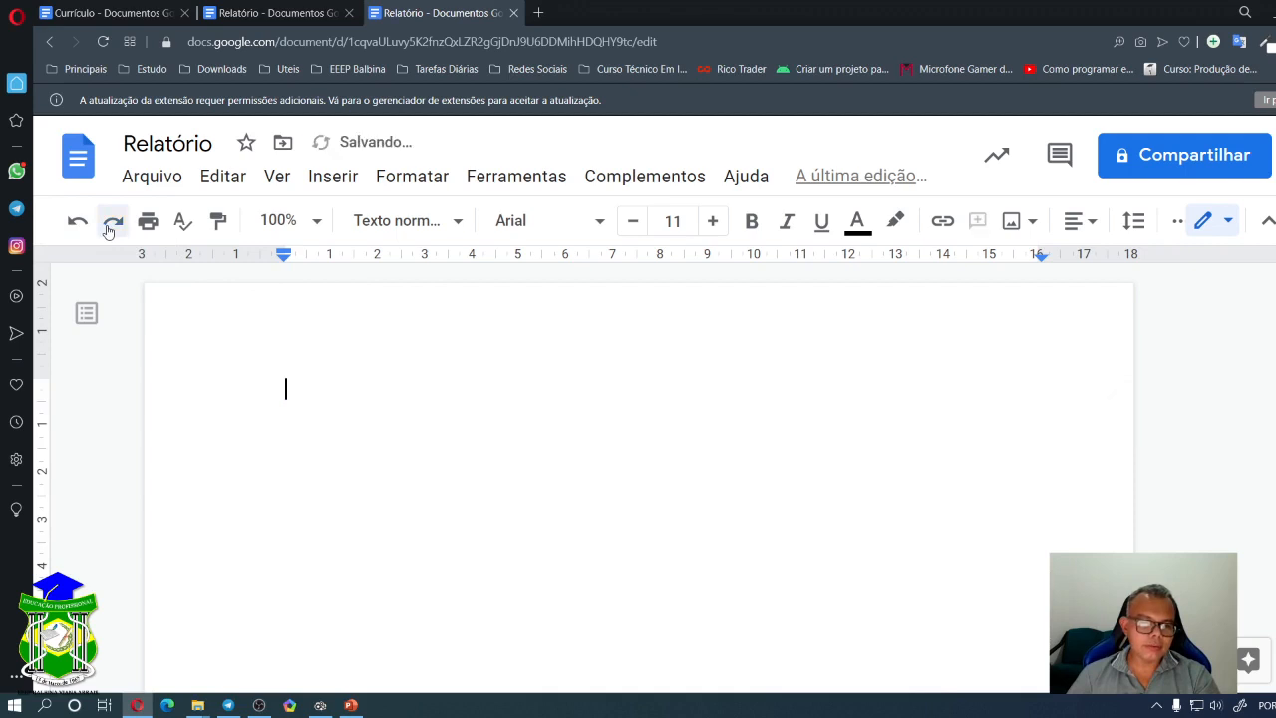
{"action": "left_click", "coordinate": [77, 220]}
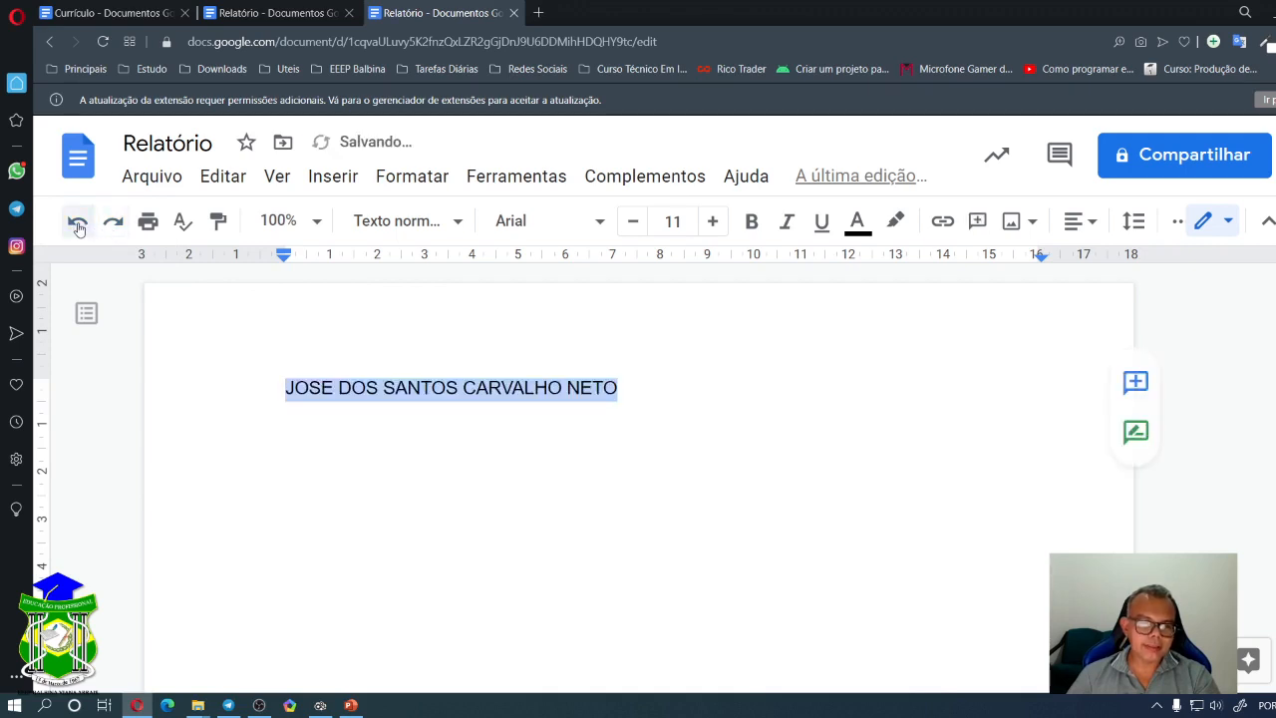
{"action": "left_click", "coordinate": [149, 224]}
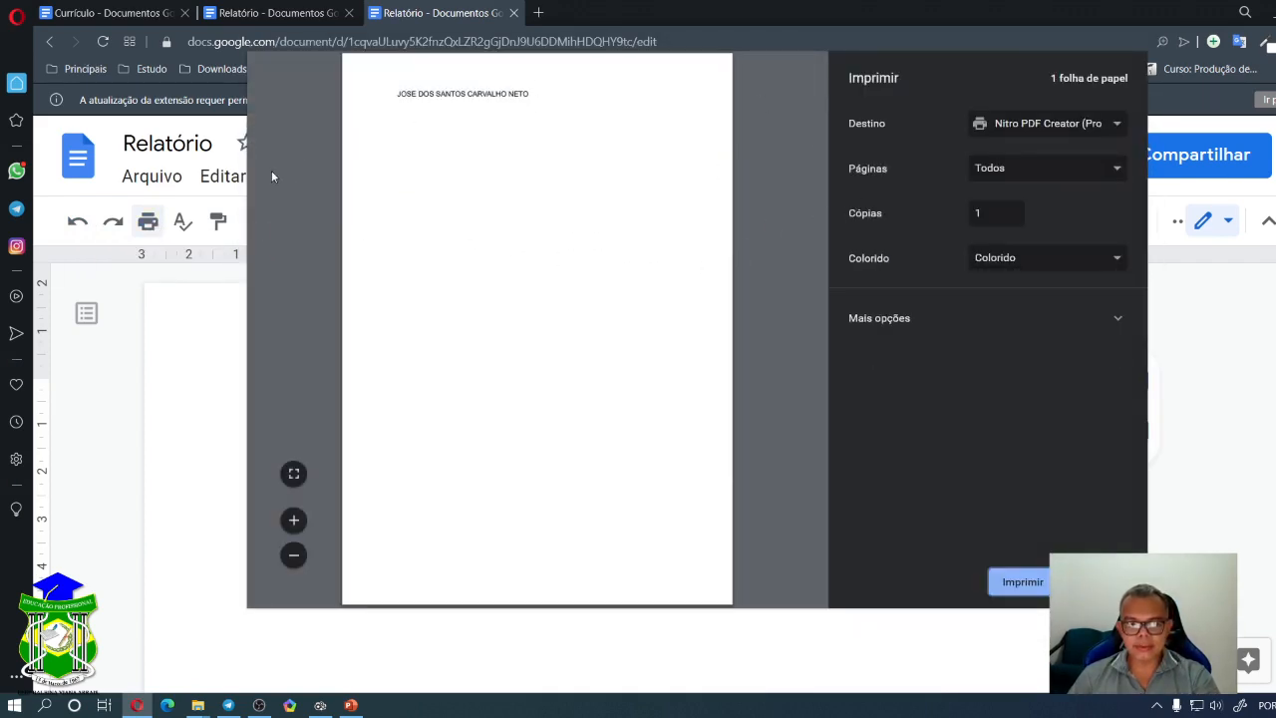
- Set the print destination to Salvar como PDF, then dismiss the print preview without saving
{"action": "left_click", "coordinate": [635, 44]}
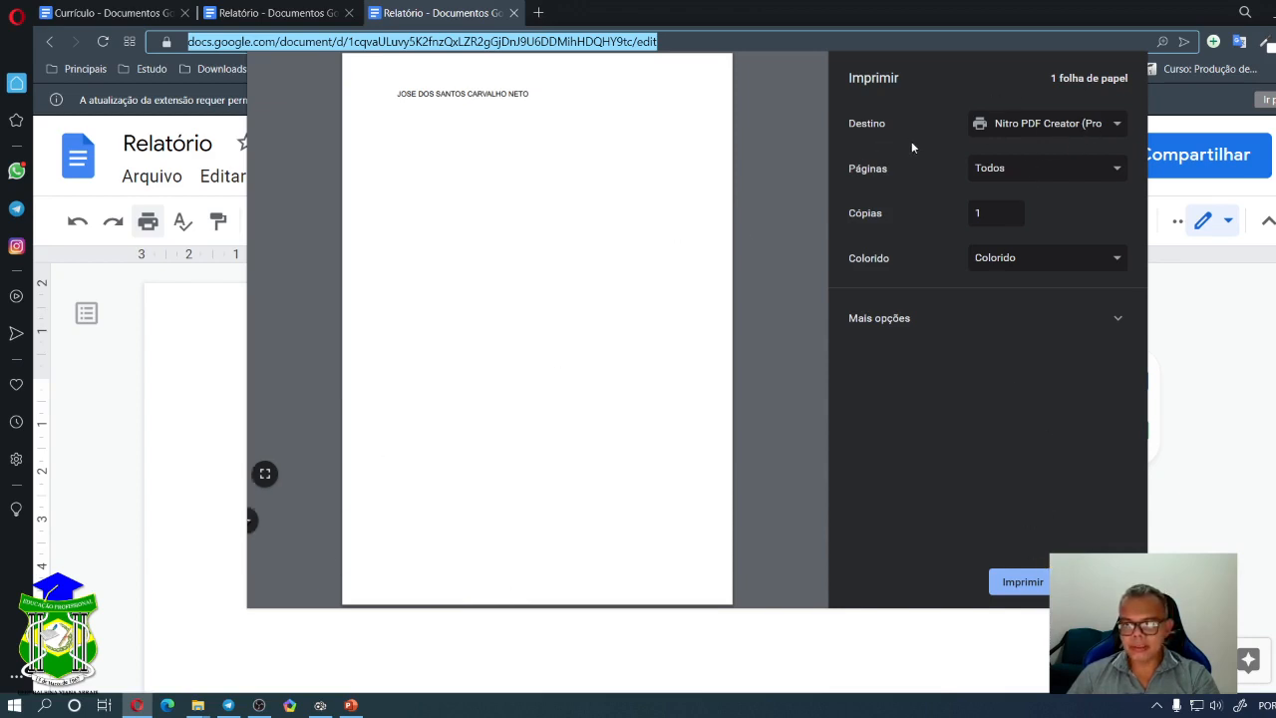
{"action": "left_click", "coordinate": [1120, 132]}
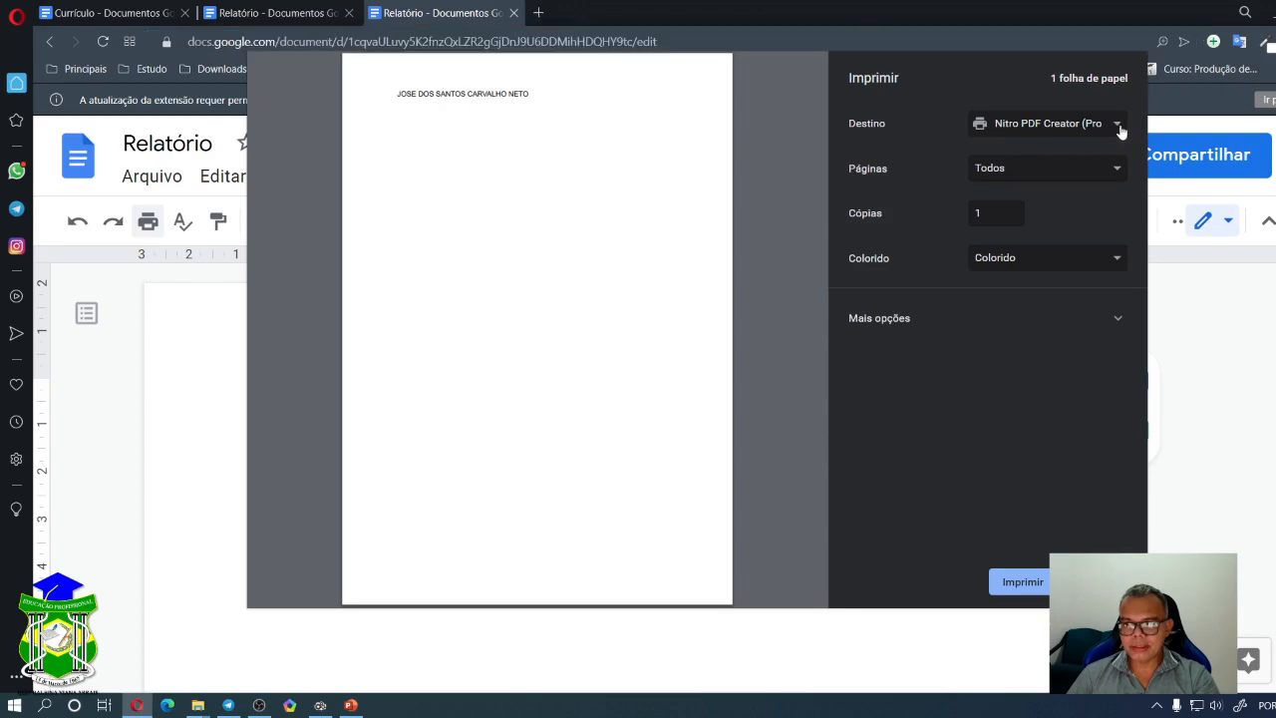
{"action": "left_click", "coordinate": [1118, 129]}
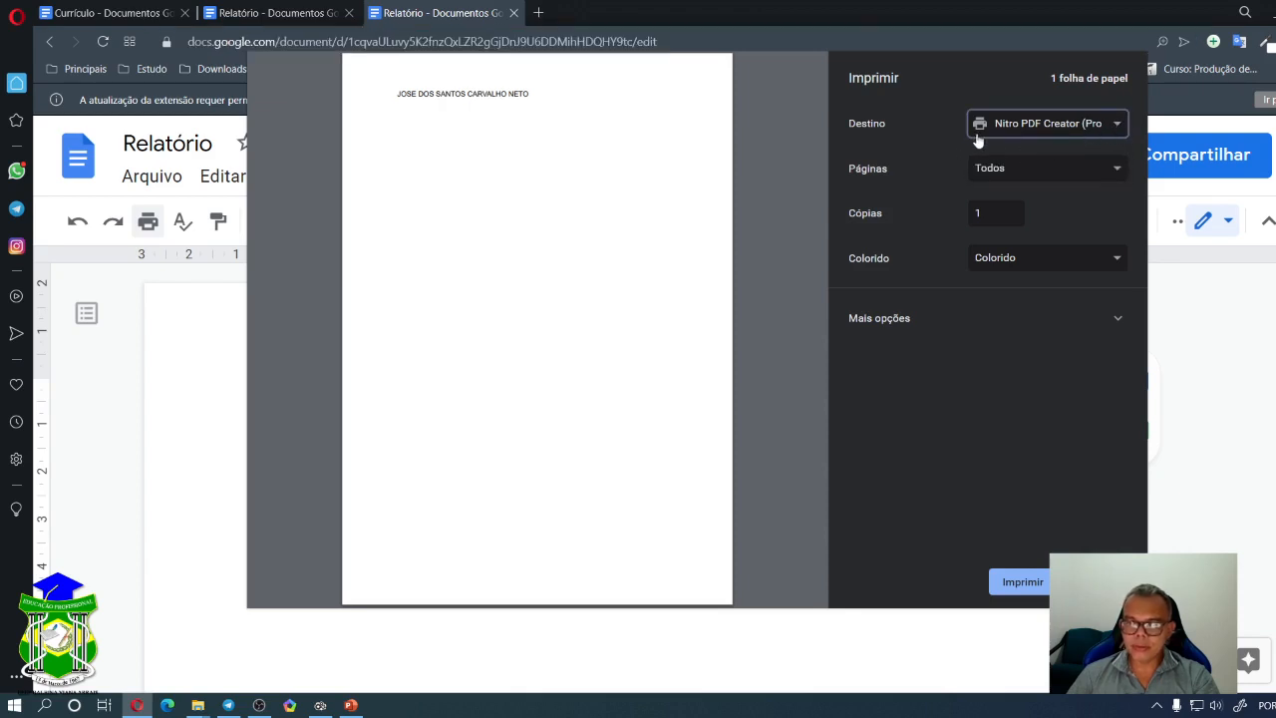
{"action": "left_click", "coordinate": [1120, 131]}
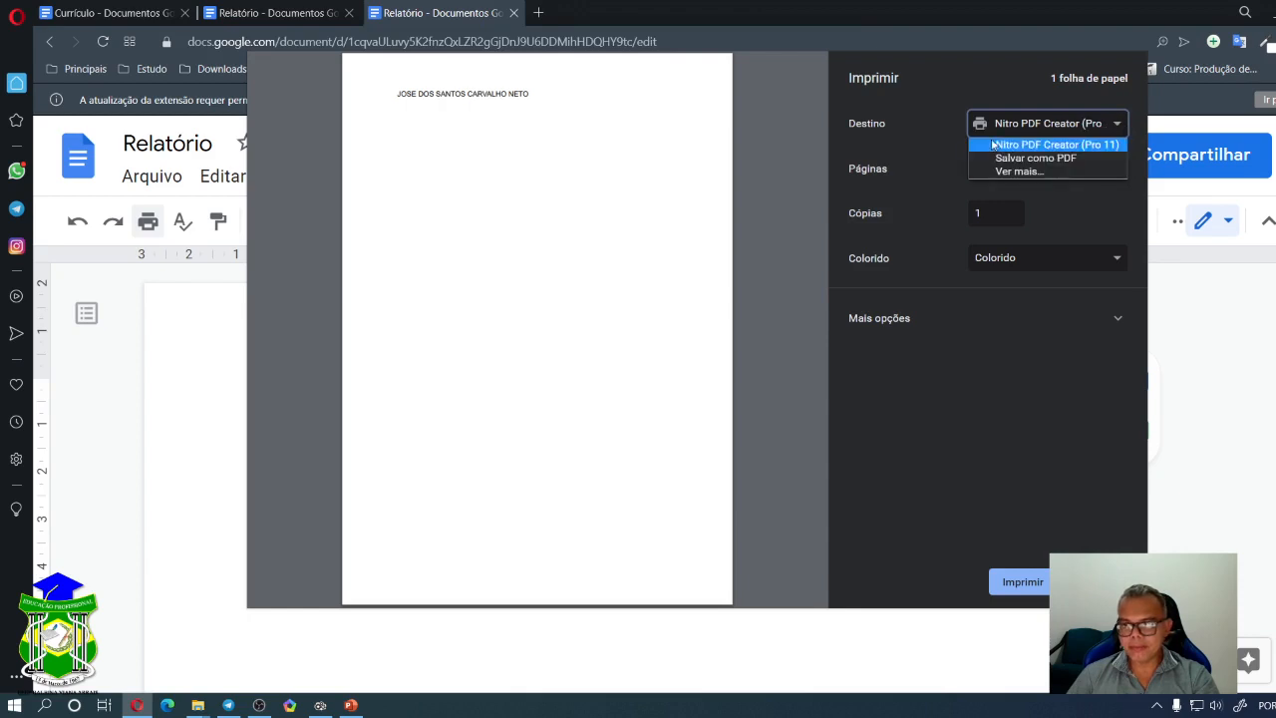
{"action": "left_click", "coordinate": [1053, 158]}
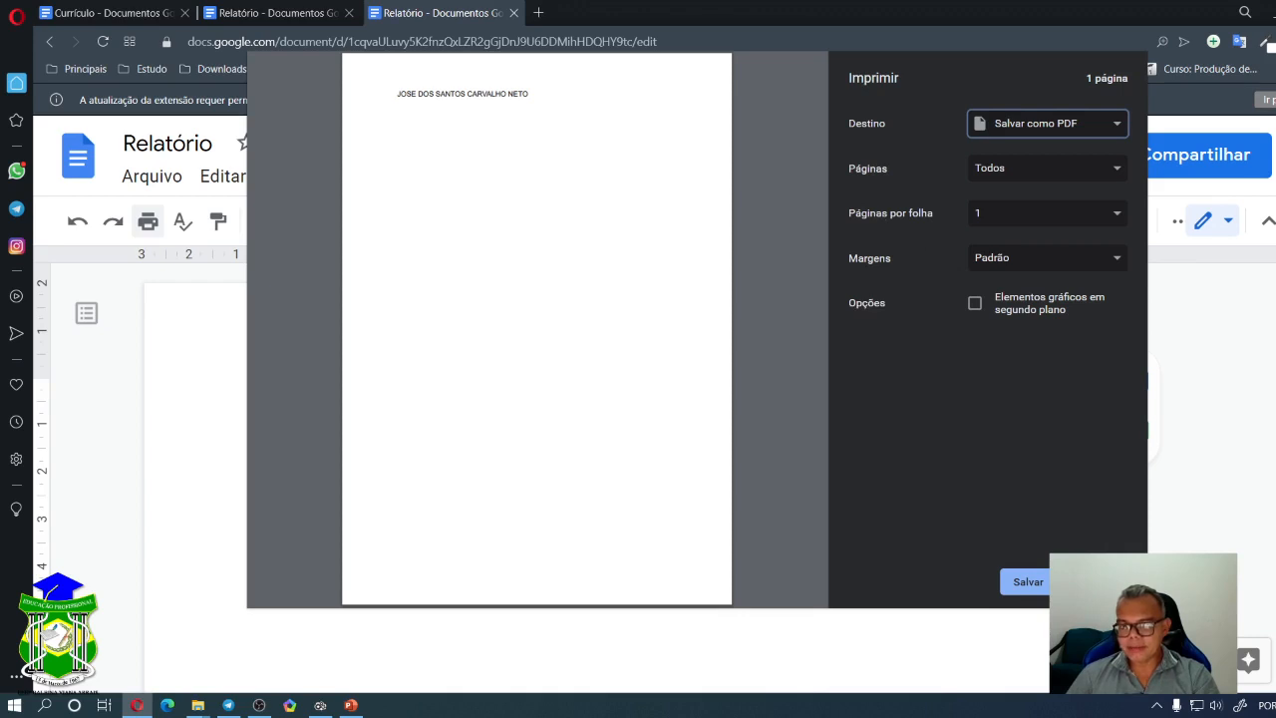
{"action": "key", "text": "Escape"}
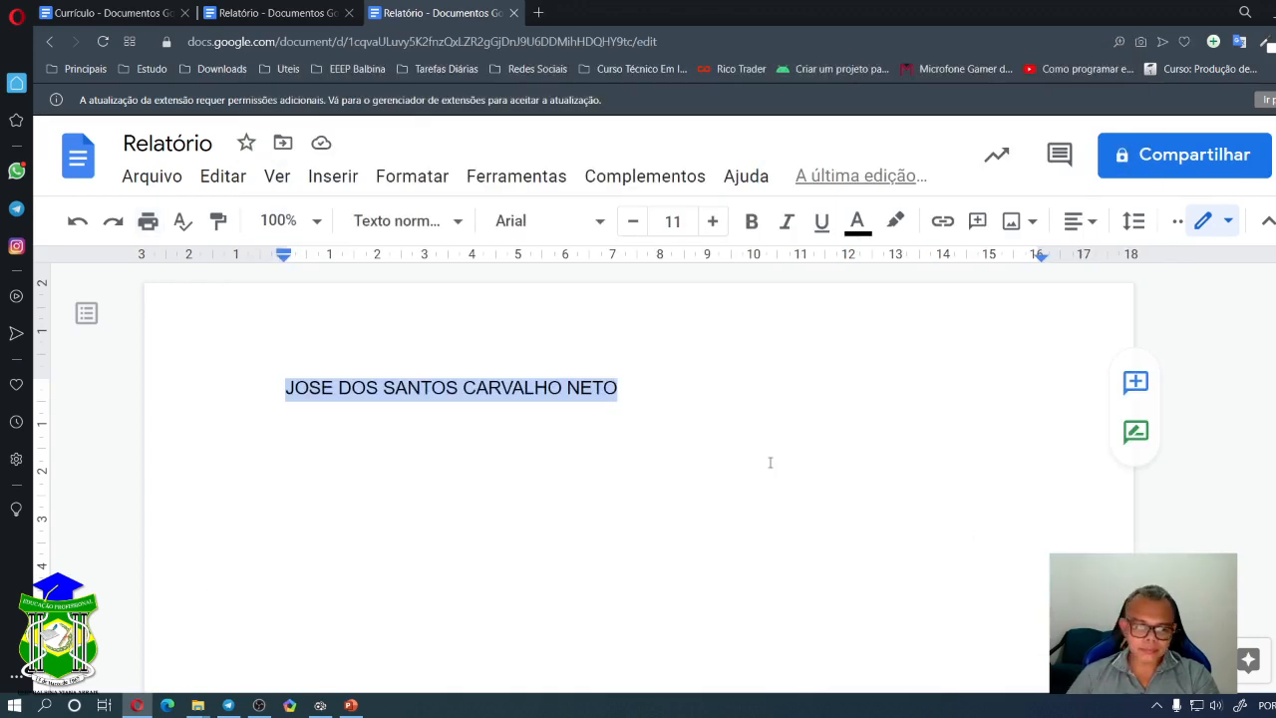
- Reopen printing, cancel it, and start a new line below the name
{"action": "left_click", "coordinate": [650, 391]}
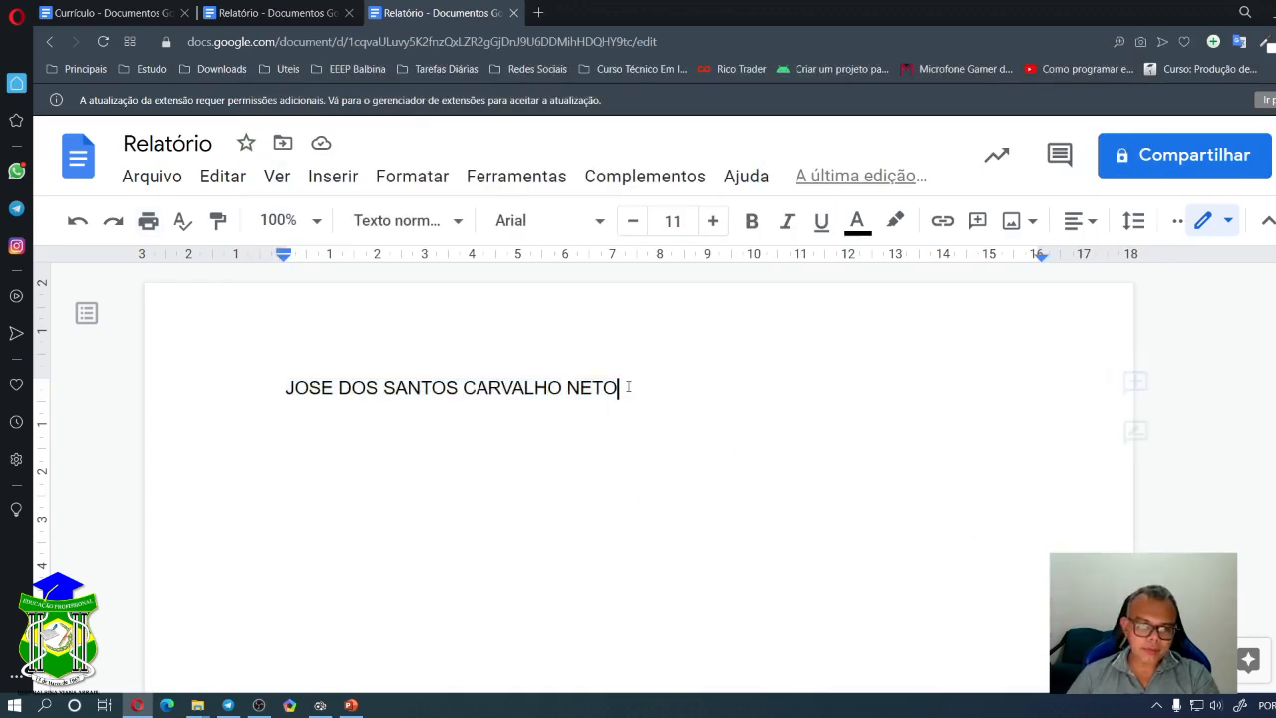
{"action": "left_click", "coordinate": [146, 228]}
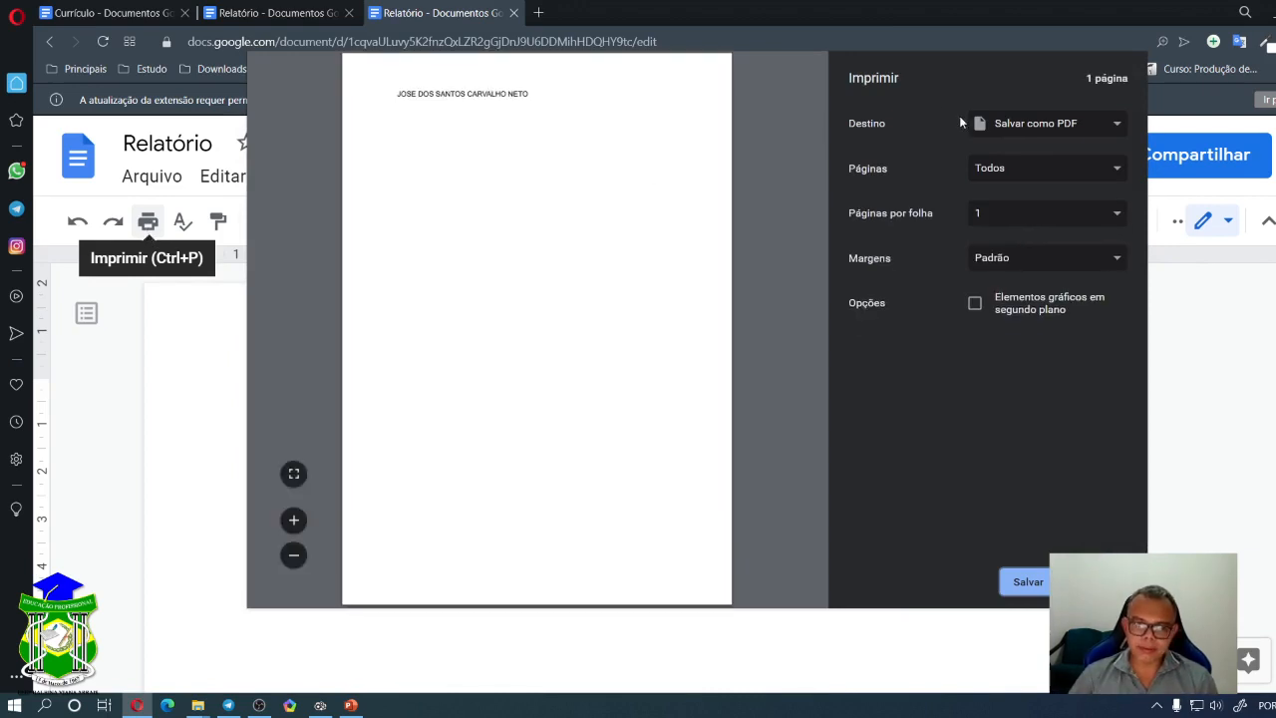
{"action": "left_click", "coordinate": [1095, 582]}
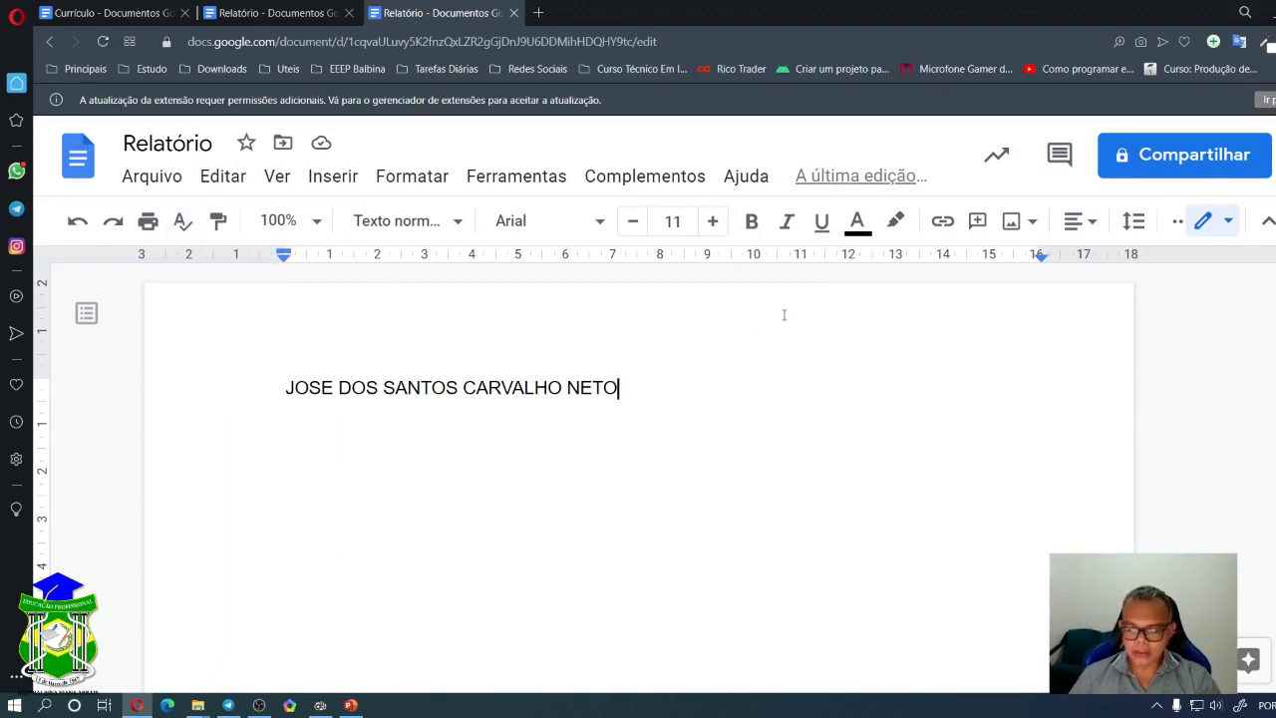
{"action": "key", "text": "Return"}
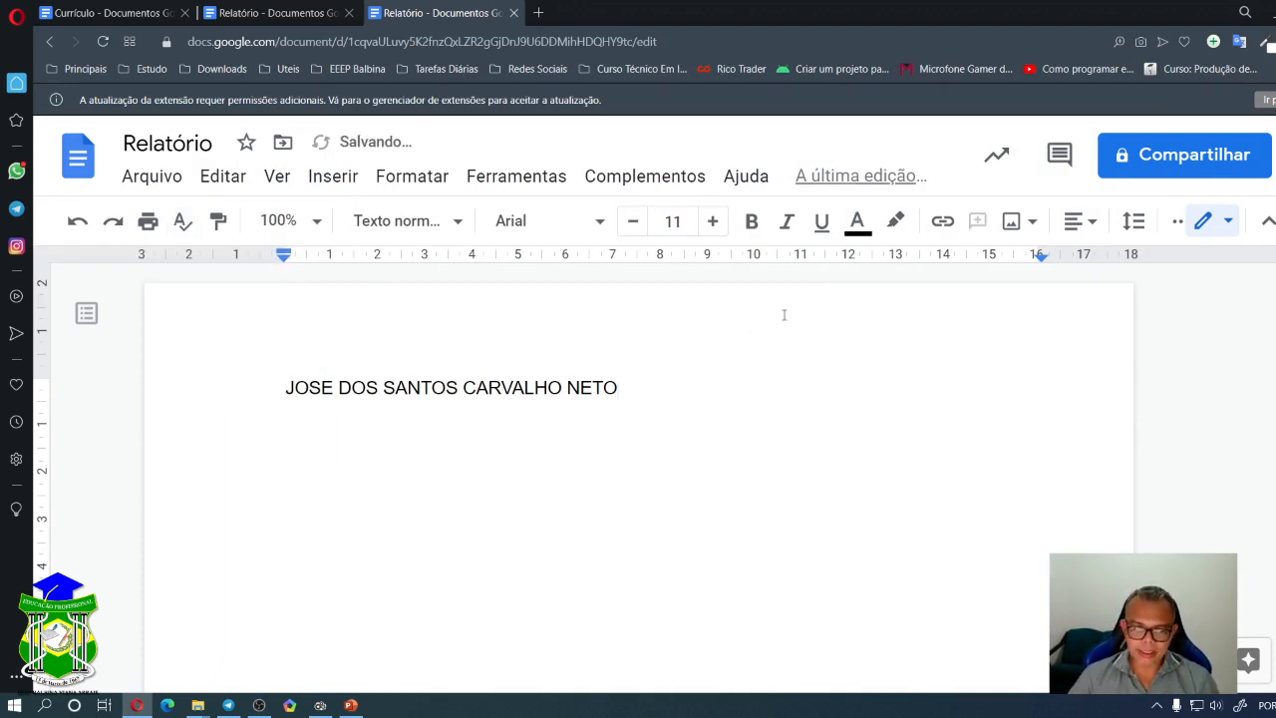
- Copy the 'Vá além da edição de texto' heading and paragraph from Google's Docs page and paste it over the name
{"action": "left_click", "coordinate": [536, 12]}
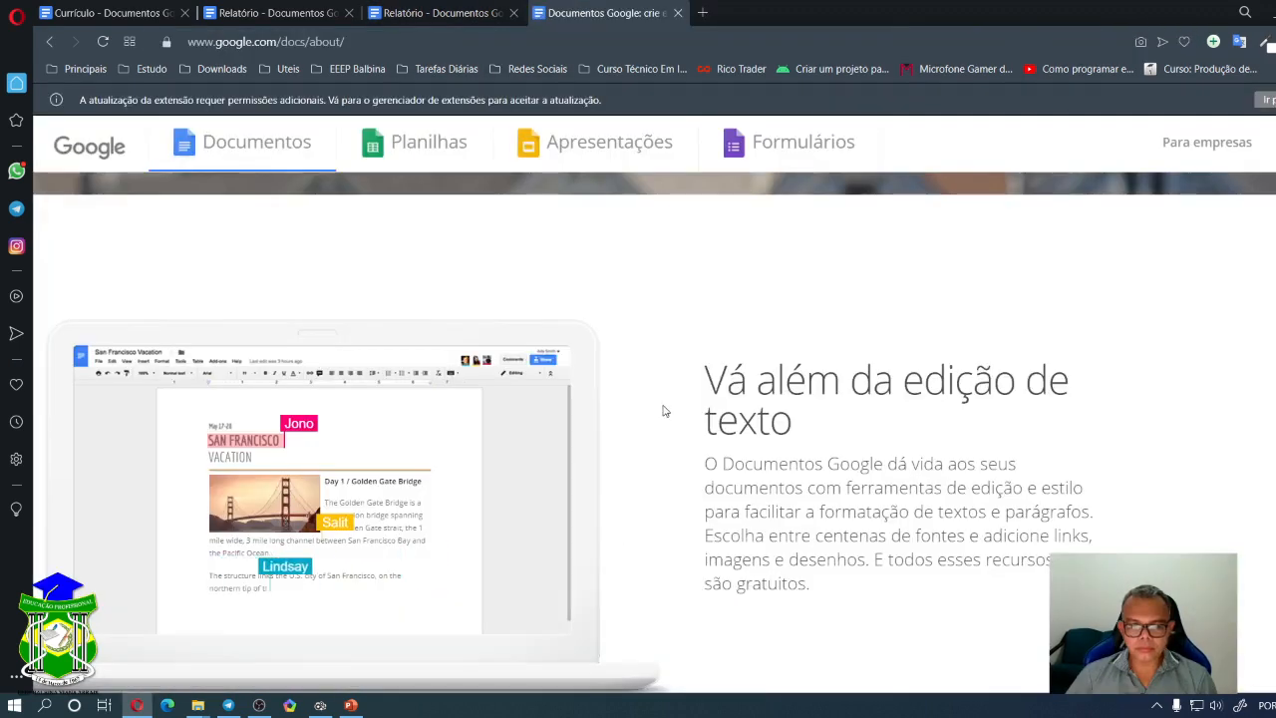
{"action": "left_click_drag", "start_coordinate": [706, 379], "coordinate": [839, 593]}
{"action": "key", "text": "ctrl+c"}
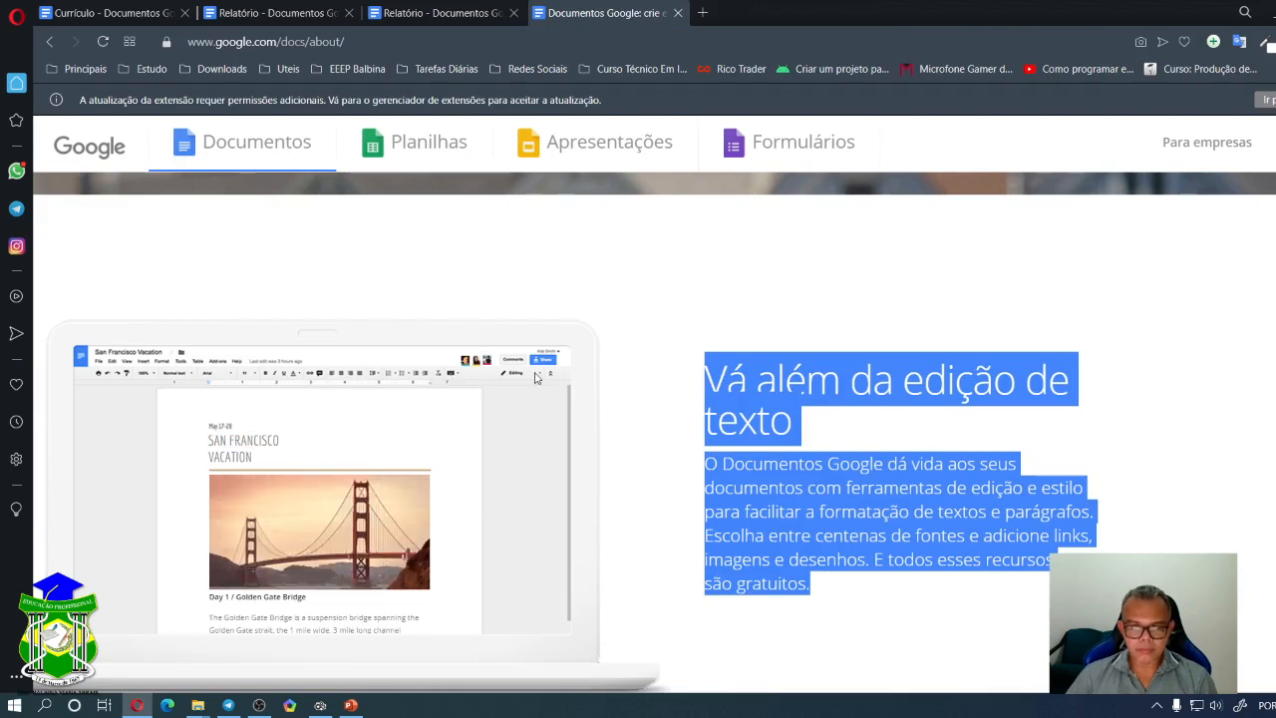
{"action": "left_click", "coordinate": [429, 11]}
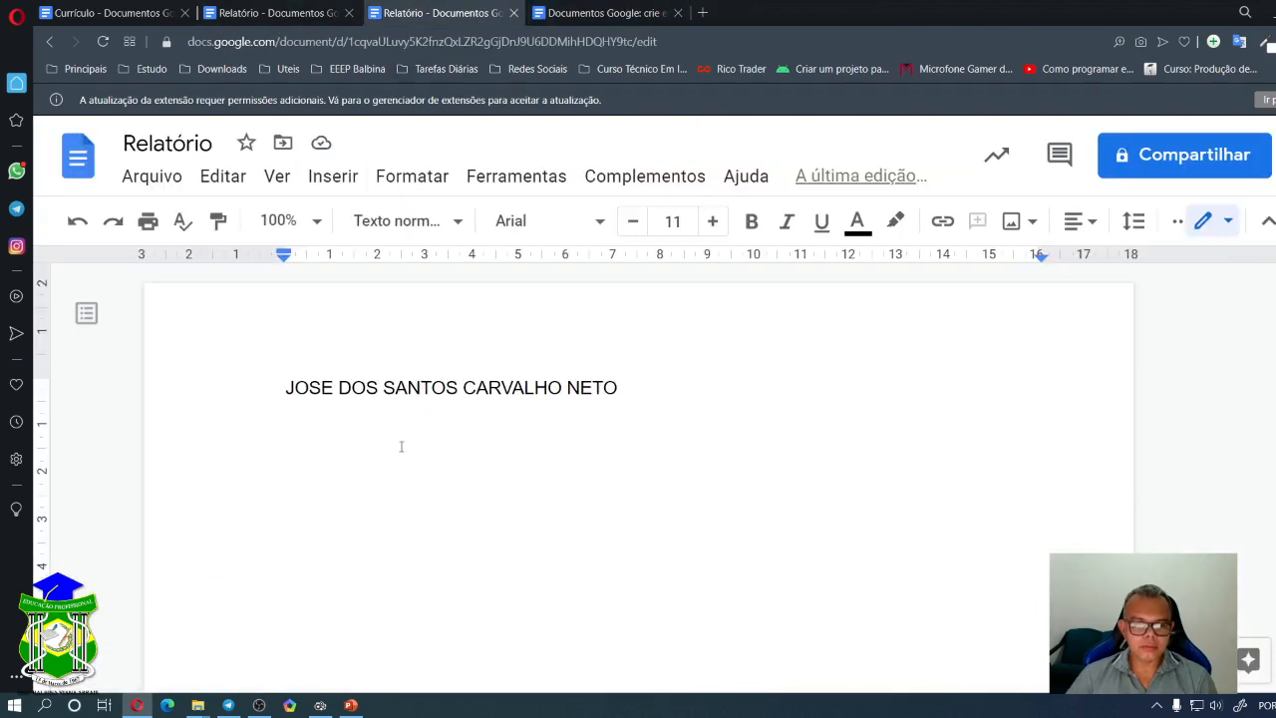
{"action": "left_click_drag", "start_coordinate": [655, 421], "coordinate": [268, 359]}
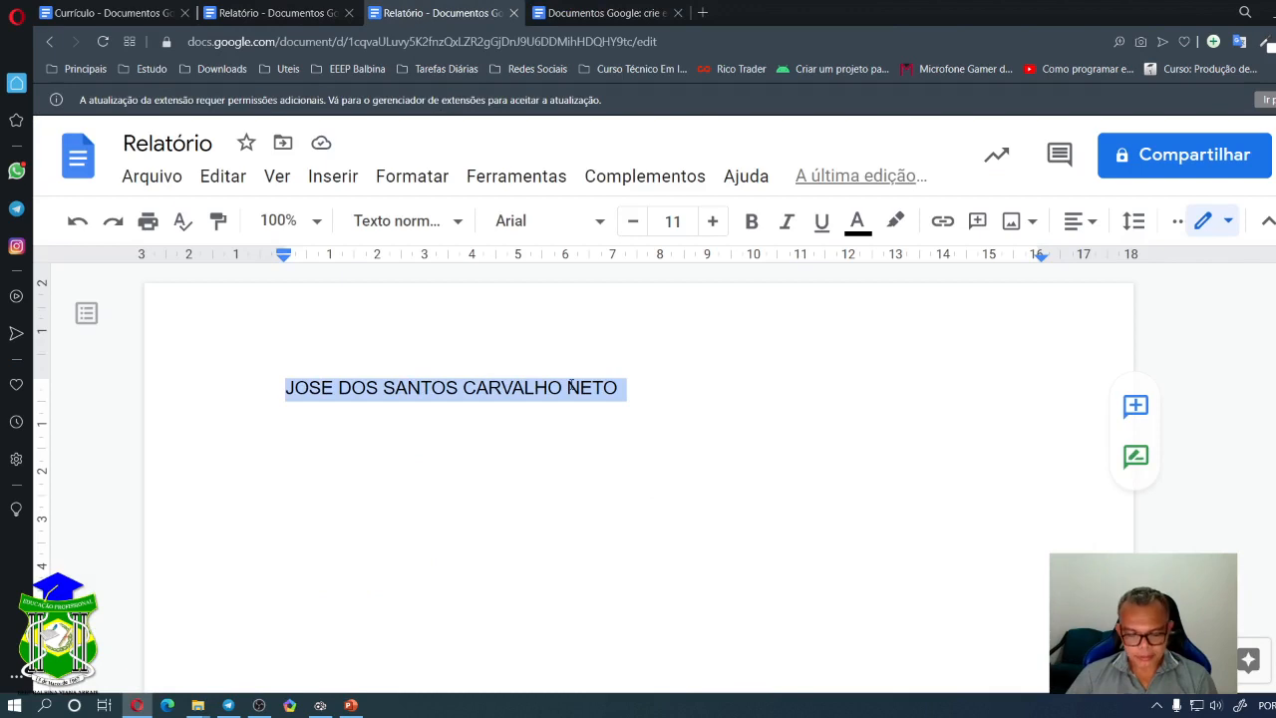
{"action": "left_click_drag", "start_coordinate": [654, 384], "coordinate": [190, 398]}
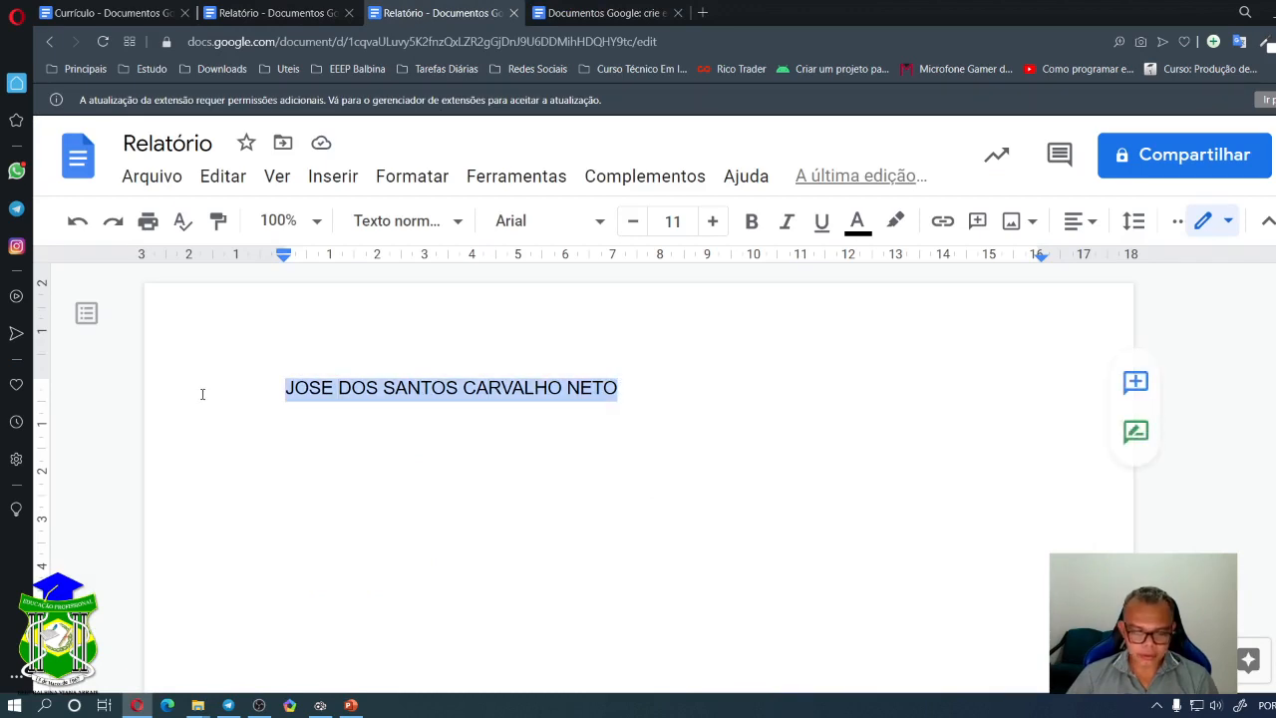
{"action": "key", "text": "ctrl+v"}
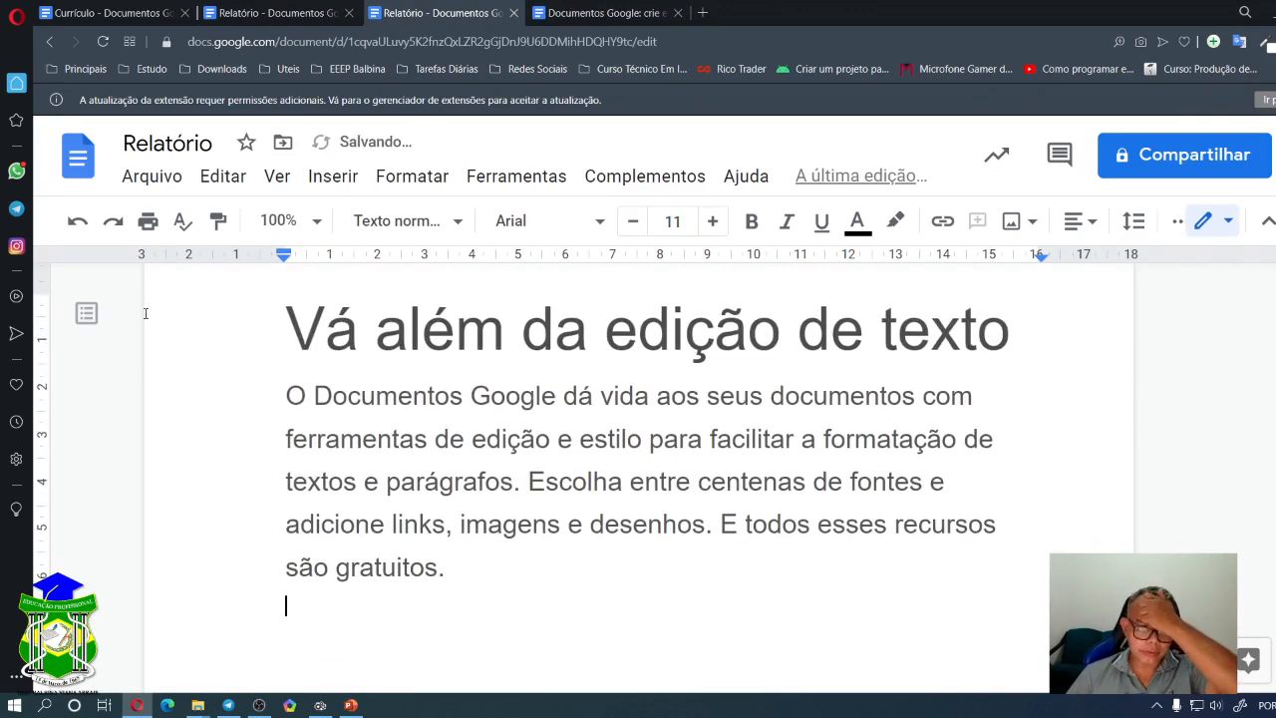
- Misspell 'além' in the heading as 'alem'
{"action": "left_click_drag", "start_coordinate": [249, 327], "coordinate": [499, 569]}
{"action": "left_click", "coordinate": [593, 482]}
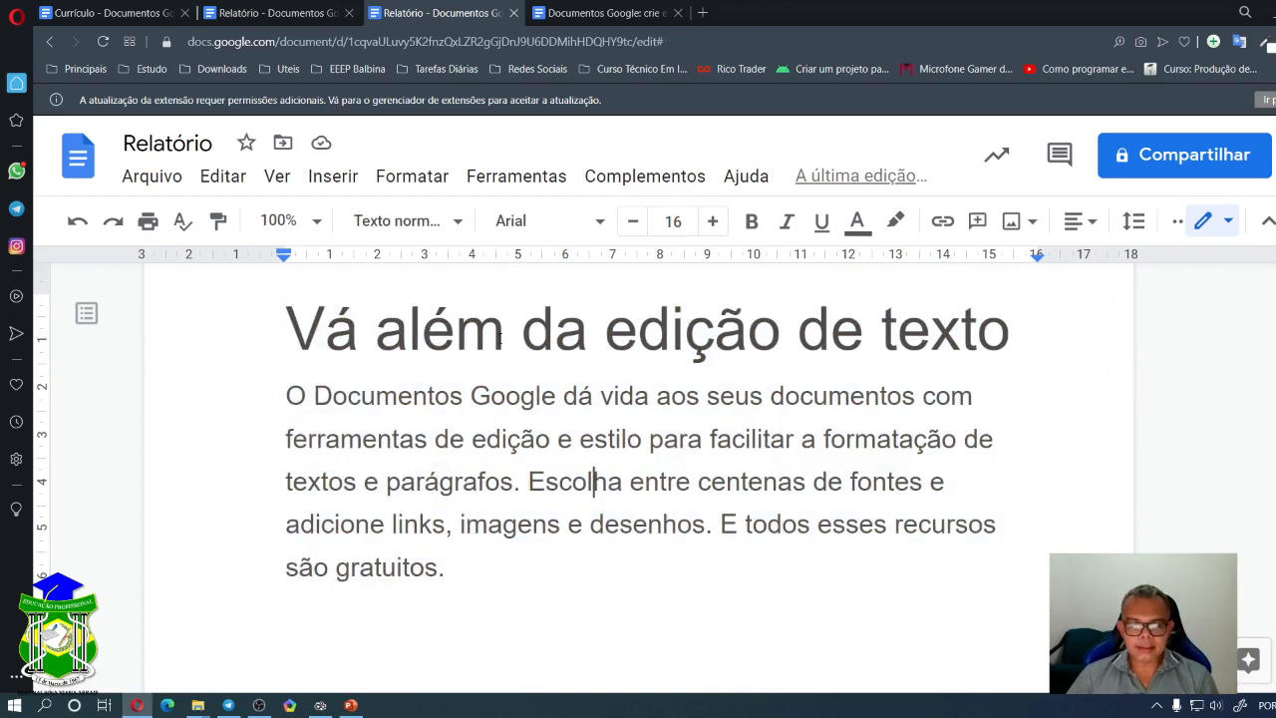
{"action": "left_click", "coordinate": [454, 331]}
{"action": "key", "text": "shift+Left"}
{"action": "type", "text": "E"}
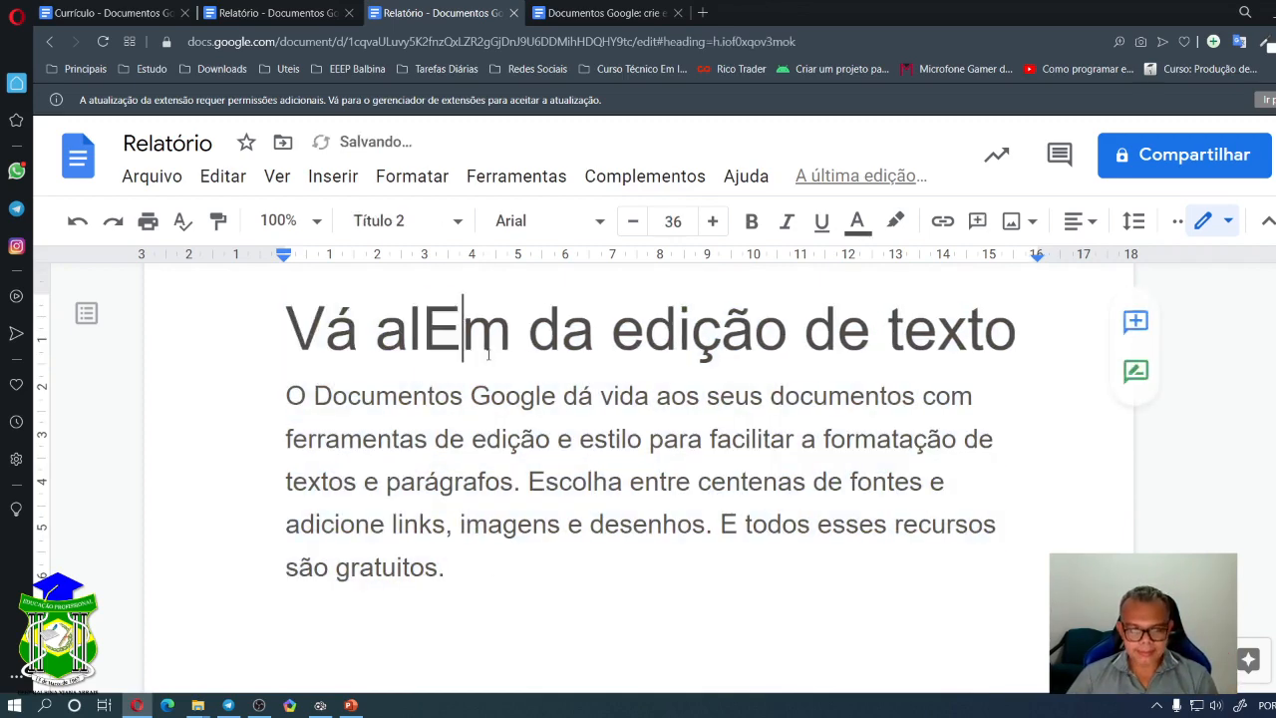
{"action": "key", "text": "BackSpace"}
{"action": "type", "text": "e"}
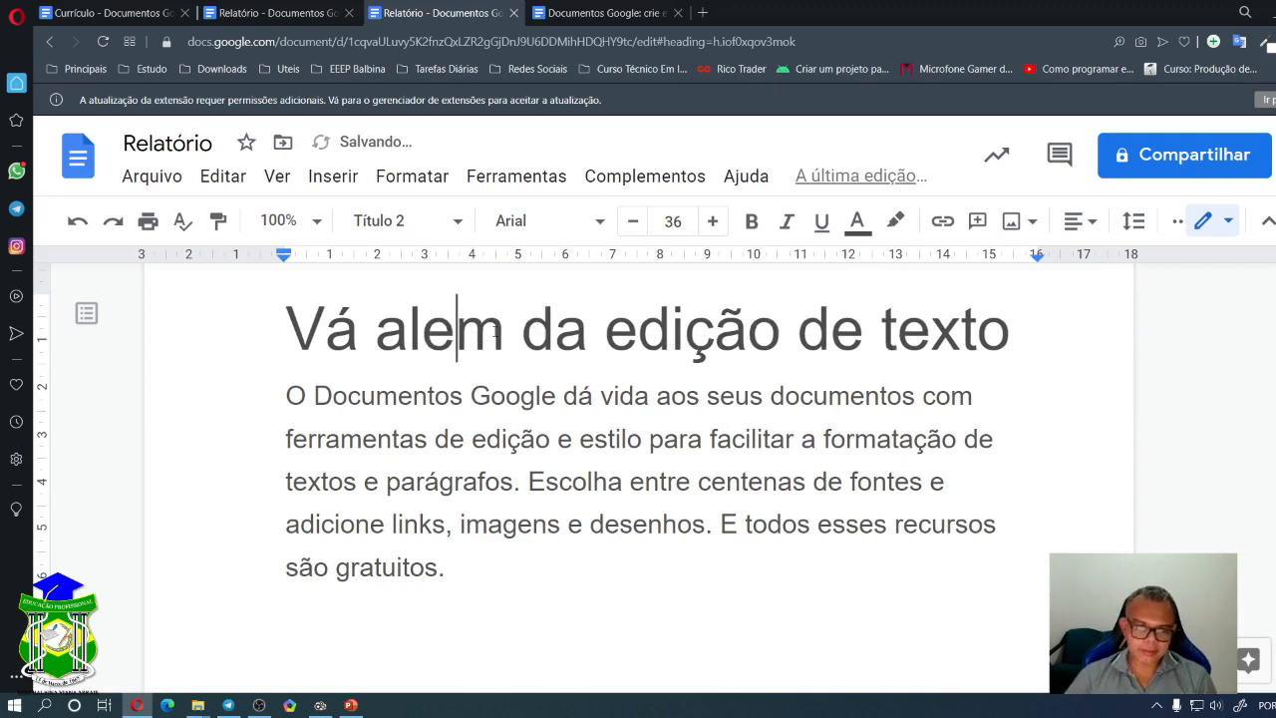
{"action": "left_click", "coordinate": [616, 396]}
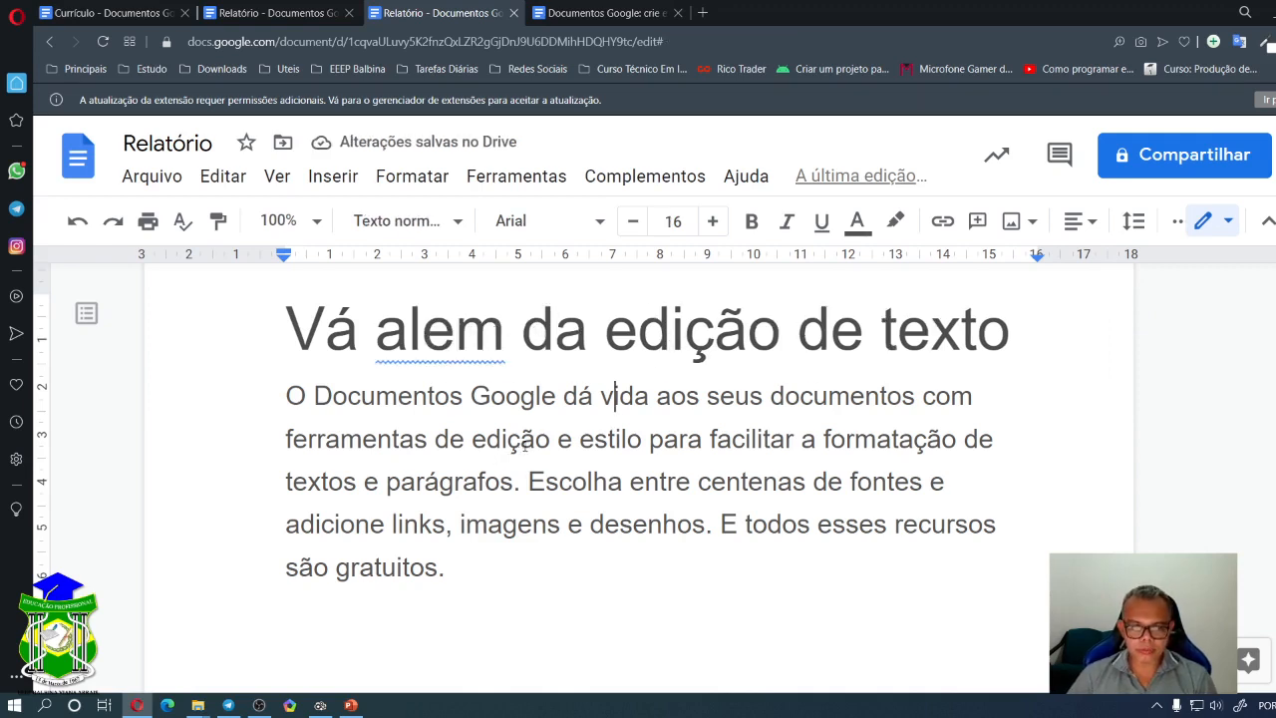
- Misspell 'edição' in the heading as 'ediçao'
{"action": "left_click_drag", "start_coordinate": [748, 329], "coordinate": [715, 329]}
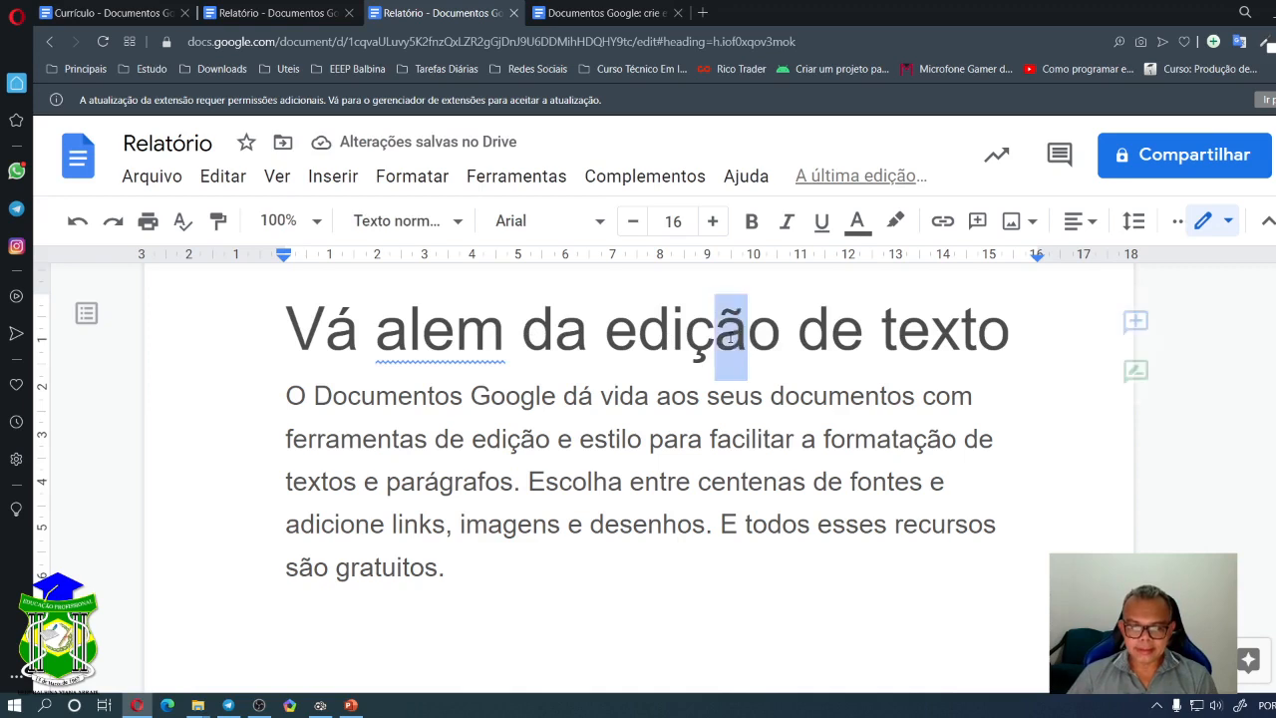
{"action": "type", "text": "a"}
{"action": "left_click", "coordinate": [710, 481]}
{"action": "left_click", "coordinate": [966, 439]}
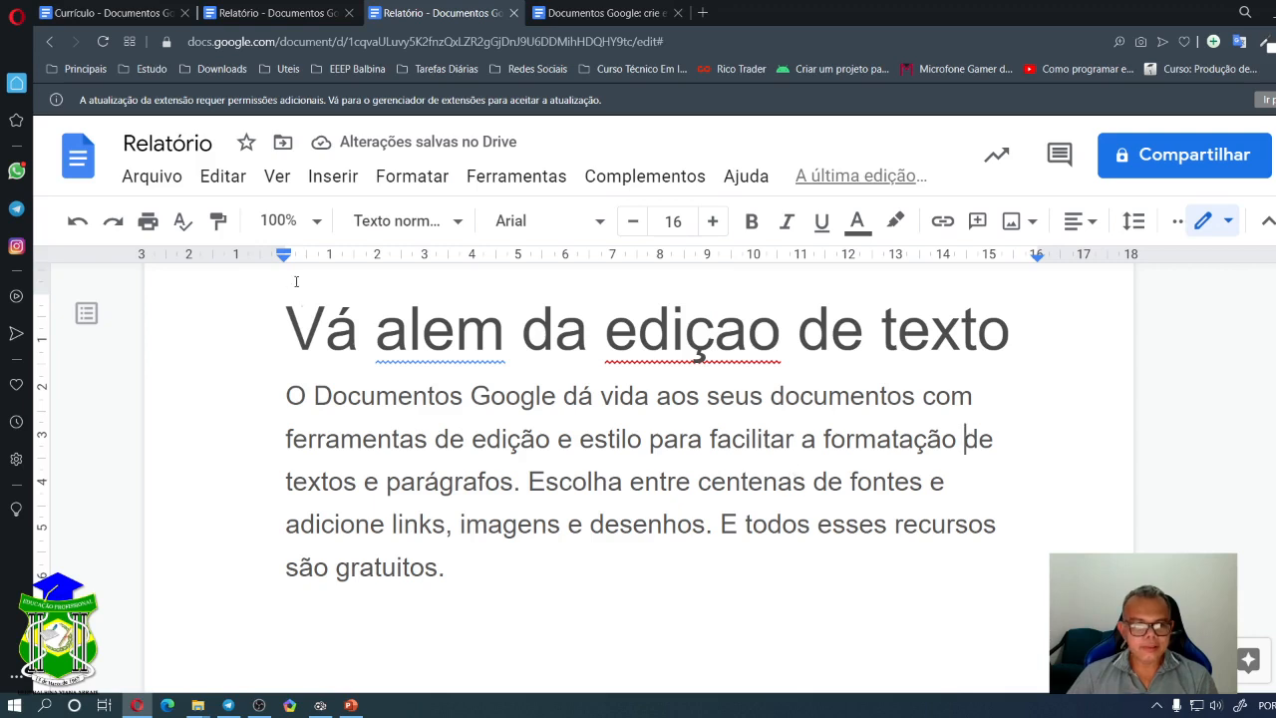
{"action": "left_click", "coordinate": [183, 223]}
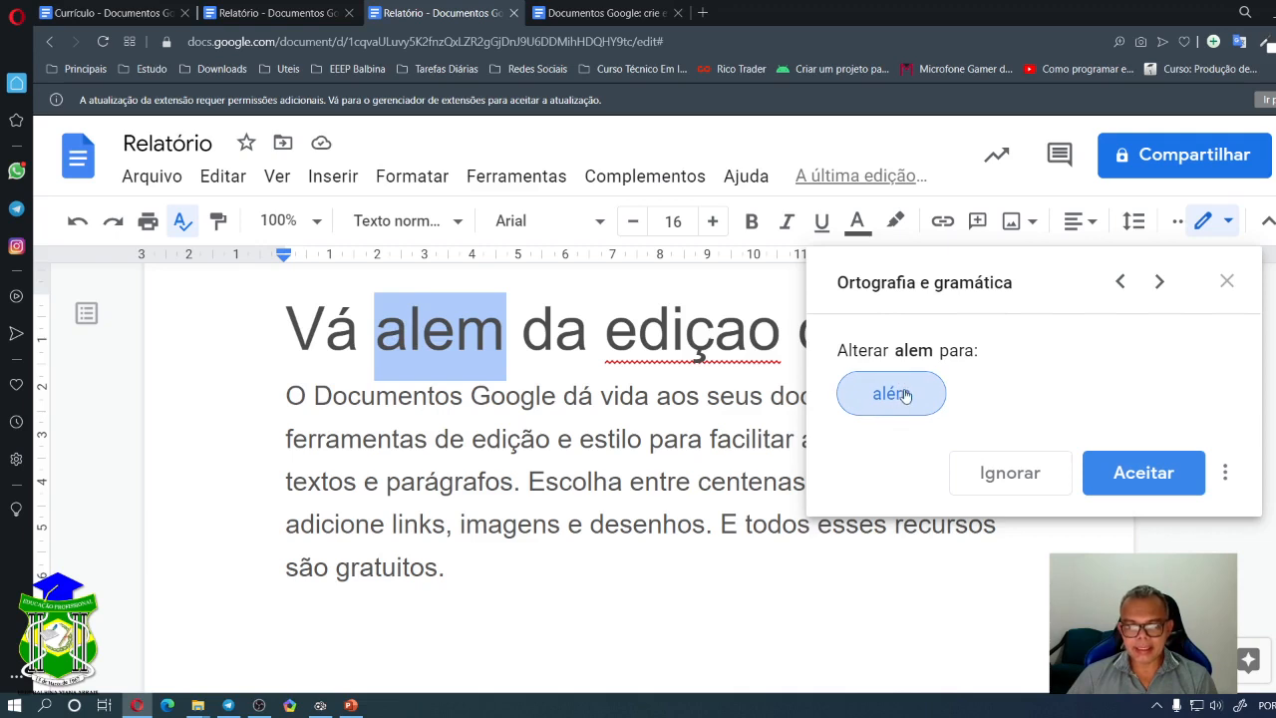
- Accept the 'além' and 'edição' corrections and close the Ortografia e gramática panel
{"action": "left_click", "coordinate": [1143, 479]}
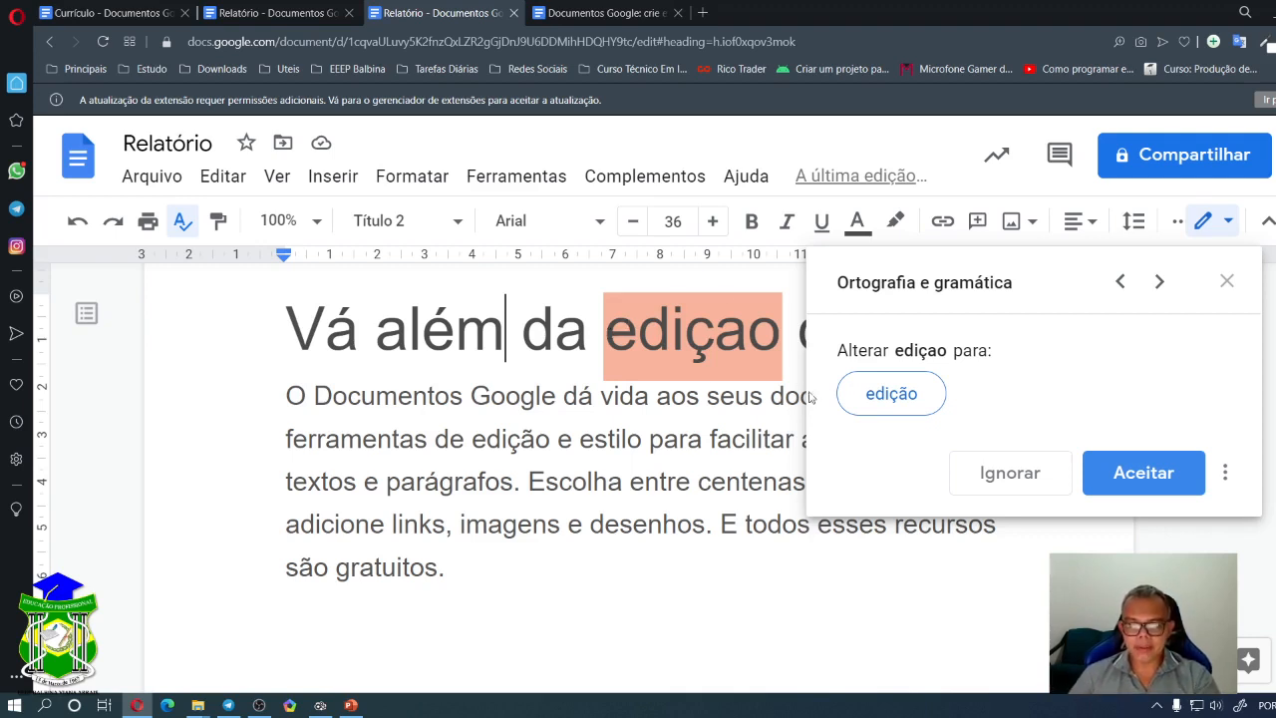
{"action": "left_click", "coordinate": [1139, 470]}
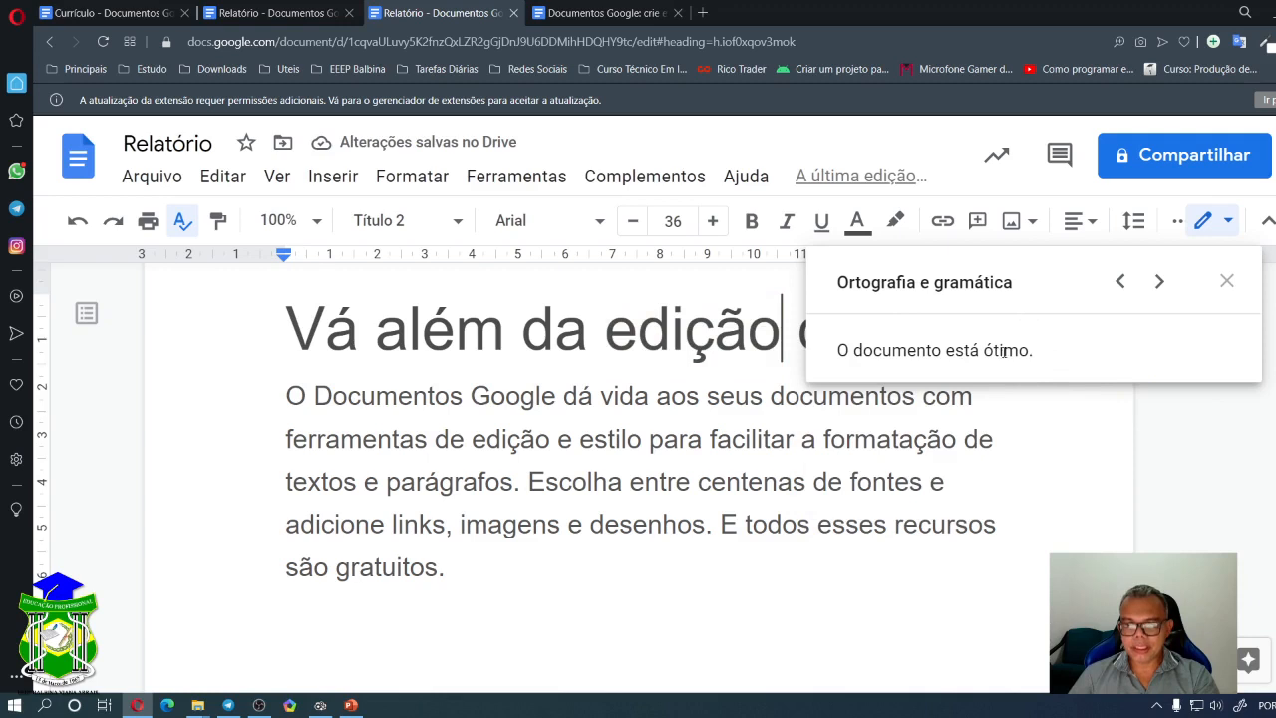
{"action": "left_click", "coordinate": [1227, 281]}
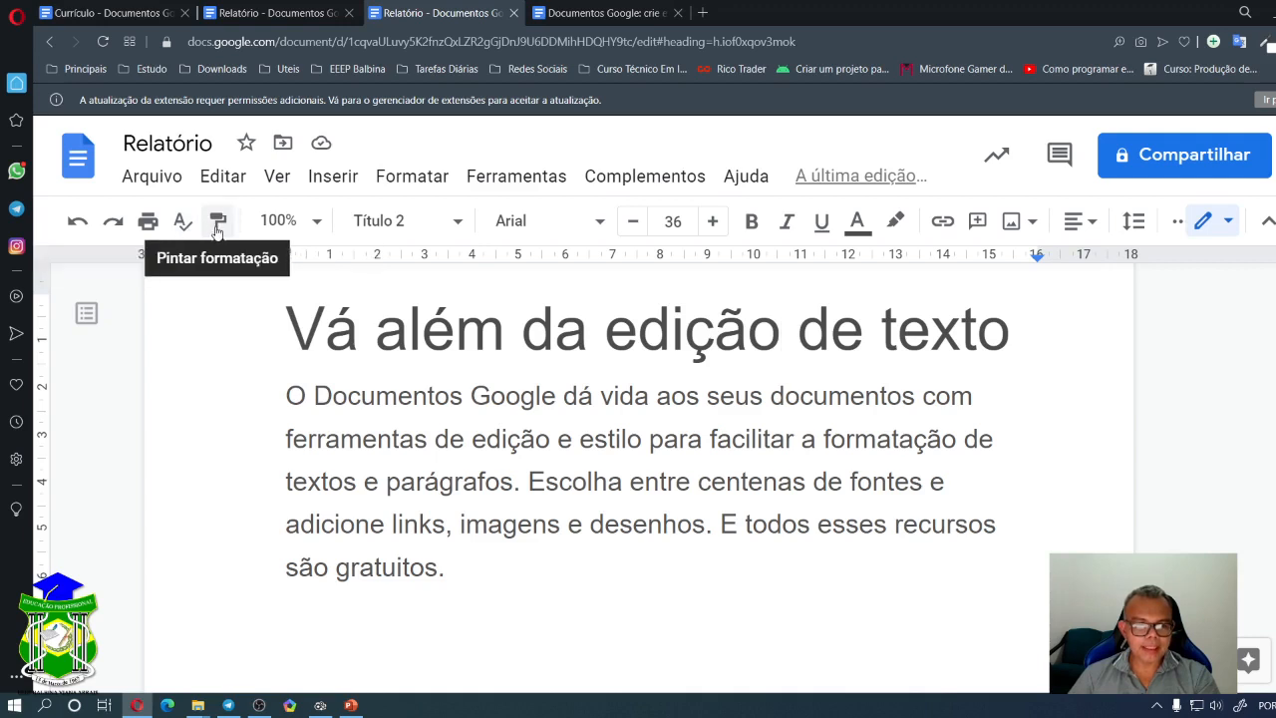
{"action": "left_click_drag", "start_coordinate": [281, 319], "coordinate": [1005, 322]}
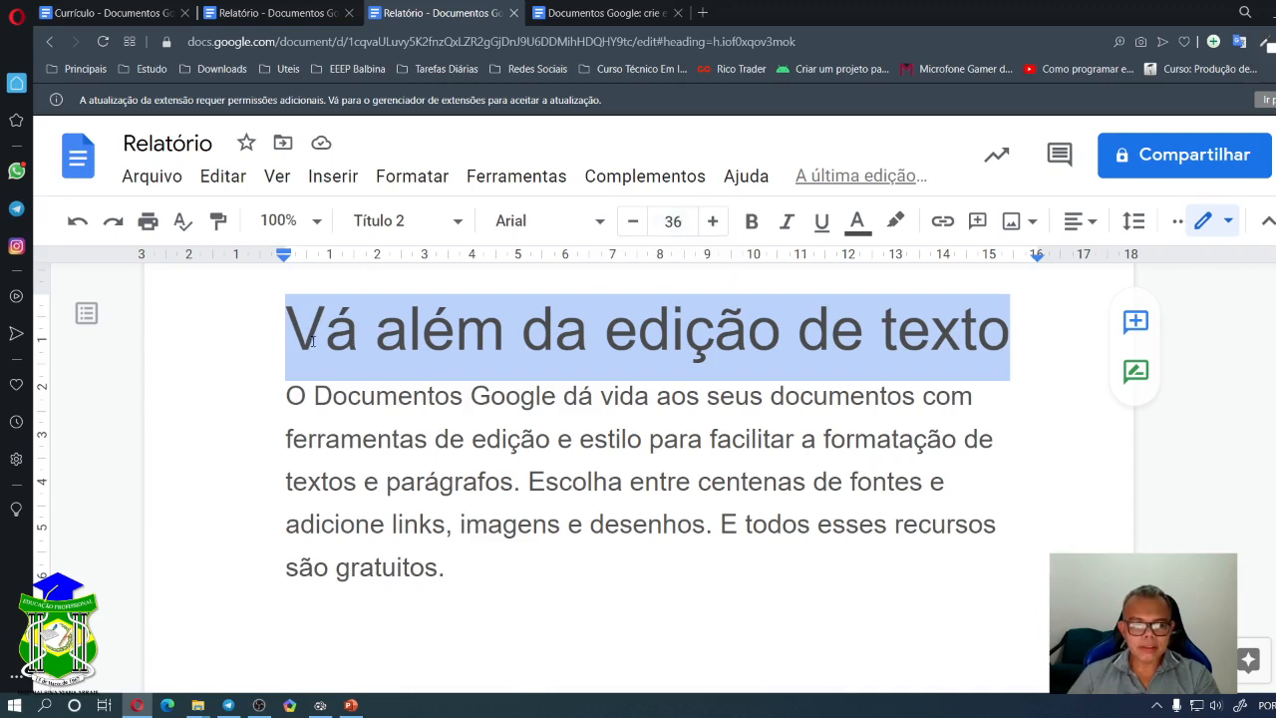
{"action": "left_click_drag", "start_coordinate": [398, 396], "coordinate": [555, 396]}
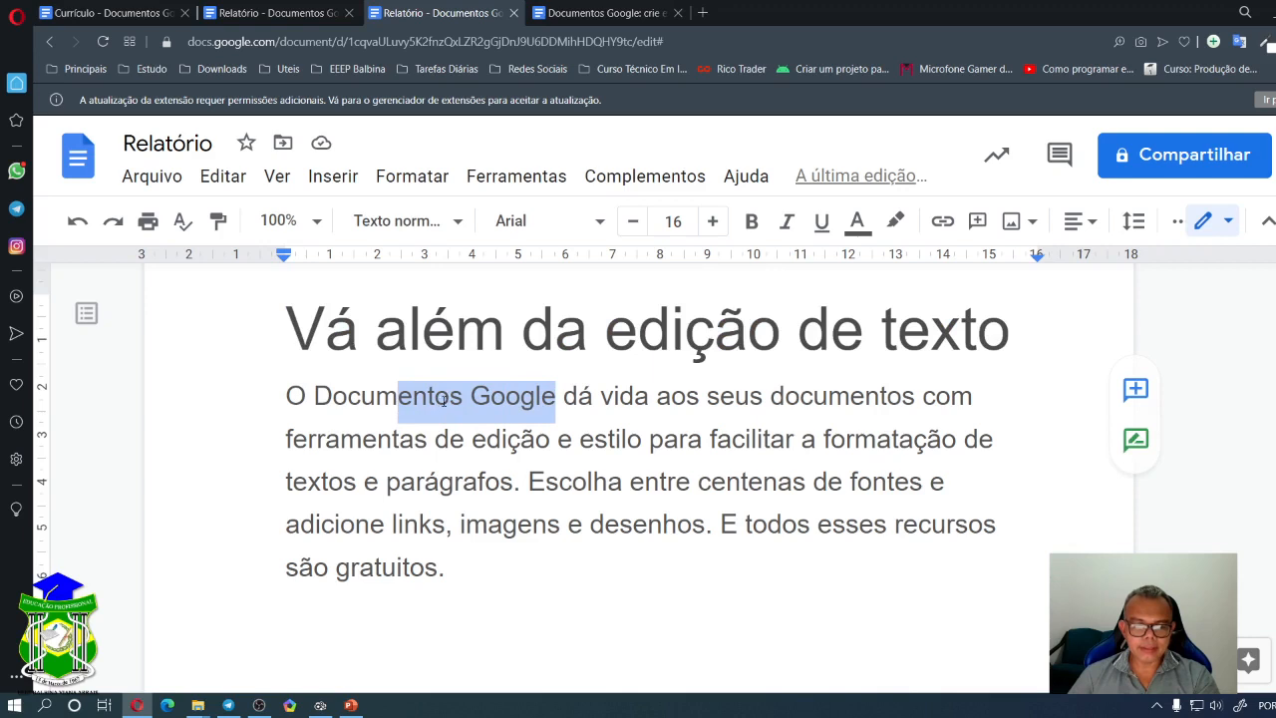
{"action": "left_click_drag", "start_coordinate": [399, 400], "coordinate": [556, 396]}
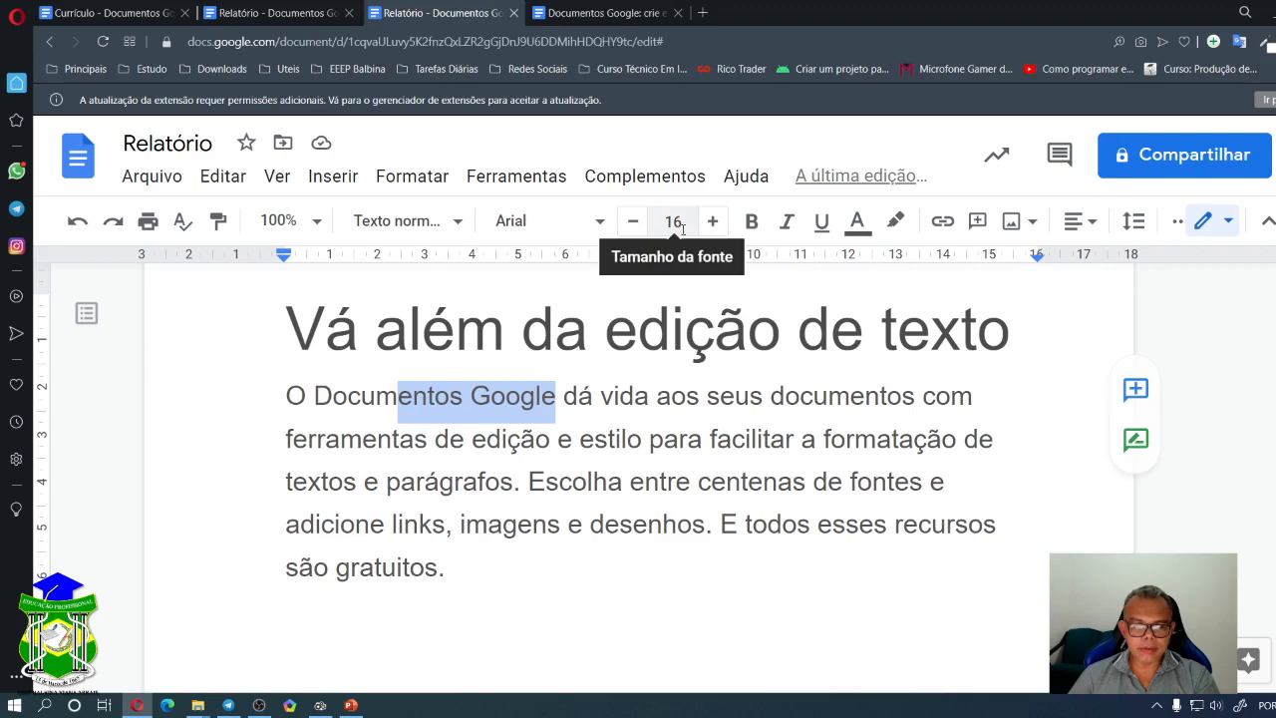
{"action": "left_click", "coordinate": [464, 393]}
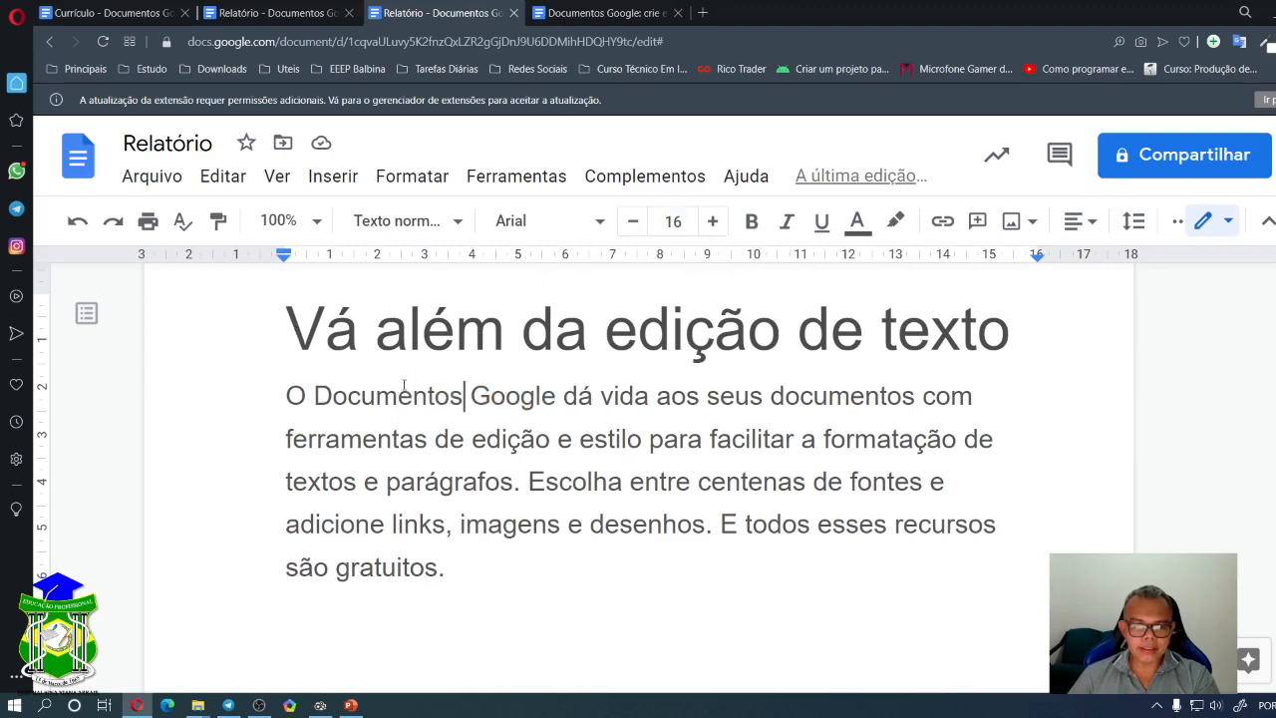
{"action": "left_click_drag", "start_coordinate": [361, 396], "coordinate": [555, 398]}
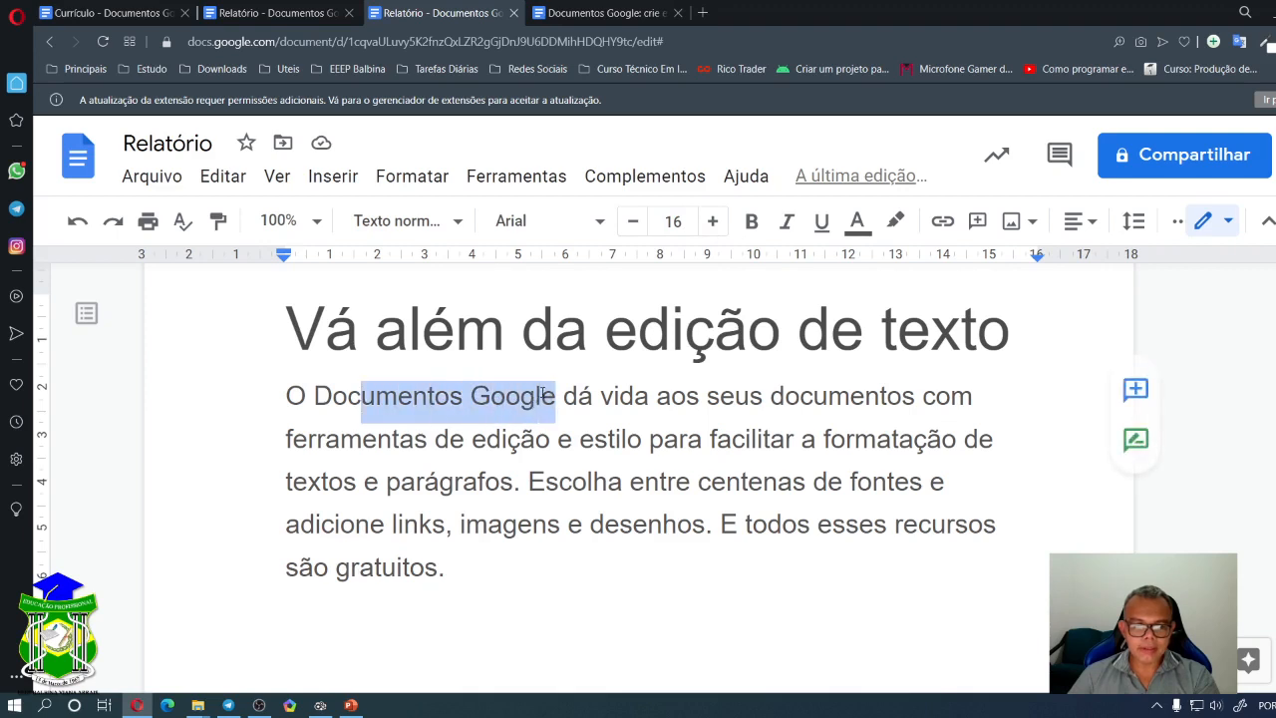
{"action": "left_click_drag", "start_coordinate": [295, 334], "coordinate": [995, 315]}
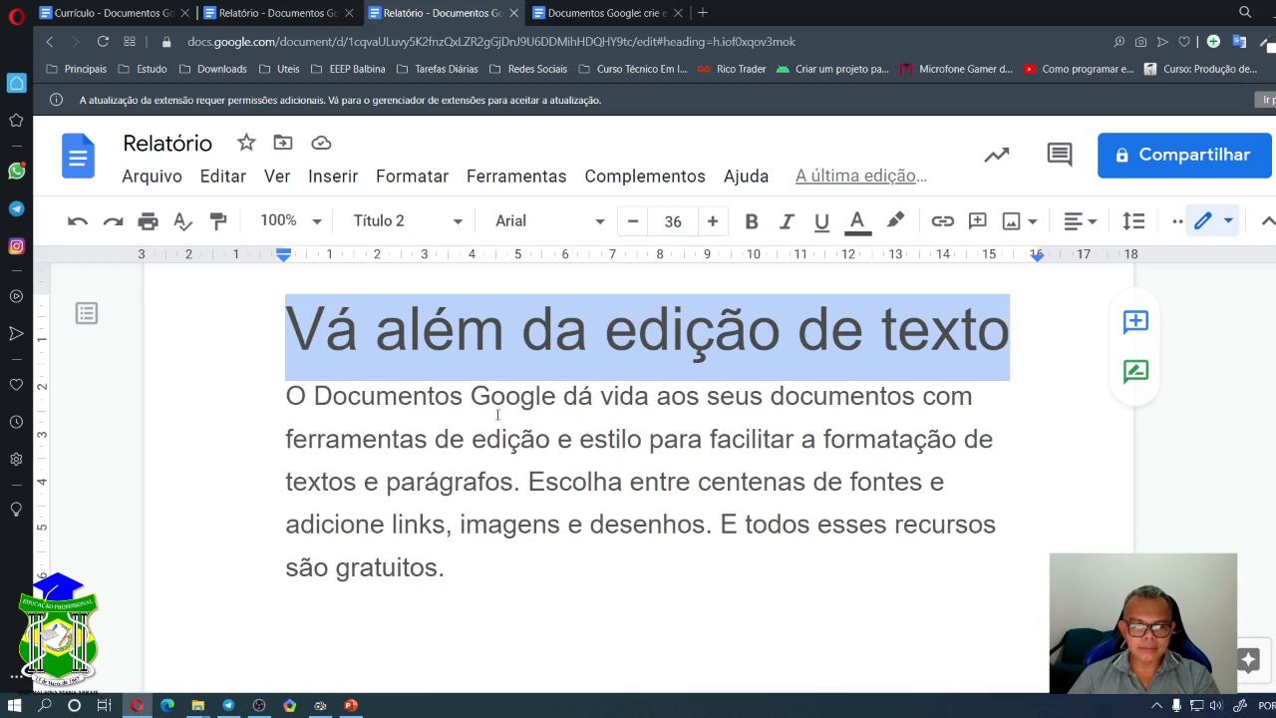
{"action": "left_click", "coordinate": [542, 399]}
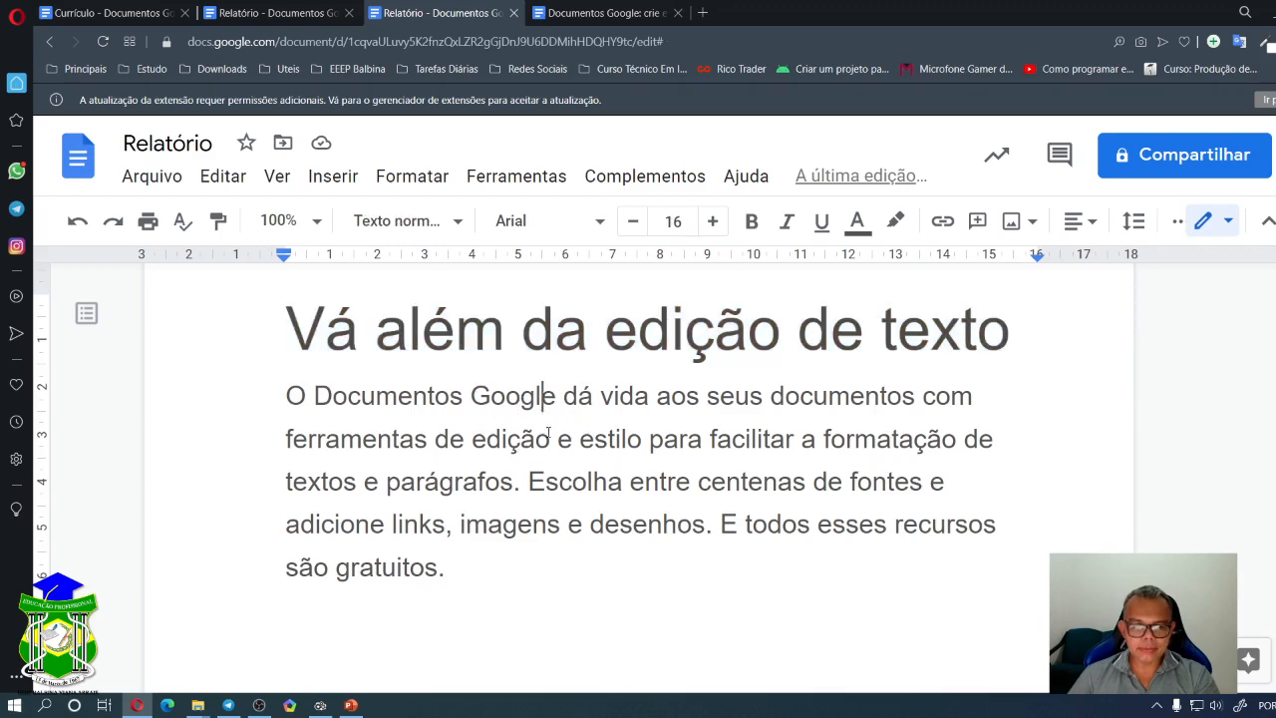
{"action": "left_click_drag", "start_coordinate": [536, 441], "coordinate": [465, 443]}
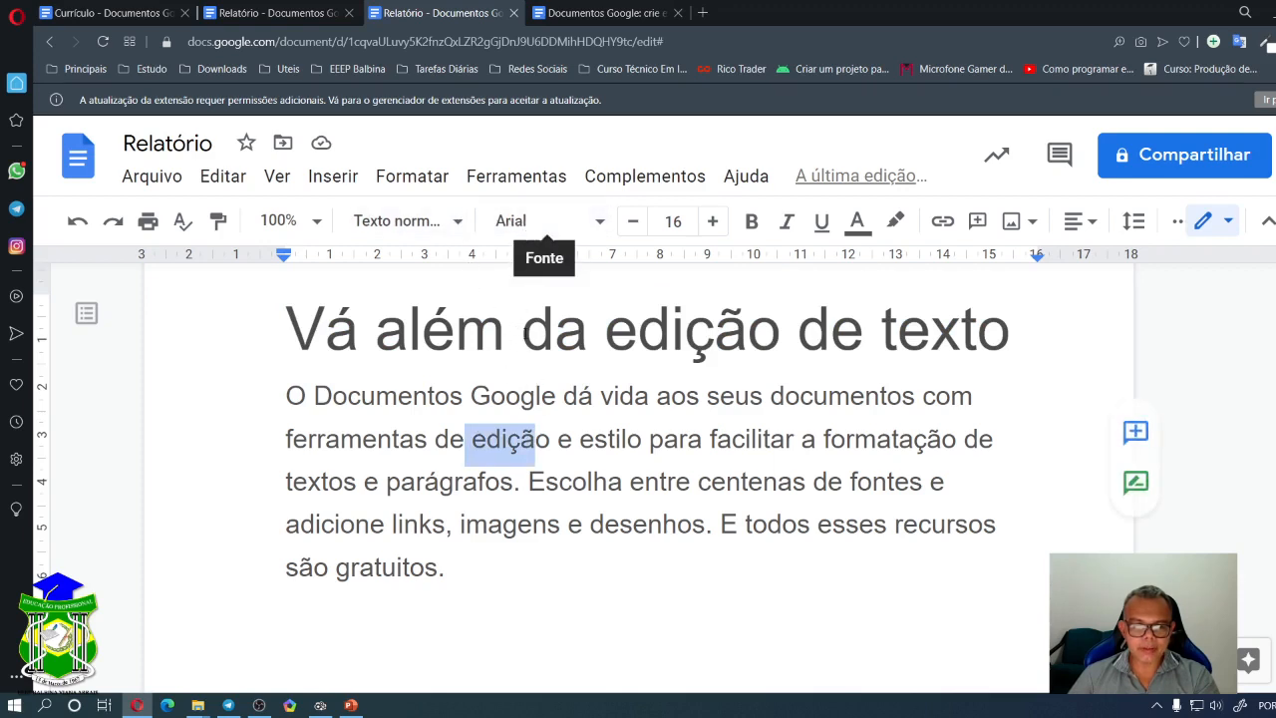
{"action": "key", "text": "Up"}
{"action": "left_click_drag", "start_coordinate": [285, 309], "coordinate": [1011, 302]}
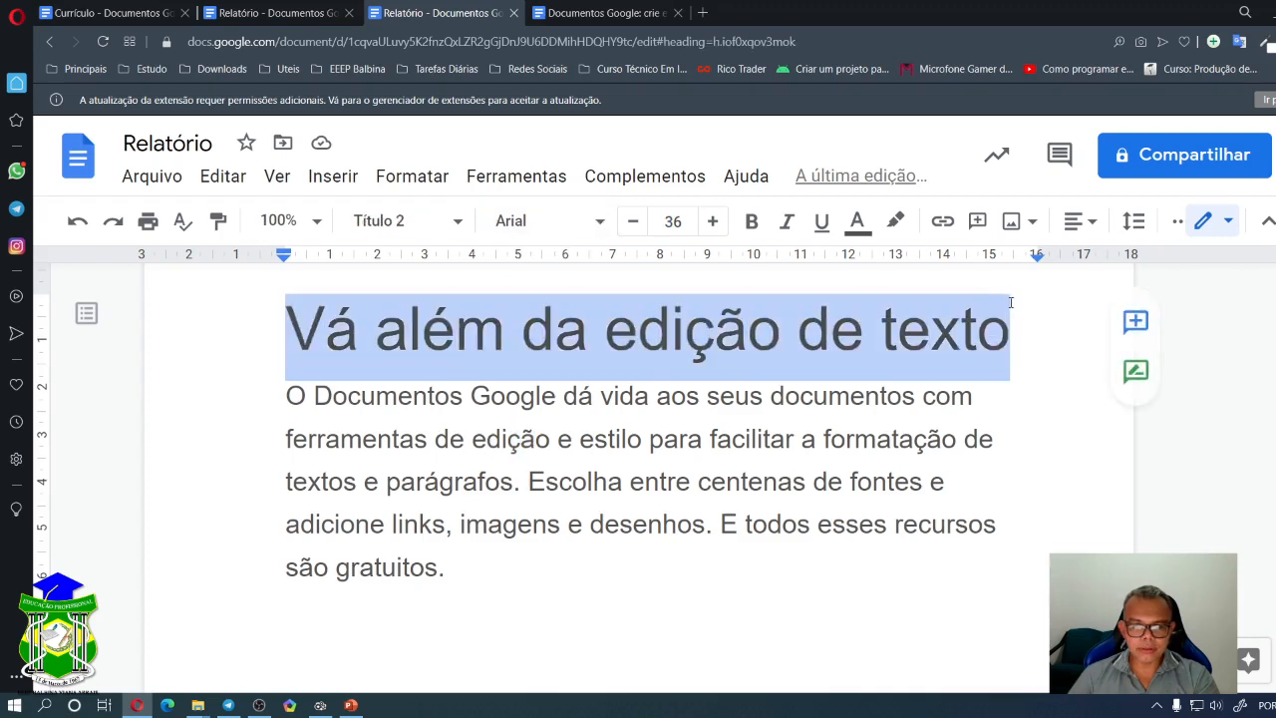
- Change the heading's font to Amatic SC
{"action": "left_click", "coordinate": [598, 222]}
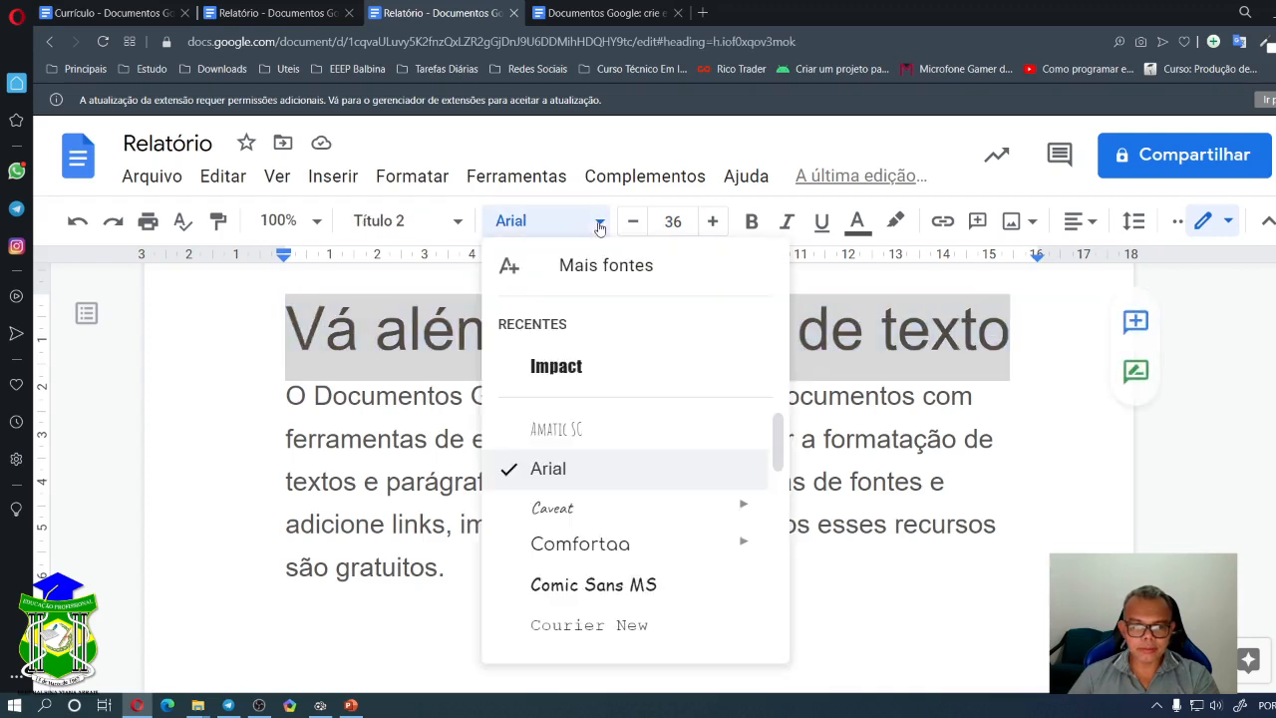
{"action": "left_click", "coordinate": [625, 436]}
{"action": "left_click", "coordinate": [749, 370]}
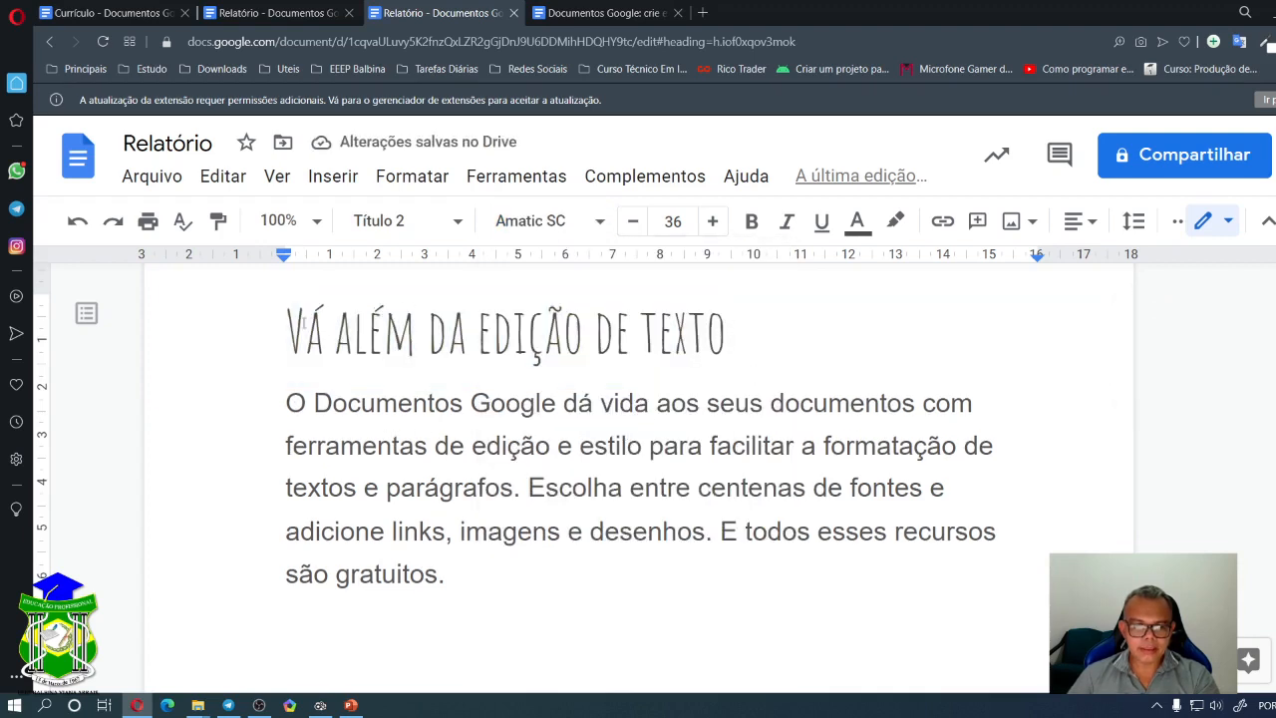
- Check the paragraph style list, leaving the body paragraph in Texto normal unchanged
{"action": "left_click_drag", "start_coordinate": [287, 331], "coordinate": [752, 317]}
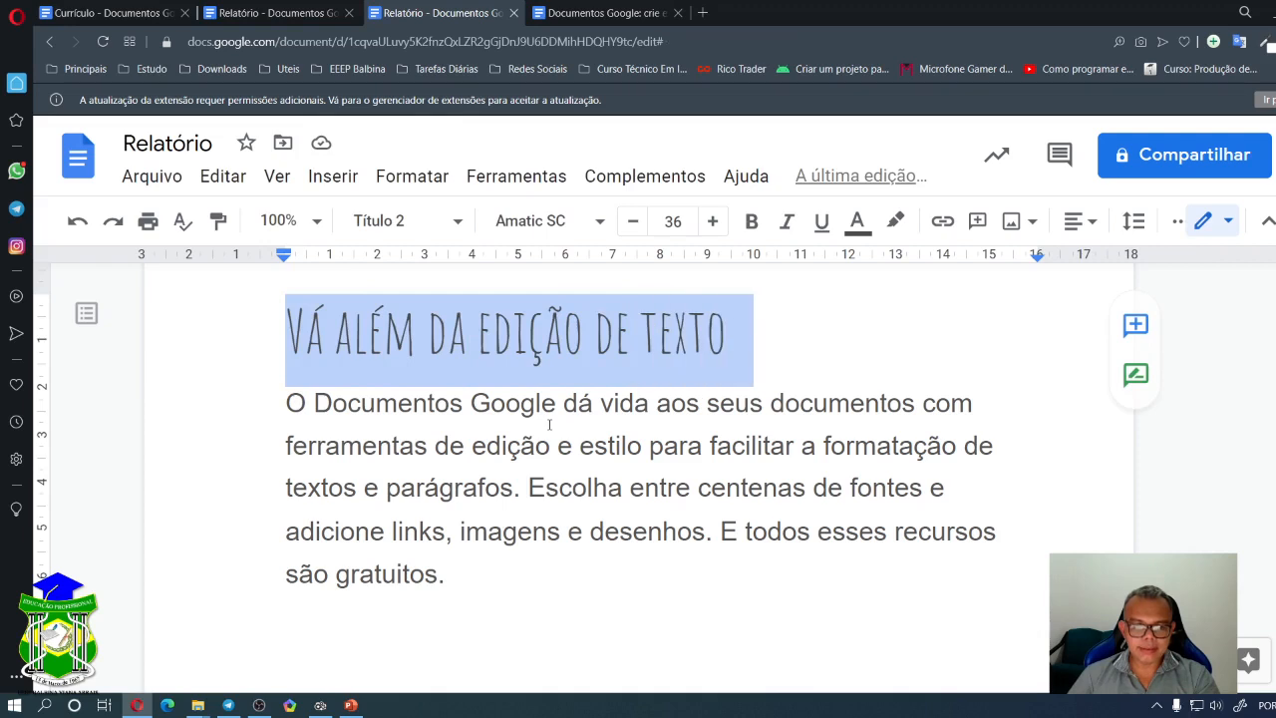
{"action": "left_click_drag", "start_coordinate": [541, 403], "coordinate": [622, 417]}
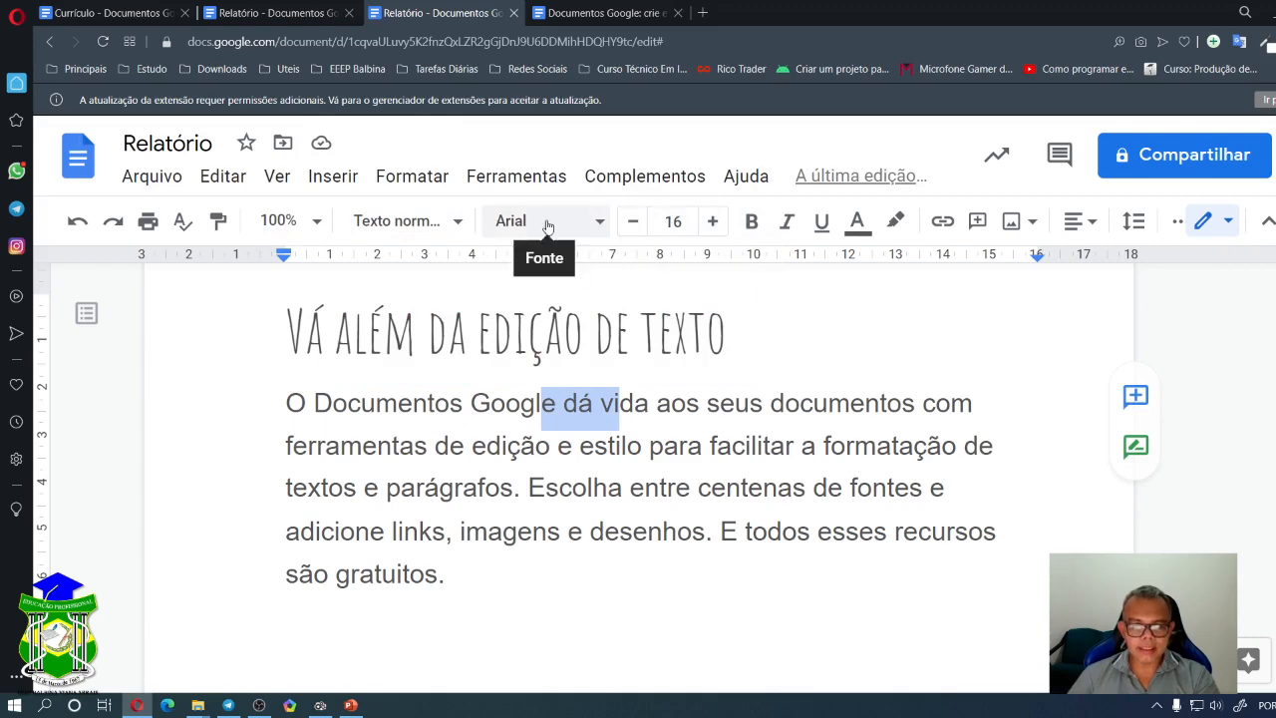
{"action": "left_click", "coordinate": [462, 224]}
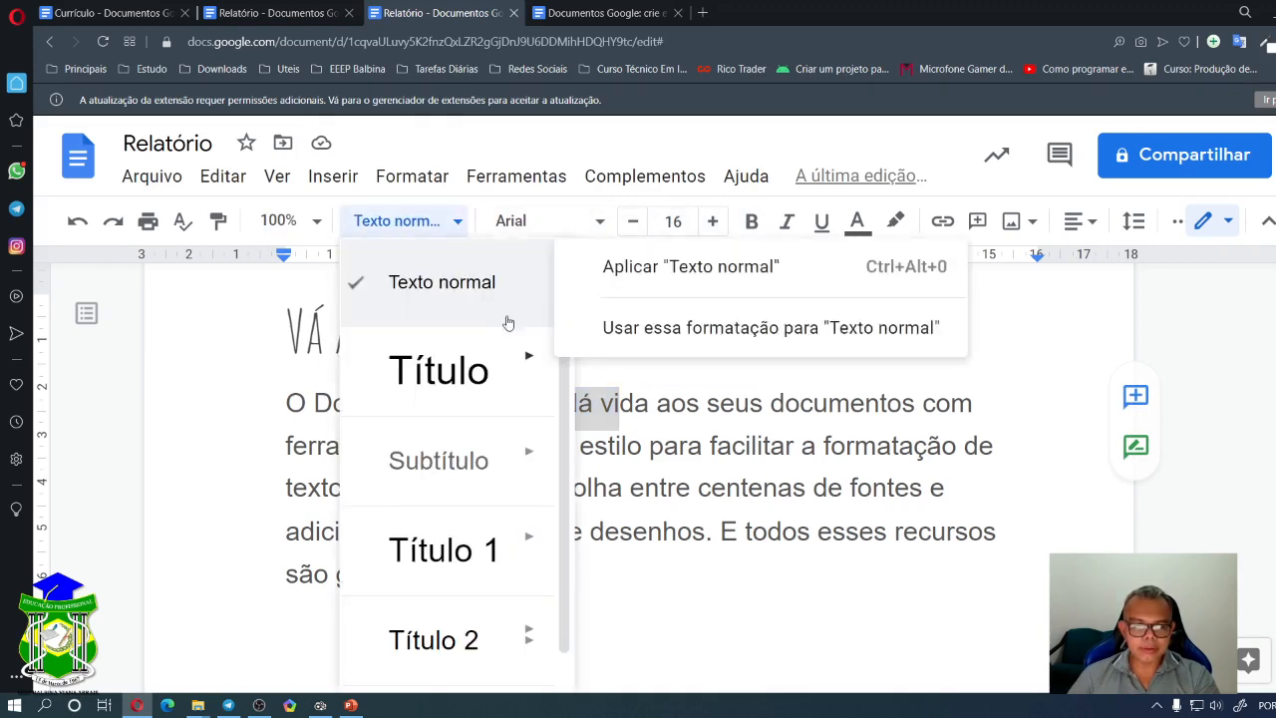
{"action": "left_click", "coordinate": [457, 223]}
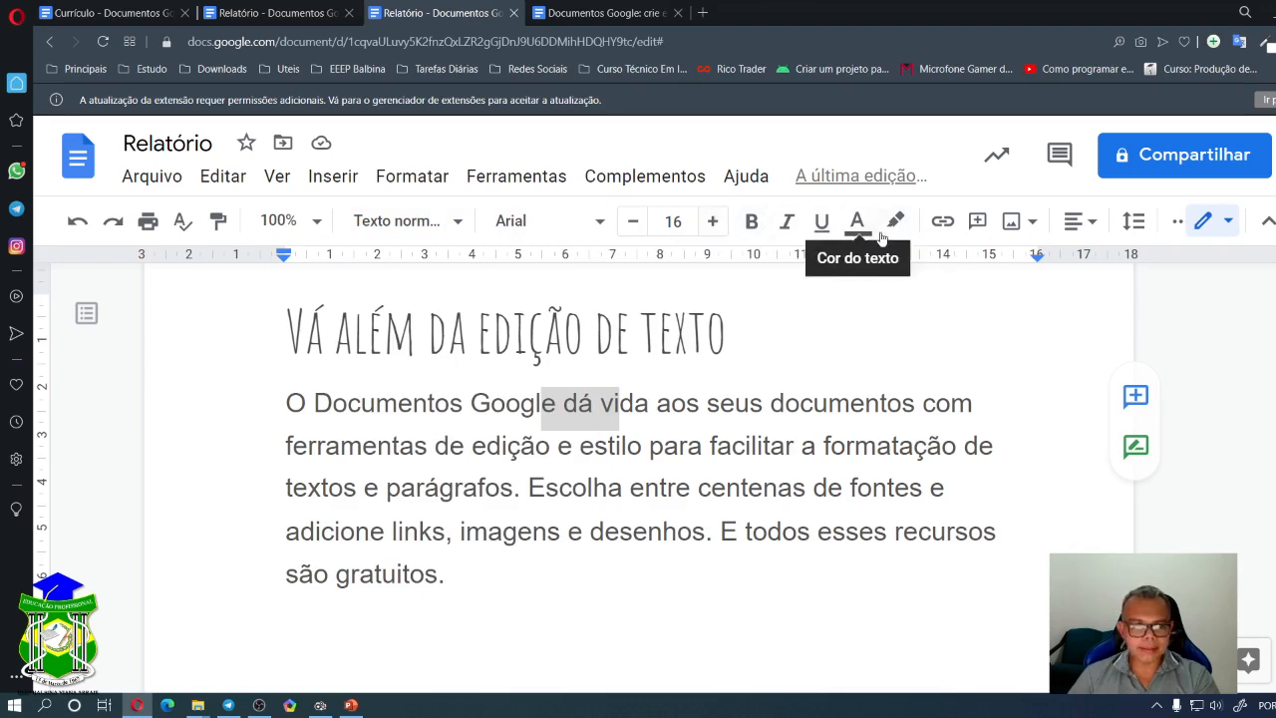
{"action": "left_click", "coordinate": [565, 403]}
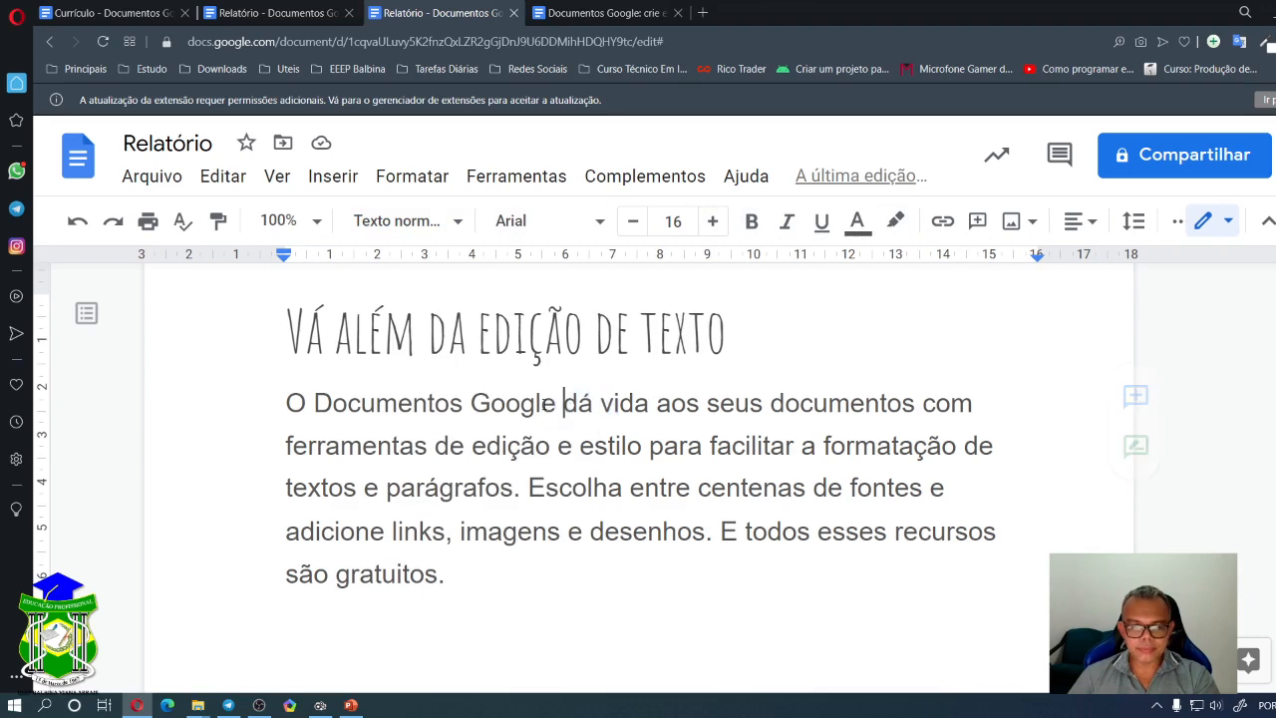
{"action": "left_click_drag", "start_coordinate": [485, 403], "coordinate": [470, 403]}
{"action": "left_click", "coordinate": [480, 403]}
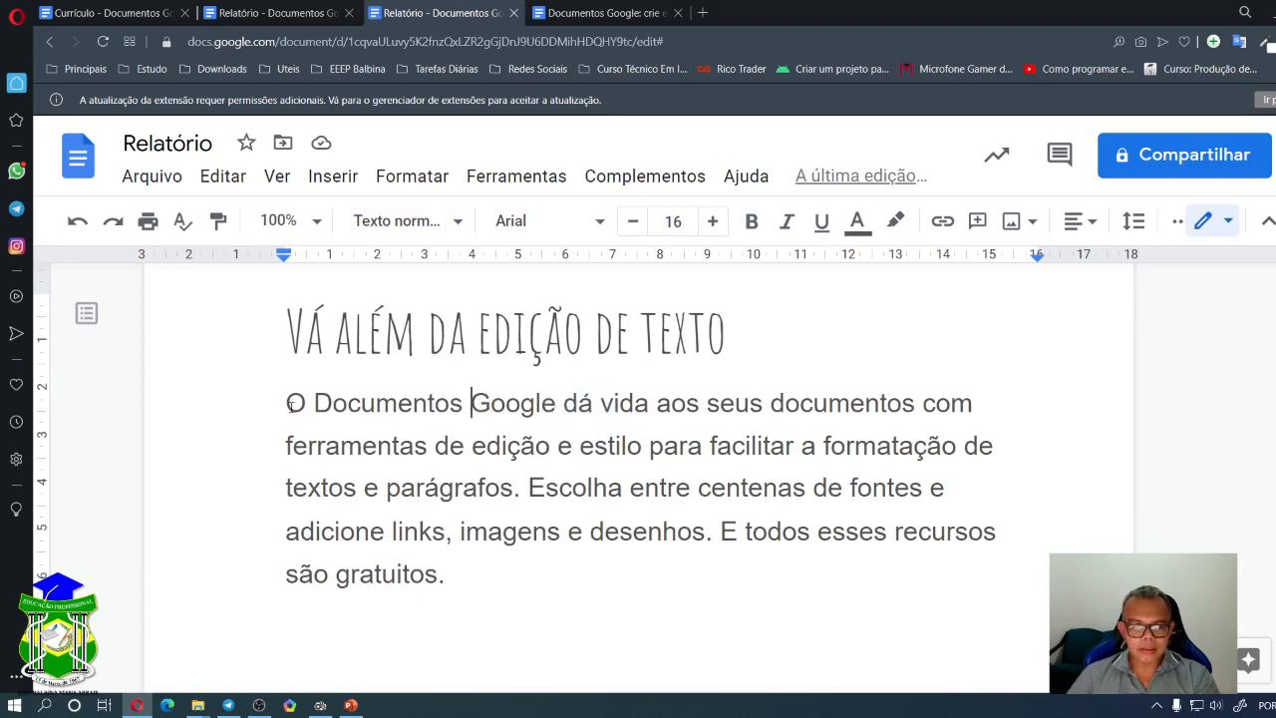
- Make the body paragraph italic
{"action": "left_click_drag", "start_coordinate": [402, 477], "coordinate": [473, 566]}
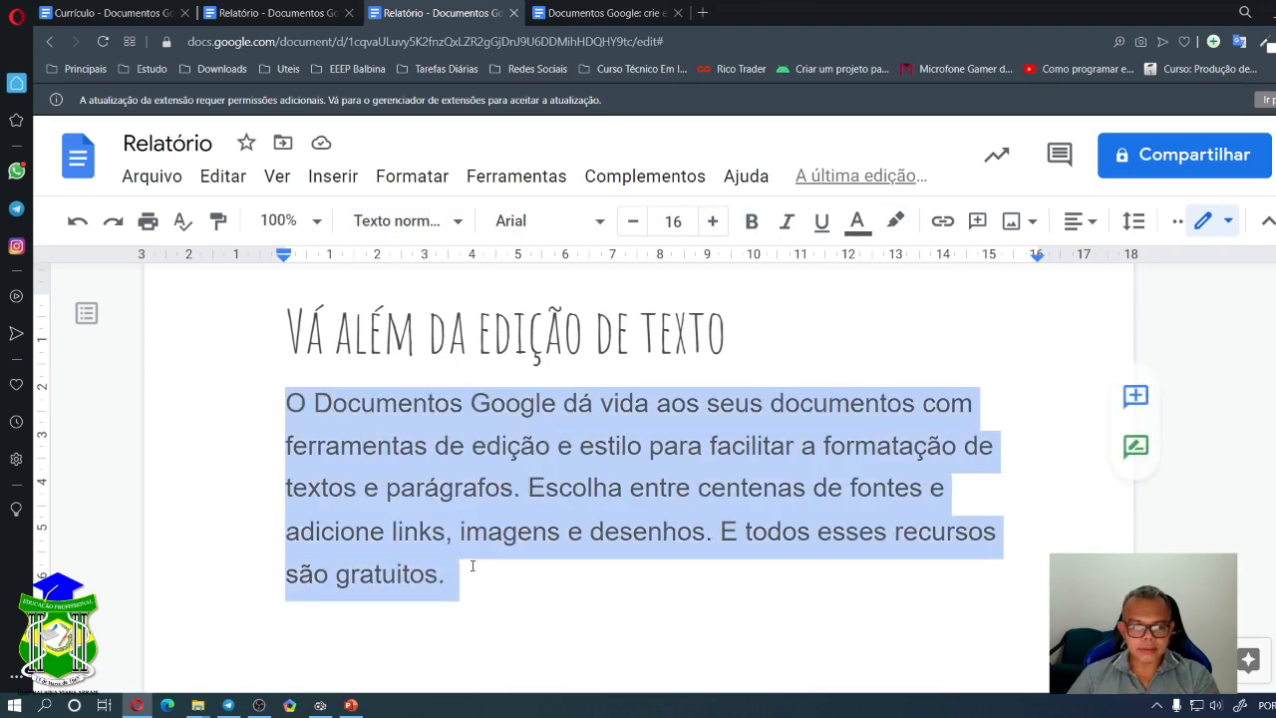
{"action": "left_click", "coordinate": [783, 224]}
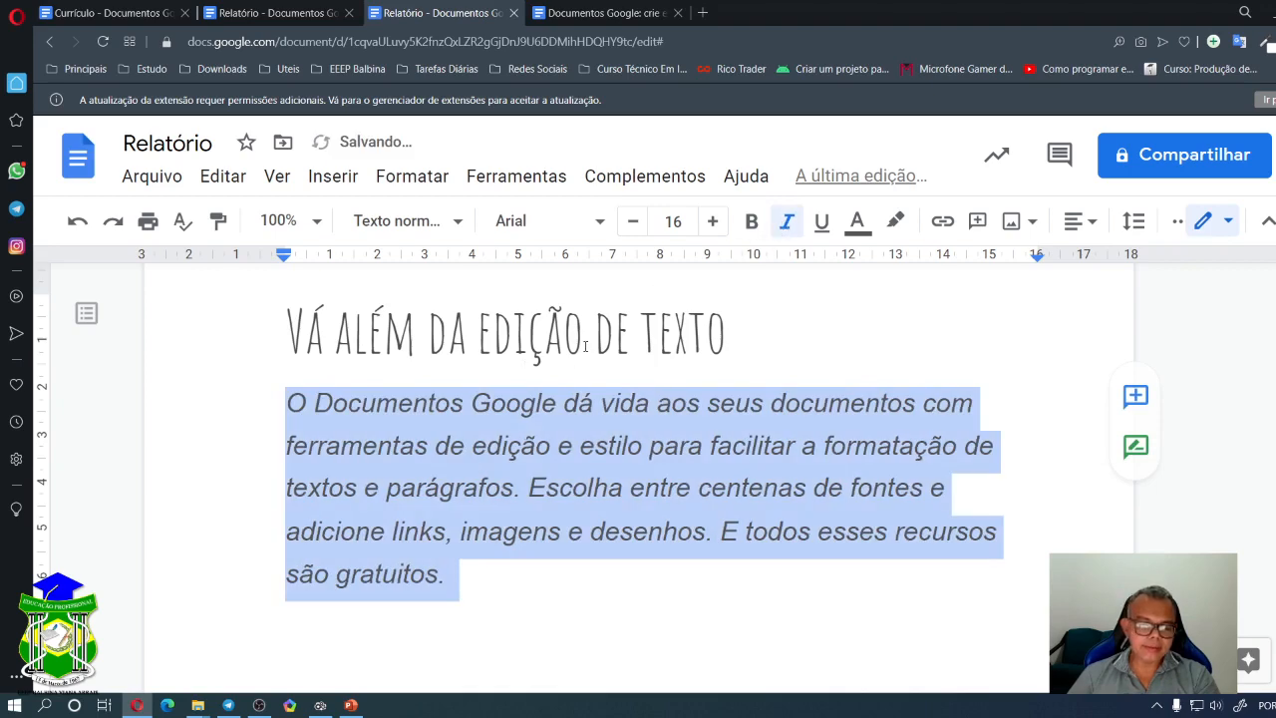
{"action": "left_click", "coordinate": [583, 448]}
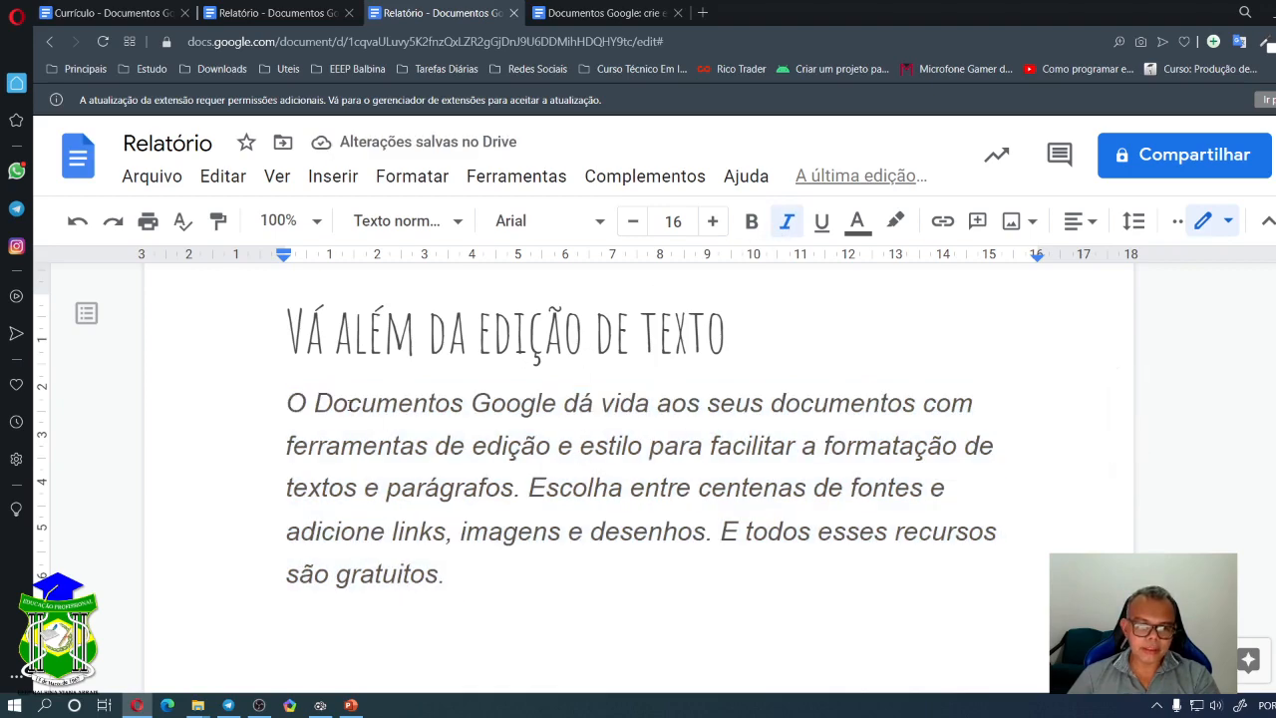
- Select the word 'Documentos' at the start of the body paragraph
{"action": "left_click_drag", "start_coordinate": [348, 402], "coordinate": [491, 403]}
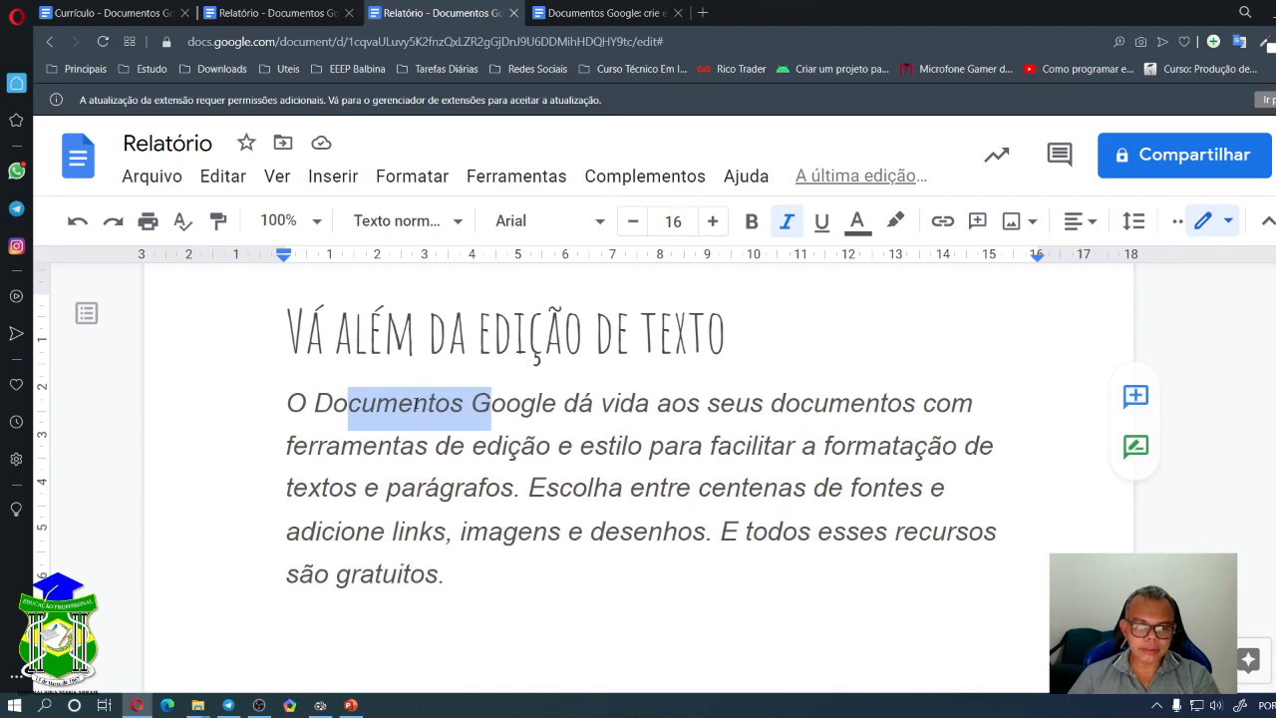
{"action": "left_click", "coordinate": [413, 403]}
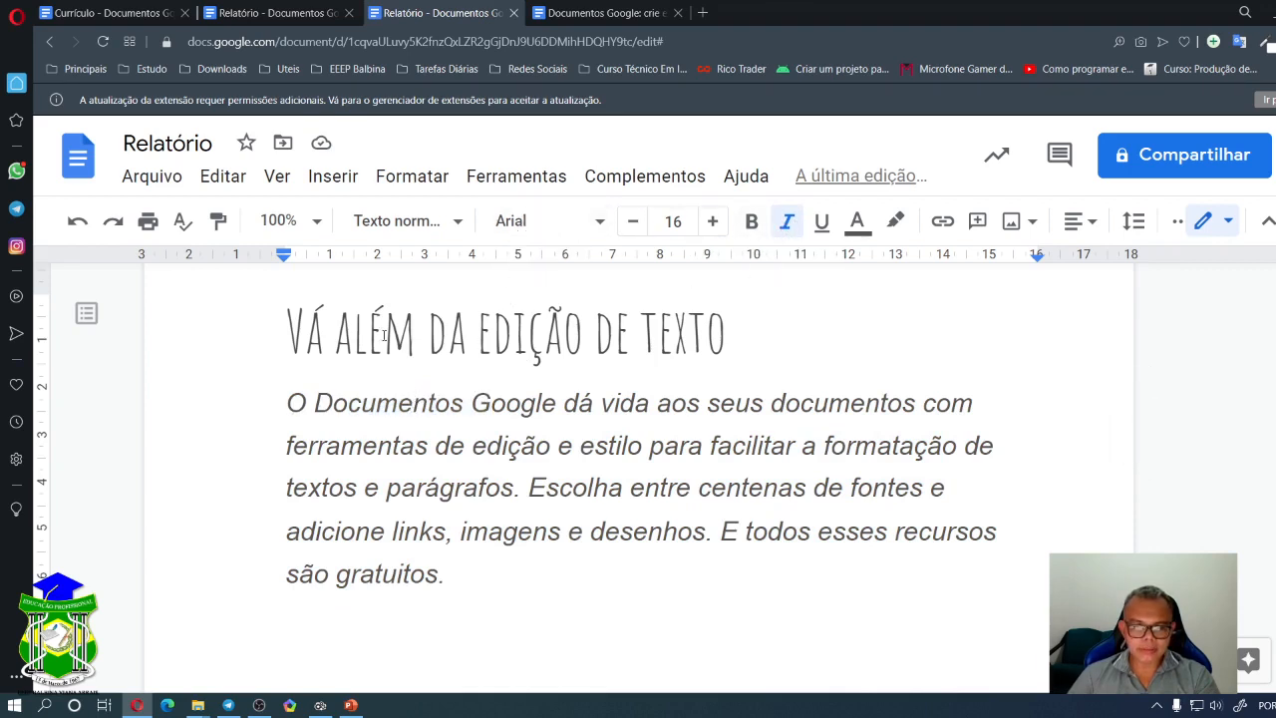
{"action": "left_click_drag", "start_coordinate": [288, 332], "coordinate": [728, 314]}
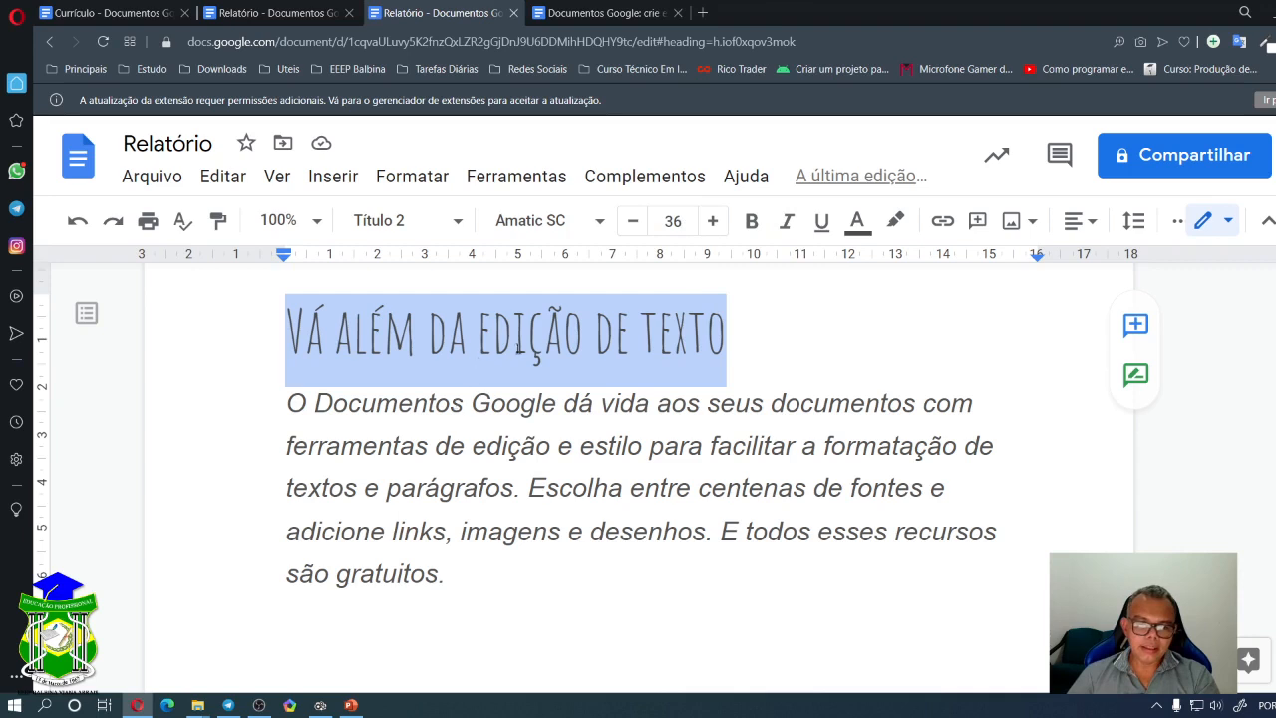
{"action": "left_click_drag", "start_coordinate": [468, 417], "coordinate": [641, 446]}
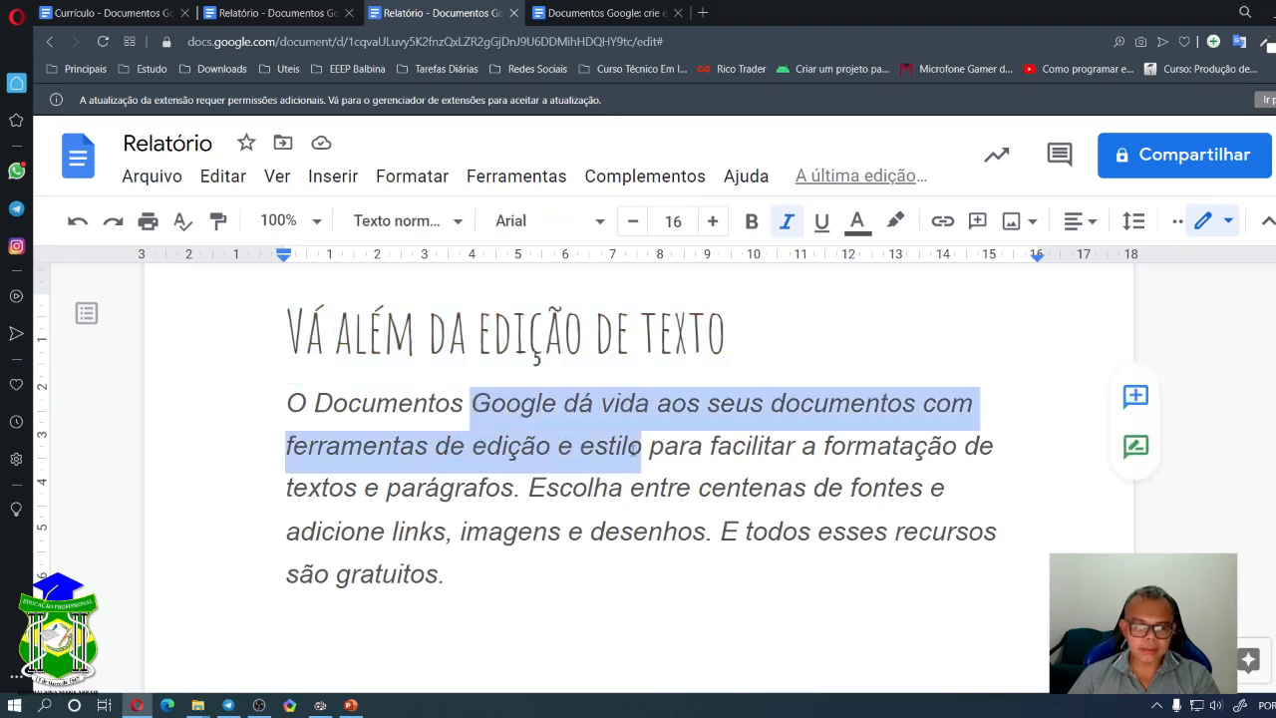
{"action": "left_click", "coordinate": [509, 403]}
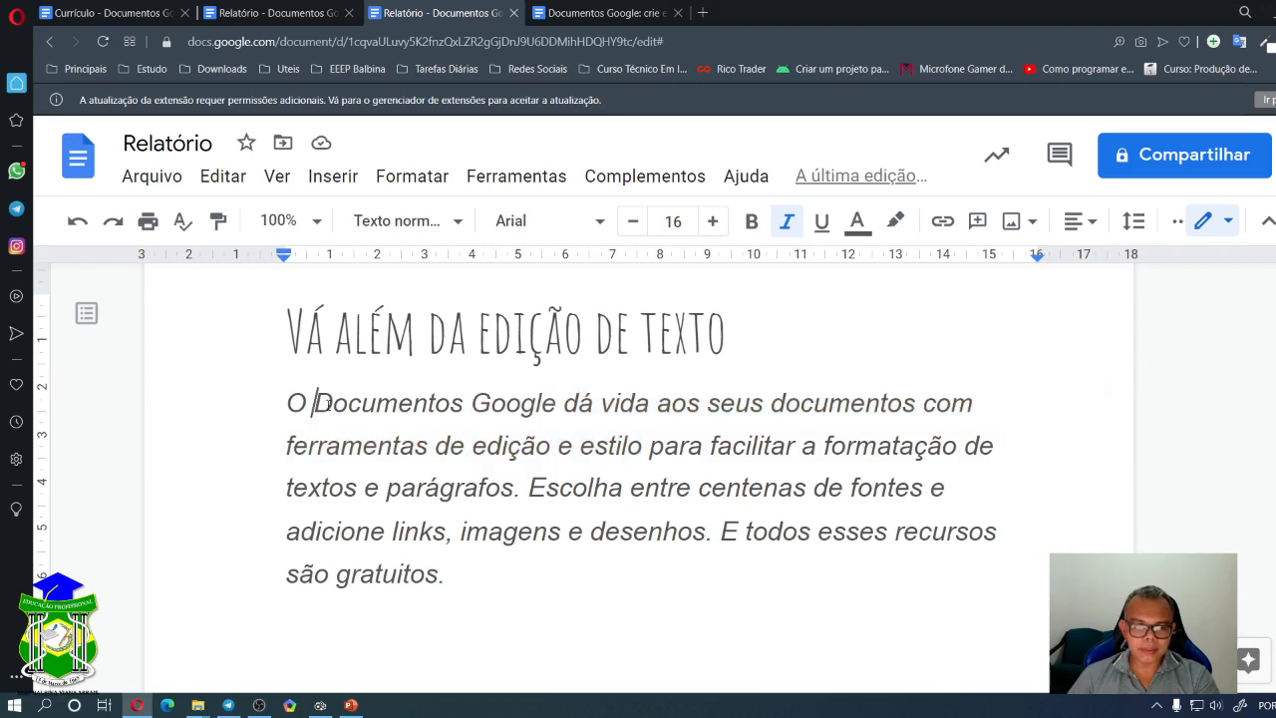
{"action": "left_click_drag", "start_coordinate": [315, 405], "coordinate": [453, 400]}
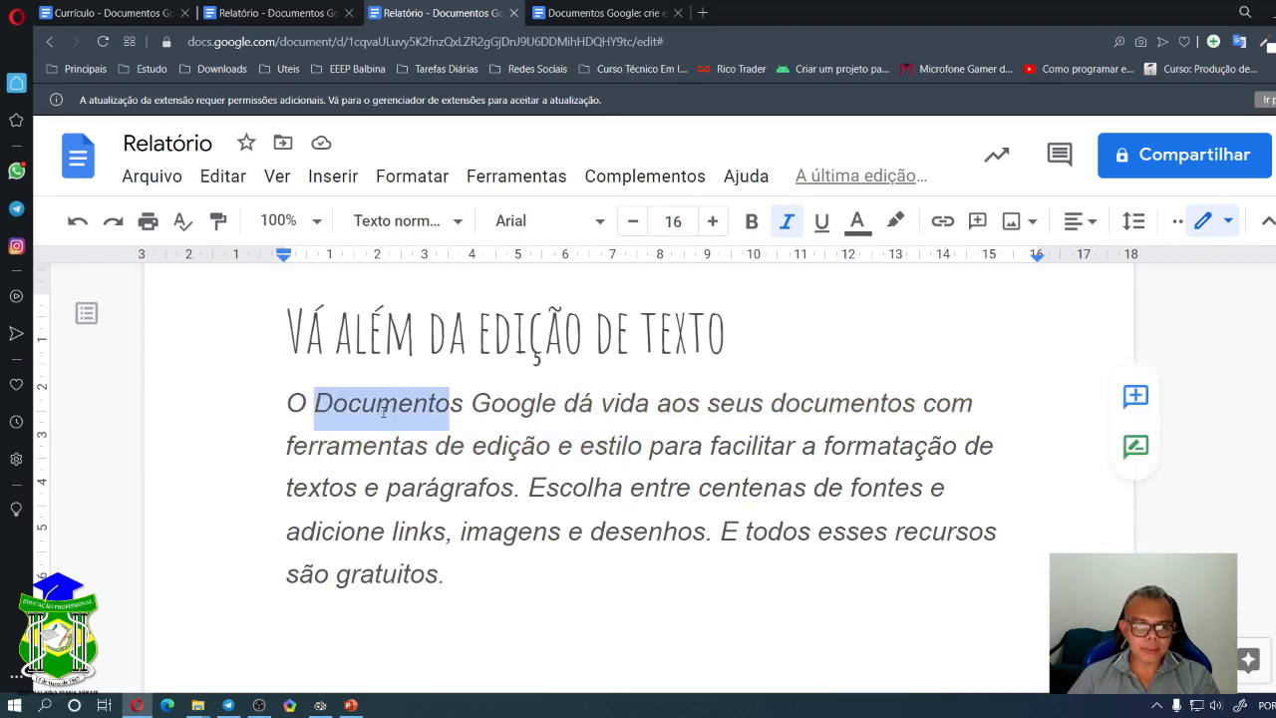
- Paint the italic Arial formatting of 'Documentos' onto the 'Vá além da edição de texto' heading
{"action": "left_click", "coordinate": [218, 224]}
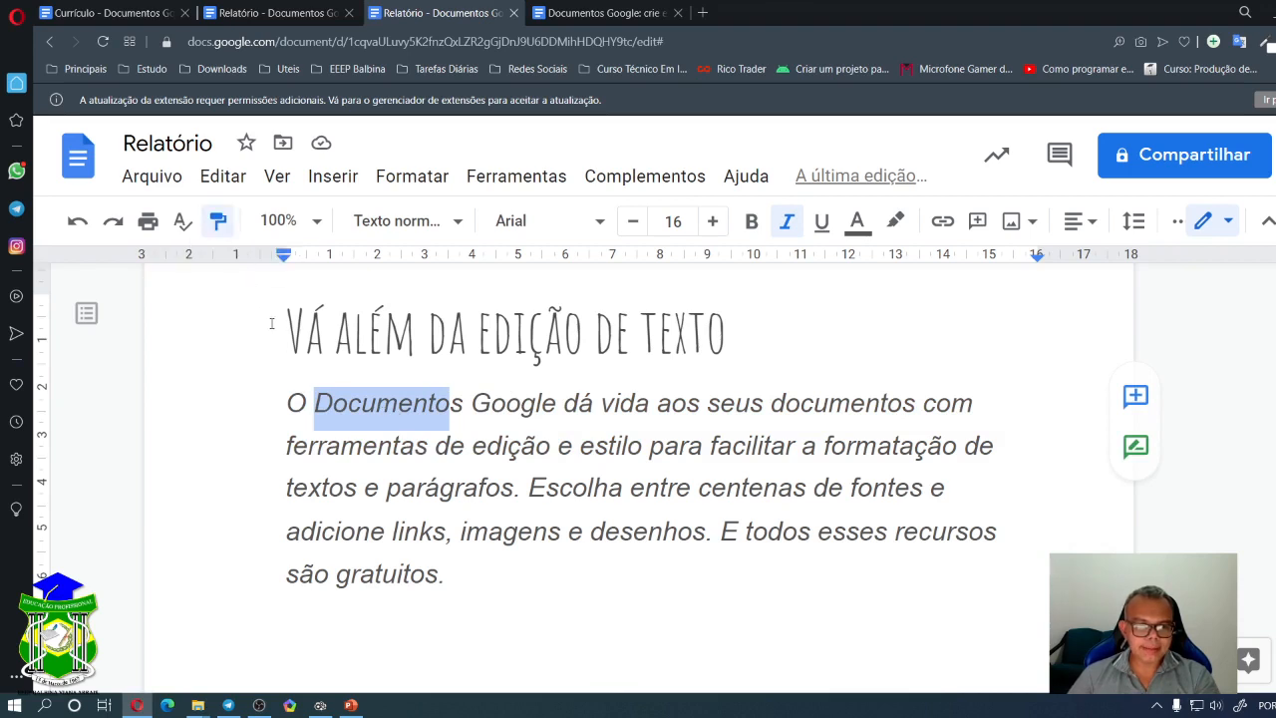
{"action": "left_click_drag", "start_coordinate": [292, 317], "coordinate": [729, 317]}
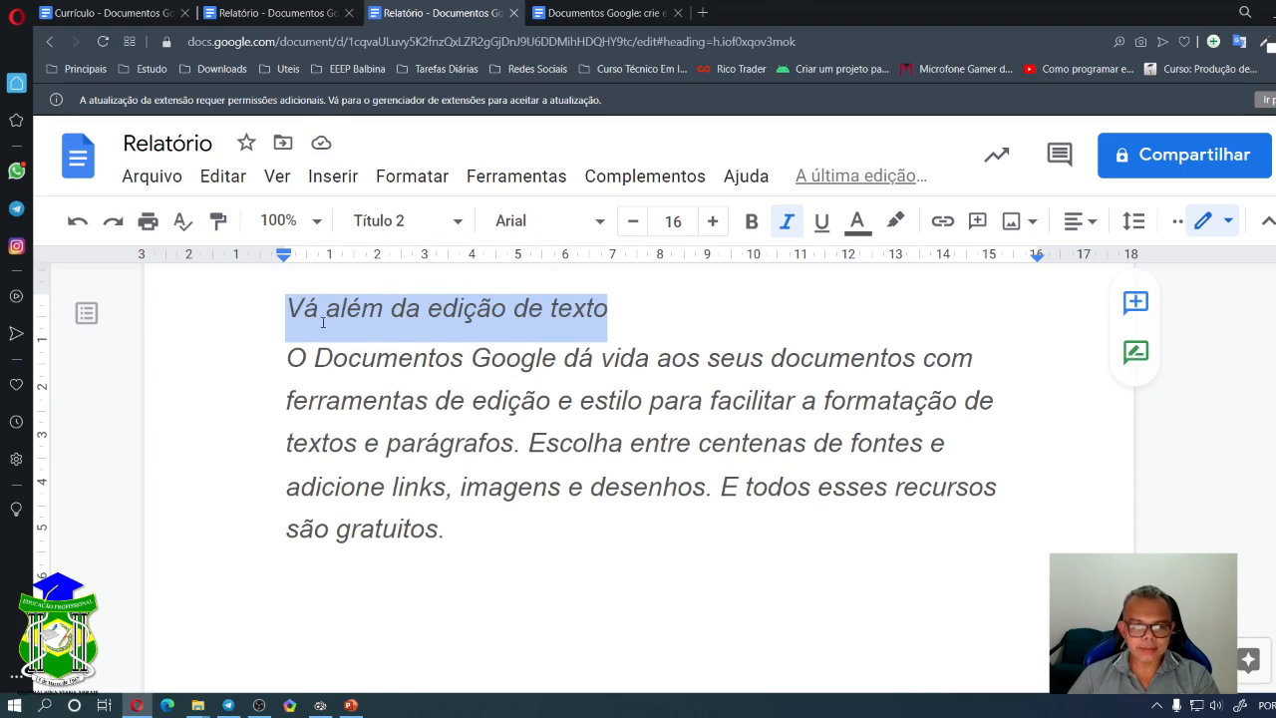
{"action": "left_click", "coordinate": [521, 357]}
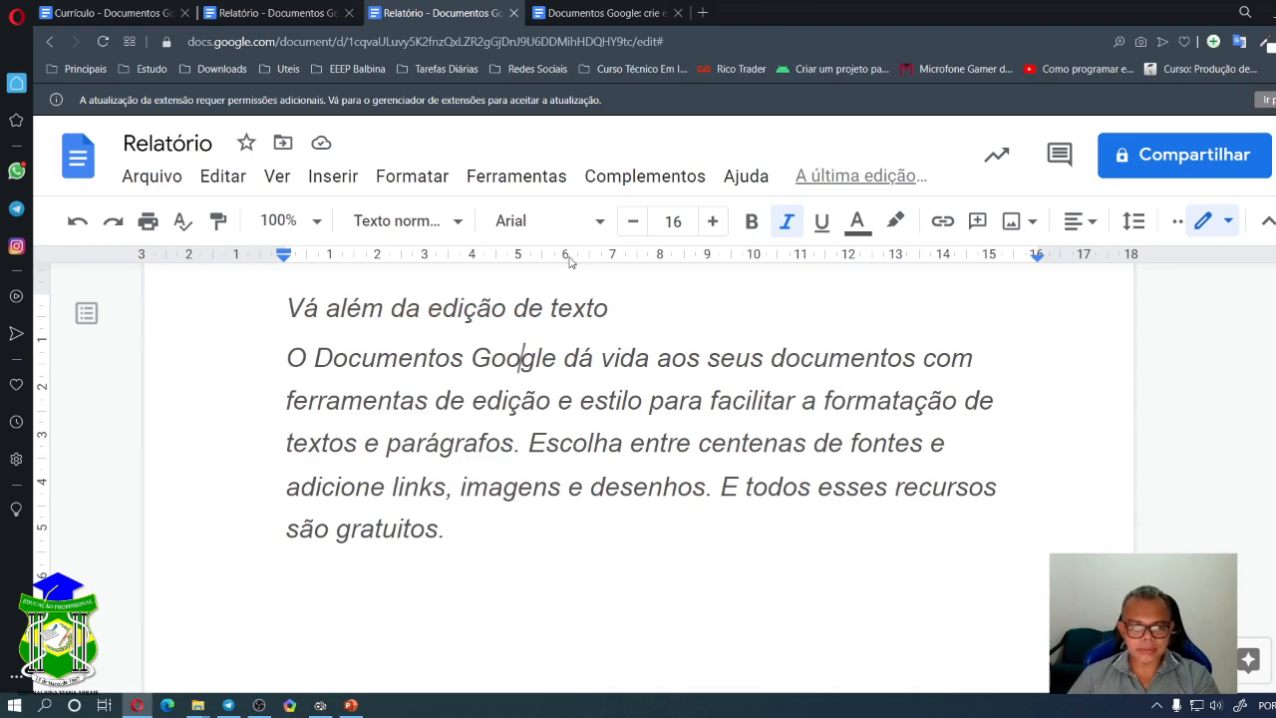
{"action": "left_click", "coordinate": [551, 301]}
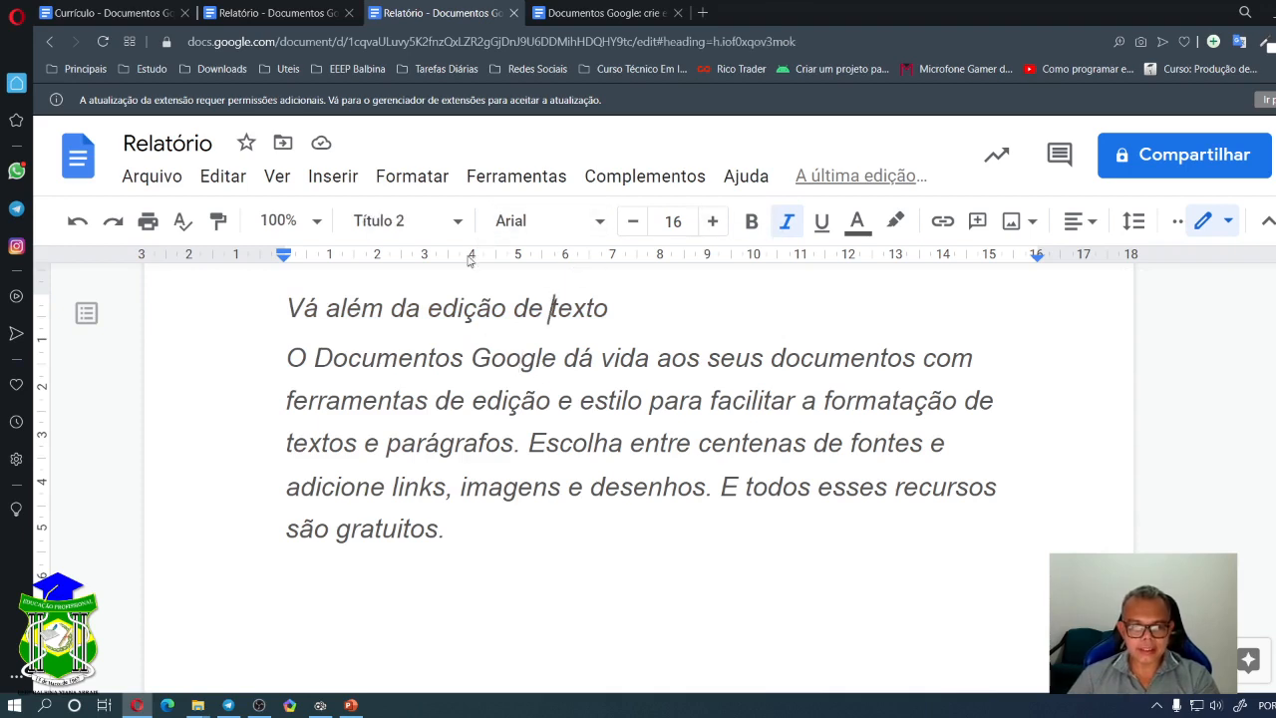
{"action": "left_click", "coordinate": [506, 357]}
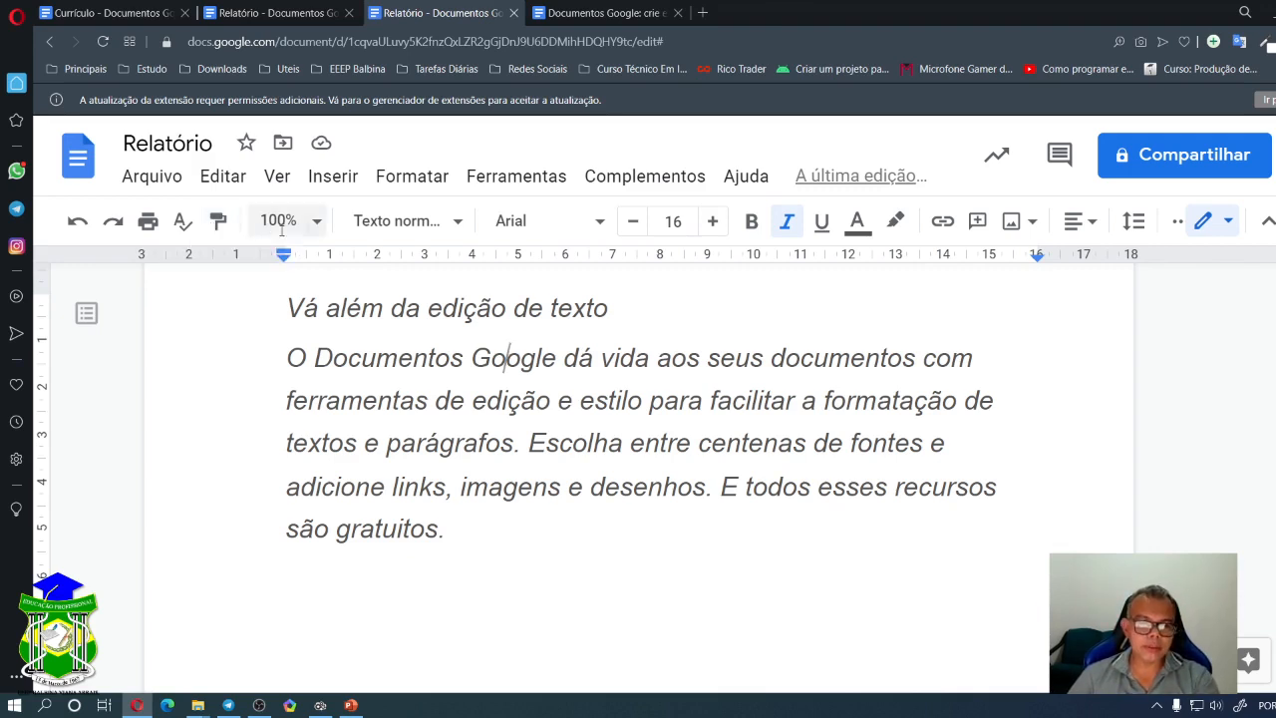
{"action": "left_click", "coordinate": [316, 224]}
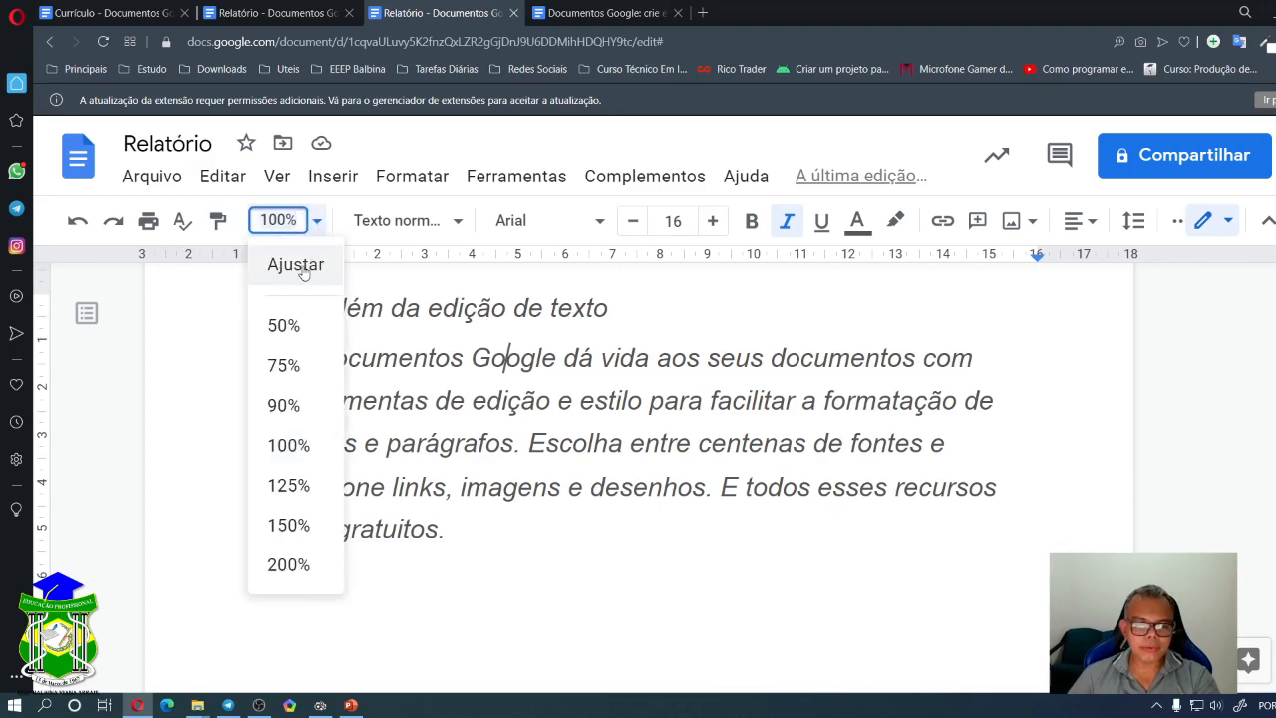
{"action": "left_click", "coordinate": [299, 267]}
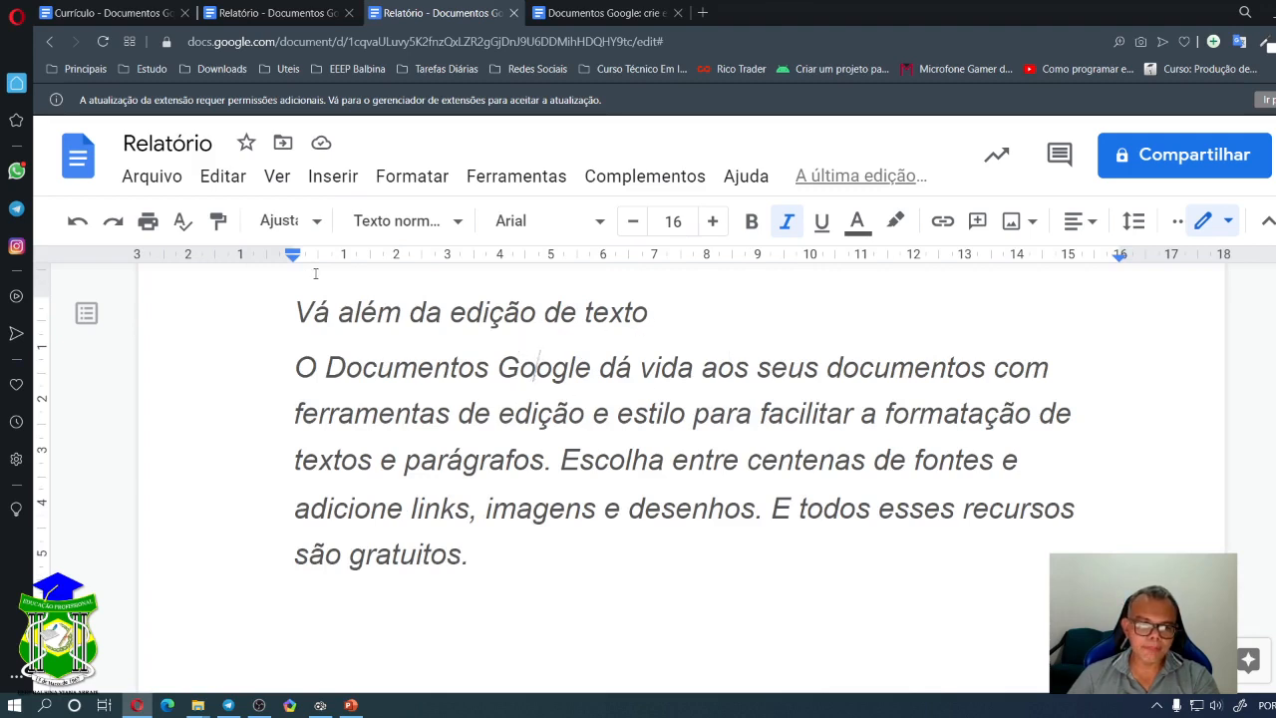
{"action": "left_click", "coordinate": [316, 224]}
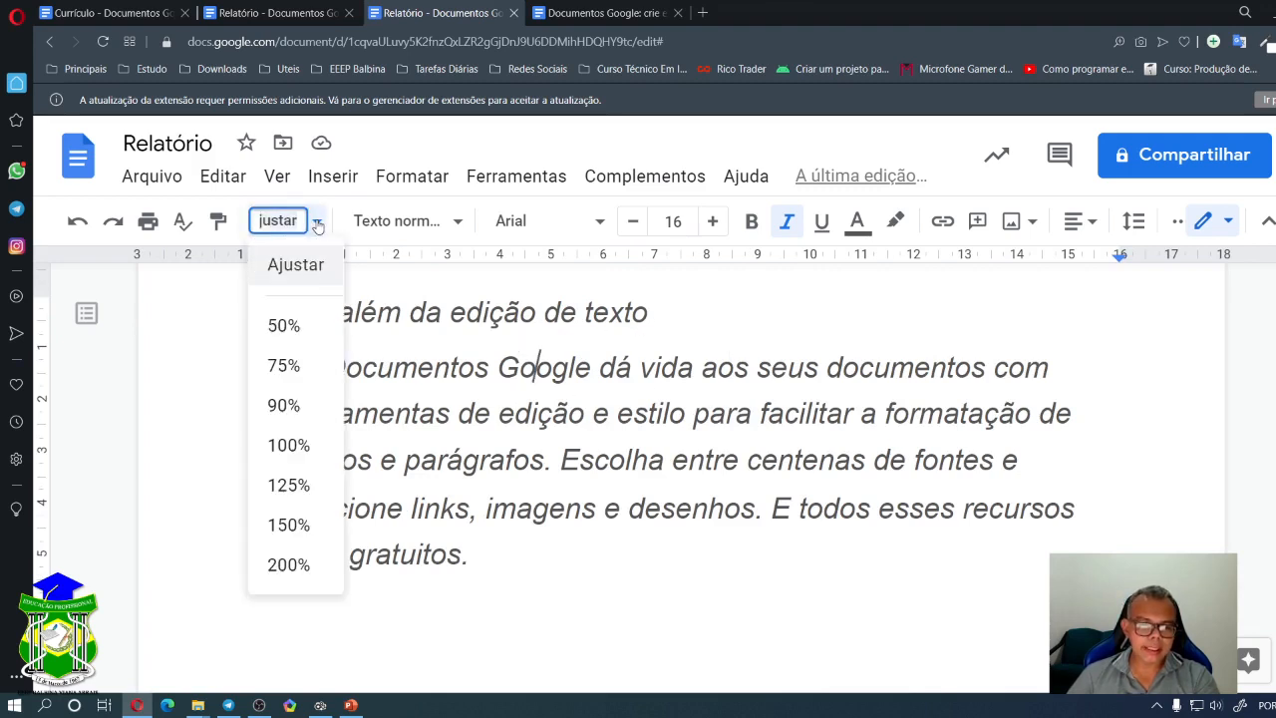
{"action": "left_click", "coordinate": [287, 327]}
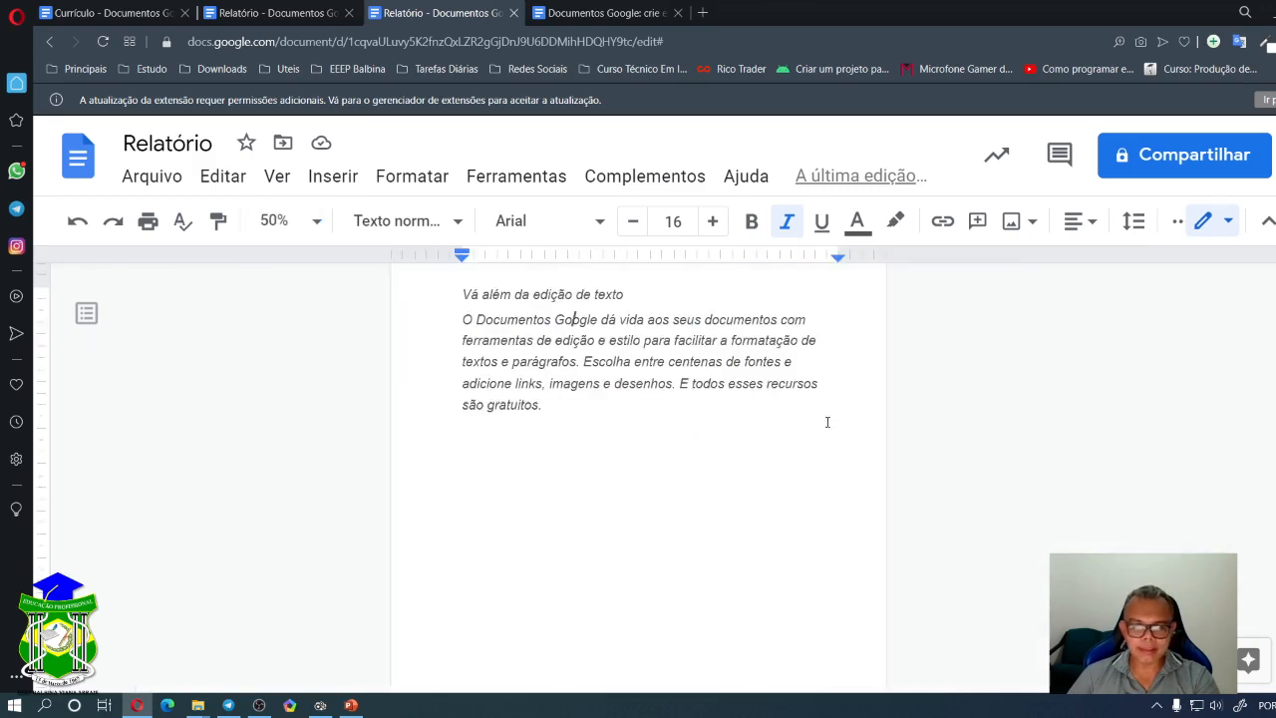
{"action": "scroll", "coordinate": [828, 422], "scroll_direction": "up", "scroll_amount": 1}
{"action": "scroll", "coordinate": [802, 447], "scroll_direction": "down", "scroll_amount": 3}
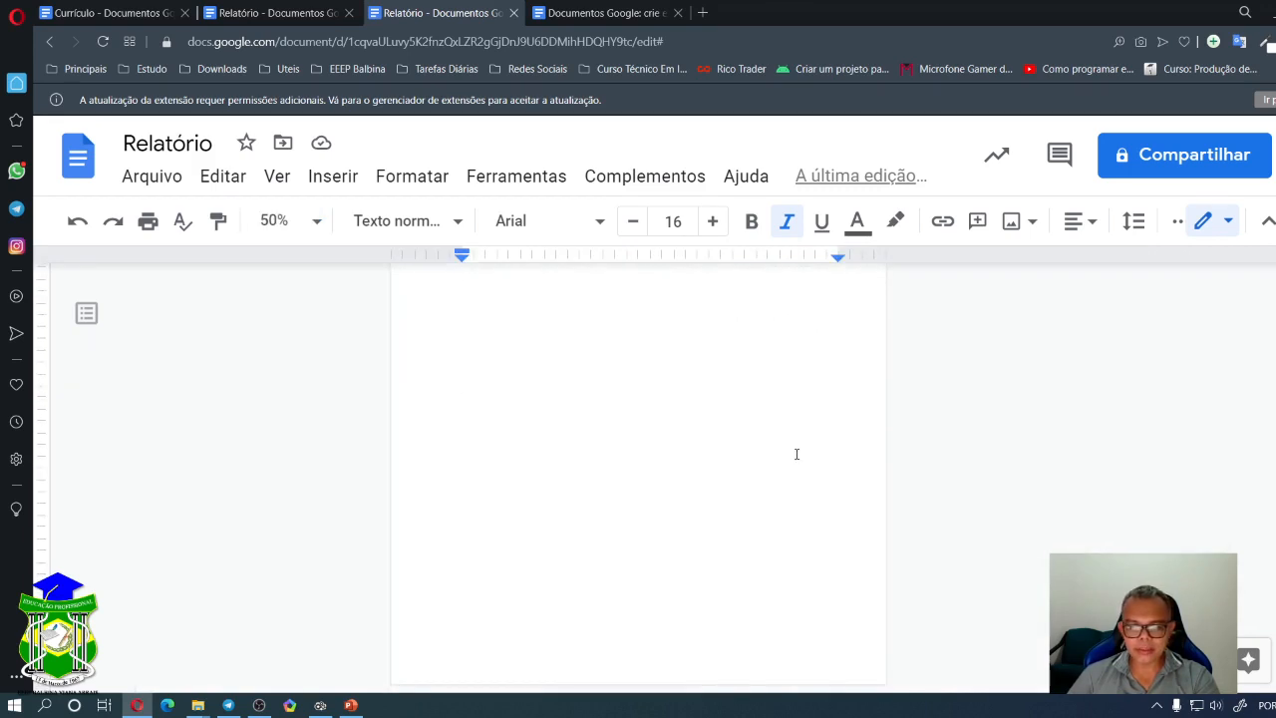
{"action": "scroll", "coordinate": [796, 454], "scroll_direction": "up", "scroll_amount": 3}
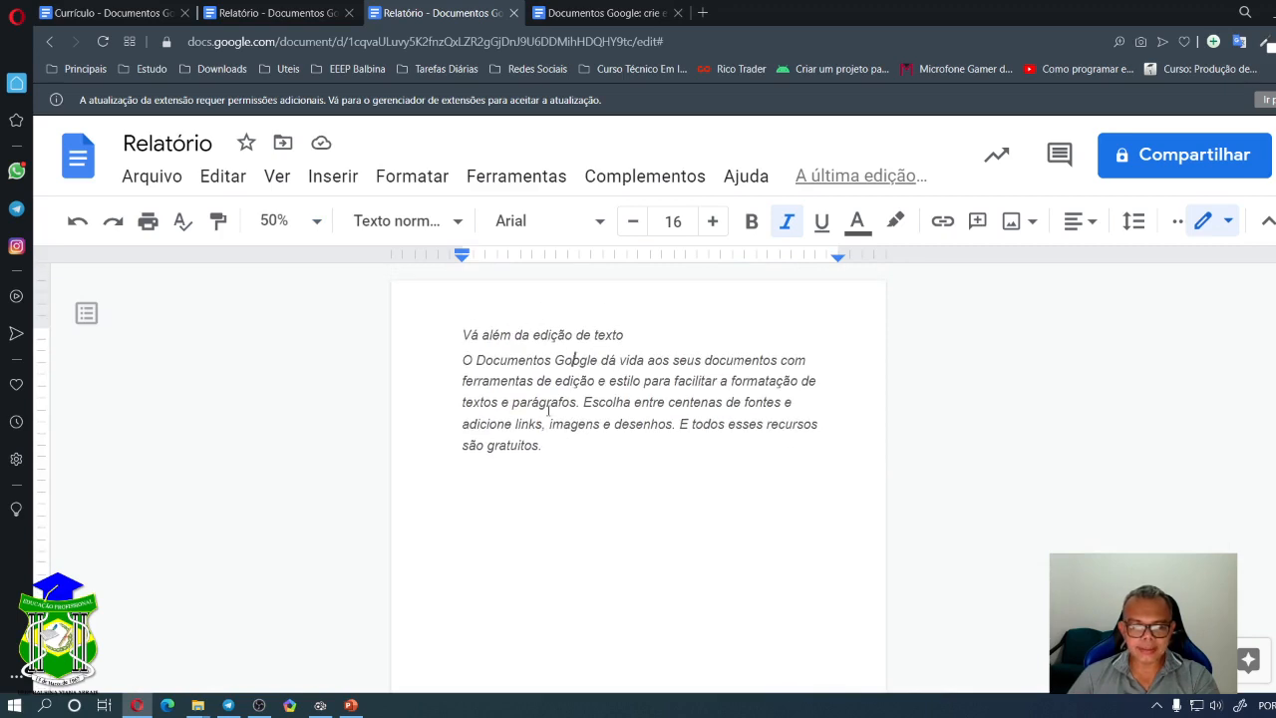
{"action": "scroll", "coordinate": [531, 421], "scroll_direction": "down", "scroll_amount": 3}
{"action": "scroll", "coordinate": [529, 419], "scroll_direction": "up", "scroll_amount": 3}
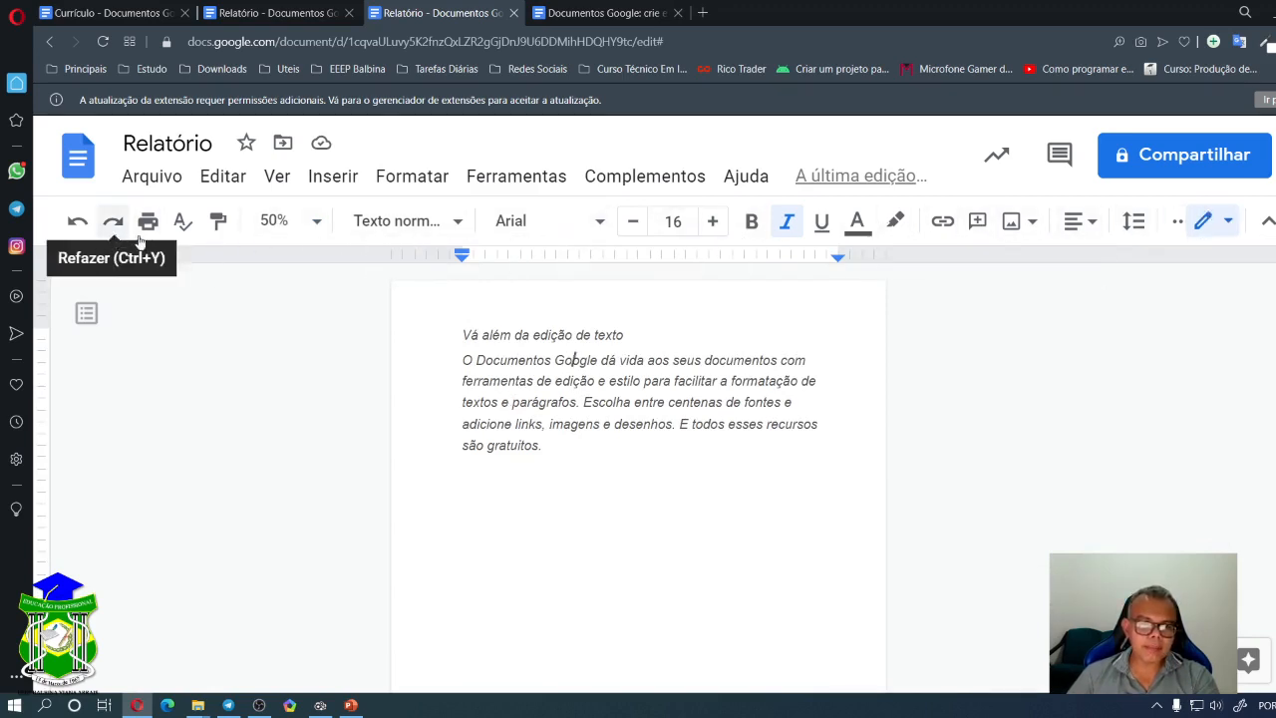
{"action": "left_click", "coordinate": [316, 224]}
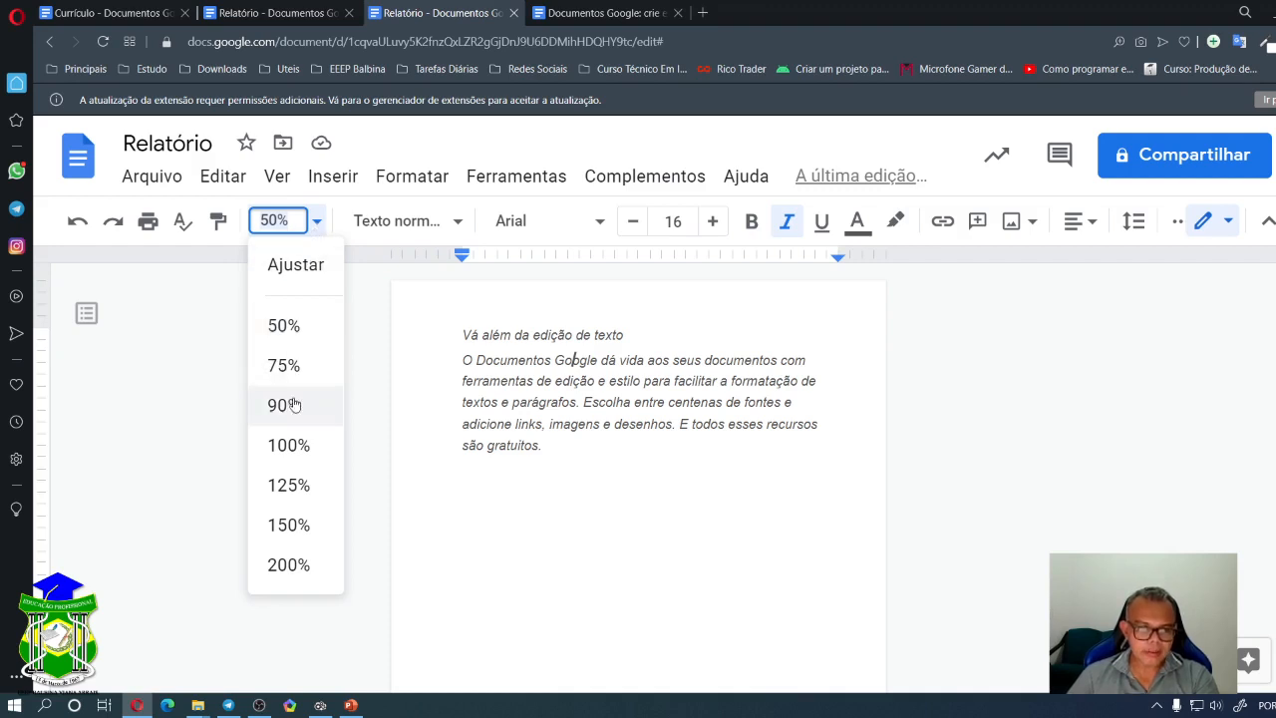
{"action": "left_click", "coordinate": [295, 442]}
{"action": "scroll", "coordinate": [655, 412], "scroll_direction": "down", "scroll_amount": 1}
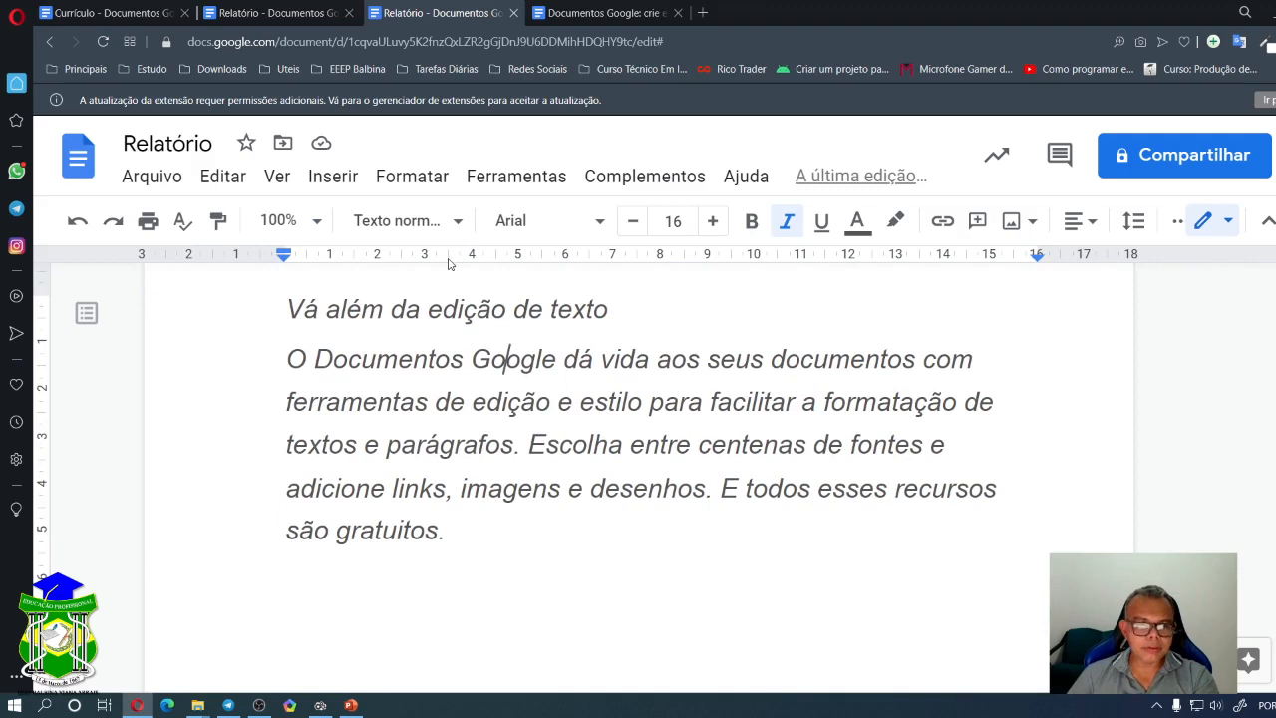
{"action": "left_click", "coordinate": [456, 222]}
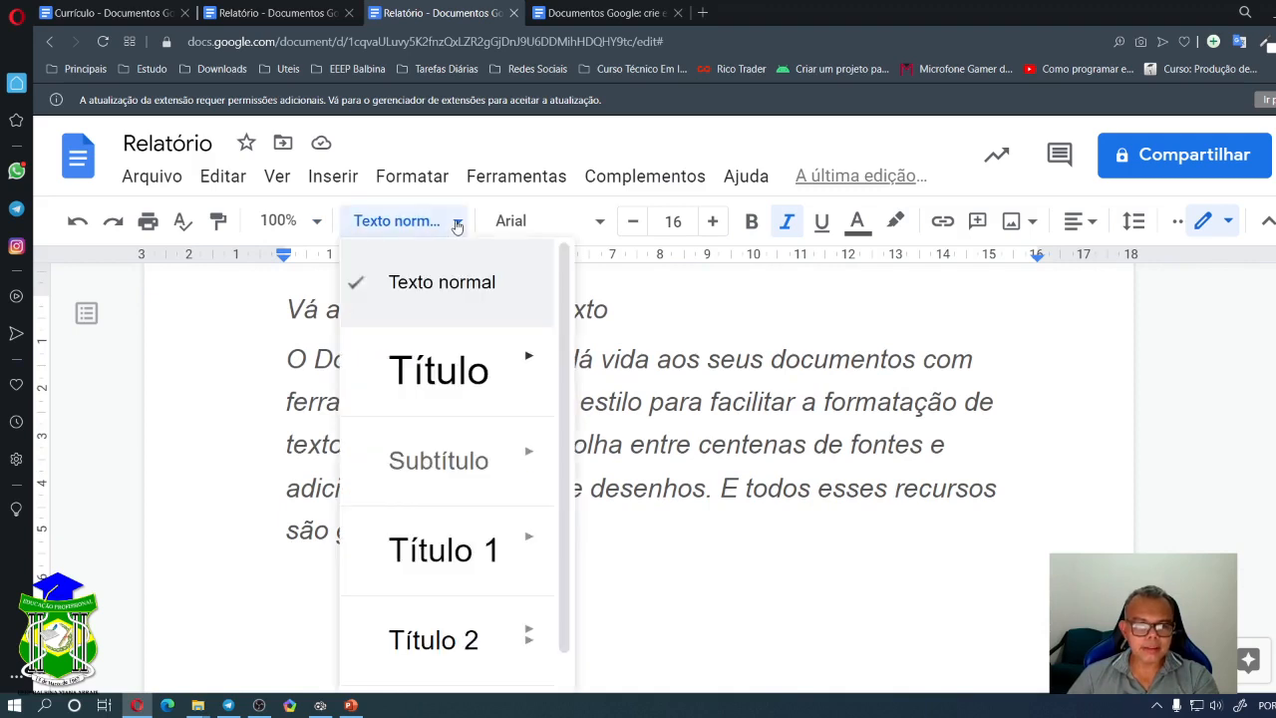
{"action": "left_click", "coordinate": [266, 325]}
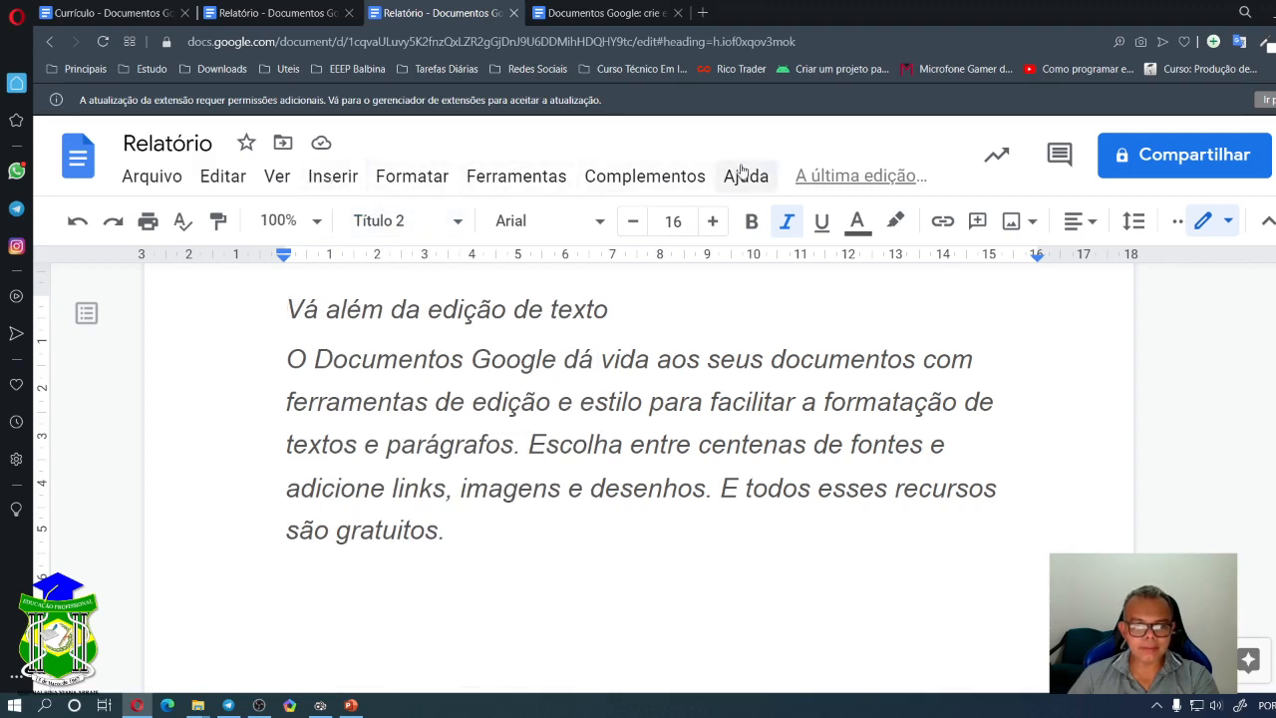
{"action": "left_click", "coordinate": [458, 226]}
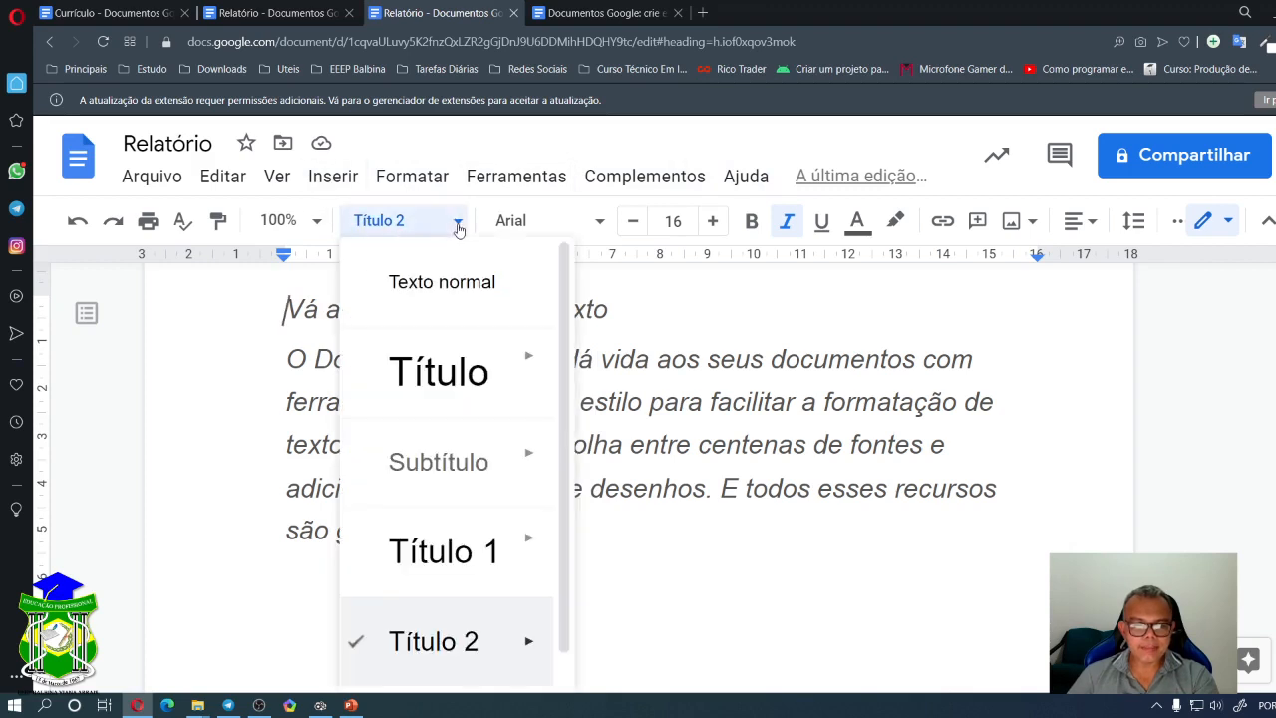
{"action": "mouse_move", "coordinate": [488, 284]}
{"action": "left_click", "coordinate": [271, 325]}
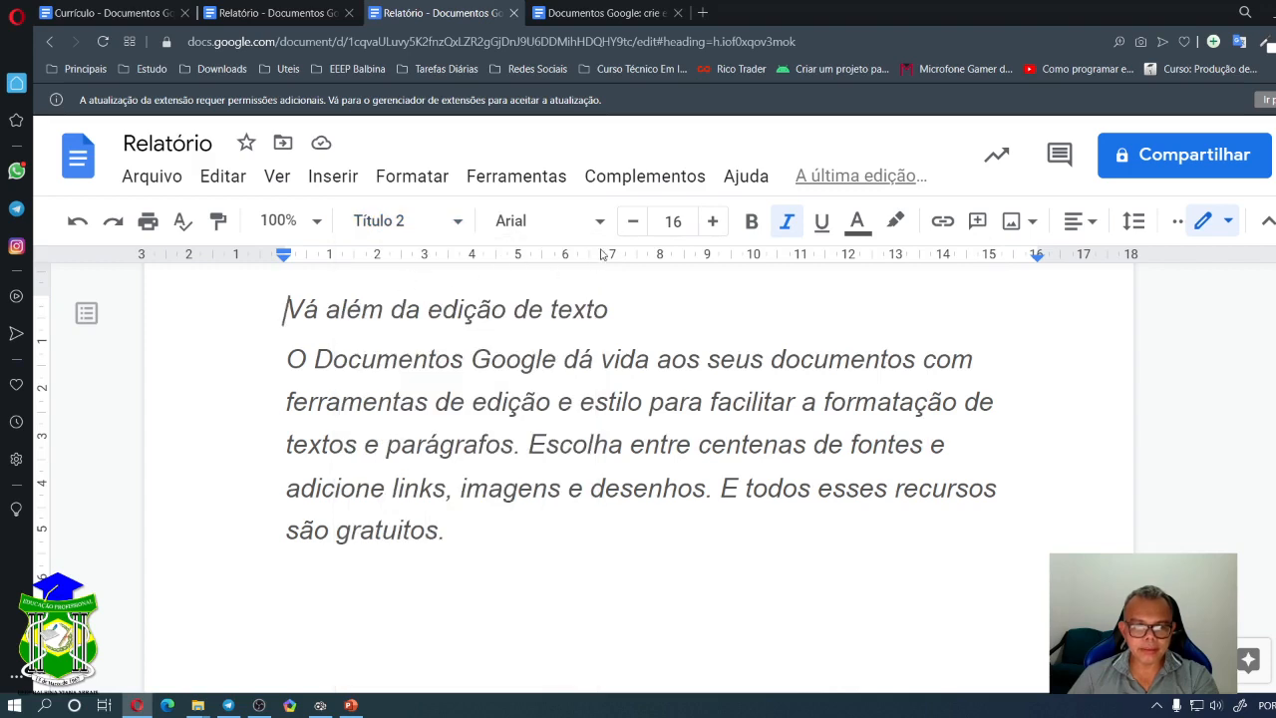
{"action": "left_click_drag", "start_coordinate": [287, 309], "coordinate": [608, 305]}
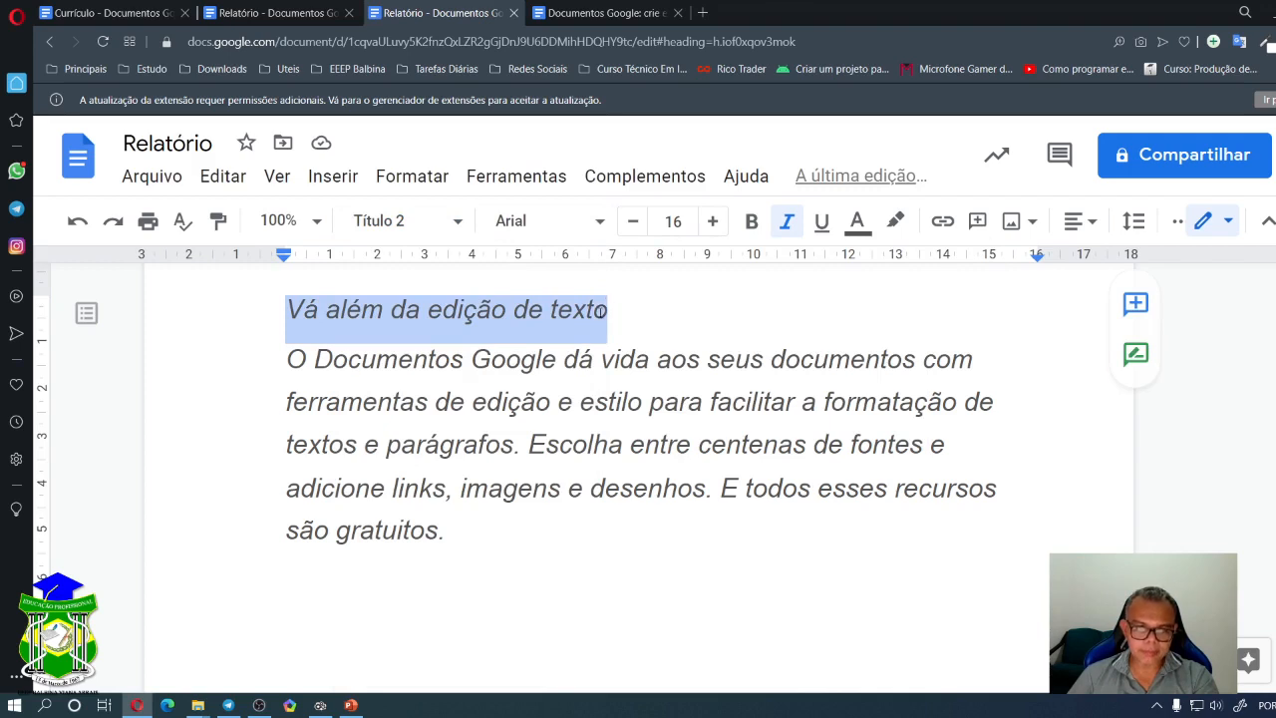
{"action": "left_click", "coordinate": [466, 317]}
{"action": "mouse_move", "coordinate": [286, 309]}
{"action": "left_mouse_down"}
{"action": "mouse_move", "coordinate": [363, 309]}
{"action": "mouse_move", "coordinate": [303, 311]}
{"action": "left_mouse_up"}
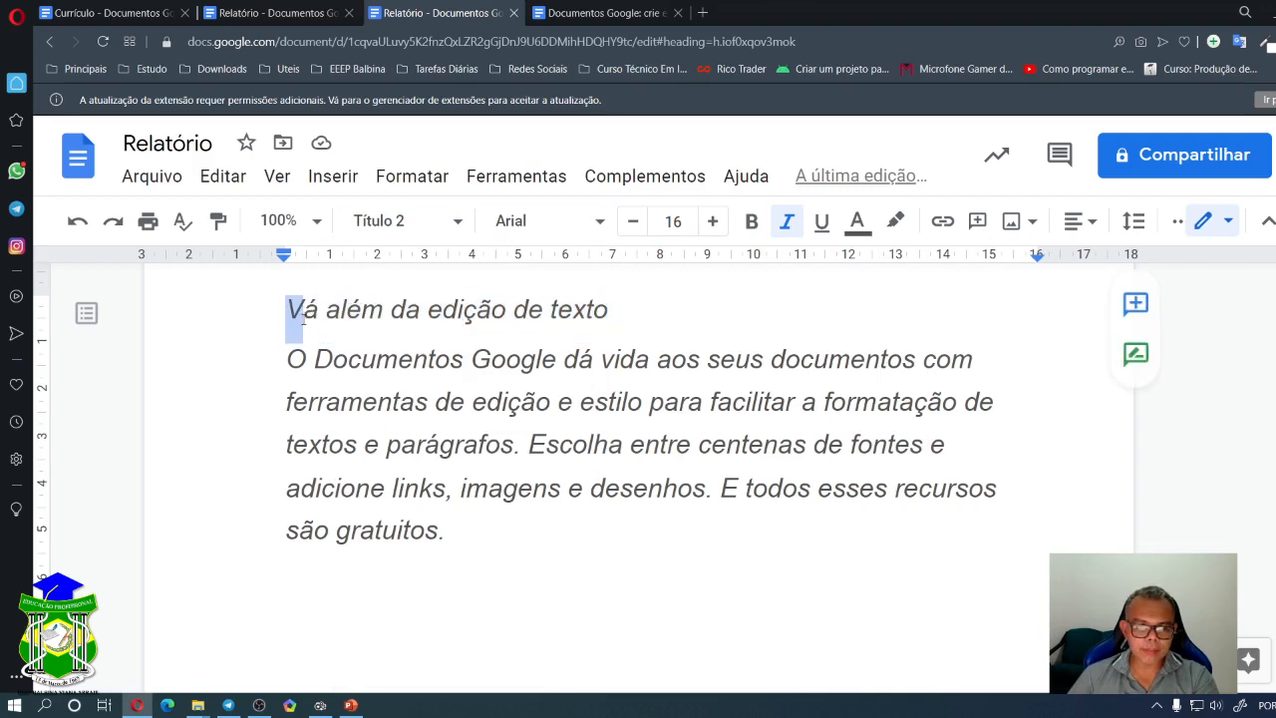
{"action": "left_click", "coordinate": [341, 310]}
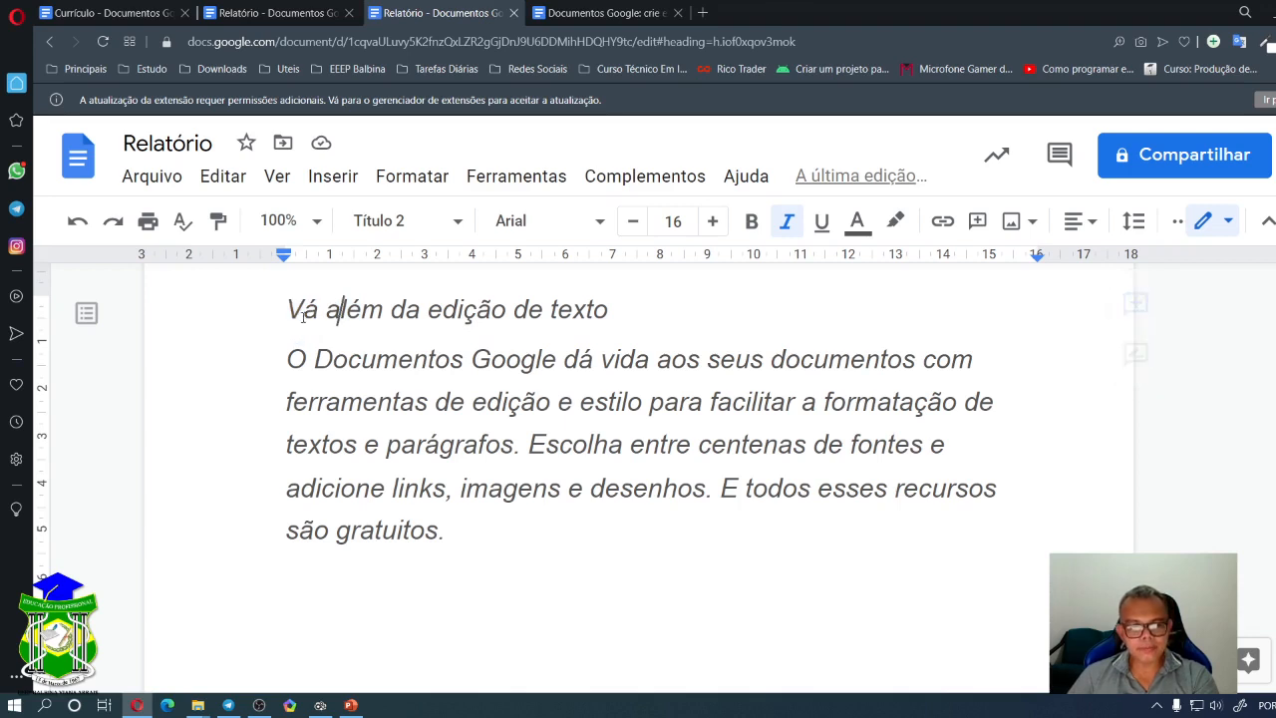
{"action": "left_click_drag", "start_coordinate": [296, 310], "coordinate": [617, 304]}
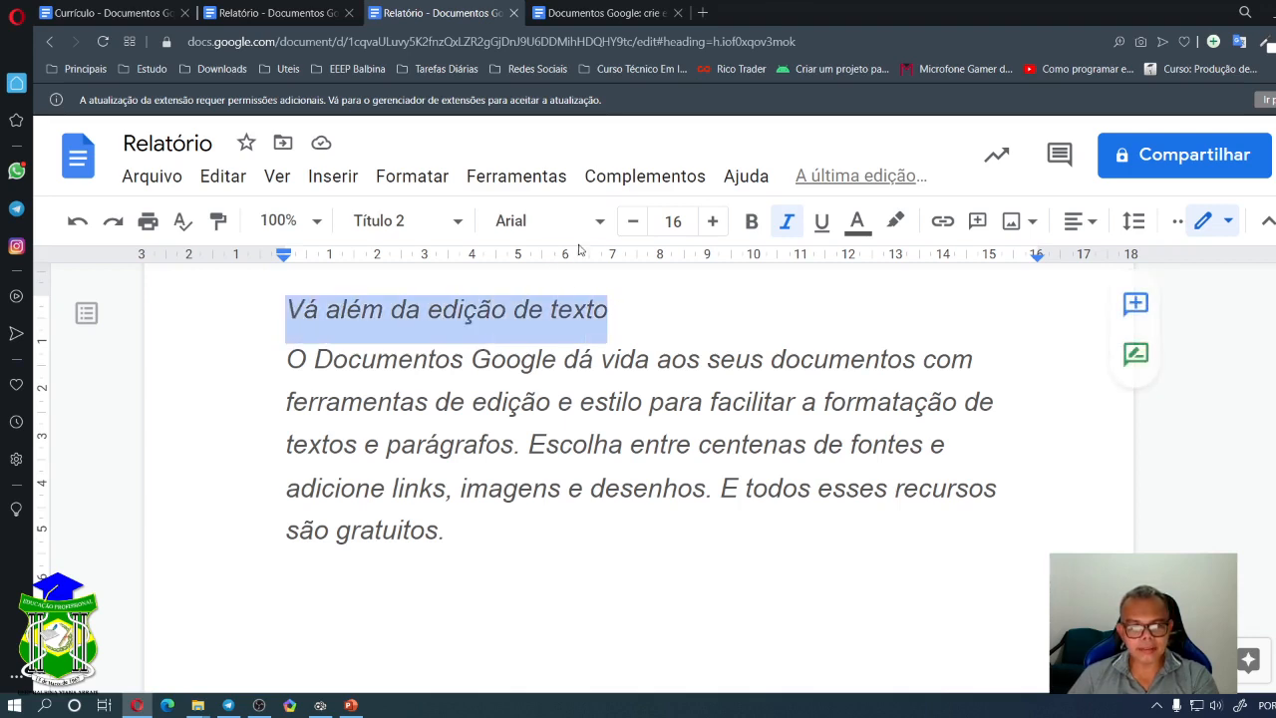
- Switch the heading to the Impact font and turn off its italics
{"action": "left_click", "coordinate": [600, 221]}
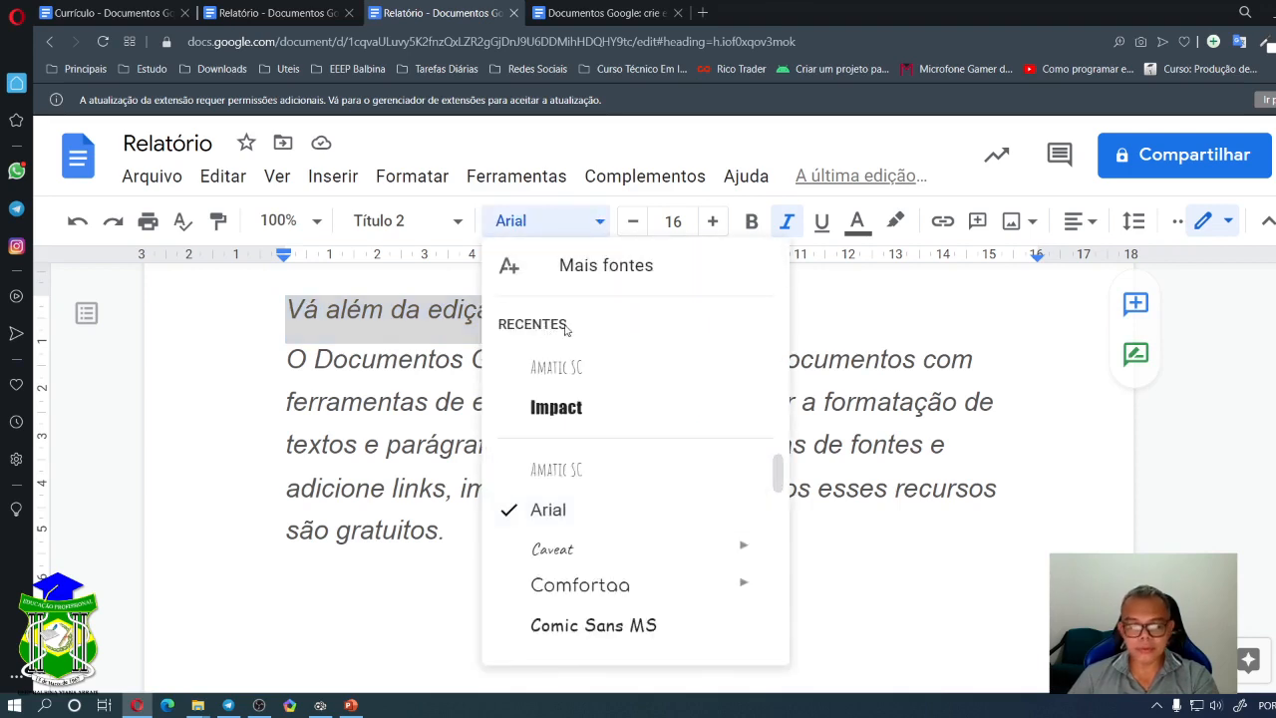
{"action": "scroll", "coordinate": [623, 499], "scroll_direction": "down", "scroll_amount": 3}
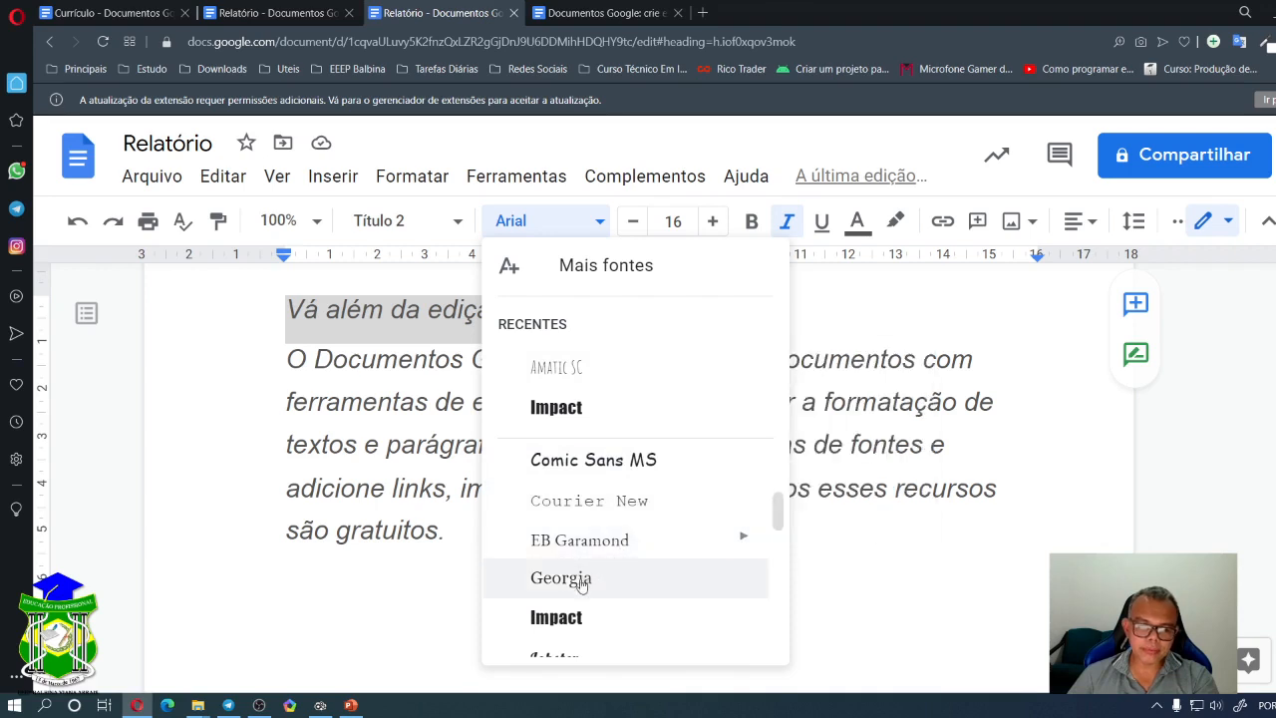
{"action": "left_click", "coordinate": [563, 618]}
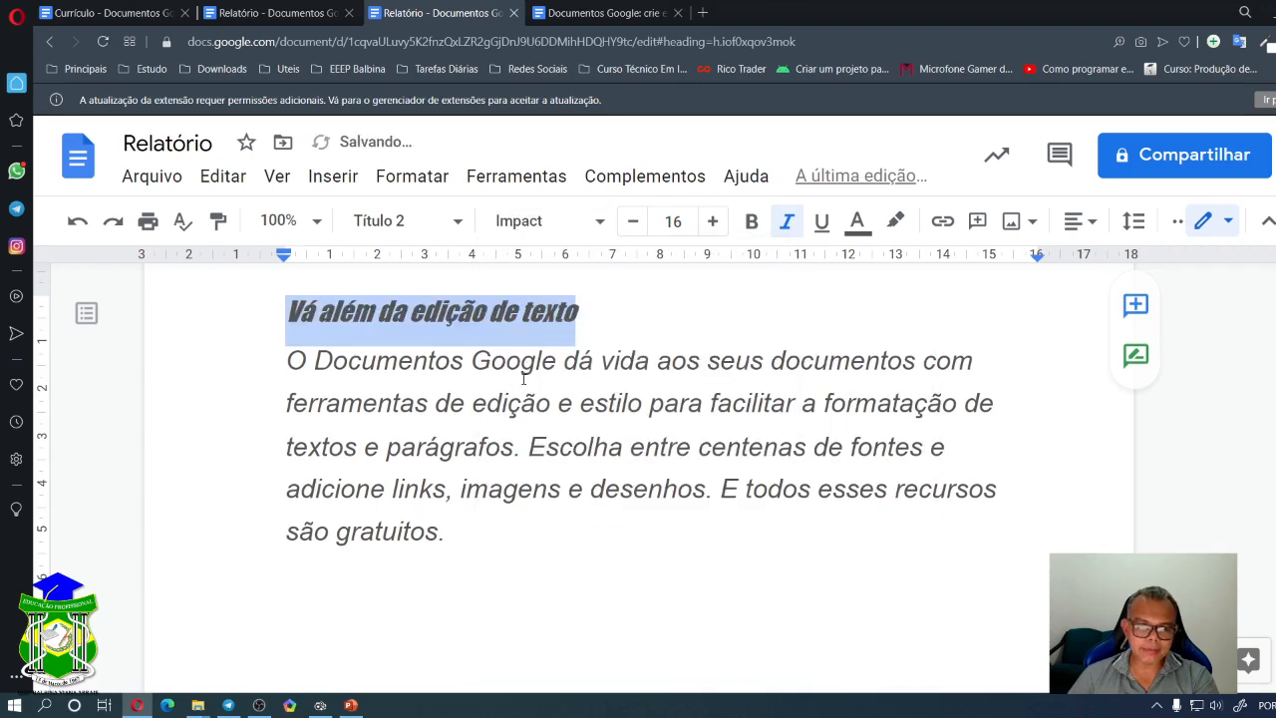
{"action": "left_click", "coordinate": [787, 227]}
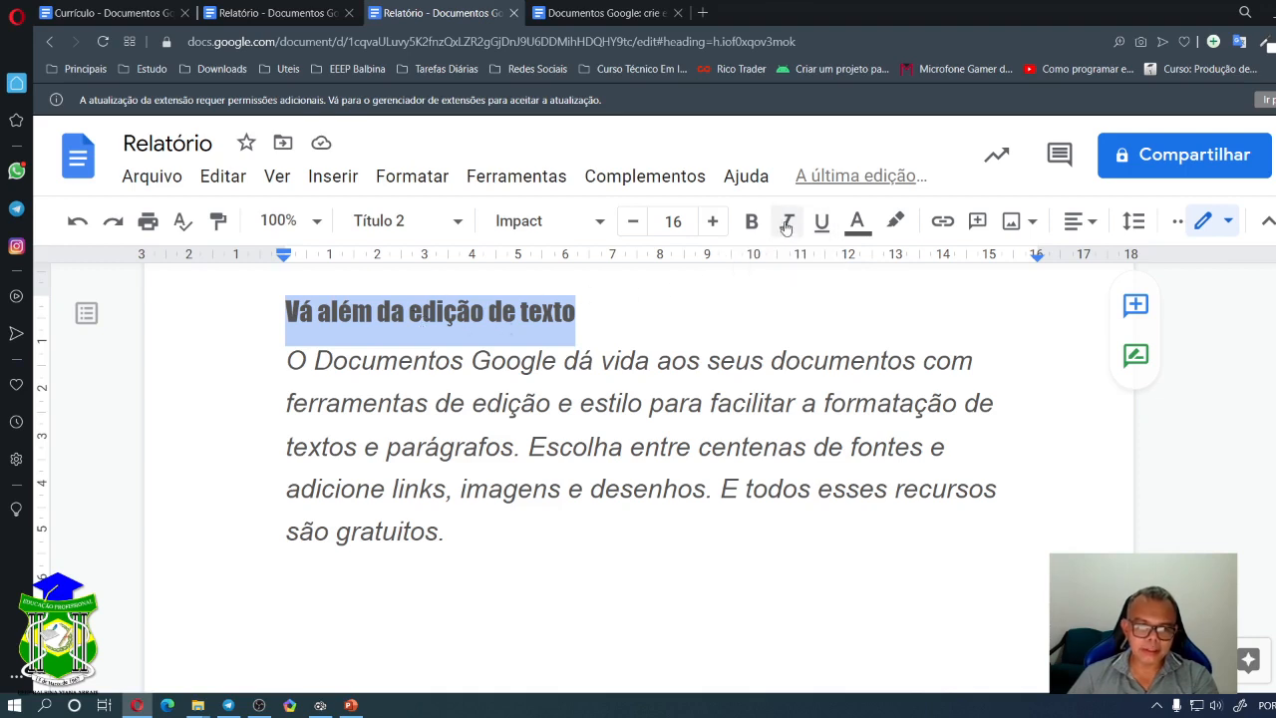
- Add an empty line below the heading and select 'Vá além da edição de texto'
{"action": "left_click", "coordinate": [621, 317]}
{"action": "left_click", "coordinate": [584, 321]}
{"action": "key", "text": "Return"}
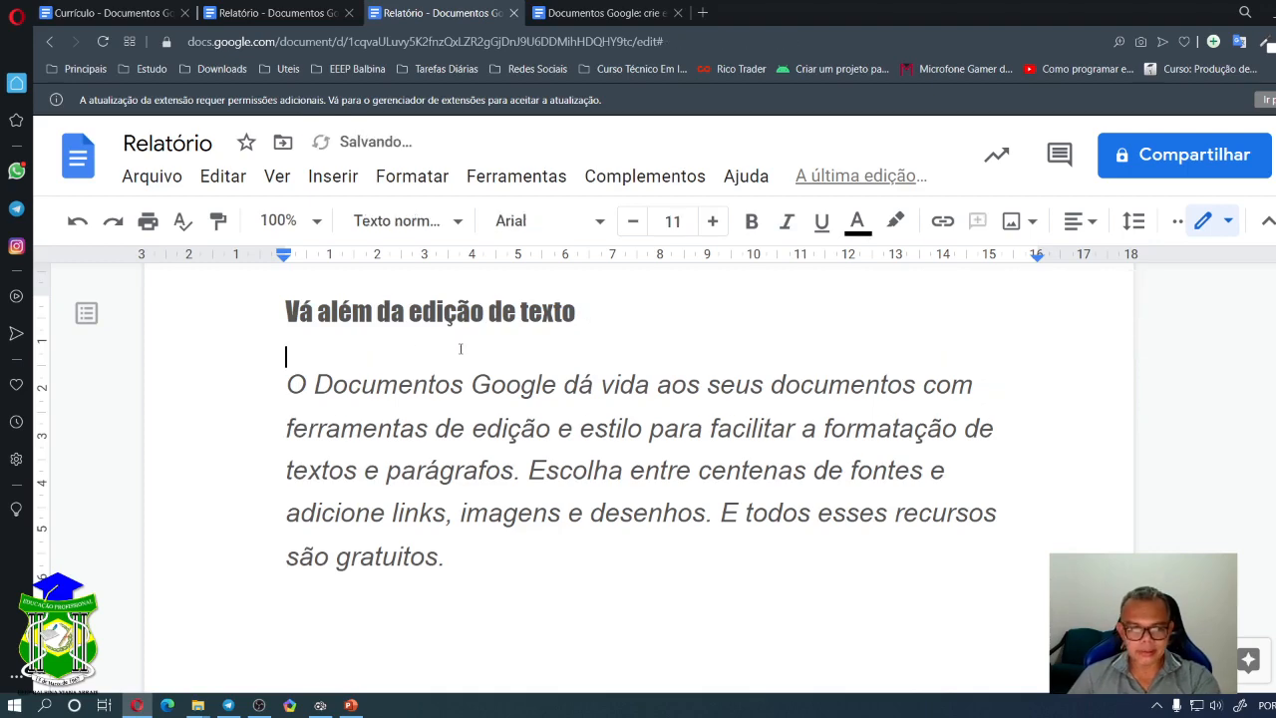
{"action": "left_click_drag", "start_coordinate": [287, 385], "coordinate": [457, 564]}
{"action": "left_click", "coordinate": [606, 309]}
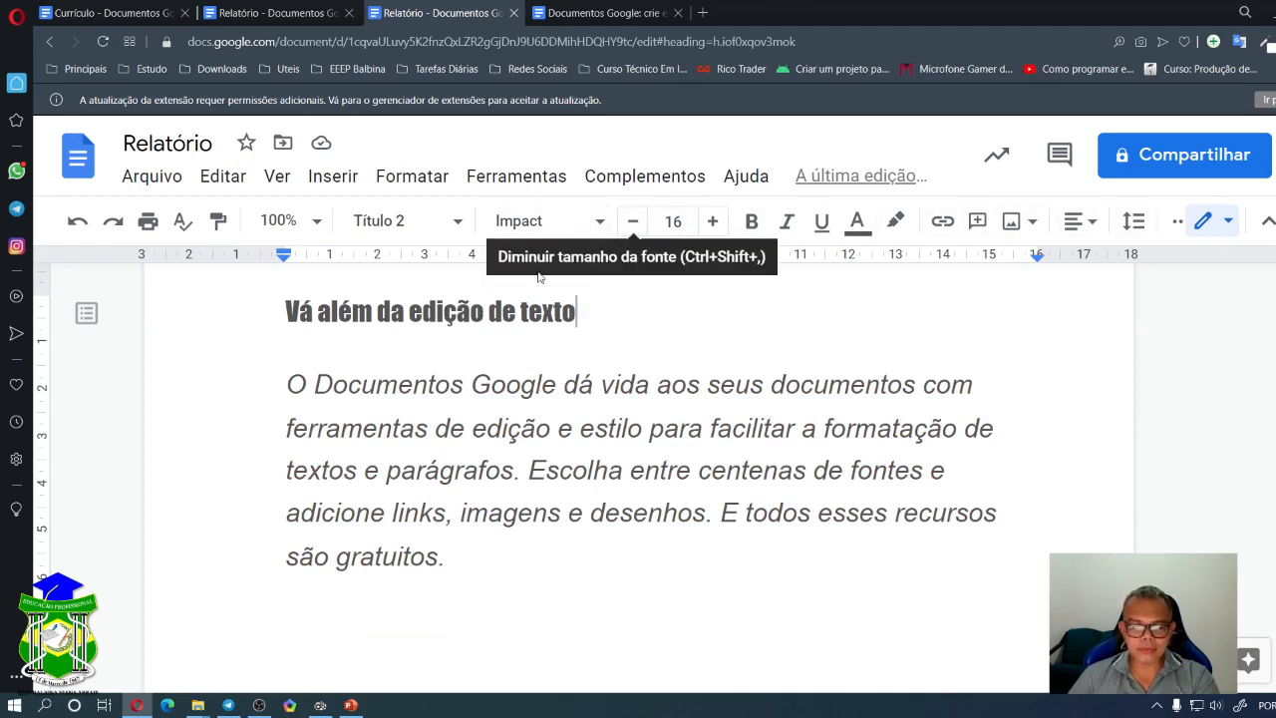
{"action": "left_click_drag", "start_coordinate": [578, 312], "coordinate": [256, 320]}
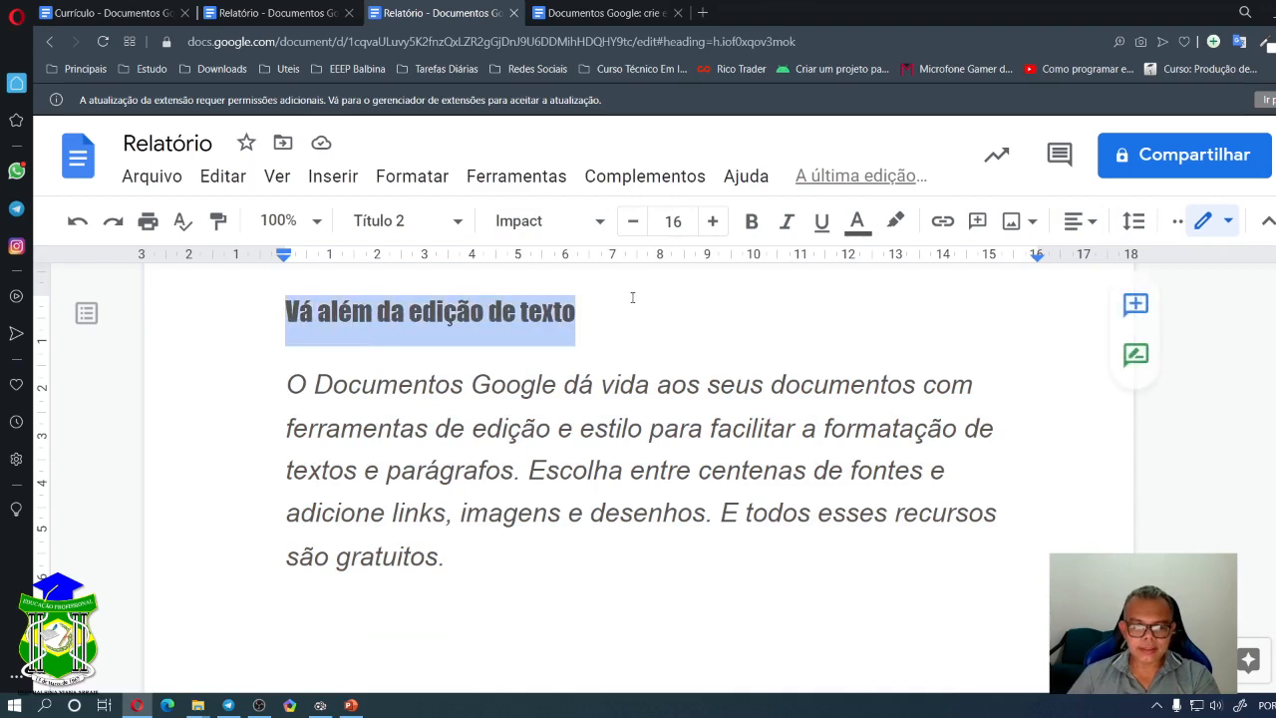
- Raise the heading to size 18, trying bold, italic and underline before removing them again
{"action": "left_click", "coordinate": [713, 222]}
{"action": "left_click", "coordinate": [713, 221]}
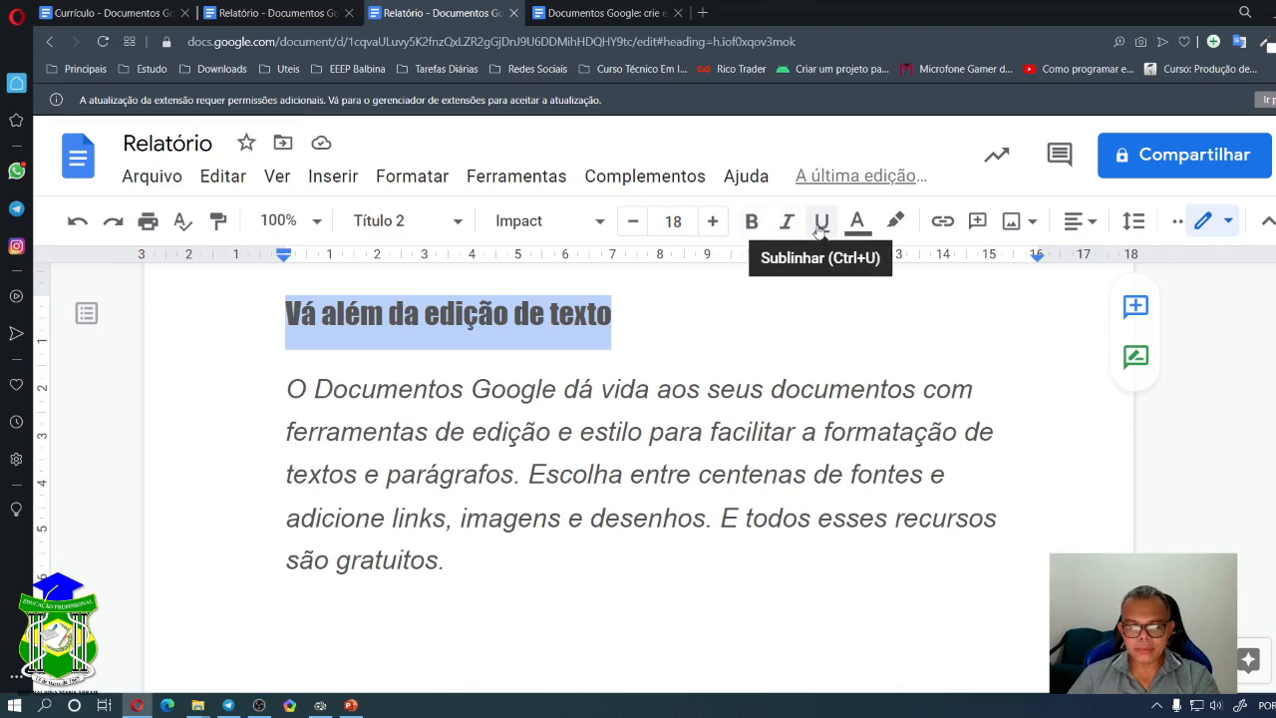
{"action": "left_click", "coordinate": [754, 227]}
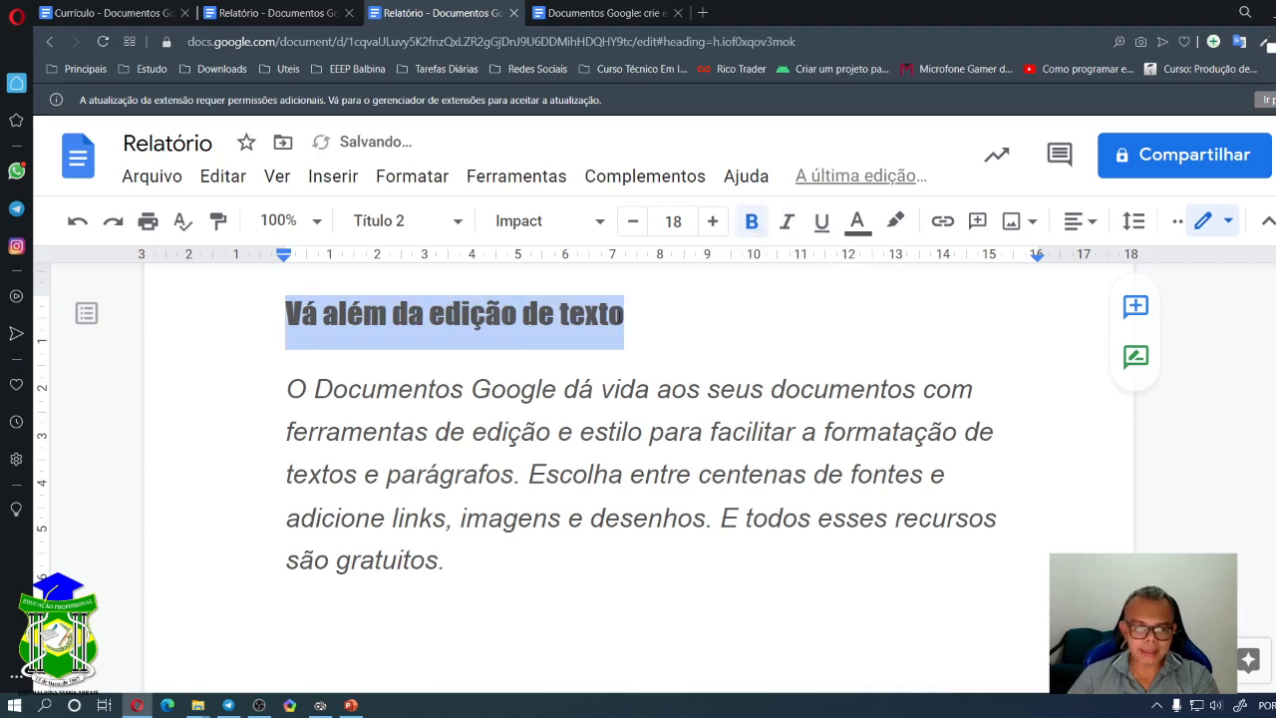
{"action": "left_click_drag", "start_coordinate": [626, 314], "coordinate": [282, 329]}
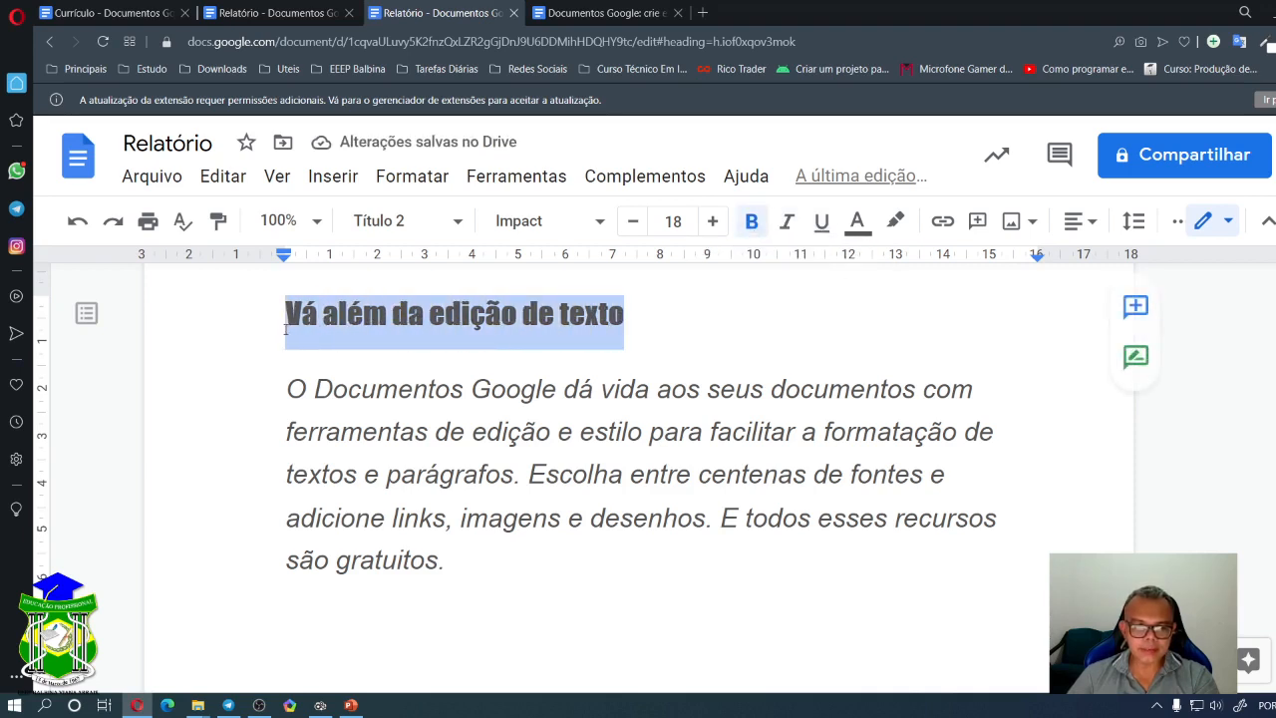
{"action": "left_click", "coordinate": [753, 225]}
{"action": "left_click", "coordinate": [753, 226]}
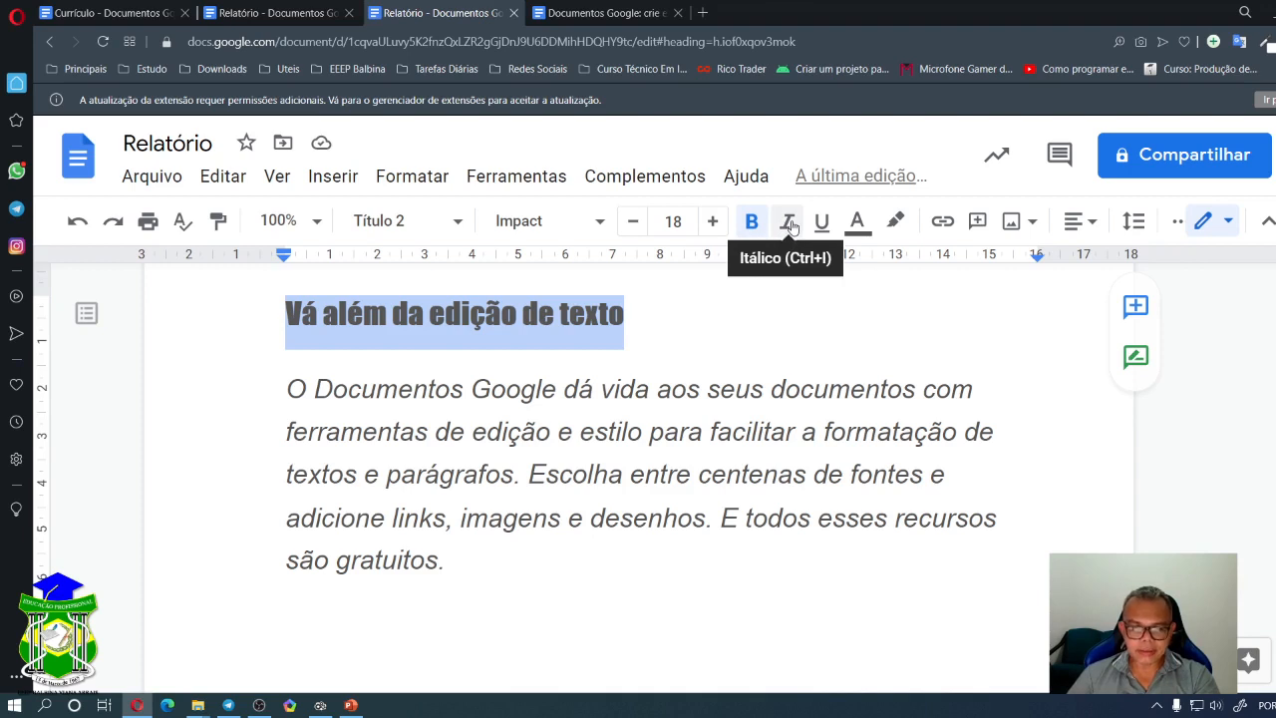
{"action": "left_click", "coordinate": [788, 221]}
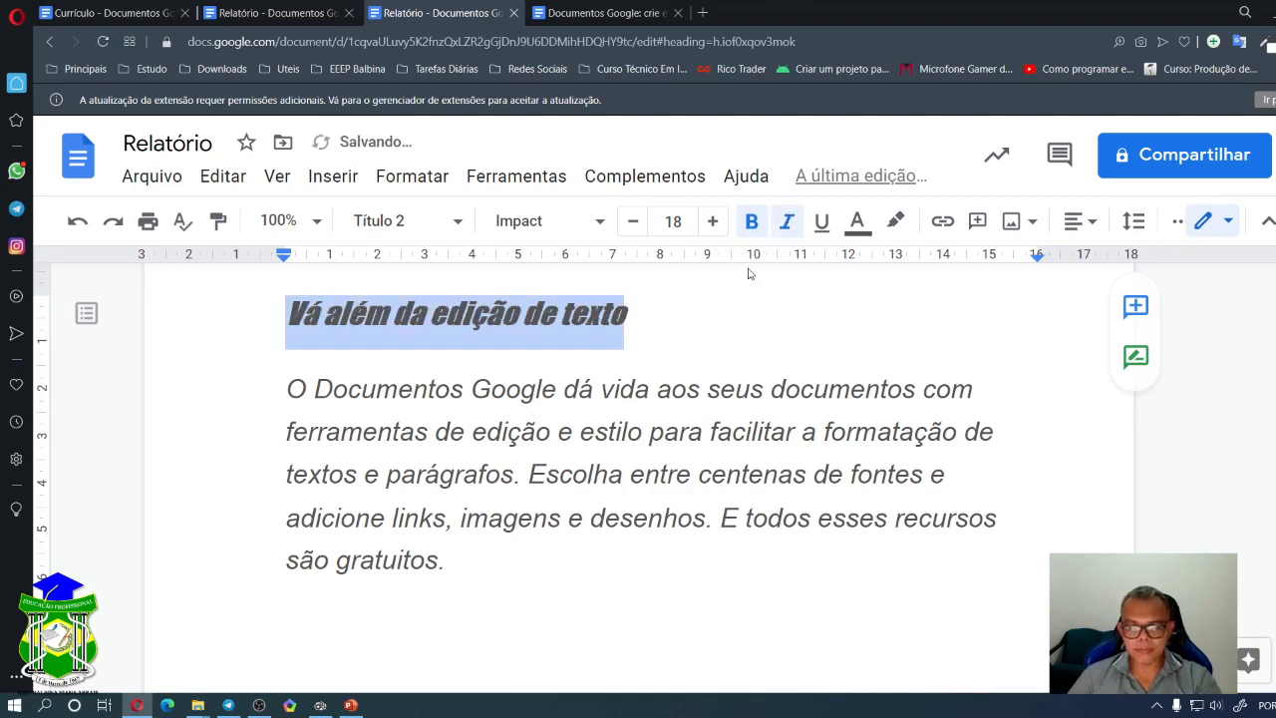
{"action": "left_click", "coordinate": [785, 226]}
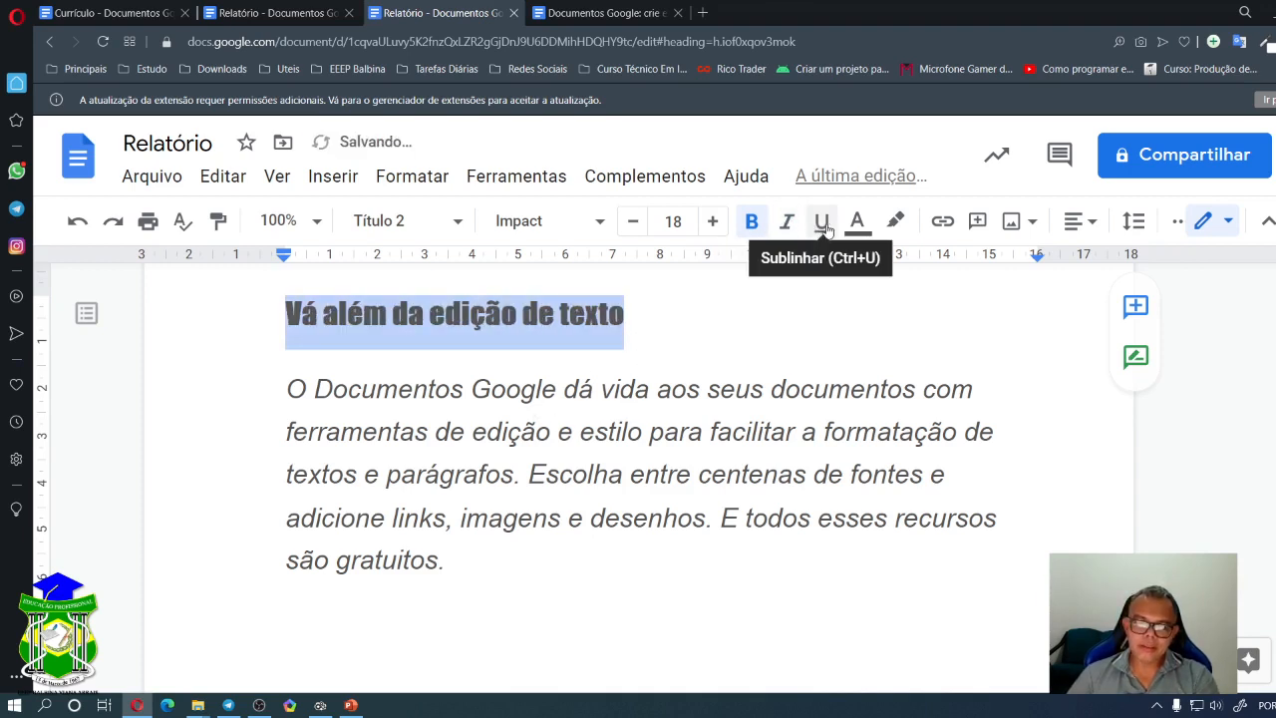
{"action": "left_click", "coordinate": [823, 226]}
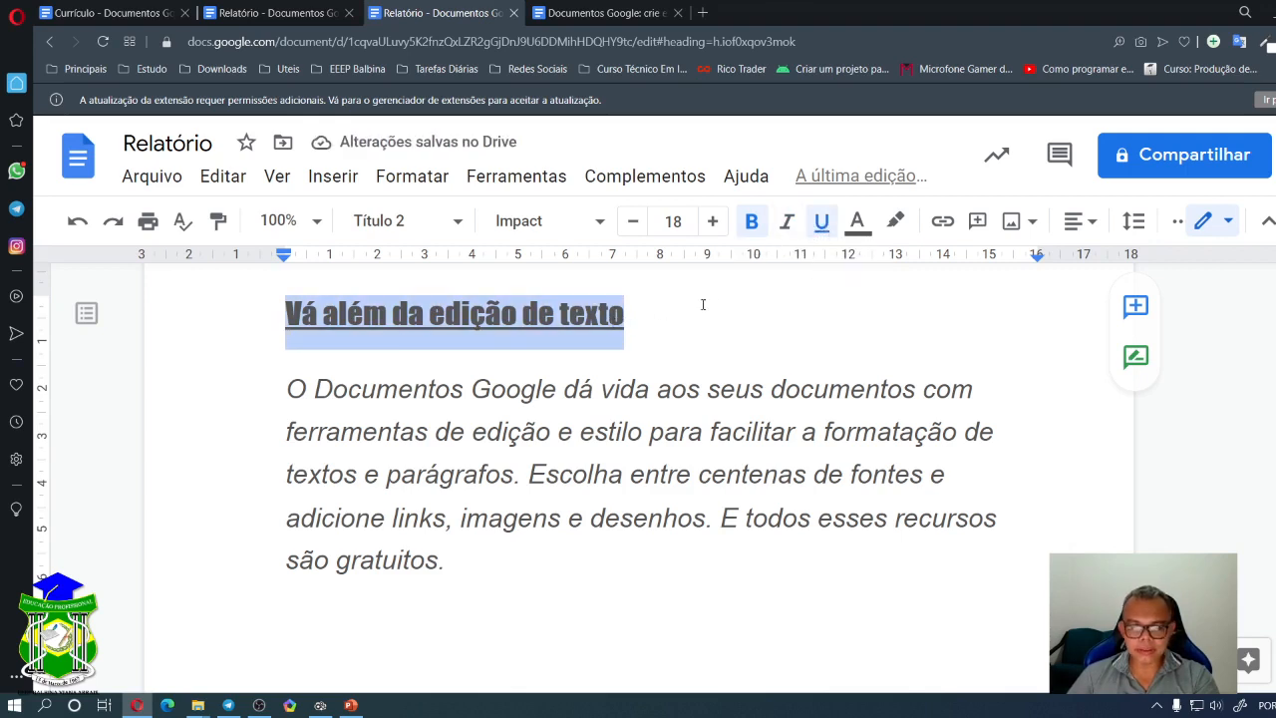
{"action": "left_click", "coordinate": [823, 223]}
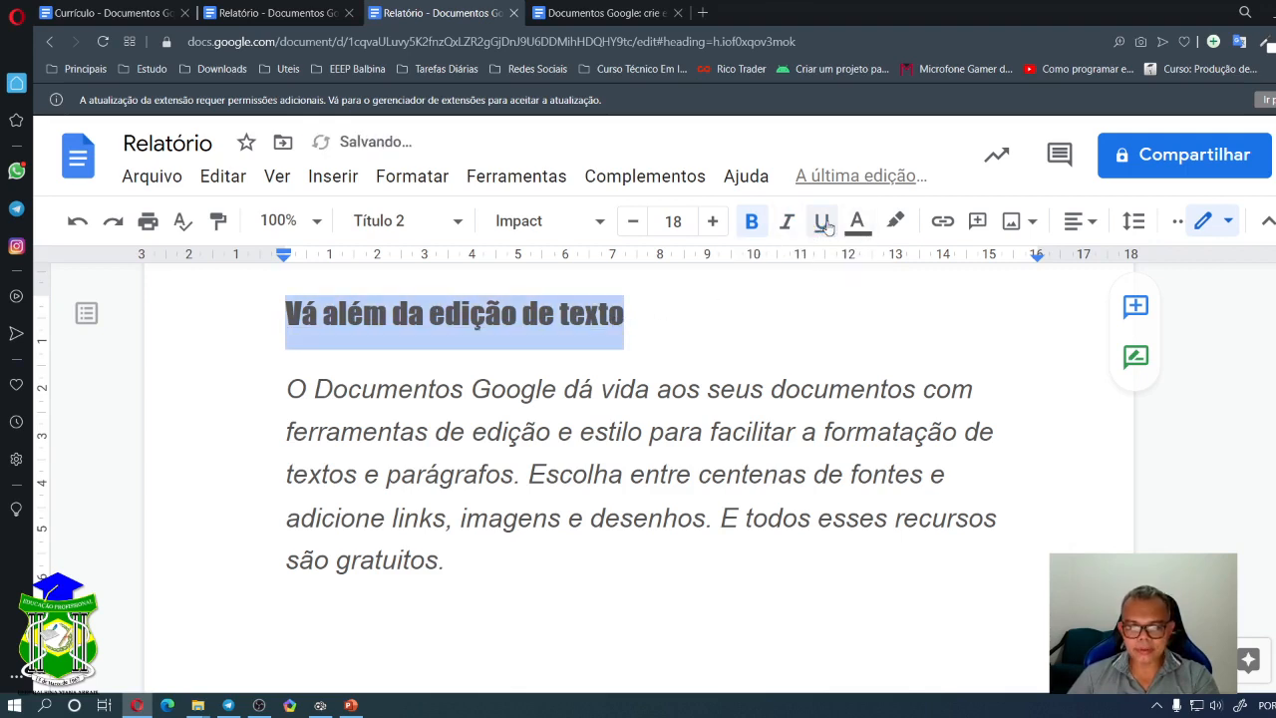
{"action": "left_click", "coordinate": [752, 223]}
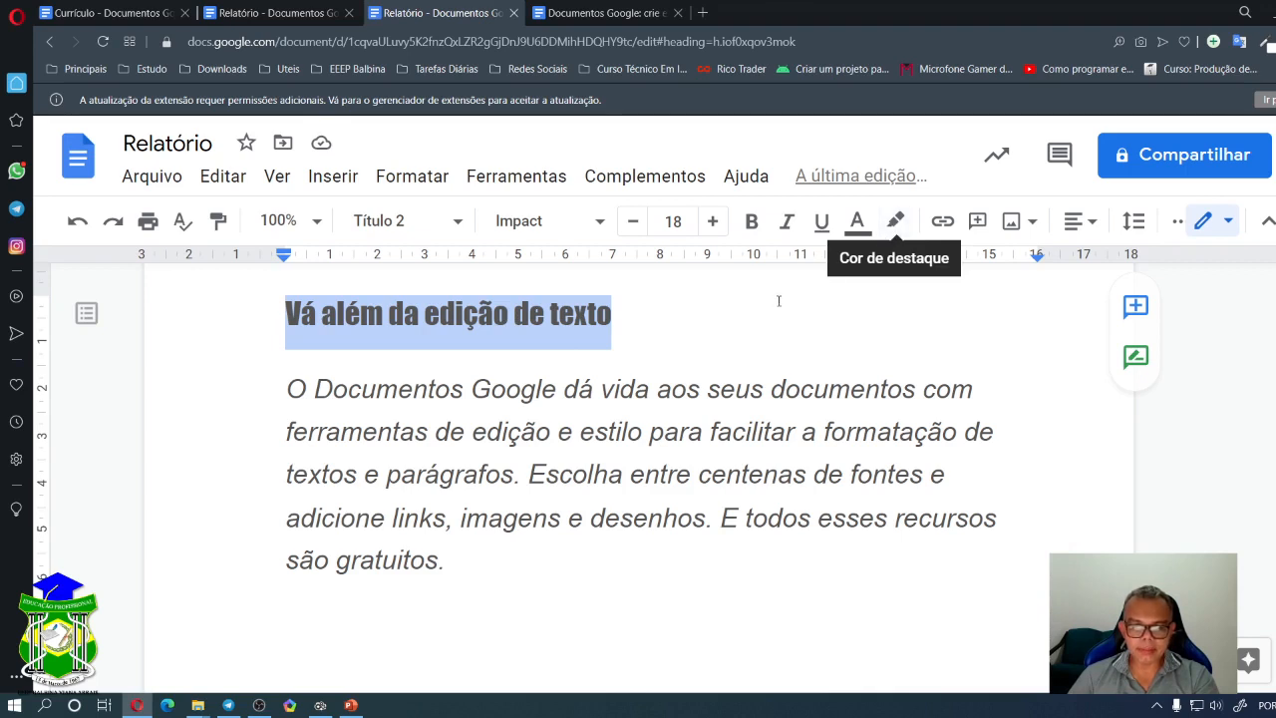
- Highlight 'Documentos Google' in bright red, replacing an initial light blue highlight
{"action": "key", "text": "Right"}
{"action": "left_click_drag", "start_coordinate": [315, 389], "coordinate": [553, 385]}
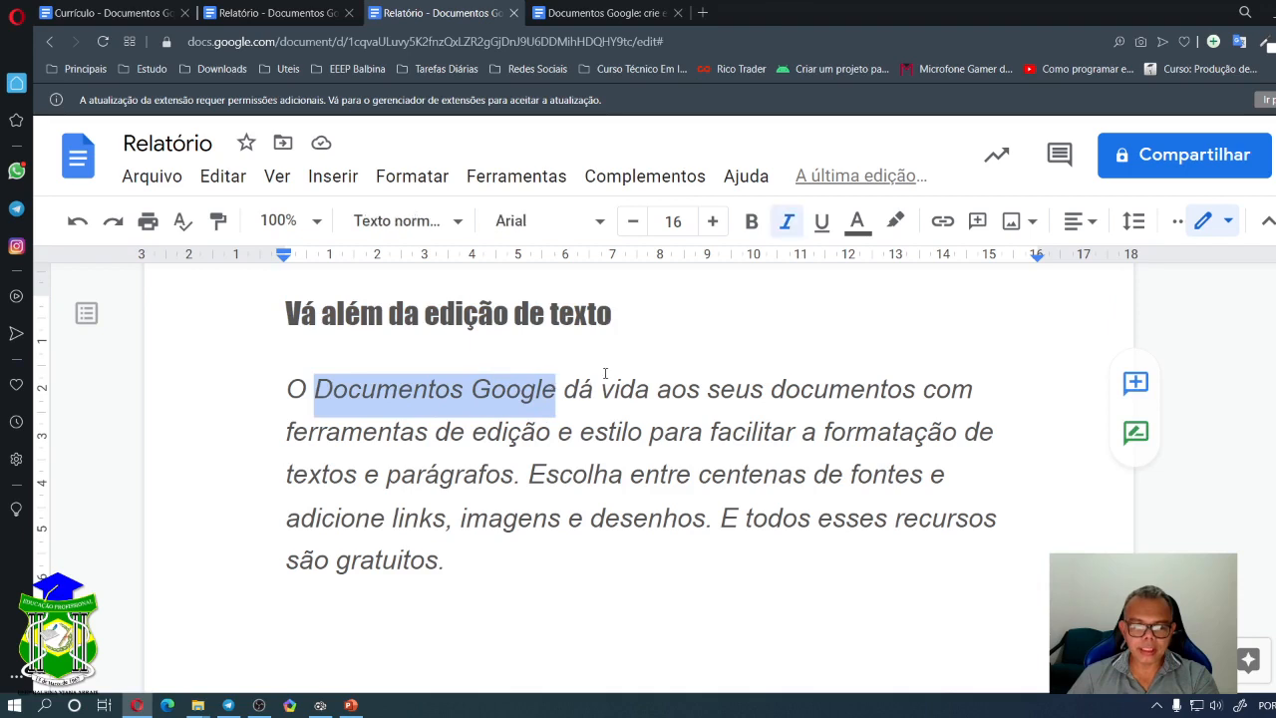
{"action": "left_click", "coordinate": [896, 221]}
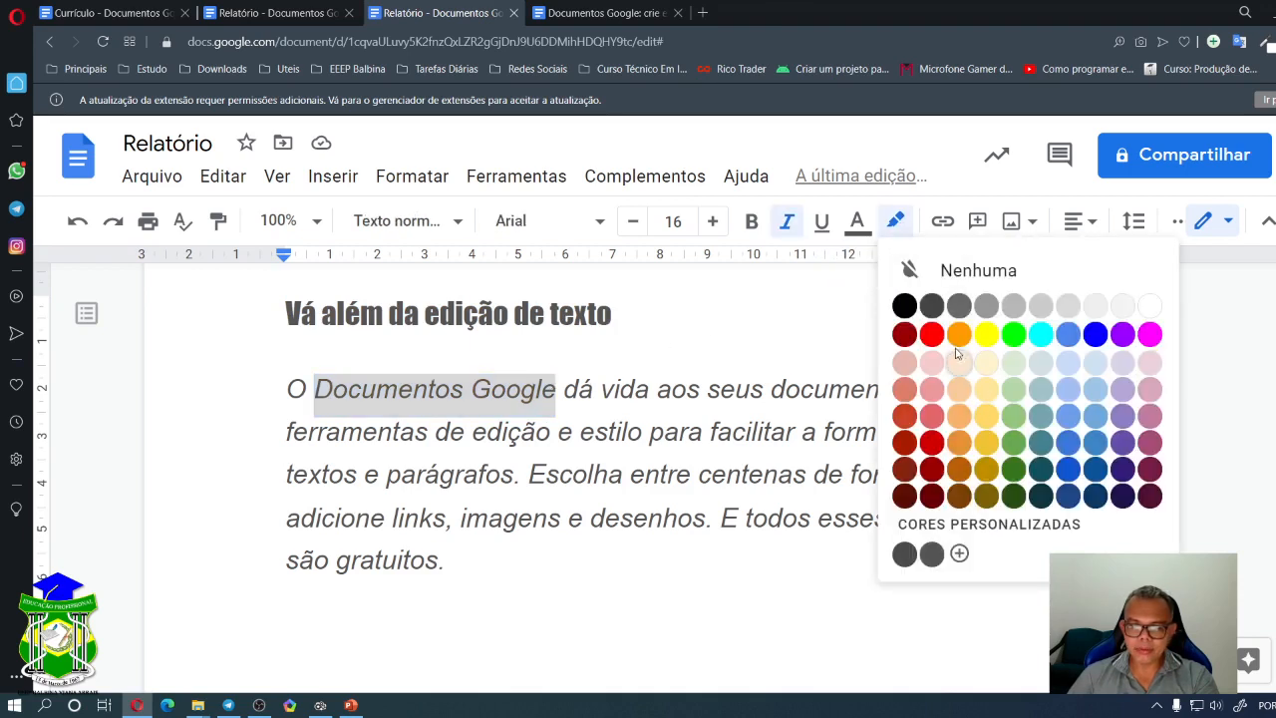
{"action": "left_click", "coordinate": [1068, 416]}
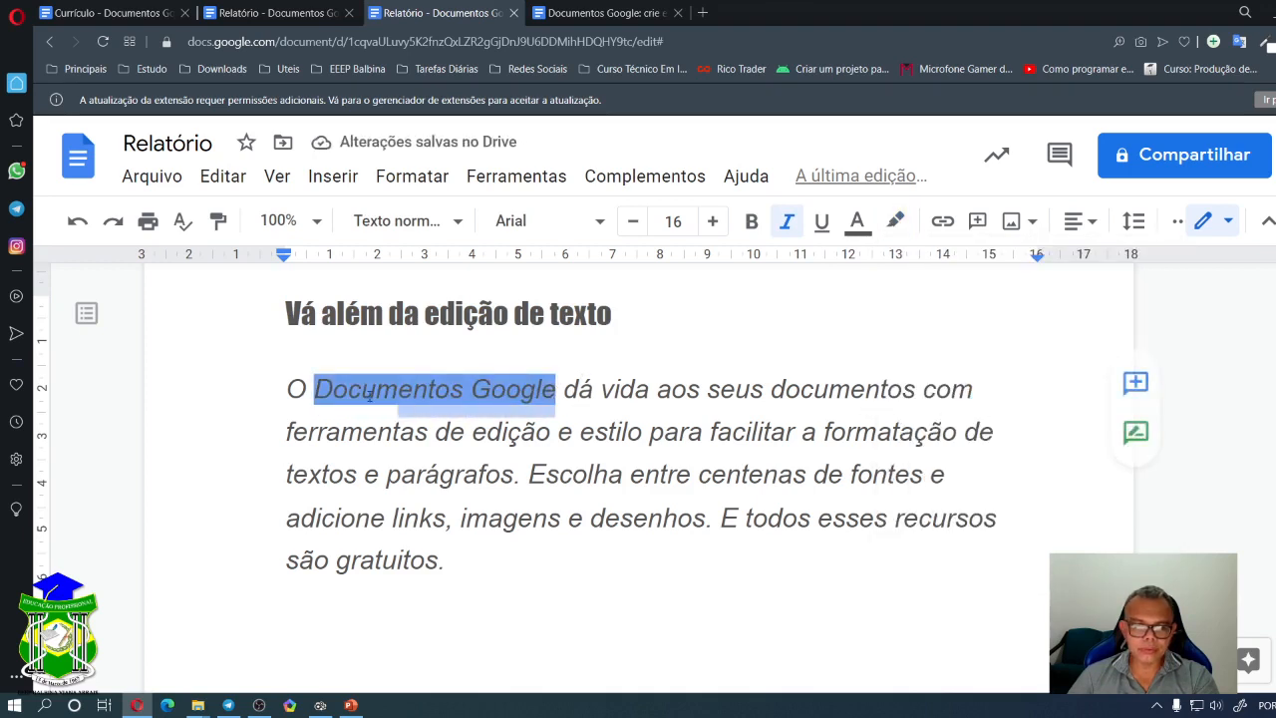
{"action": "left_click_drag", "start_coordinate": [312, 383], "coordinate": [315, 381]}
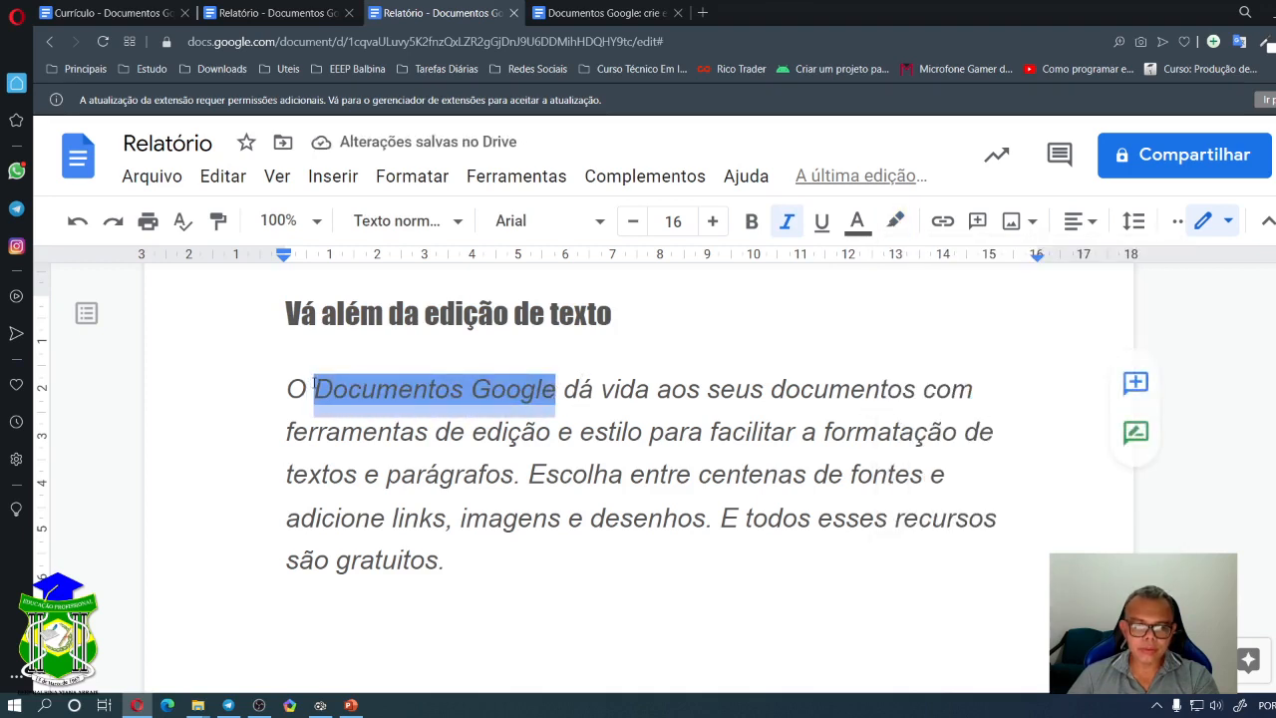
{"action": "left_click", "coordinate": [724, 307]}
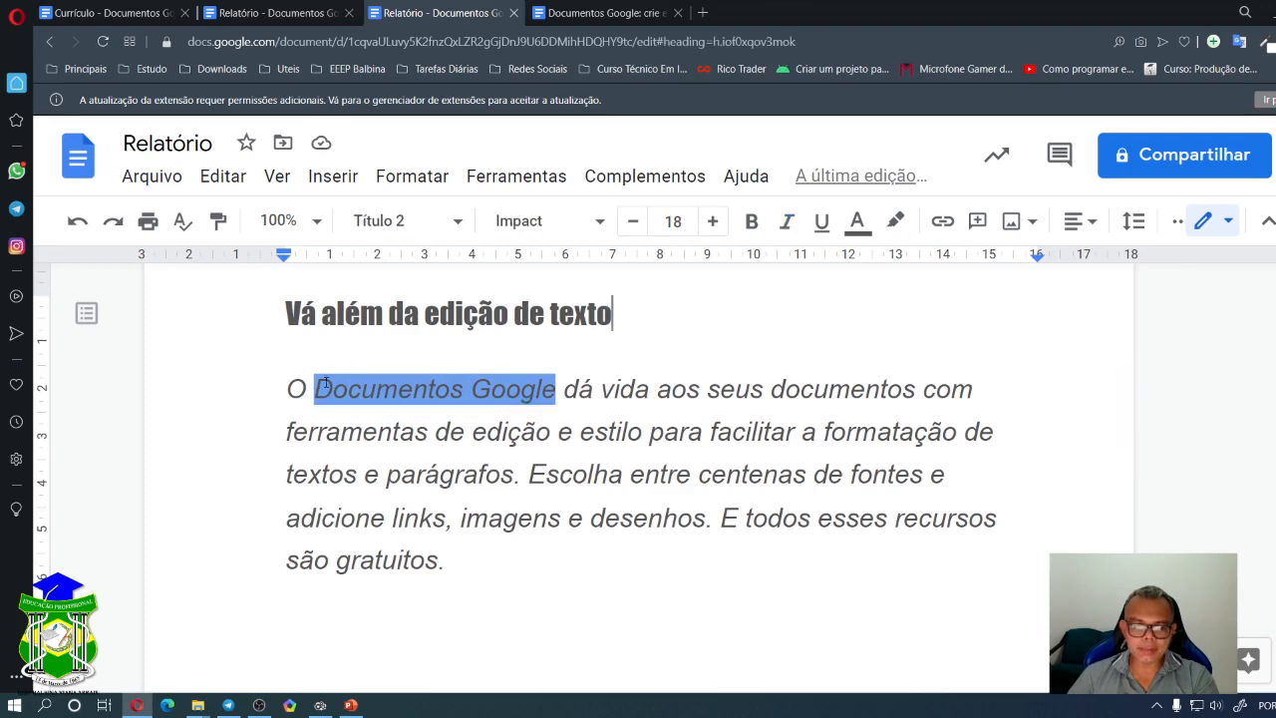
{"action": "left_click_drag", "start_coordinate": [313, 384], "coordinate": [553, 385]}
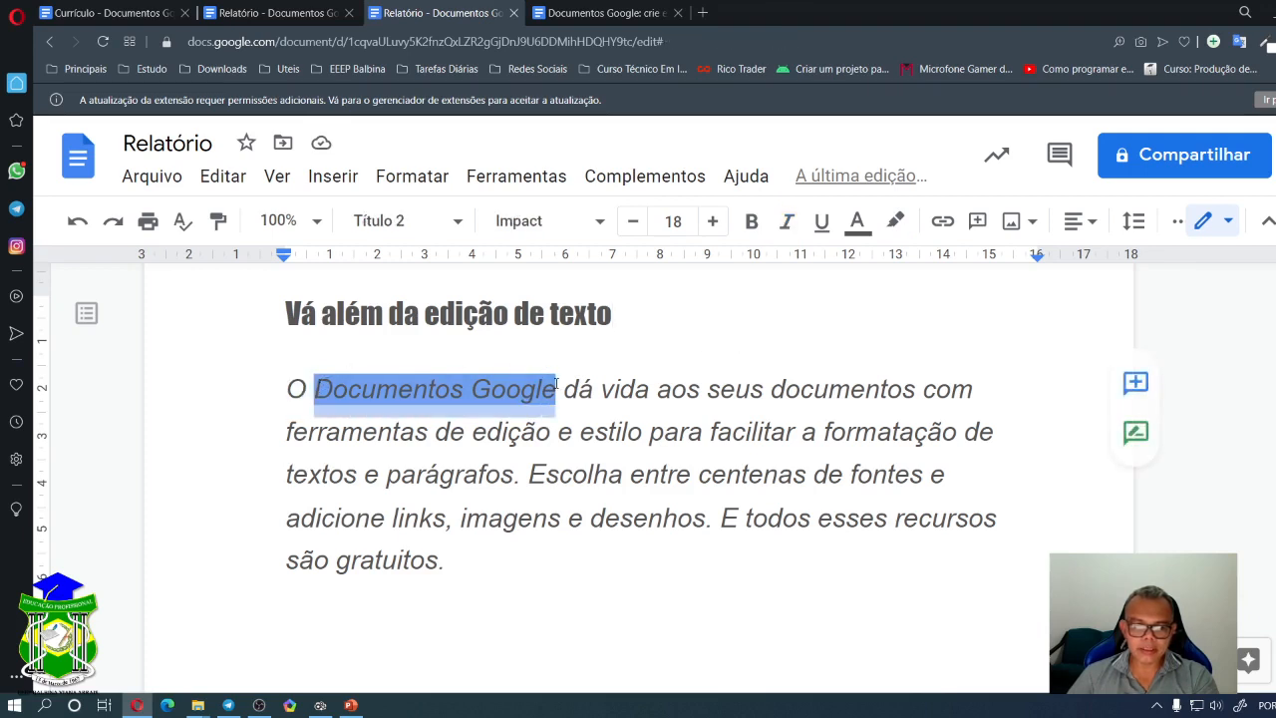
{"action": "left_click", "coordinate": [895, 222]}
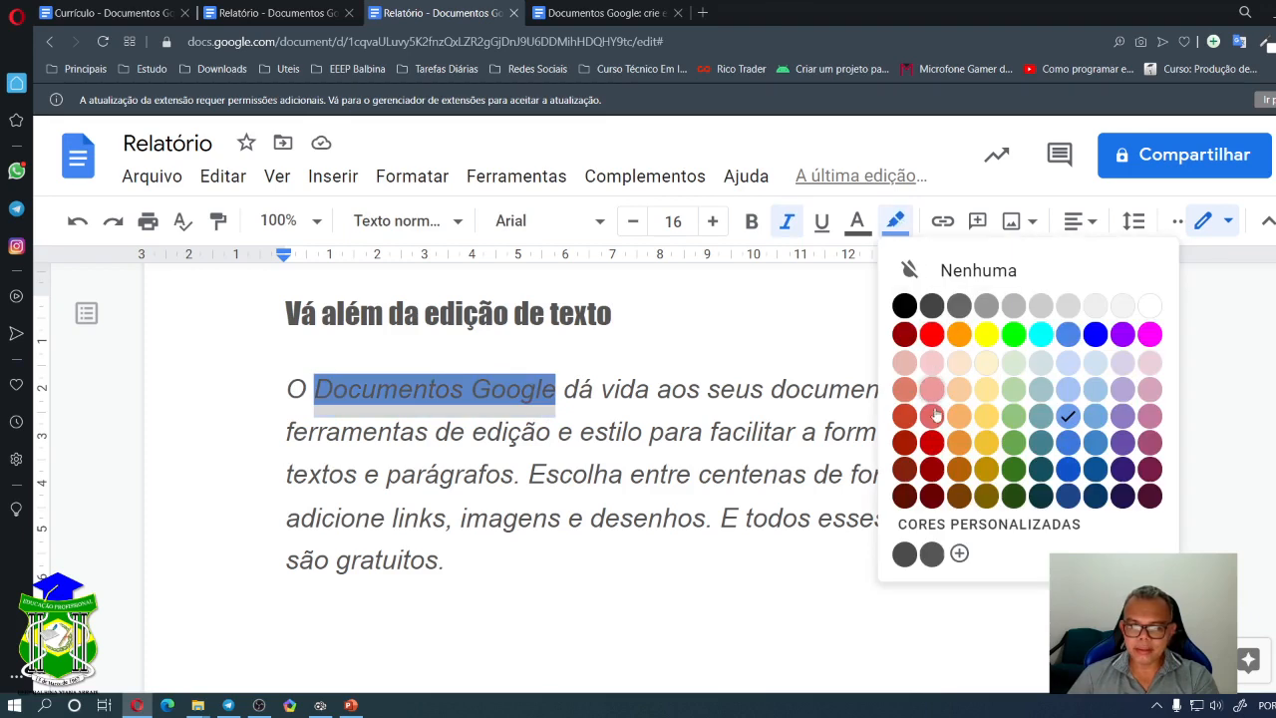
{"action": "left_click", "coordinate": [931, 333]}
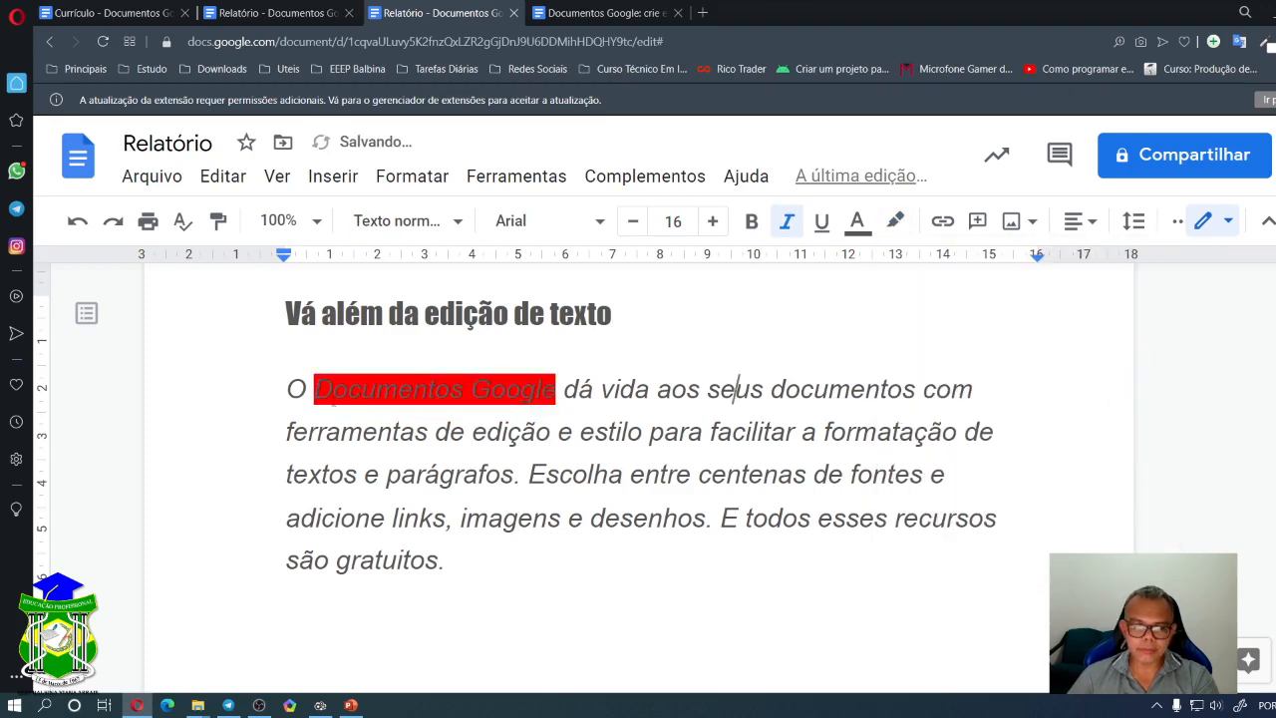
- Make the 'Documentos Google' lettering white and check the result on the red highlight
{"action": "left_click_drag", "start_coordinate": [315, 391], "coordinate": [555, 391]}
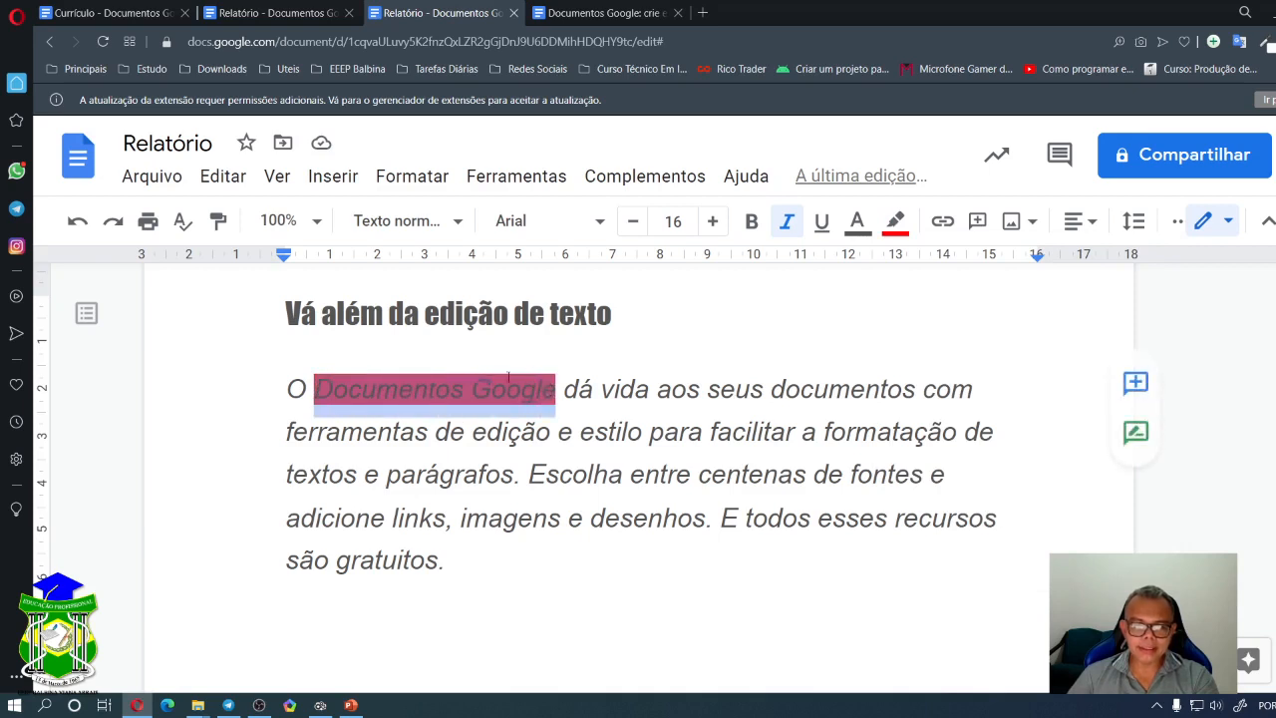
{"action": "left_click", "coordinate": [859, 224]}
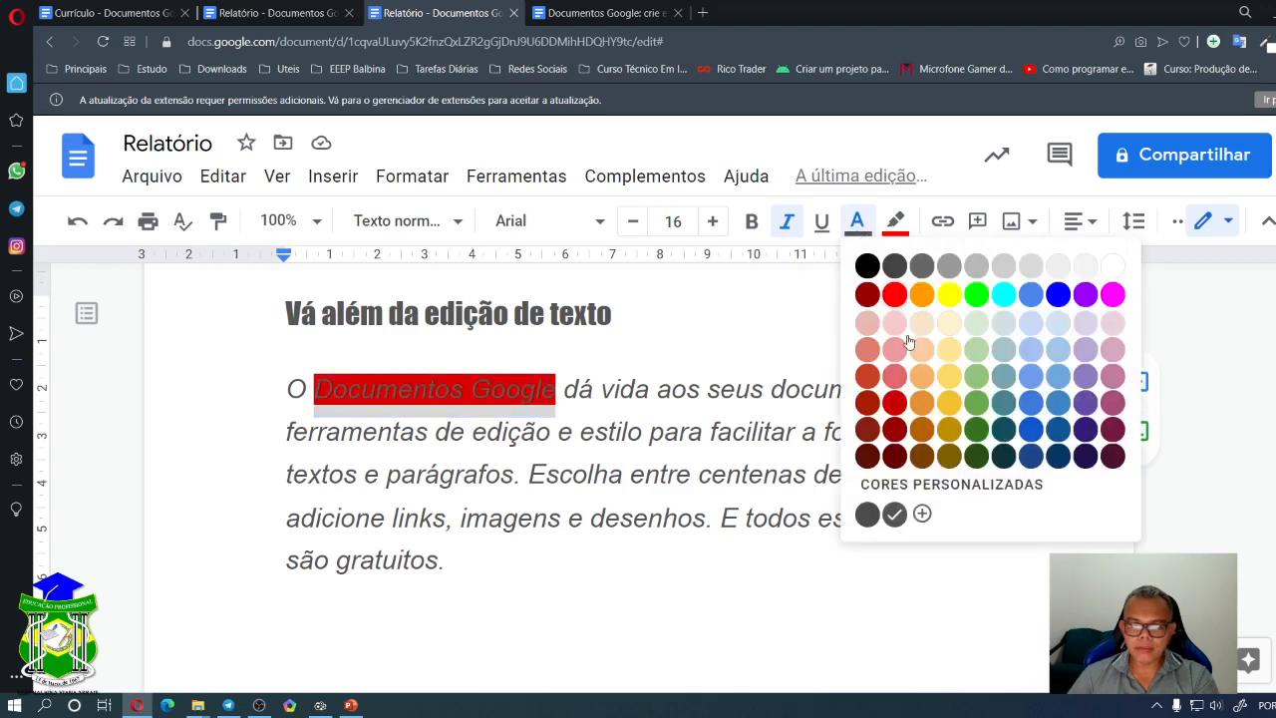
{"action": "left_click", "coordinate": [1113, 267]}
{"action": "left_click", "coordinate": [613, 389]}
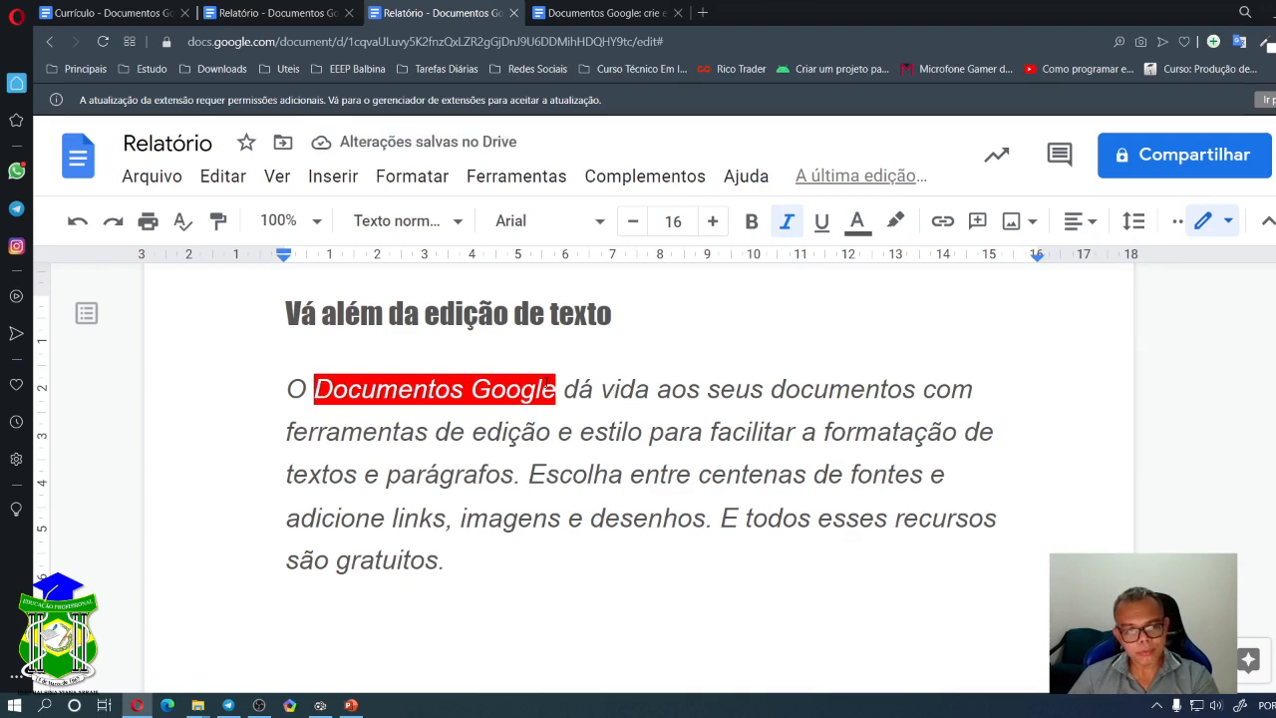
{"action": "left_click_drag", "start_coordinate": [314, 389], "coordinate": [559, 385]}
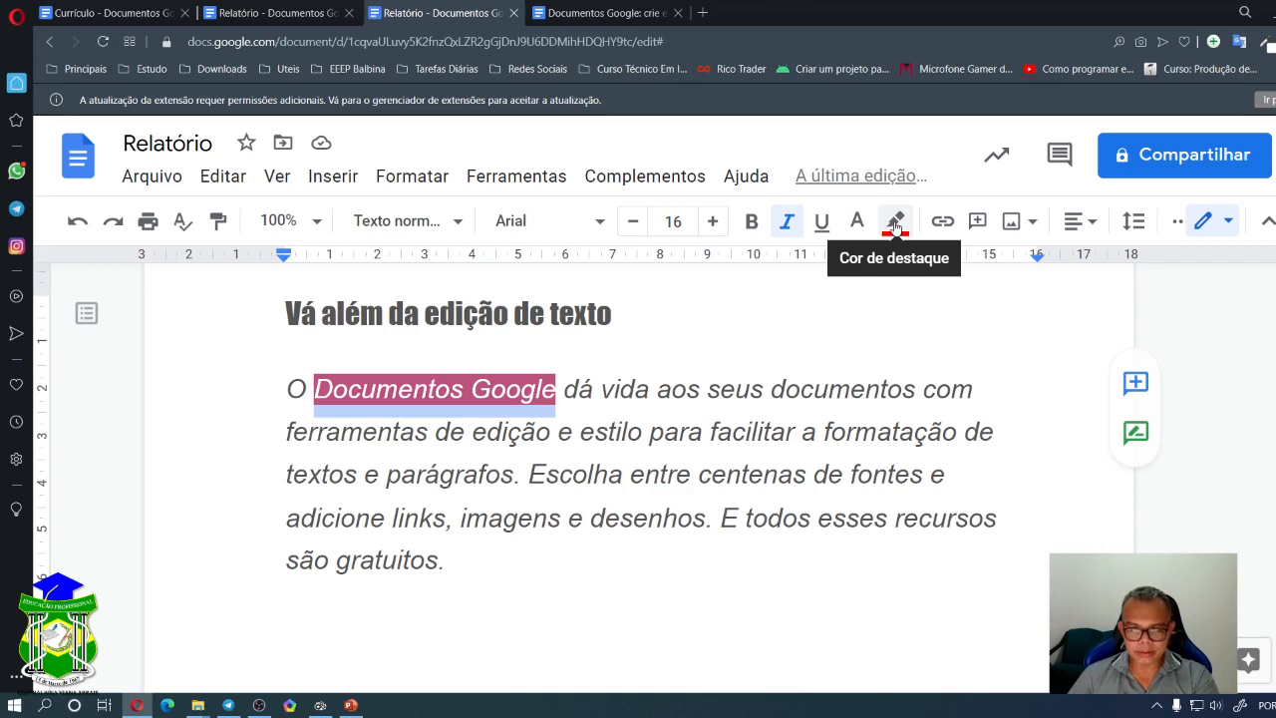
{"action": "left_click", "coordinate": [617, 388]}
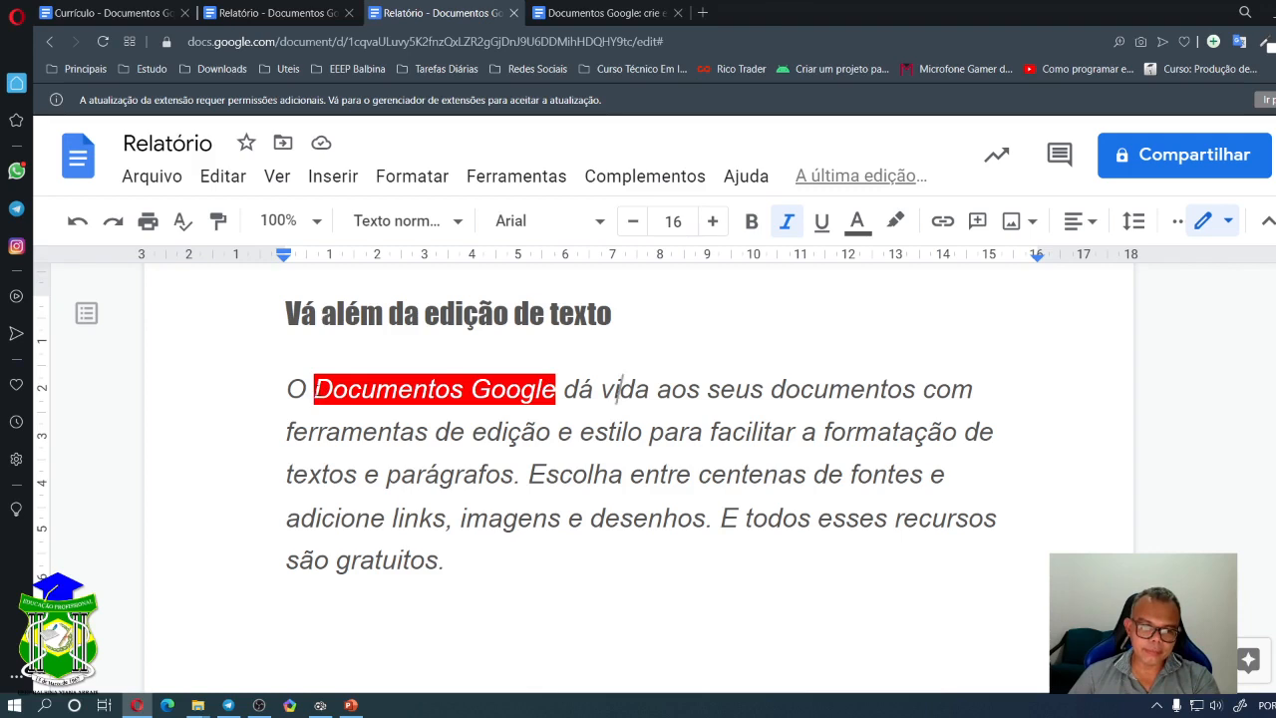
{"action": "left_click_drag", "start_coordinate": [314, 390], "coordinate": [555, 390]}
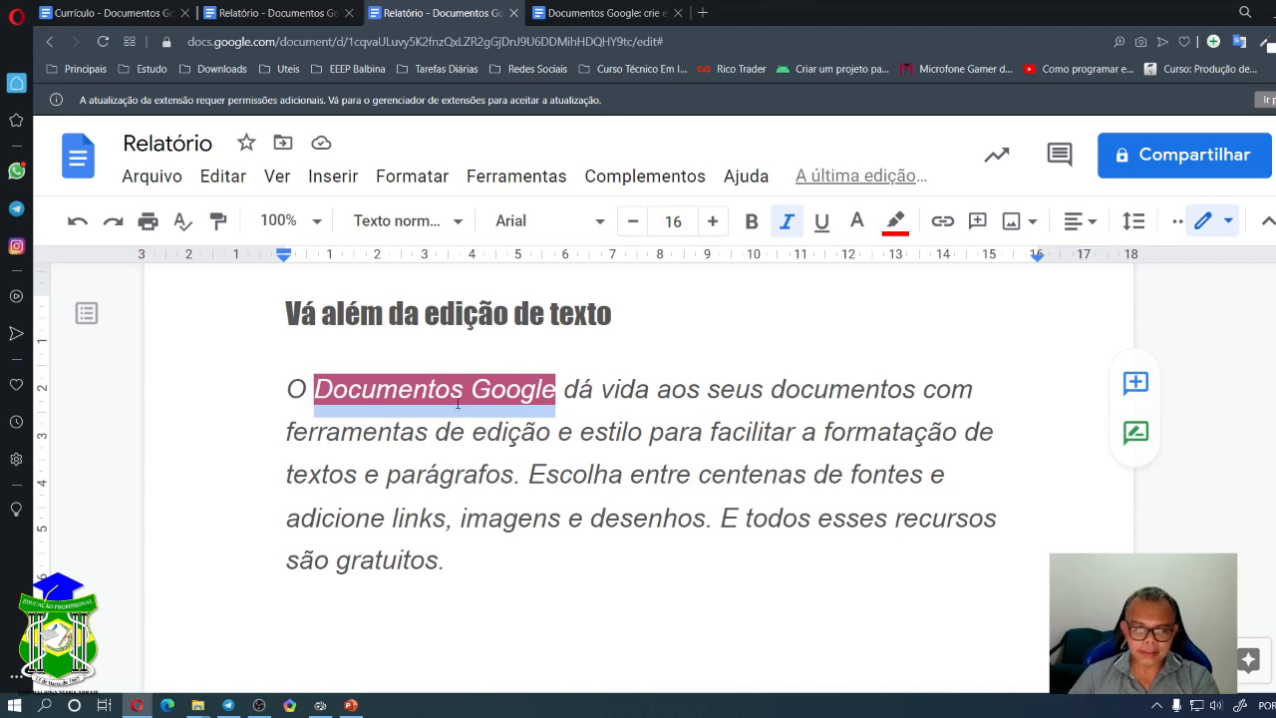
- Link 'Documentos Google' to the Documentos Google web result found by searching 'google docs'
{"action": "left_click", "coordinate": [943, 223]}
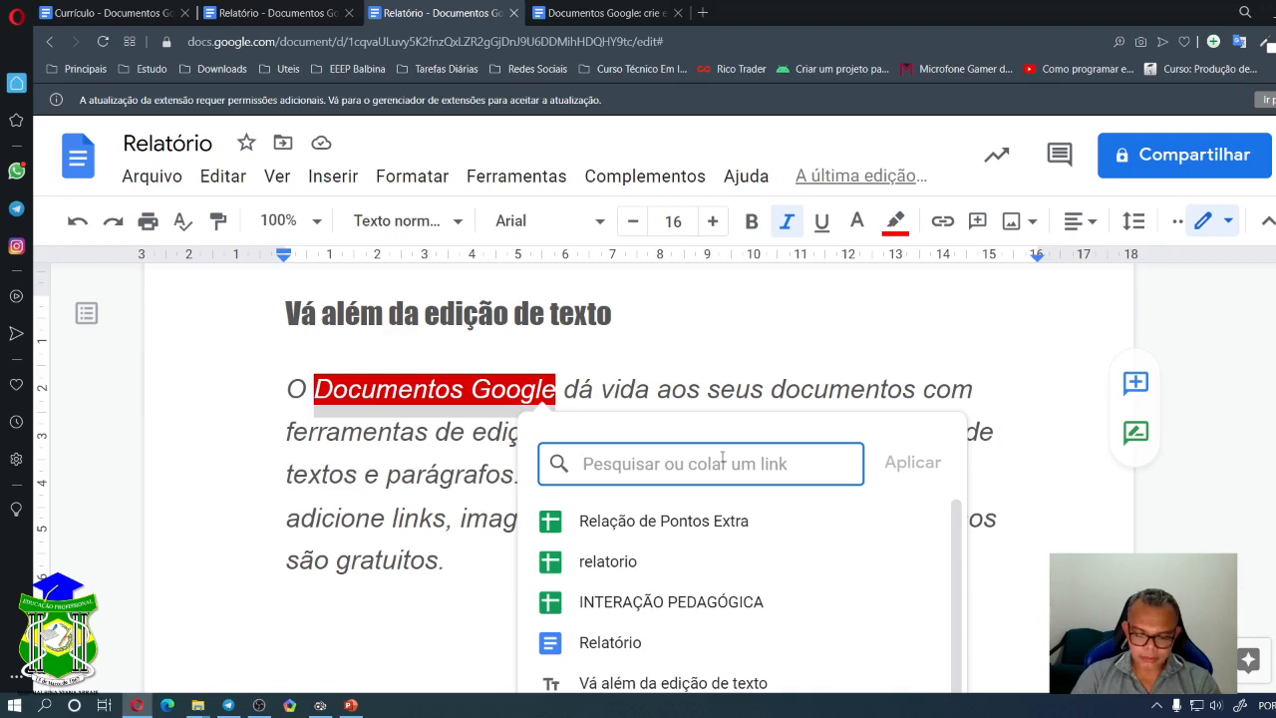
{"action": "type", "text": "google"}
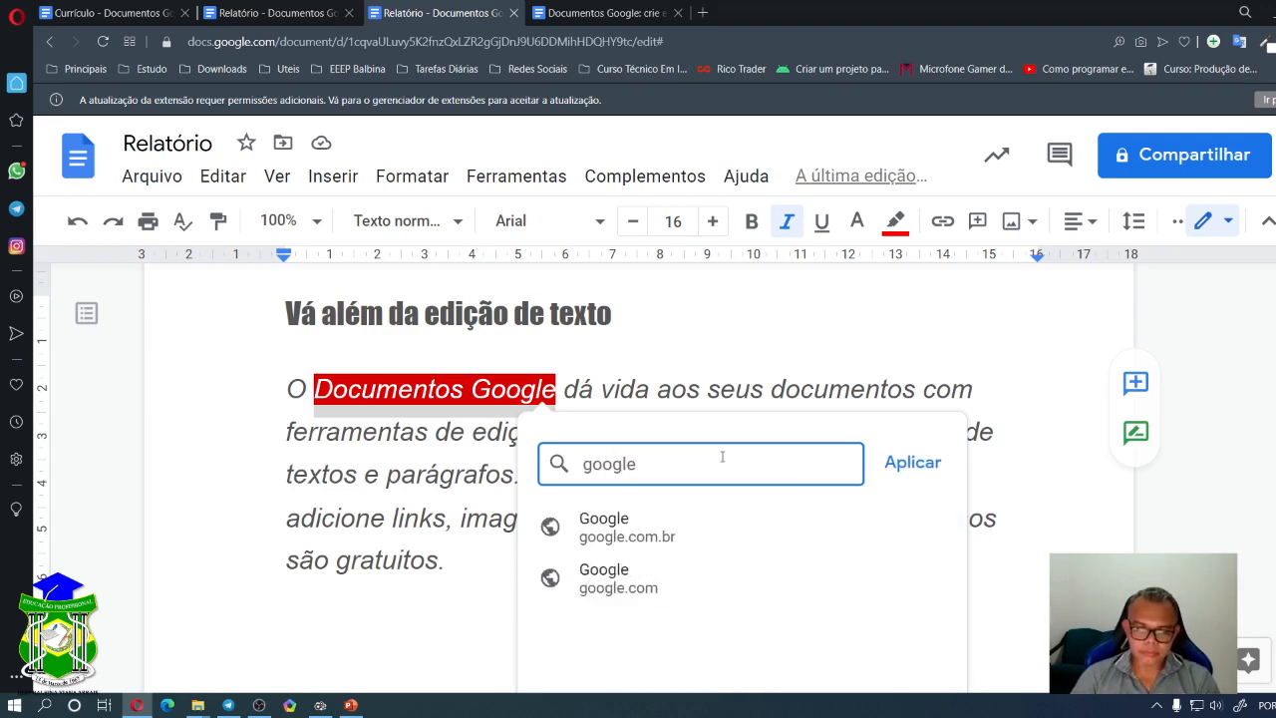
{"action": "type", "text": " docs"}
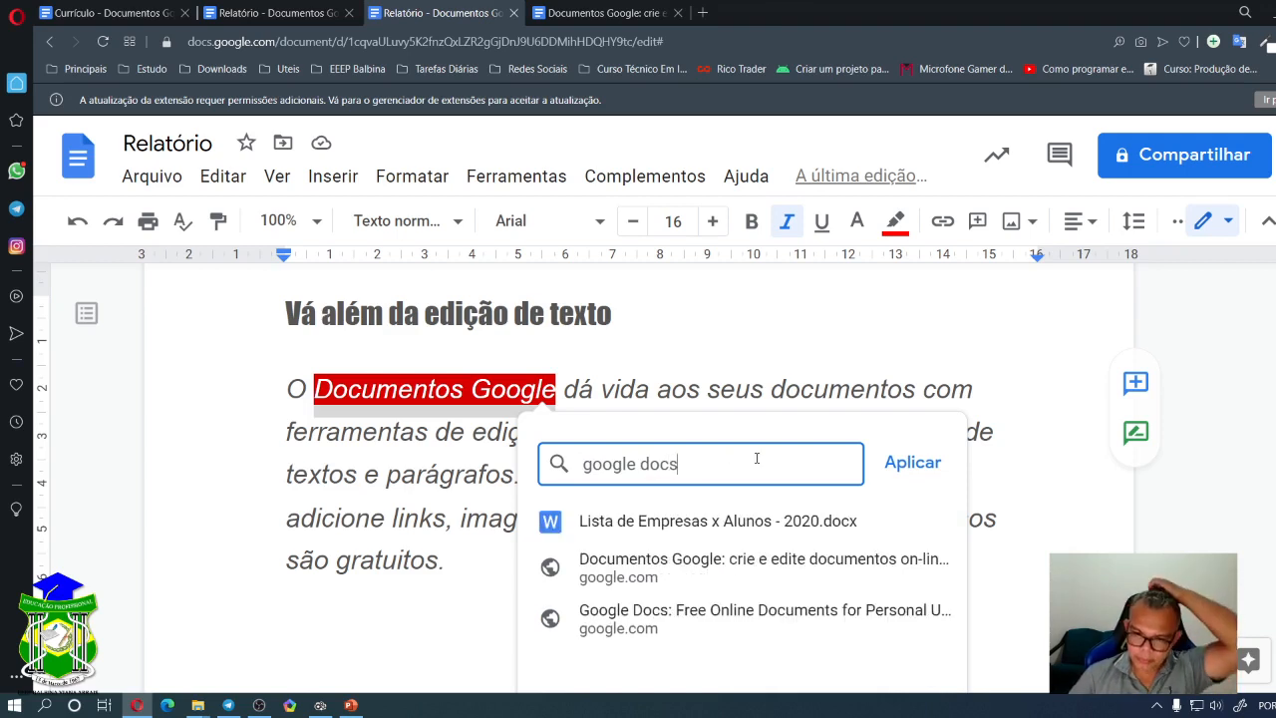
{"action": "left_click", "coordinate": [631, 568]}
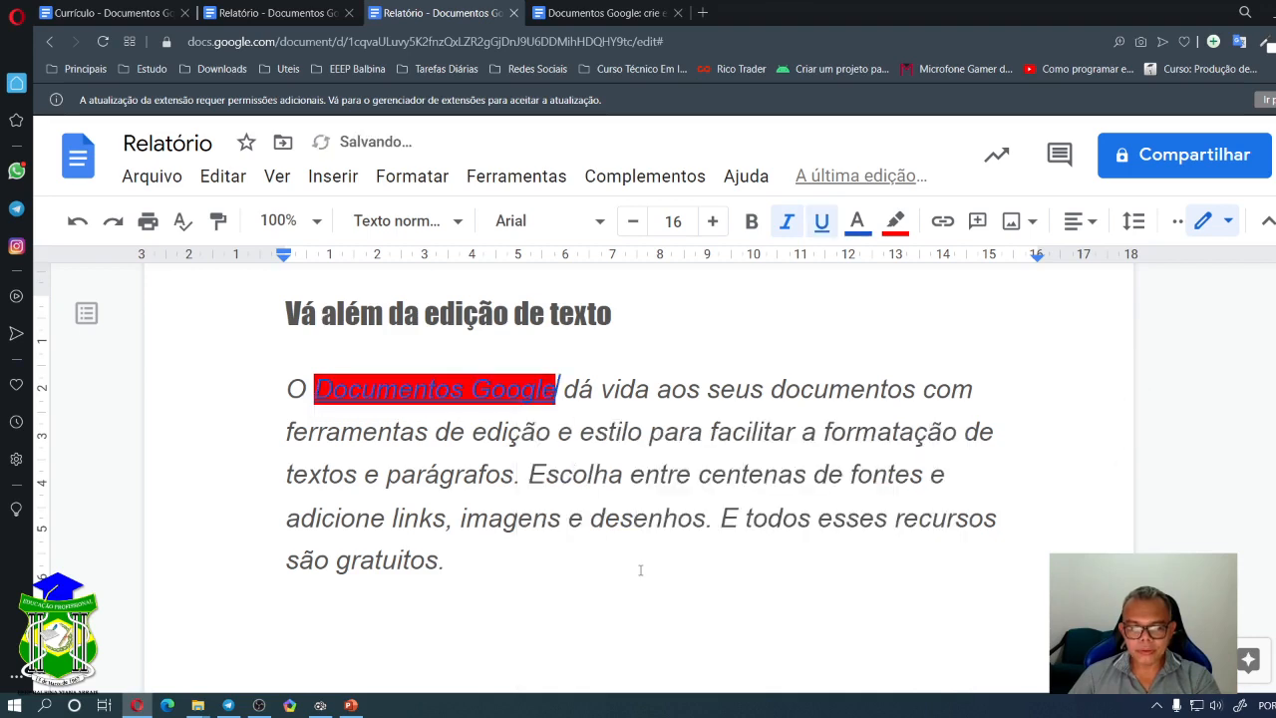
{"action": "scroll", "coordinate": [725, 451], "scroll_direction": "down", "scroll_amount": 1}
{"action": "scroll", "coordinate": [726, 454], "scroll_direction": "up", "scroll_amount": 1}
{"action": "left_click", "coordinate": [484, 389]}
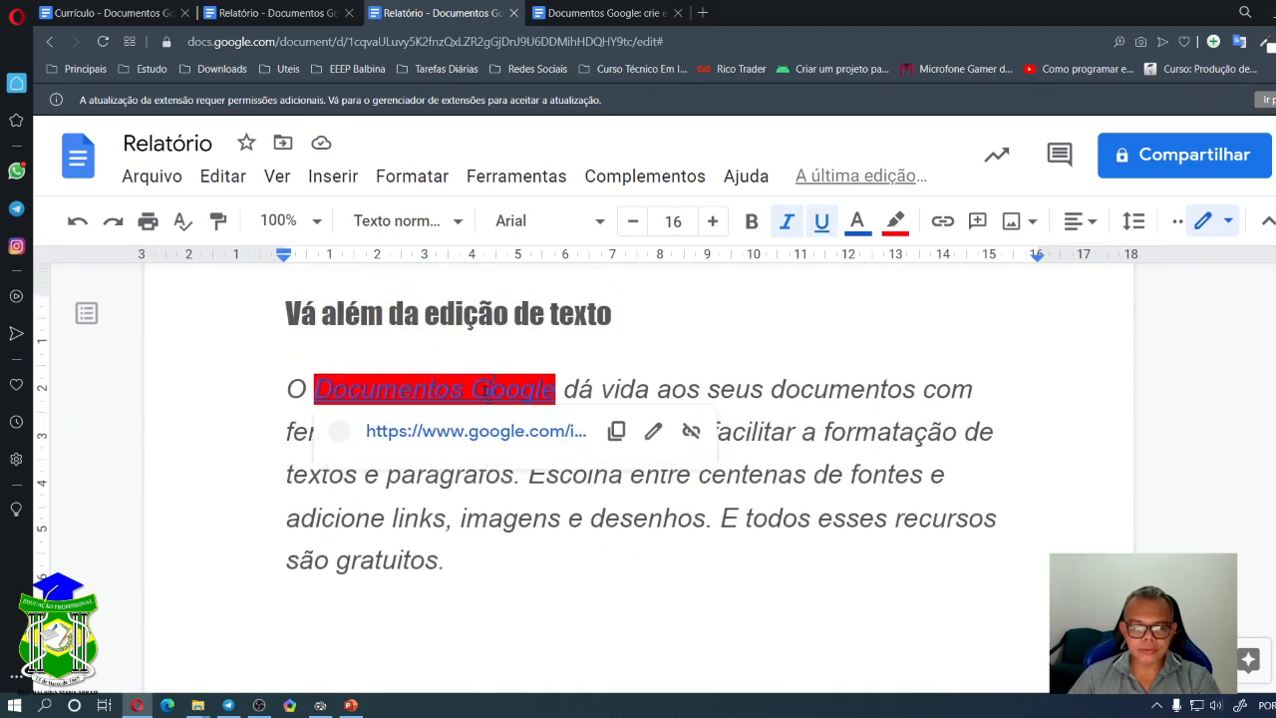
{"action": "left_click", "coordinate": [631, 363]}
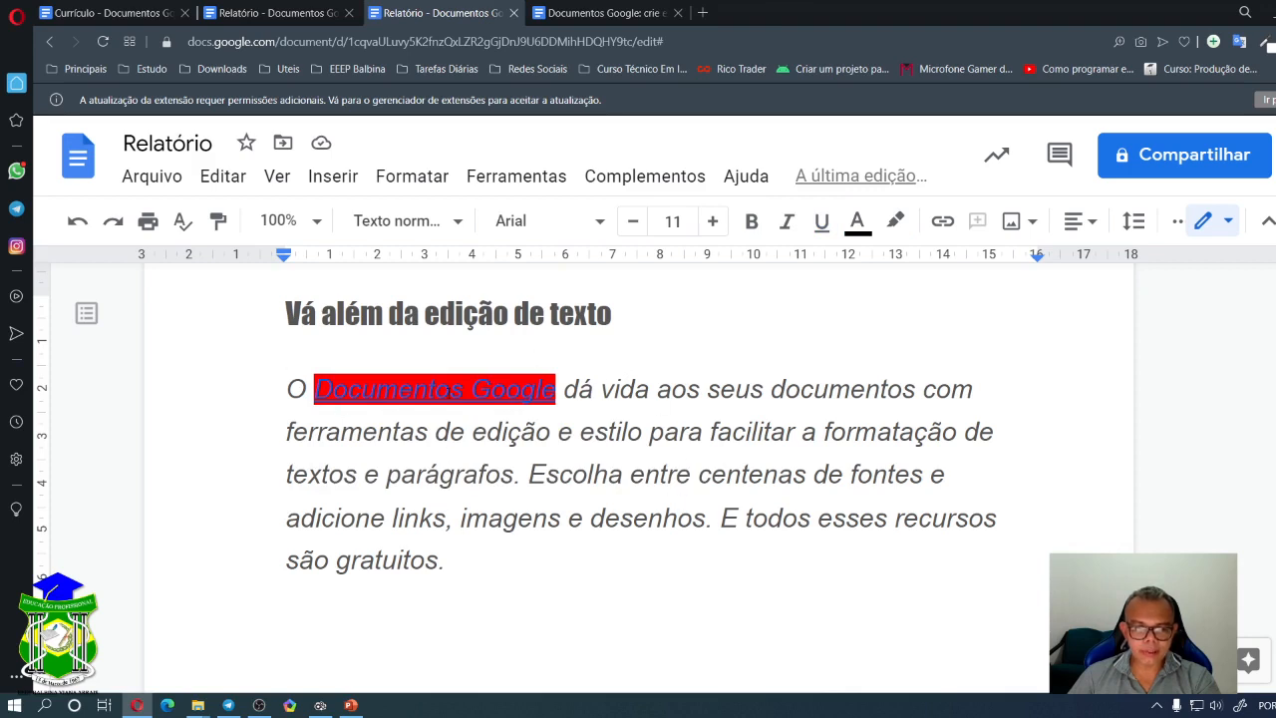
{"action": "left_click", "coordinate": [469, 389]}
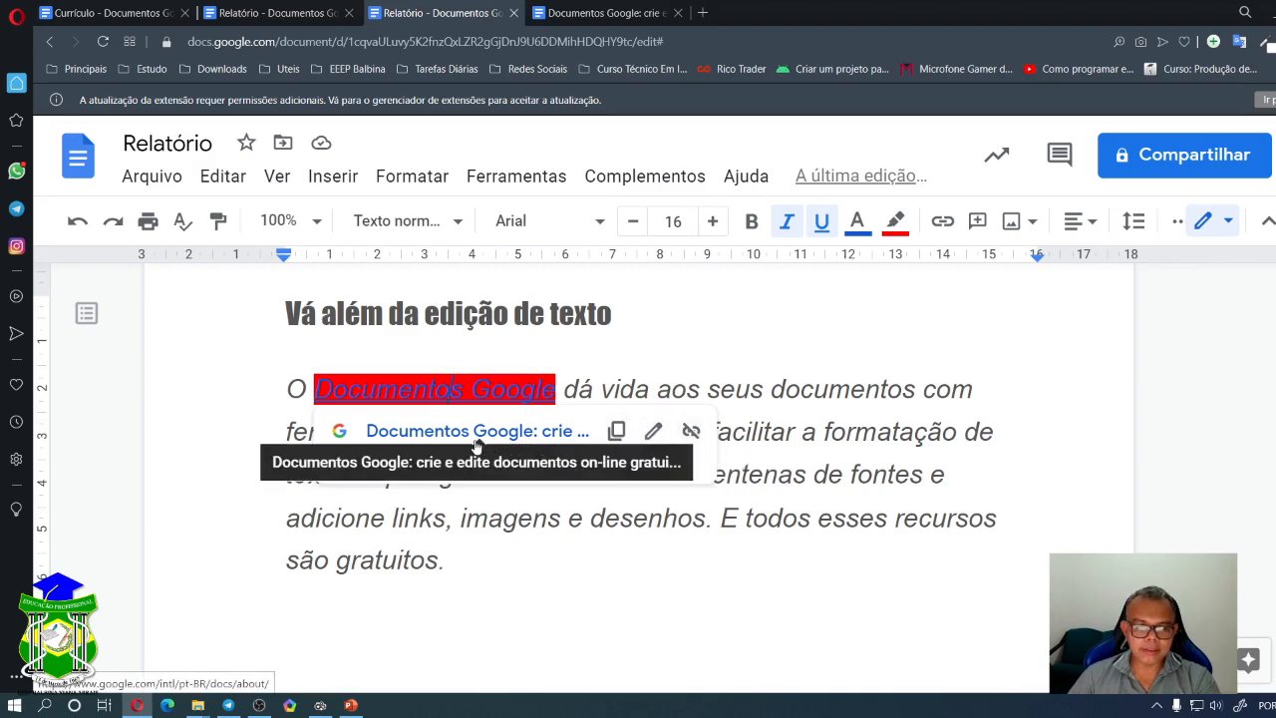
- Close the opened Documentos Google page and remove the link from 'Documentos Google'
{"action": "left_click", "coordinate": [436, 443]}
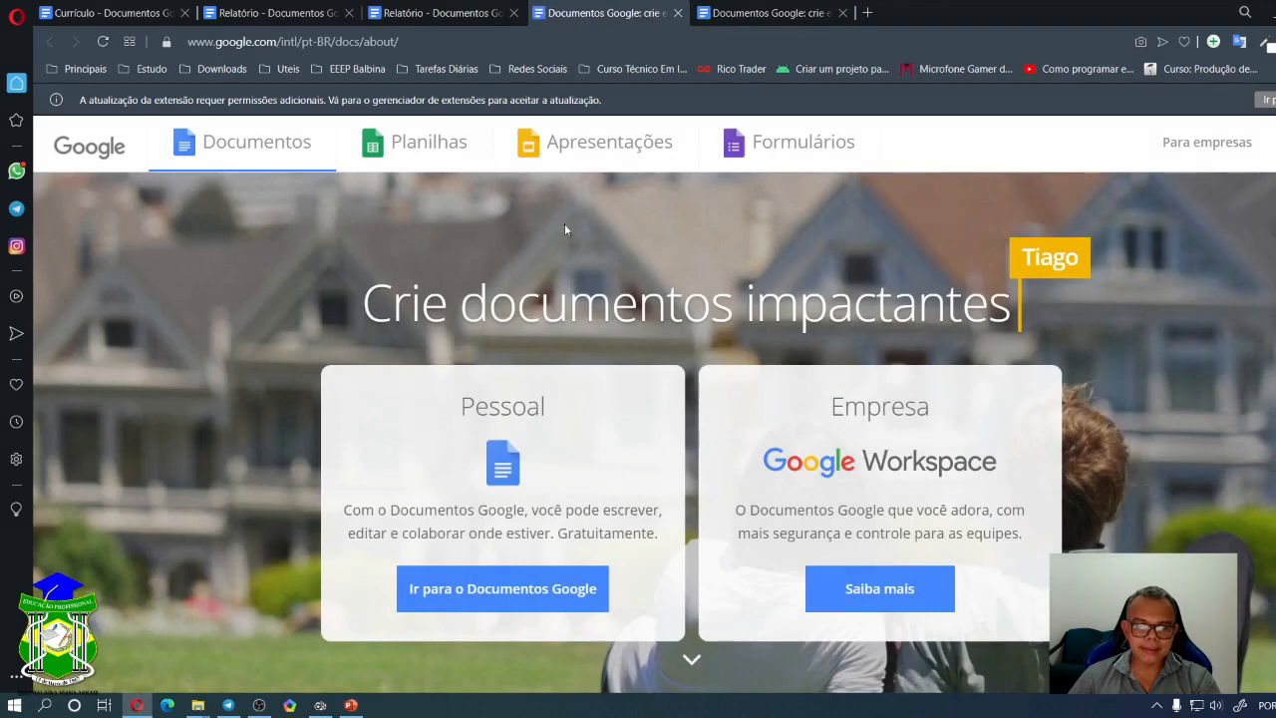
{"action": "left_click", "coordinate": [676, 14]}
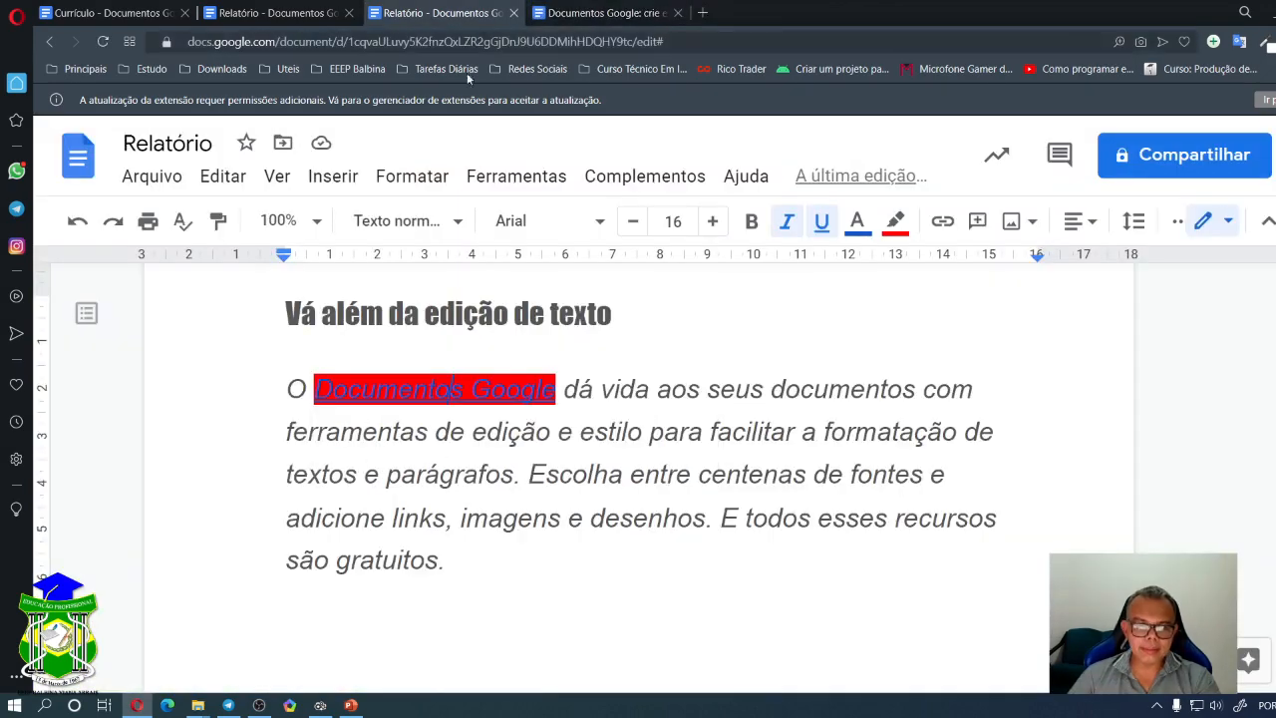
{"action": "left_click", "coordinate": [628, 382]}
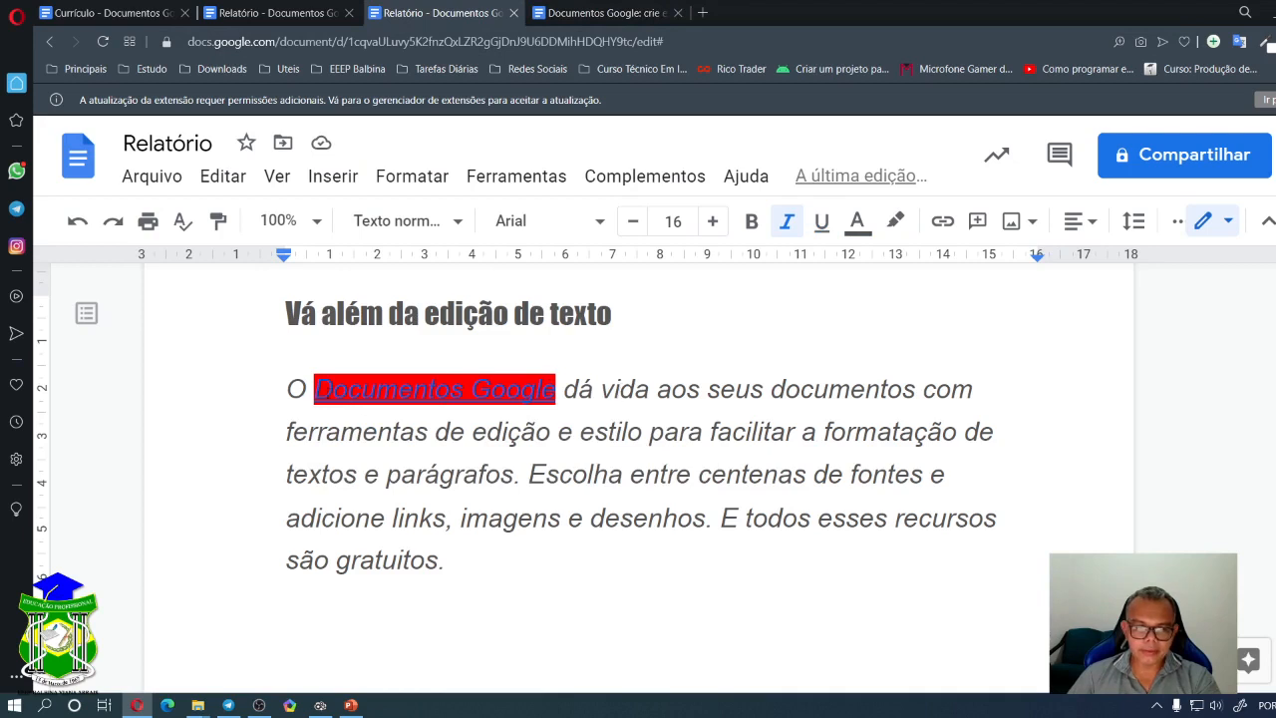
{"action": "left_click_drag", "start_coordinate": [314, 391], "coordinate": [556, 391]}
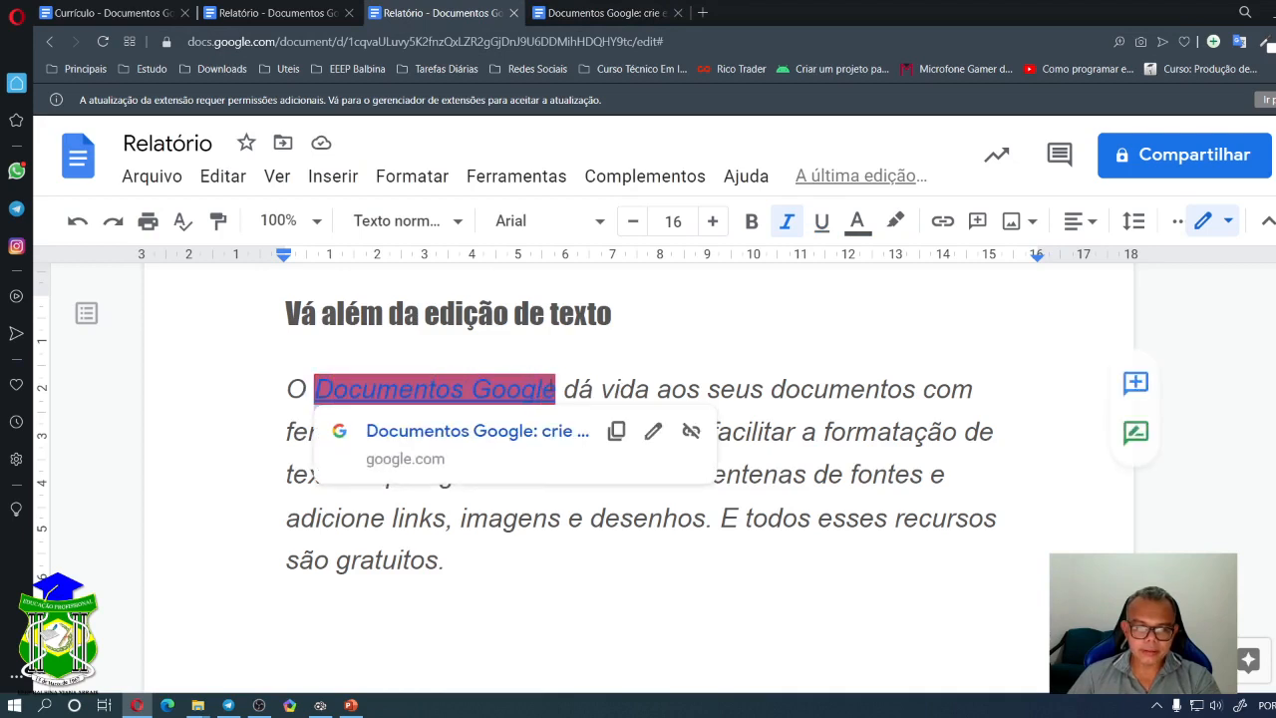
{"action": "left_click", "coordinate": [692, 432]}
{"action": "left_click", "coordinate": [615, 431]}
- Set the 'Documentos Google' text colour to white
{"action": "left_click_drag", "start_coordinate": [556, 391], "coordinate": [317, 391]}
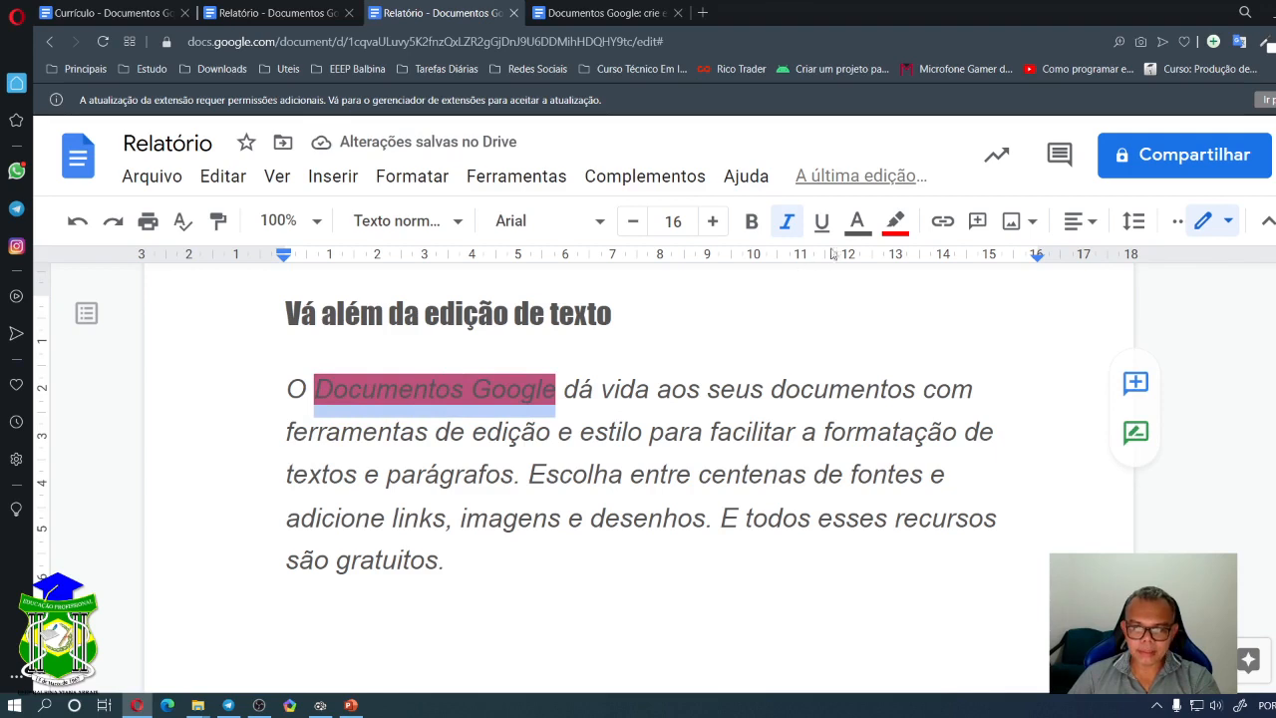
{"action": "left_click", "coordinate": [856, 221]}
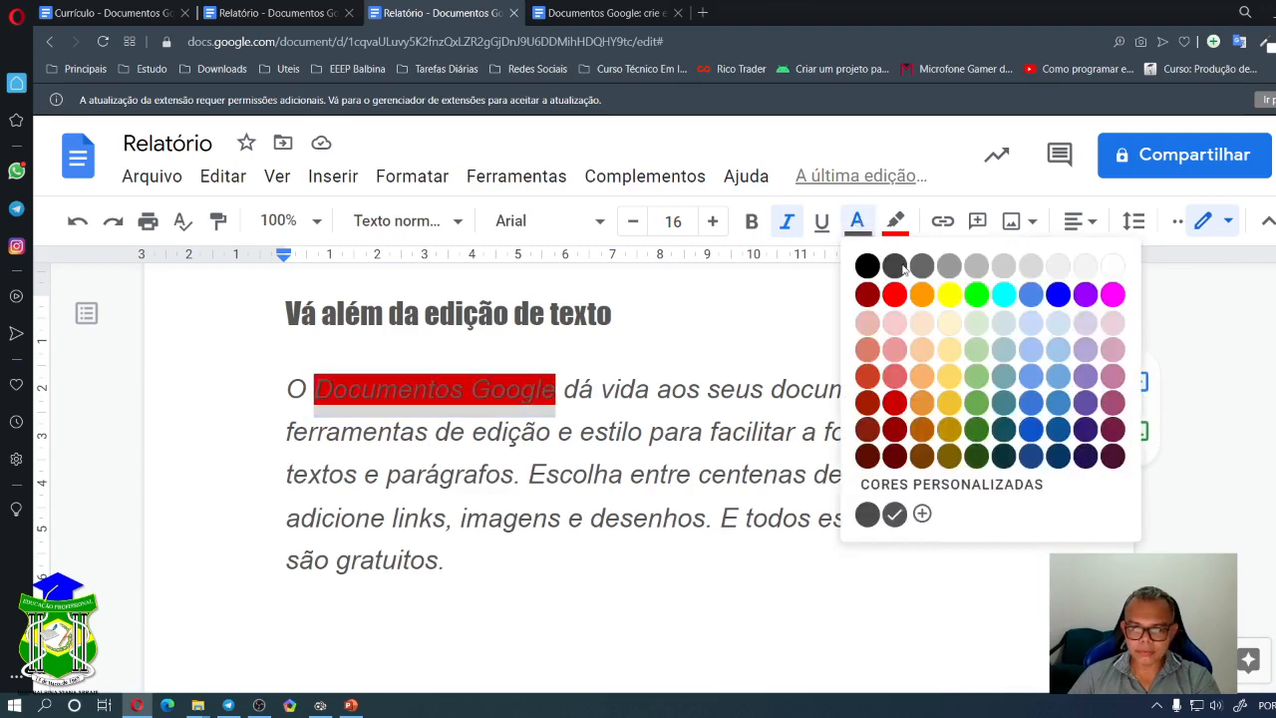
{"action": "left_click", "coordinate": [1112, 267]}
{"action": "left_click", "coordinate": [531, 417]}
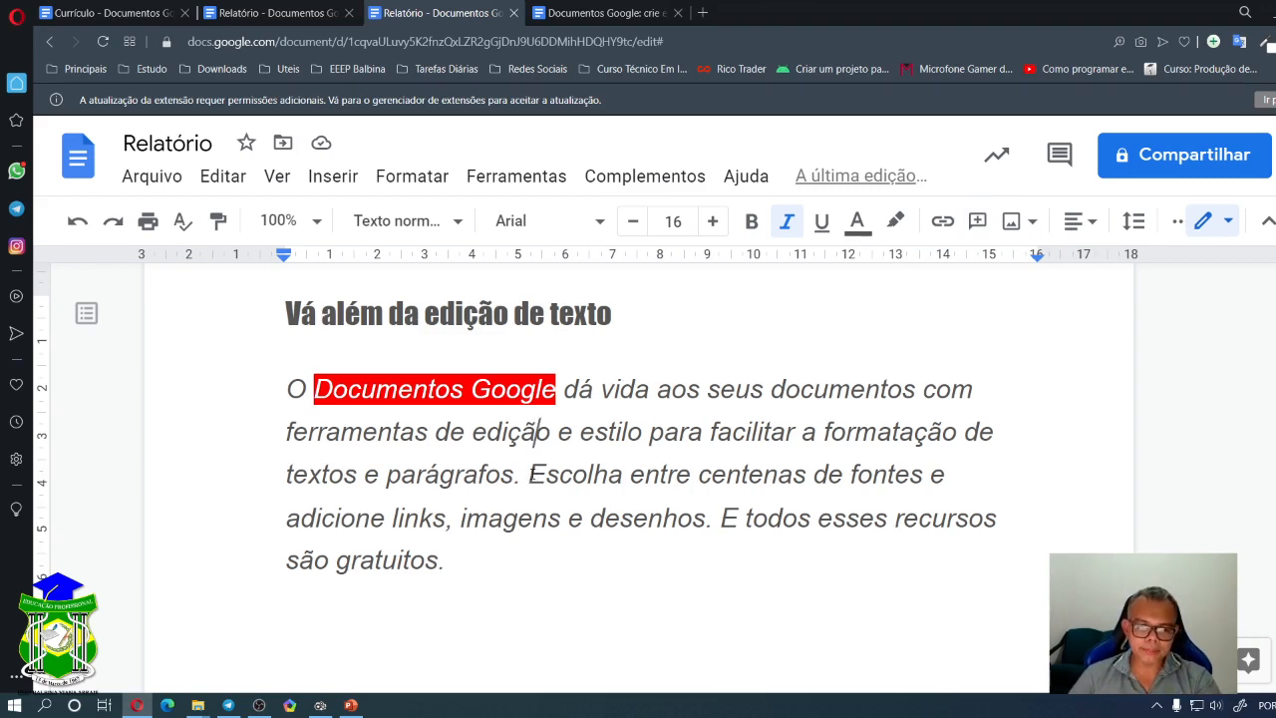
- Comment 'você precisa ajustar essa frase, pois contesto.' on the 'Escolha entre centenas de fontes…' sentence
{"action": "left_click_drag", "start_coordinate": [529, 474], "coordinate": [714, 519]}
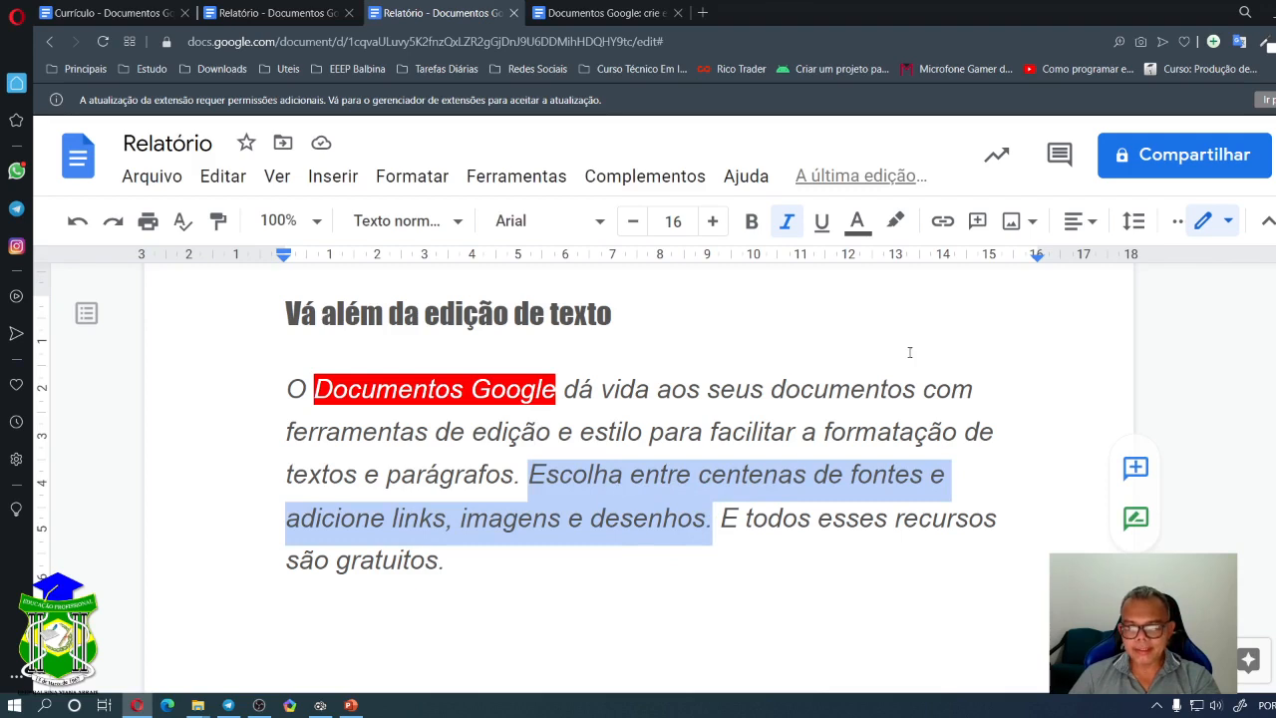
{"action": "left_click", "coordinate": [979, 226]}
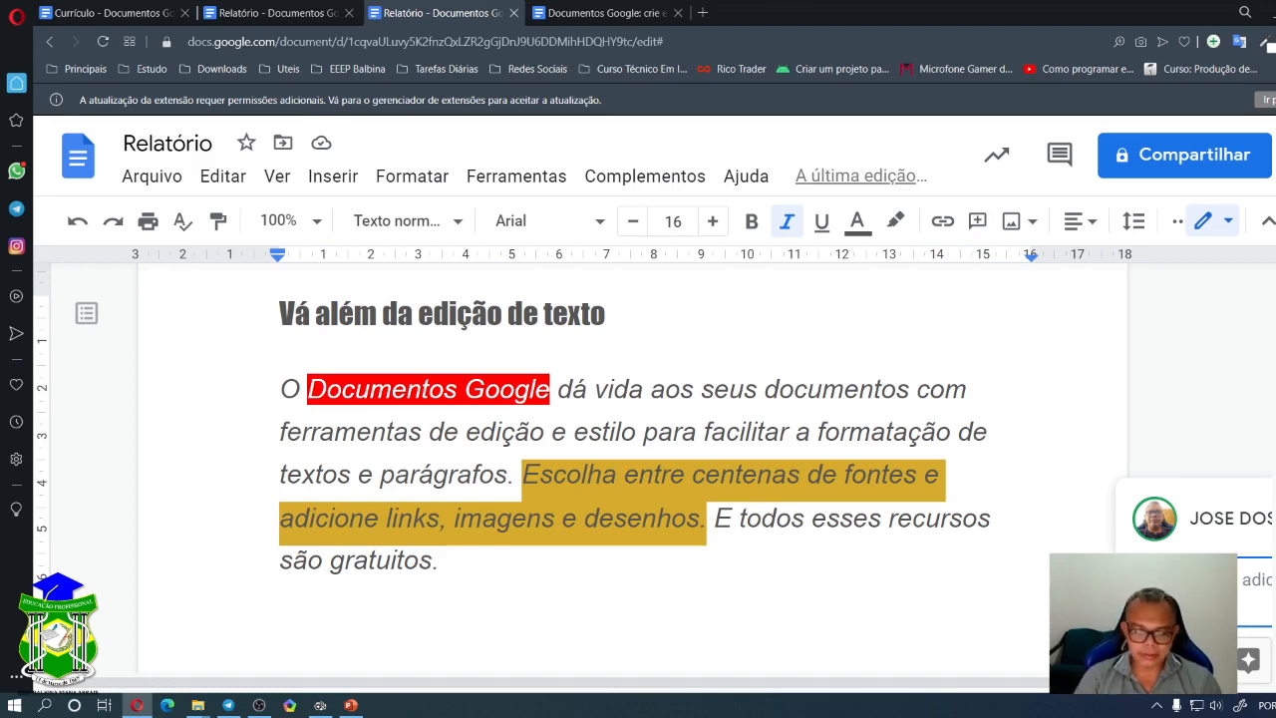
{"action": "type", "text": "E"}
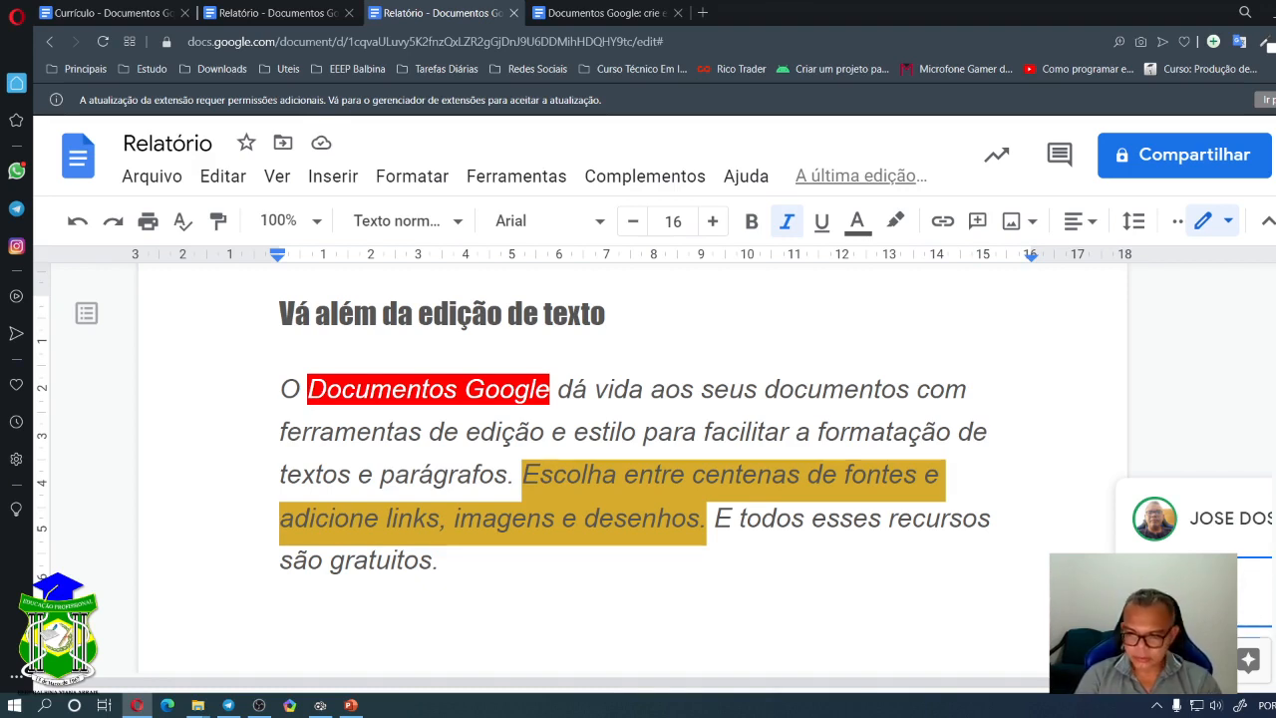
{"action": "type", "text": " pre"}
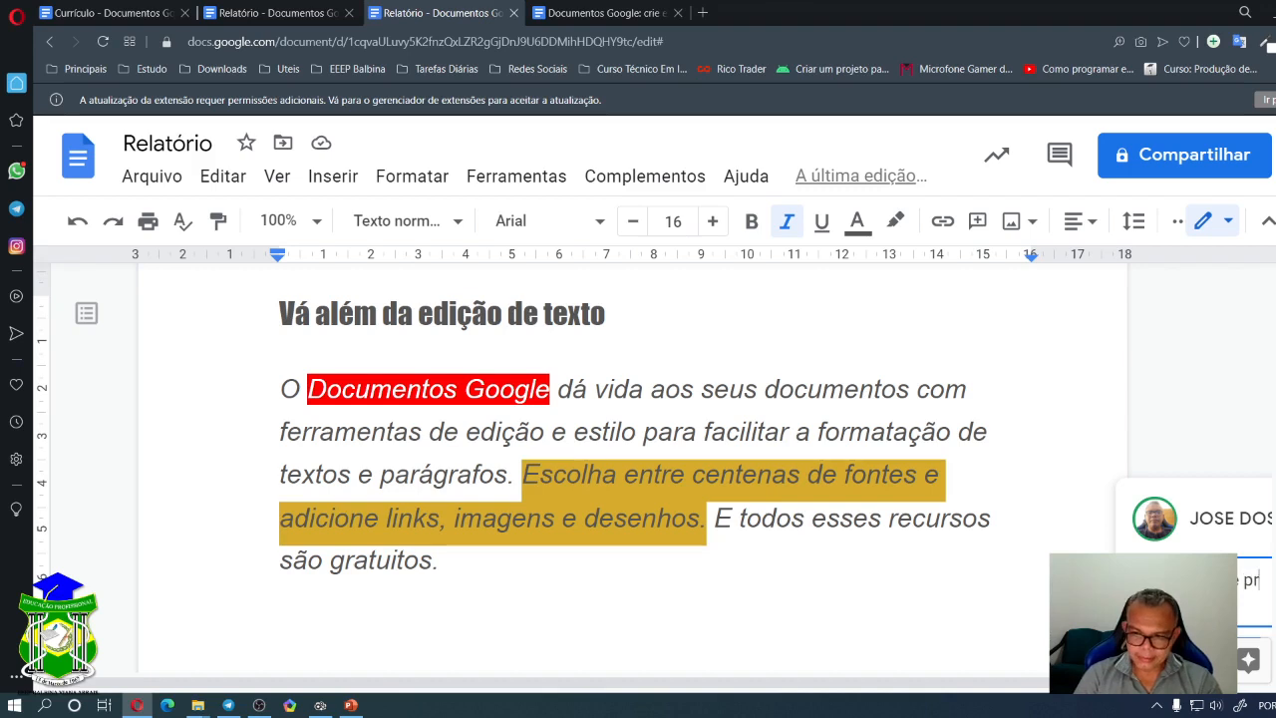
{"action": "key", "text": "BackSpace"}
{"action": "key", "text": "BackSpace"}
{"action": "key", "text": "BackSpace"}
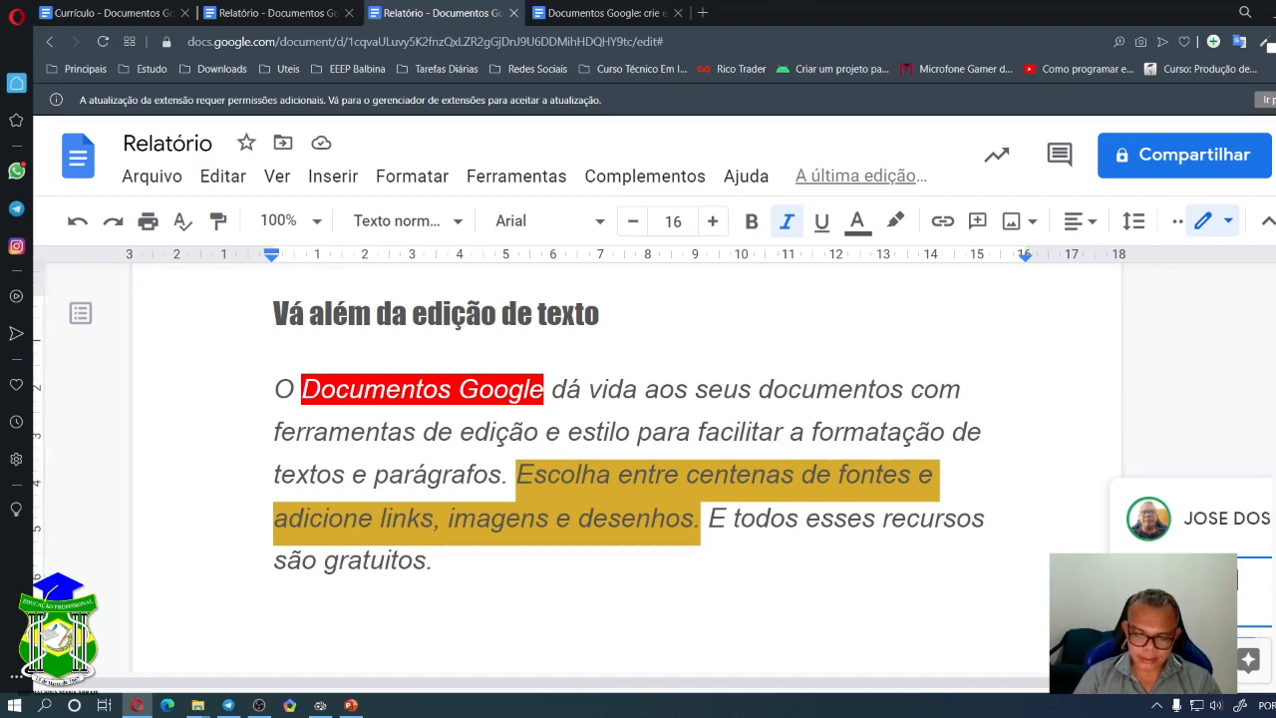
{"action": "type", "text": "você prec"}
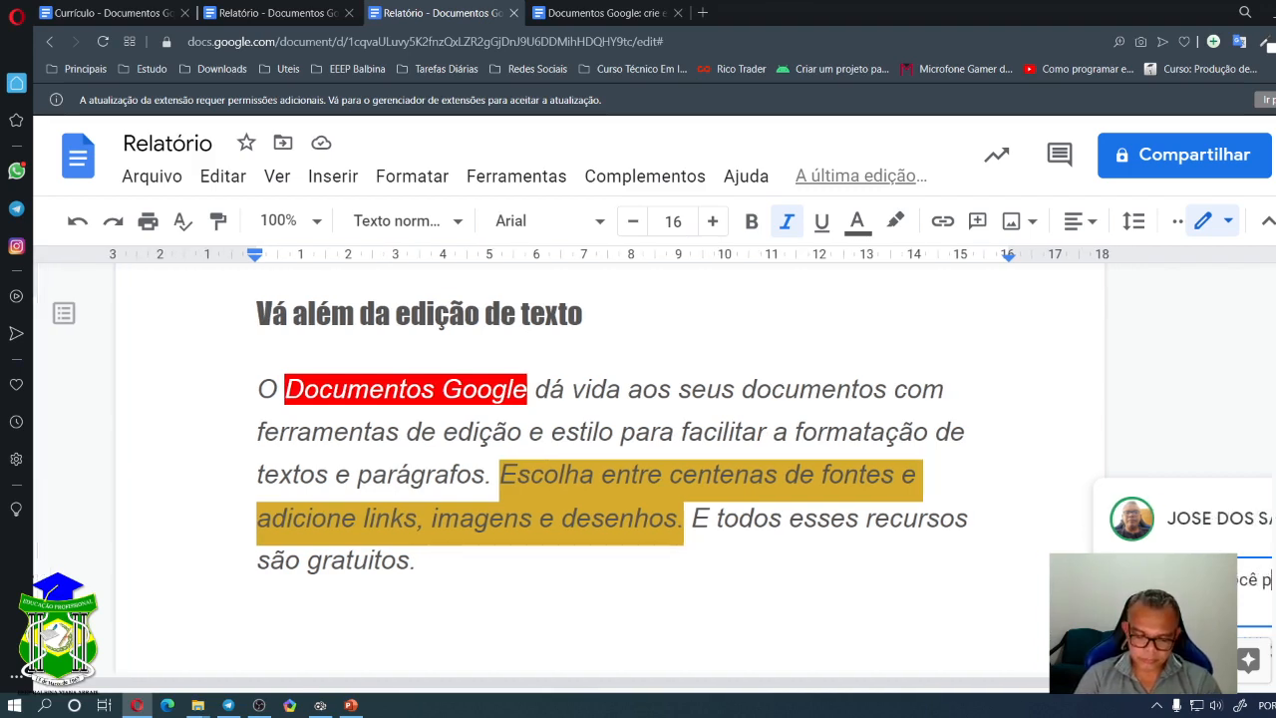
{"action": "type", "text": "isa ajustar "}
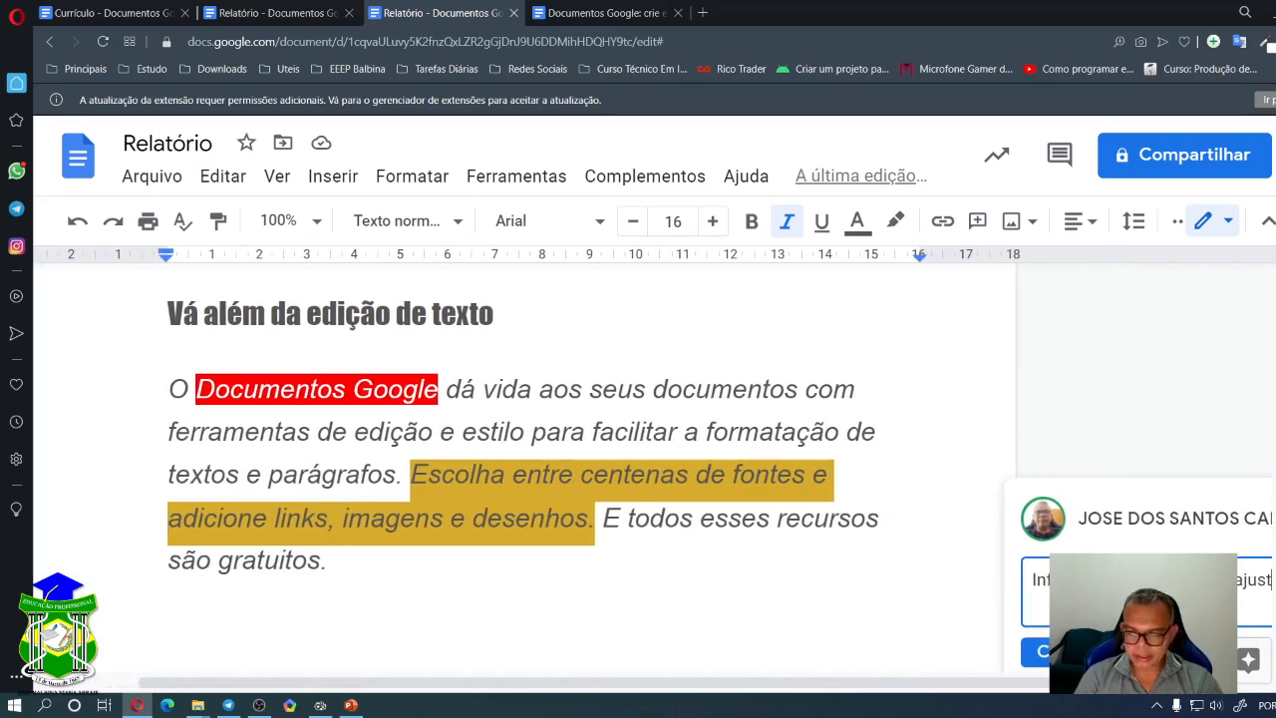
{"action": "type", "text": "essa g"}
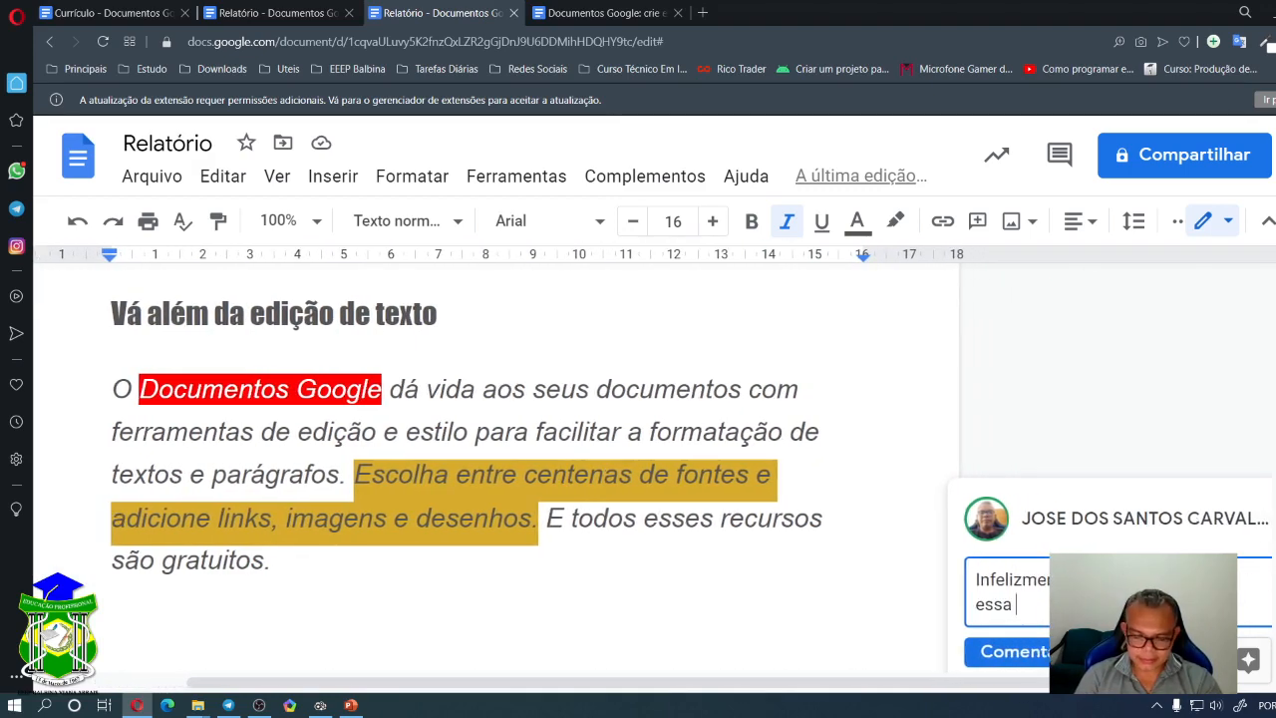
{"action": "key", "text": "BackSpace"}
{"action": "type", "text": "frase, pois"}
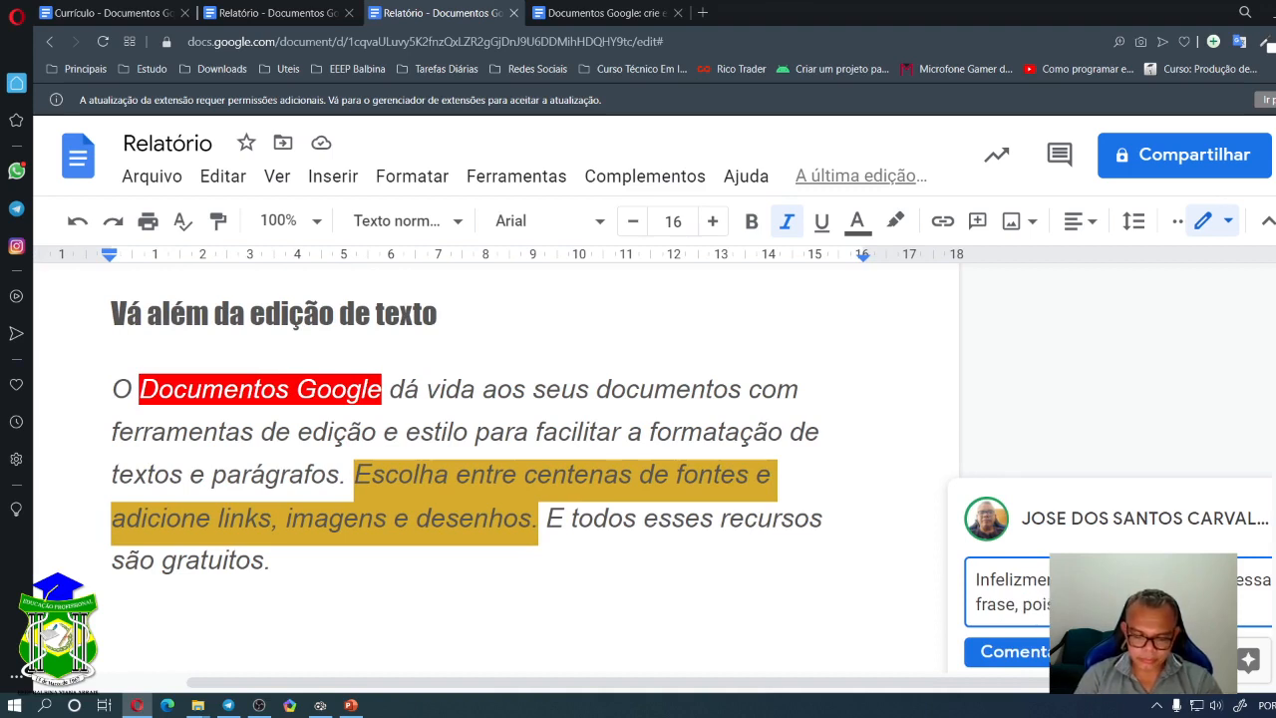
{"action": "type", "text": " contesto."}
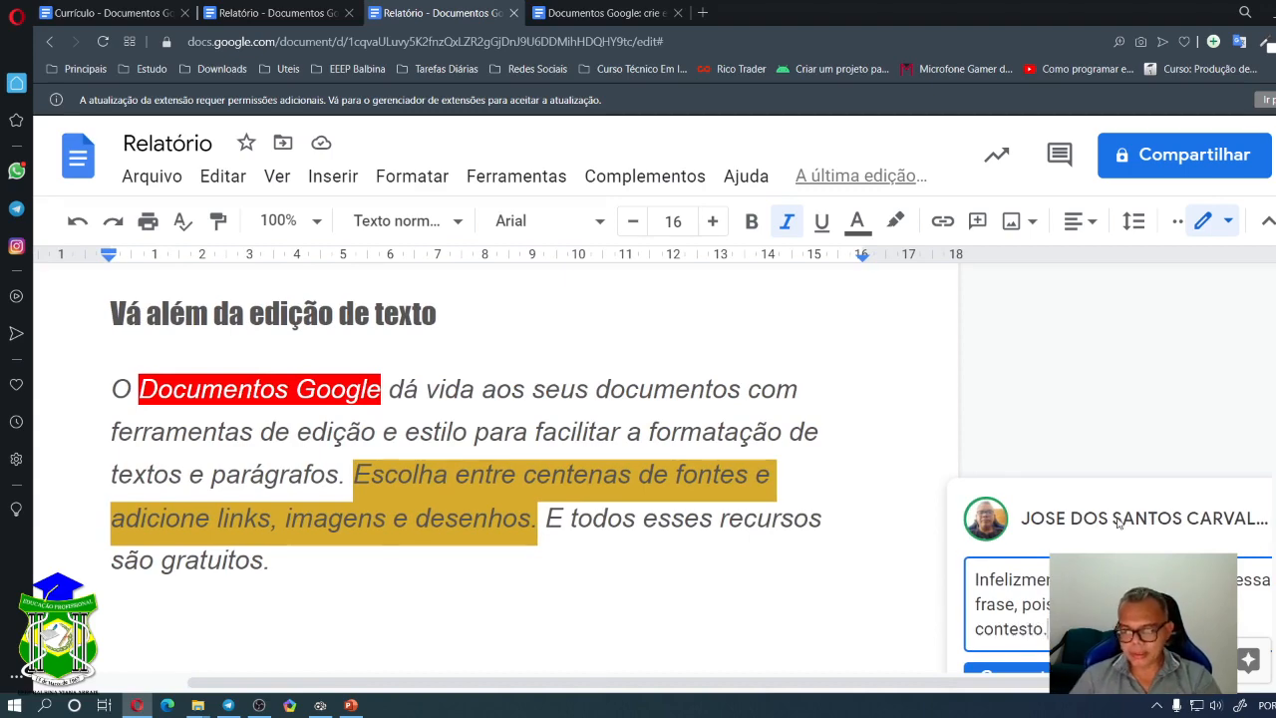
{"action": "scroll", "coordinate": [1121, 524], "scroll_direction": "down", "scroll_amount": 3}
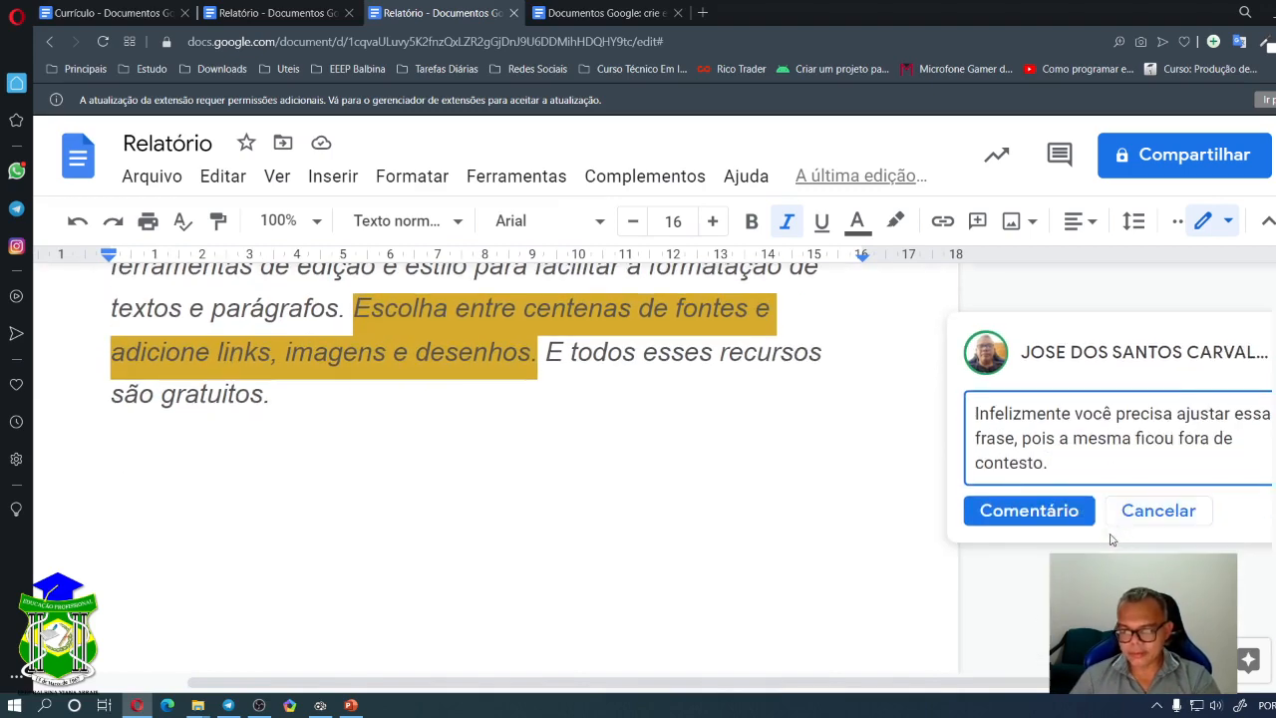
{"action": "left_click", "coordinate": [1027, 512]}
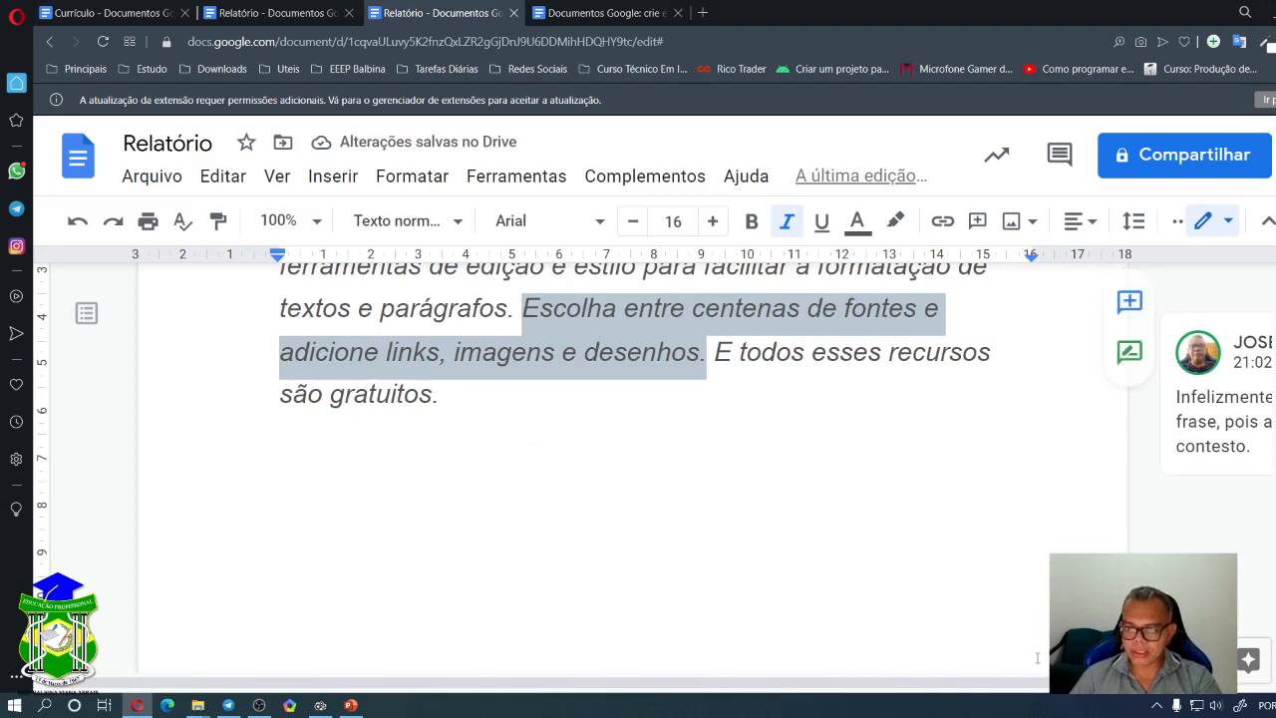
- Mark the 'ajustar essa frase' comment as resolved and clear the sentence selection
{"action": "key", "text": "ctrl+minus"}
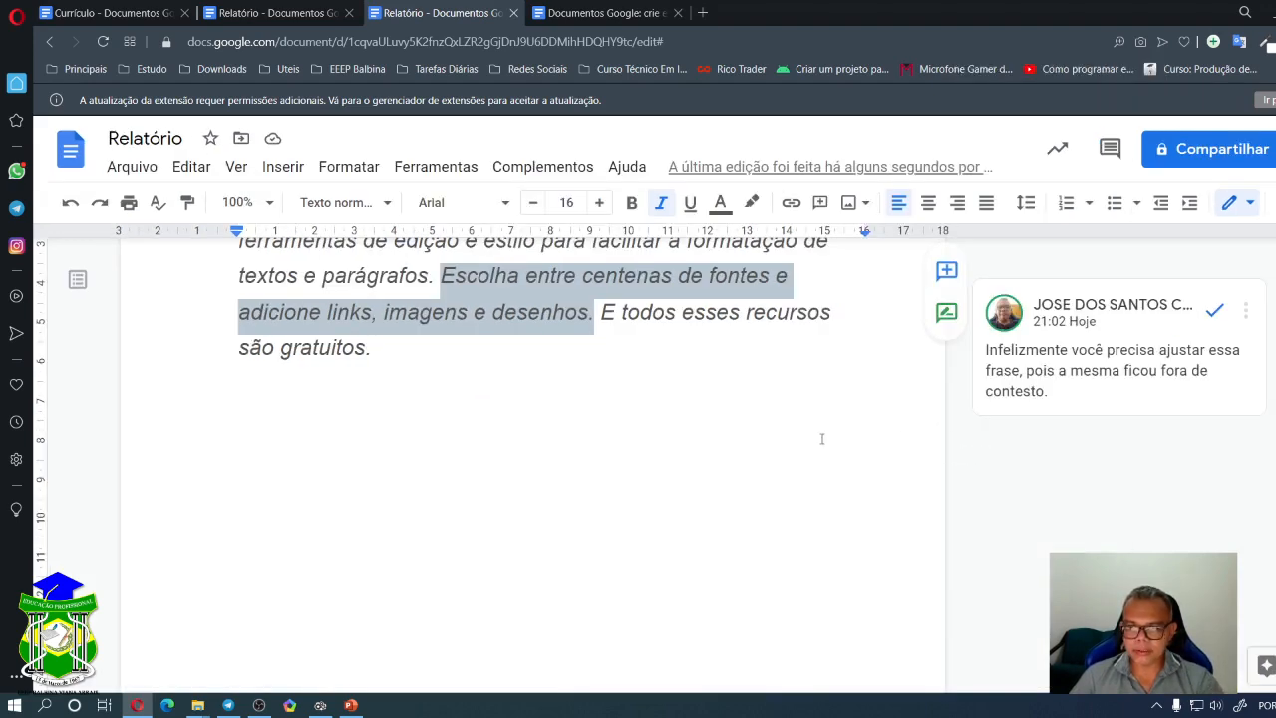
{"action": "scroll", "coordinate": [822, 439], "scroll_direction": "up", "scroll_amount": 1}
{"action": "scroll", "coordinate": [739, 487], "scroll_direction": "up", "scroll_amount": 2}
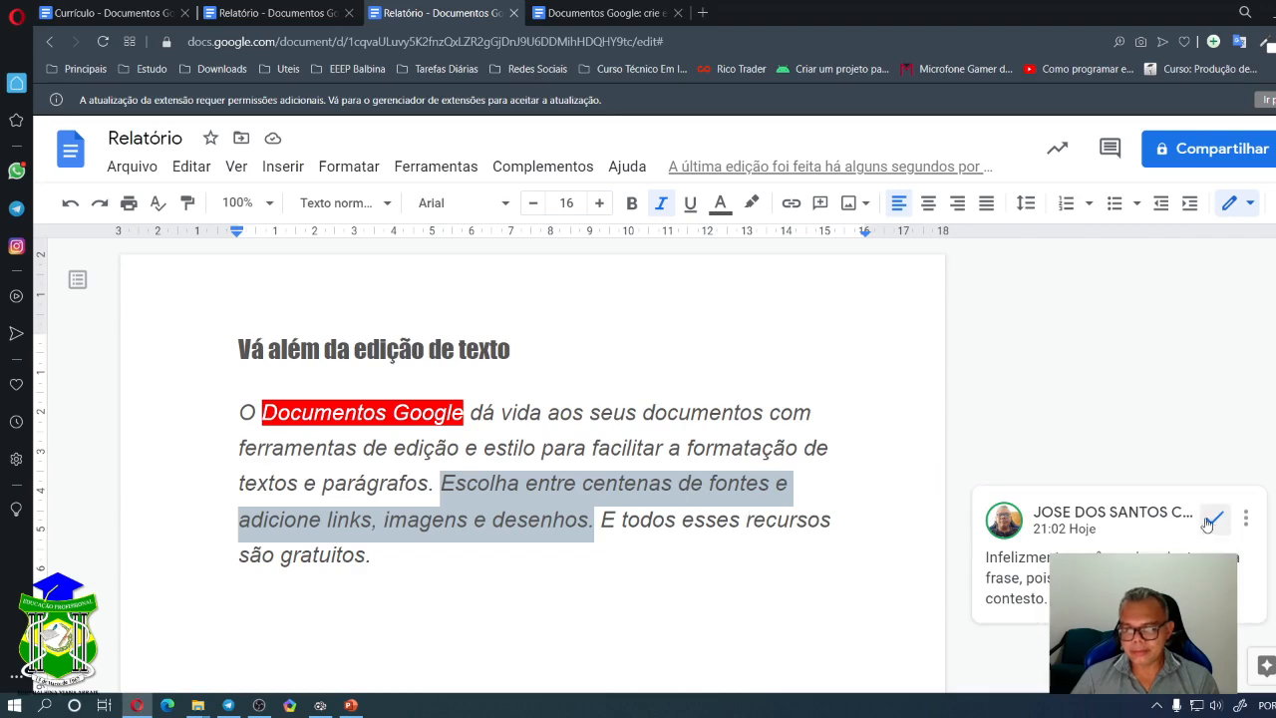
{"action": "scroll", "coordinate": [1059, 541], "scroll_direction": "down", "scroll_amount": 2}
{"action": "scroll", "coordinate": [1059, 542], "scroll_direction": "down", "scroll_amount": 3}
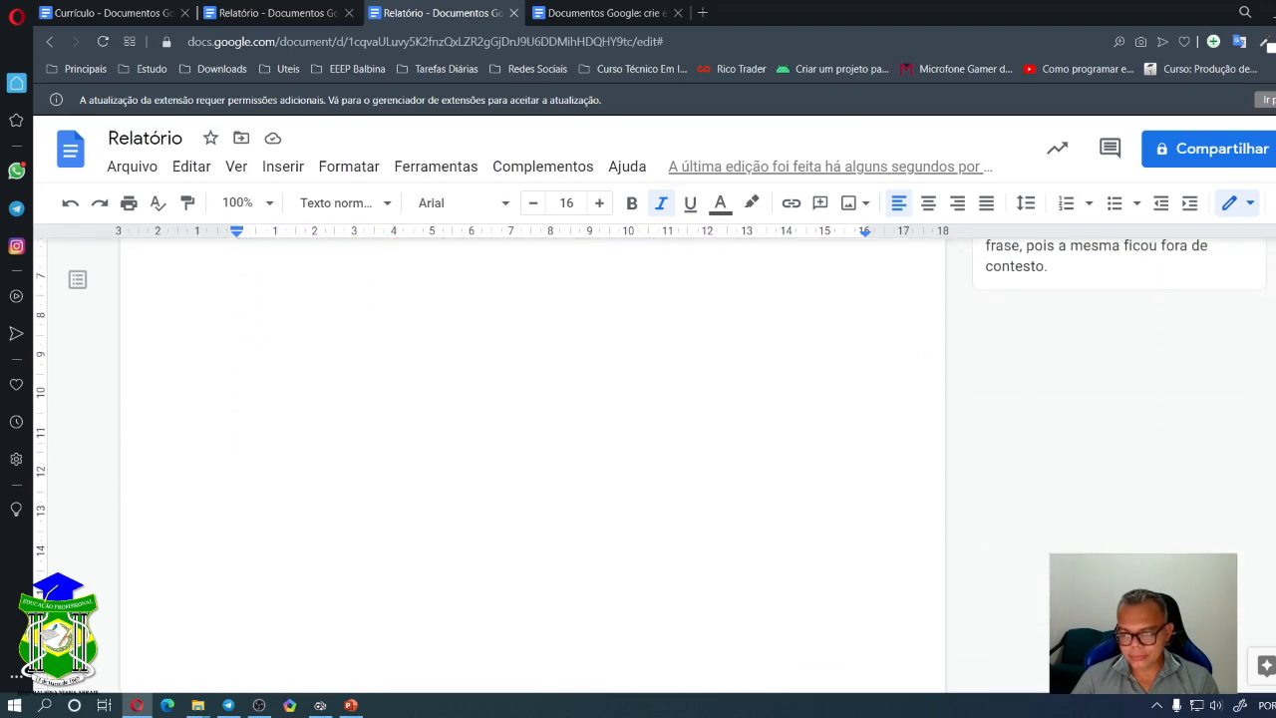
{"action": "scroll", "coordinate": [1147, 533], "scroll_direction": "up", "scroll_amount": 5}
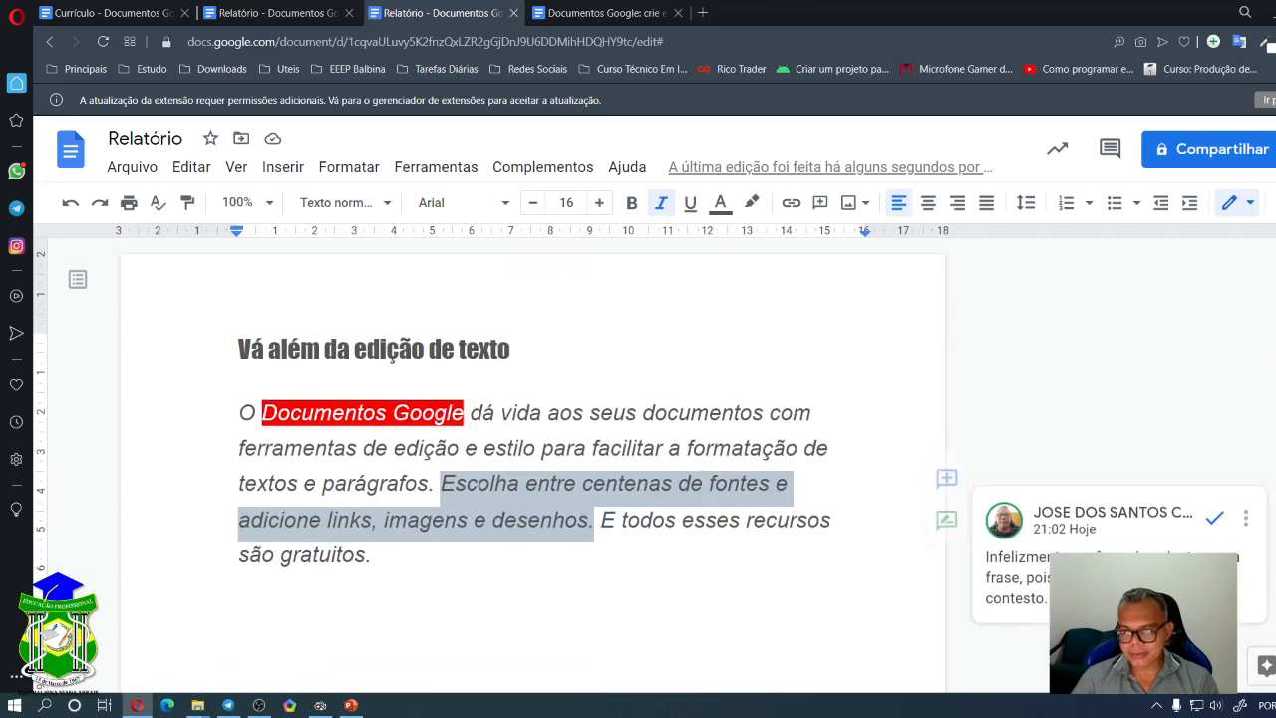
{"action": "left_click", "coordinate": [1216, 520]}
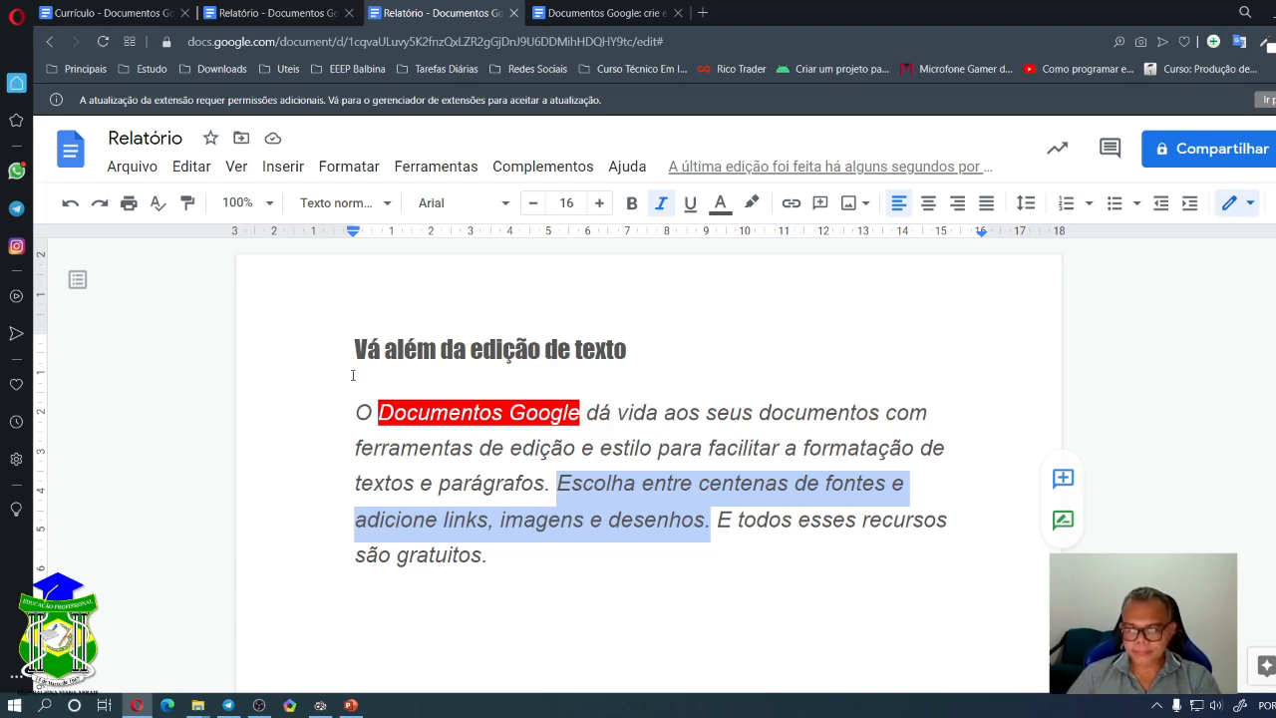
{"action": "left_click", "coordinate": [432, 413]}
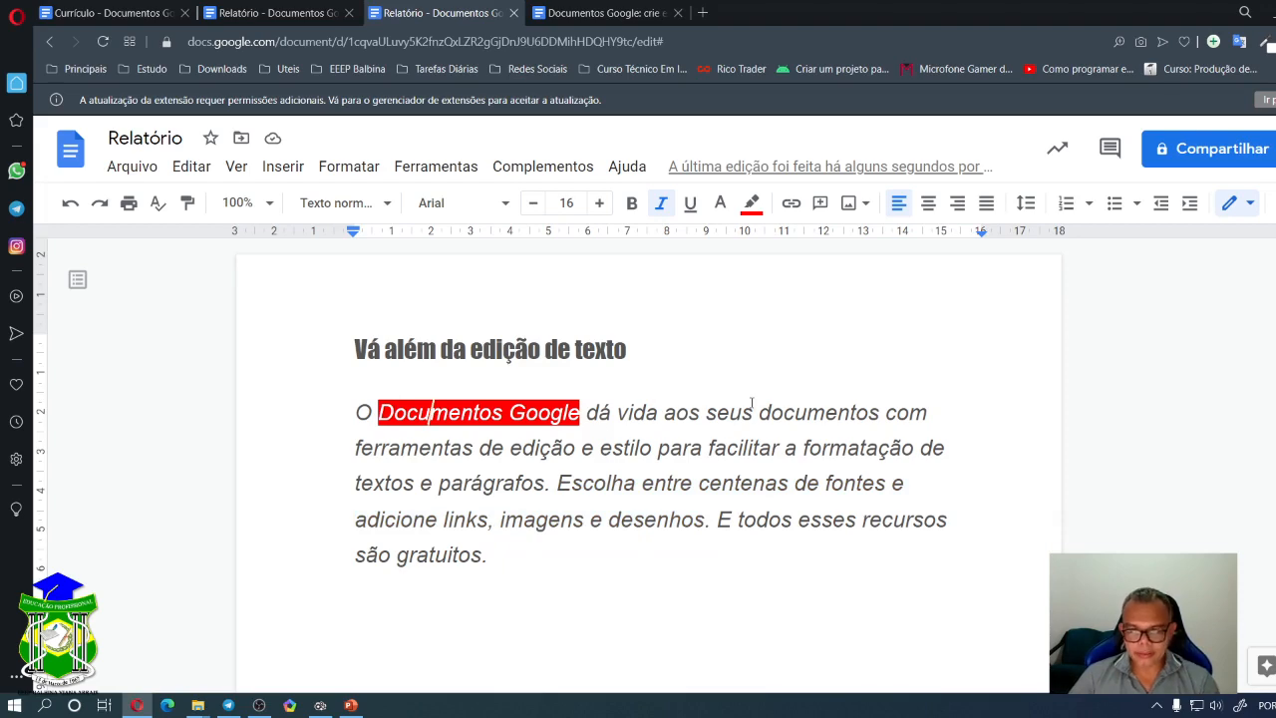
{"action": "key", "text": "ctrl+plus"}
{"action": "key", "text": "ctrl+plus"}
{"action": "key", "text": "ctrl+plus"}
{"action": "key", "text": "ctrl+plus"}
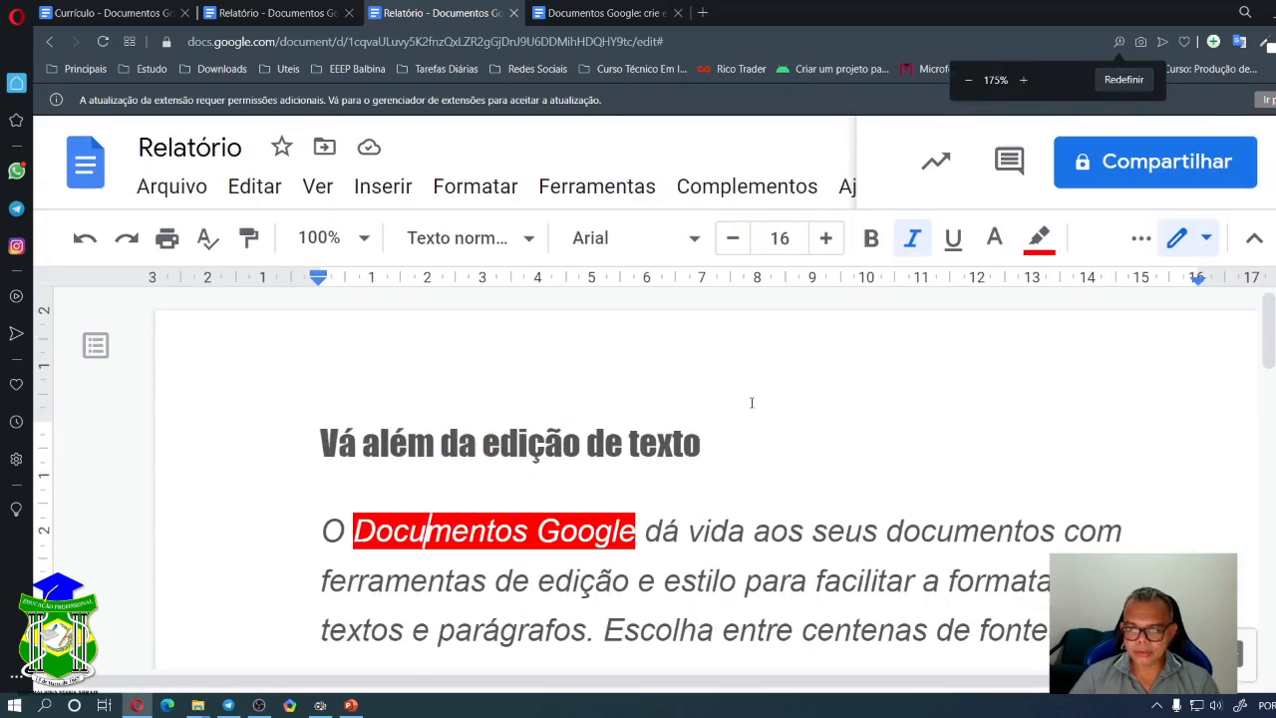
{"action": "scroll", "coordinate": [752, 404], "scroll_direction": "down", "scroll_amount": 1}
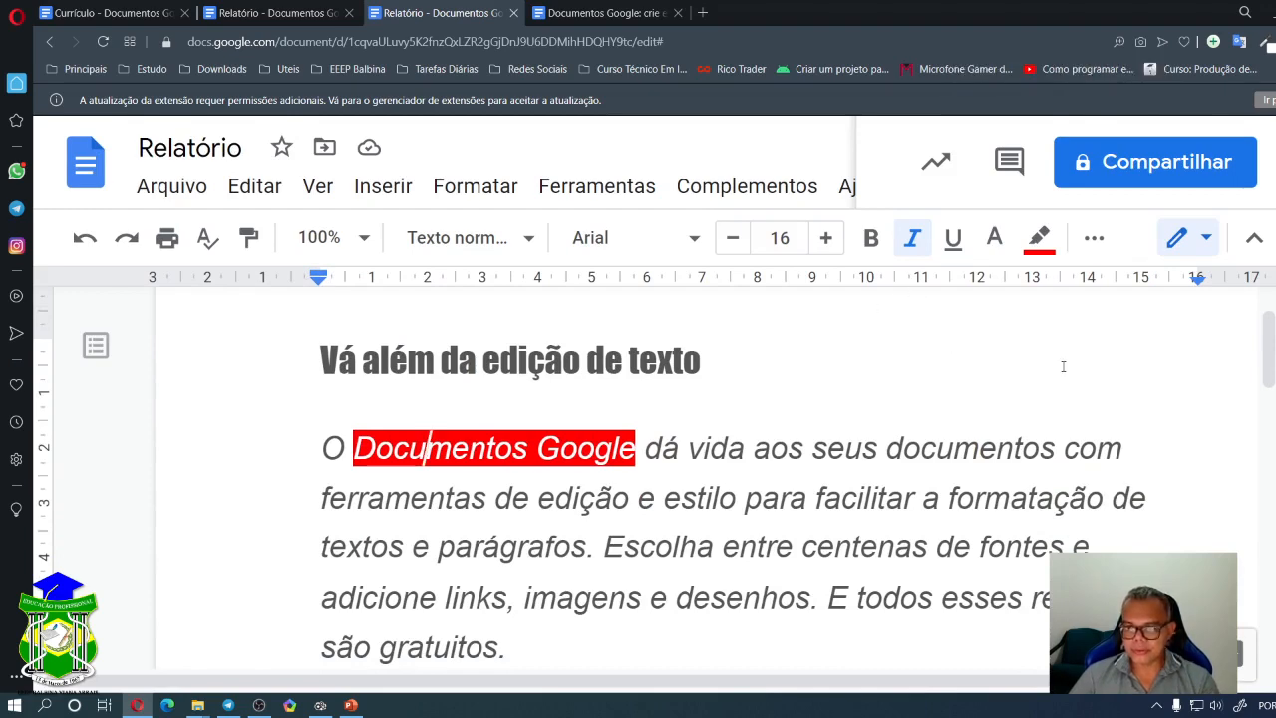
{"action": "key", "text": "ctrl+minus"}
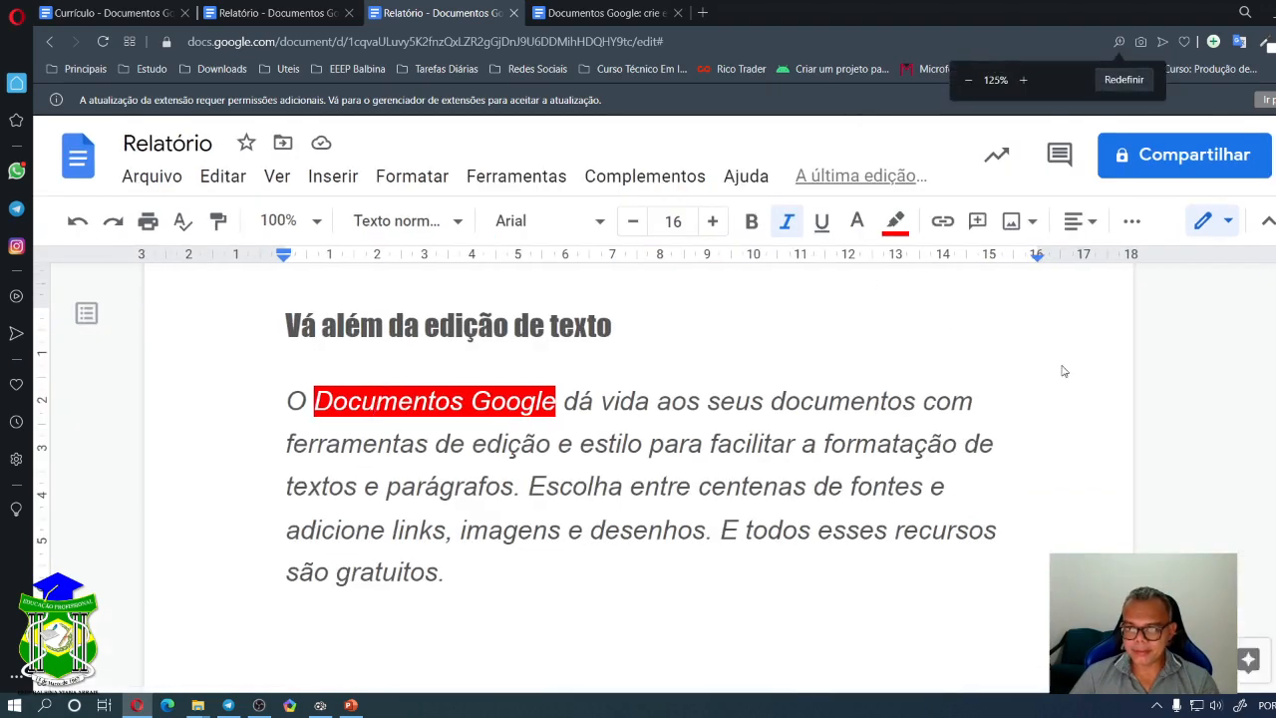
{"action": "key", "text": "ctrl+minus"}
{"action": "key", "text": "ctrl+minus"}
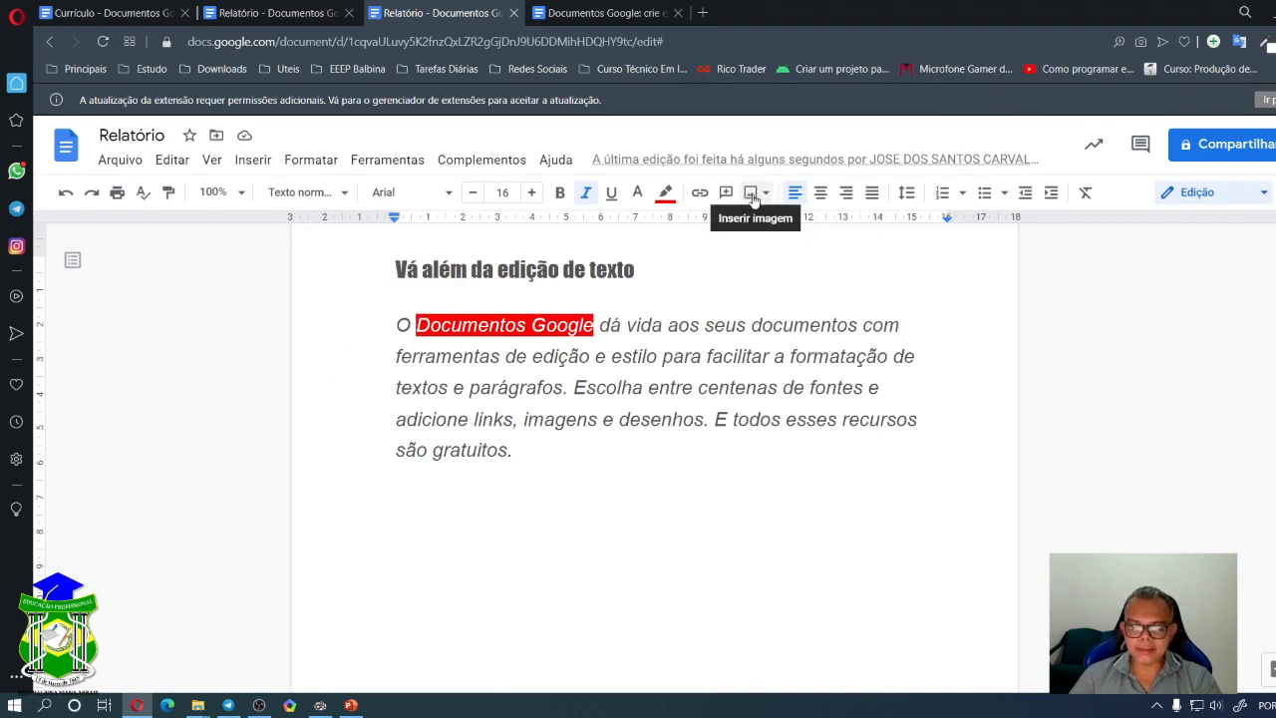
- Add an empty line after 'são gratuitos.' and bring up the Inserir imagem source list
{"action": "left_click", "coordinate": [550, 450]}
{"action": "key", "text": "Return"}
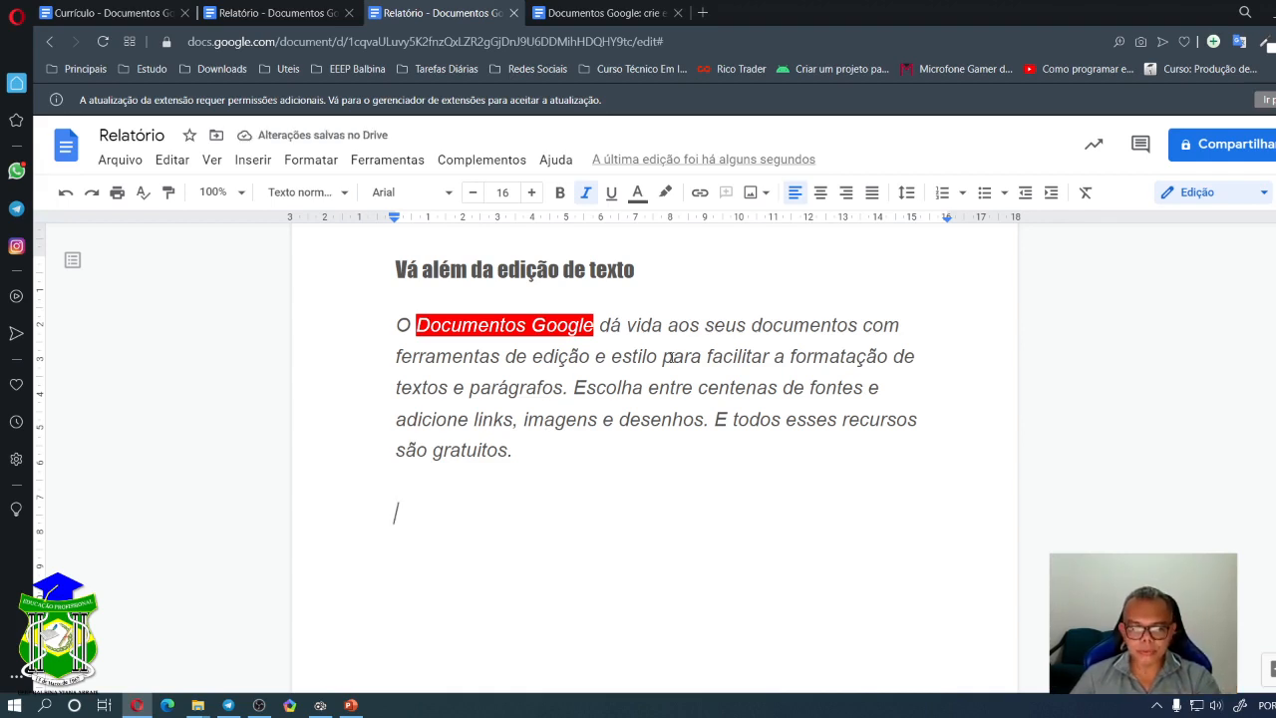
{"action": "left_click", "coordinate": [765, 195]}
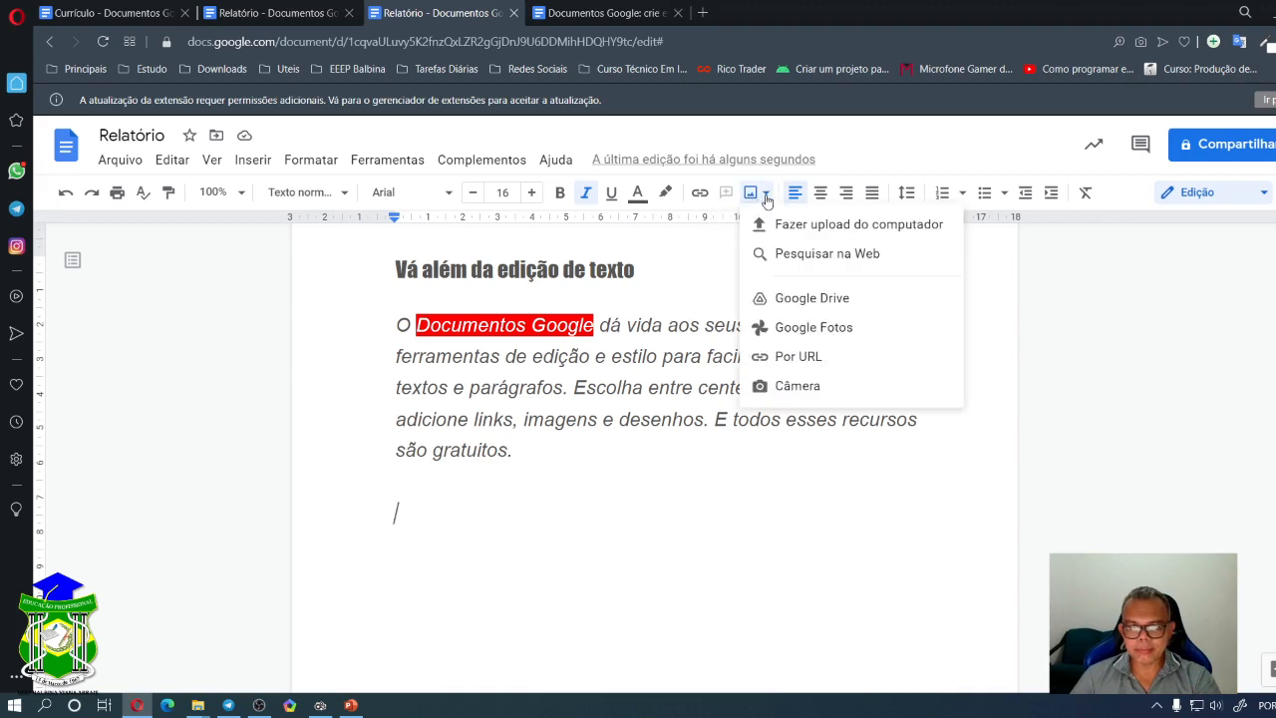
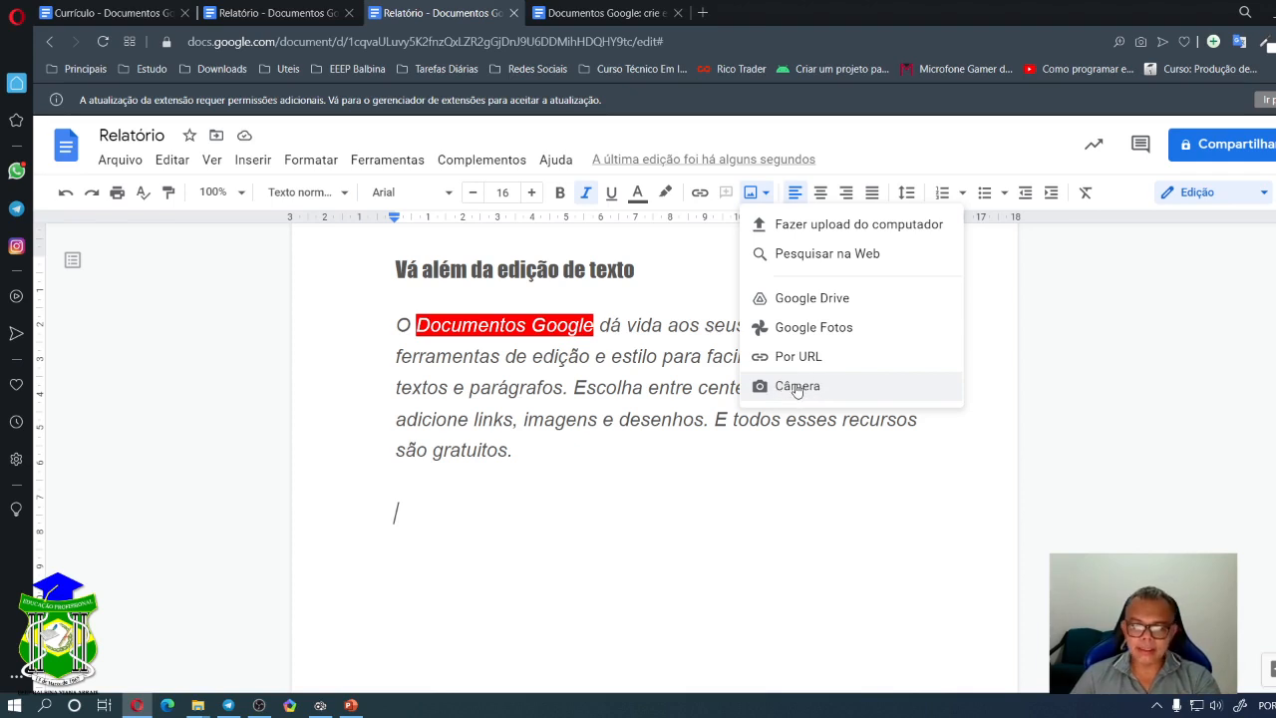
- Abandon the camera image insert, block camera access, and choose Inserir imagem > Pesquisar na Web
{"action": "left_click", "coordinate": [797, 388]}
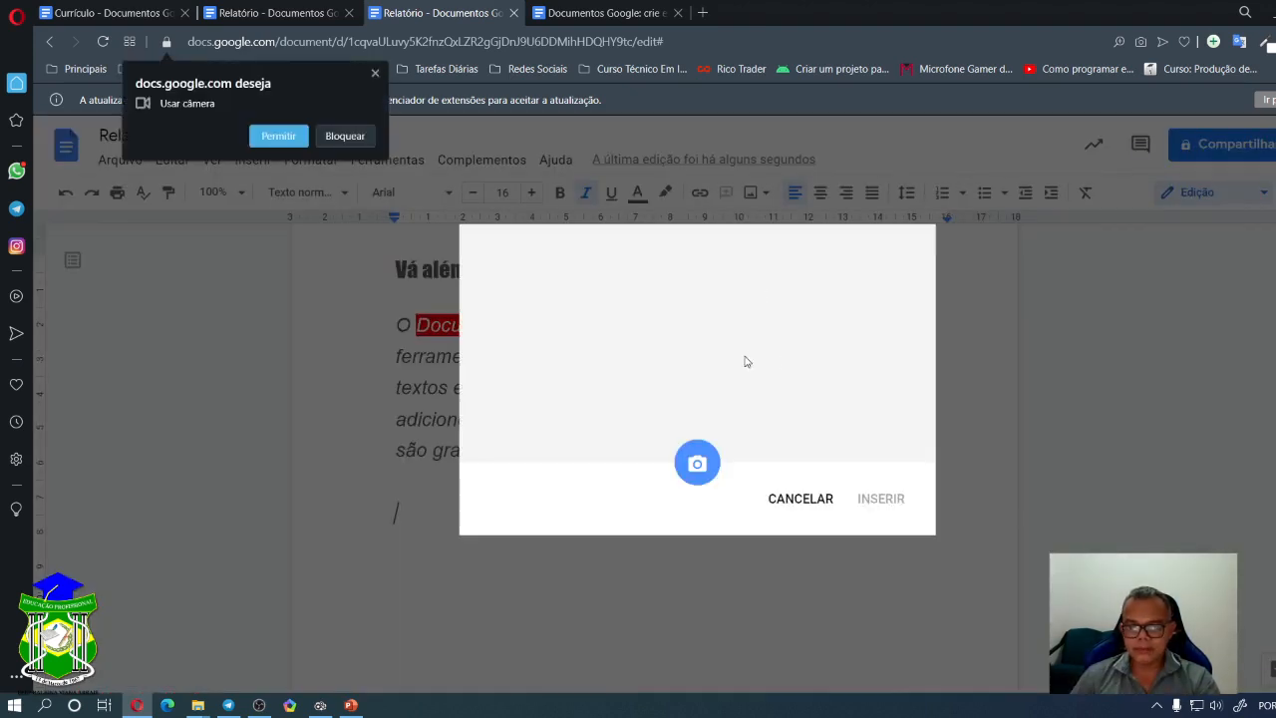
{"action": "left_click", "coordinate": [802, 498]}
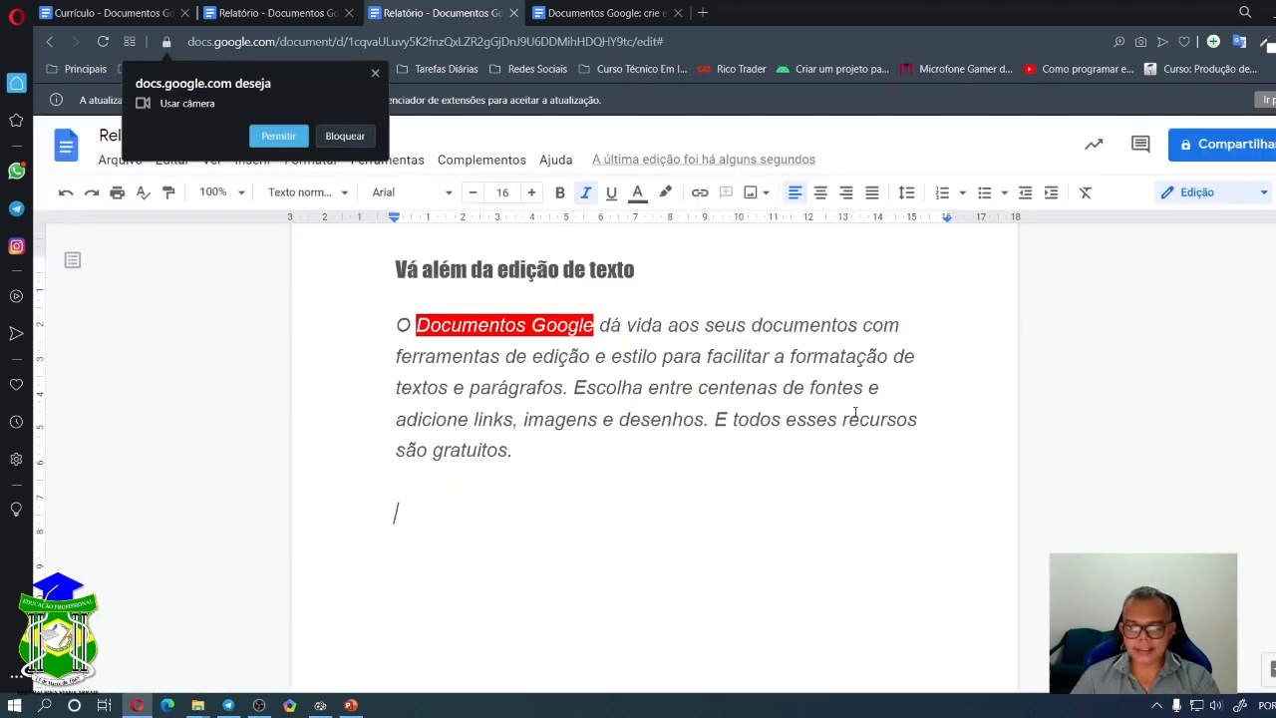
{"action": "left_click", "coordinate": [345, 135]}
{"action": "left_click", "coordinate": [755, 193]}
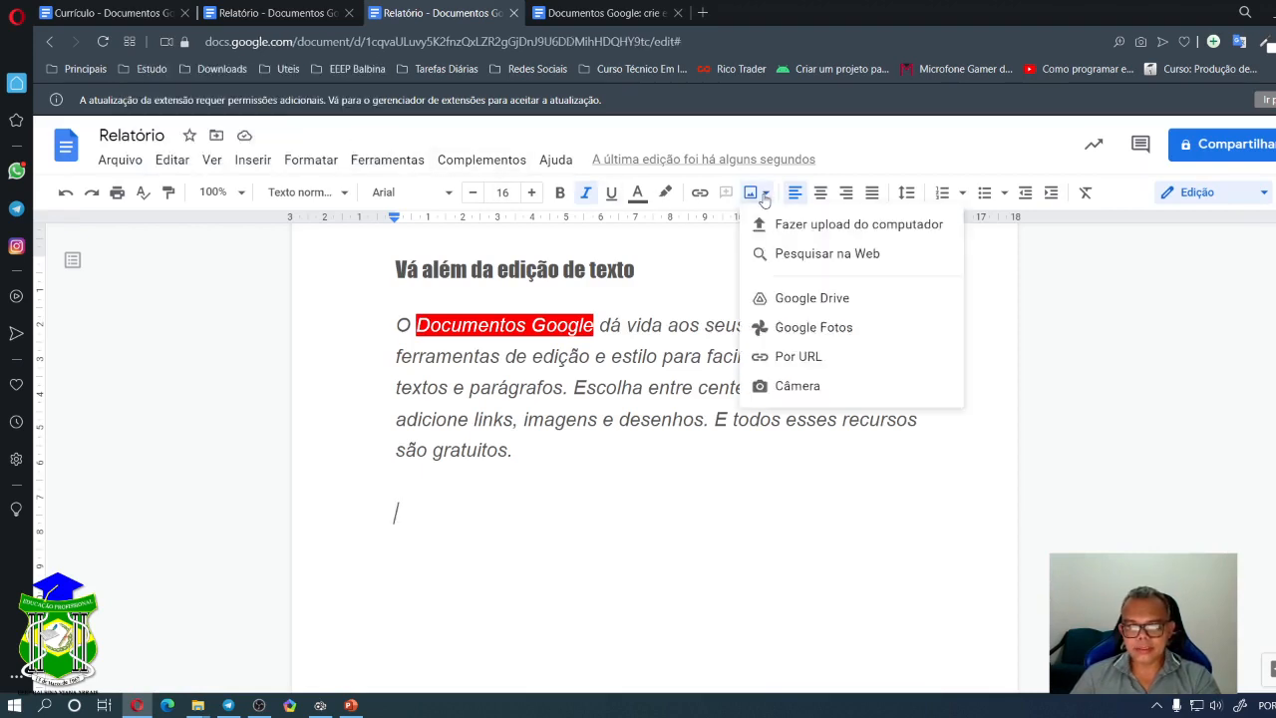
{"action": "left_click", "coordinate": [803, 256]}
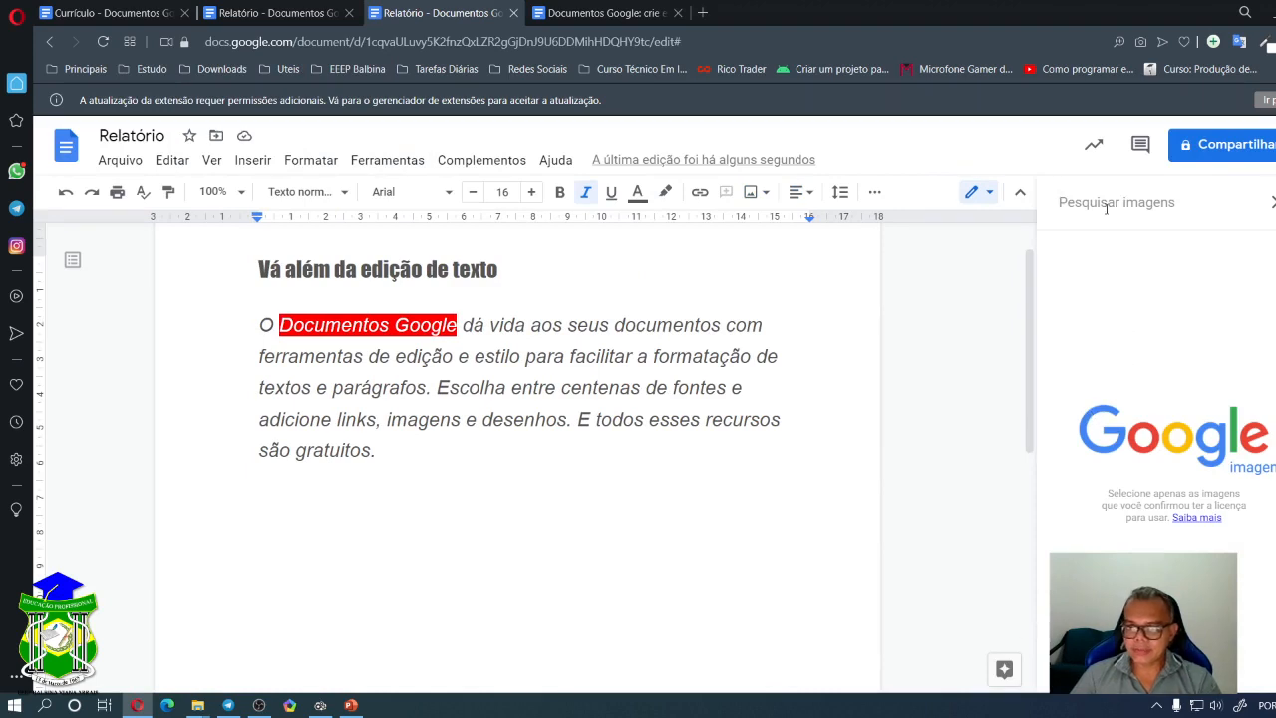
- Search images for 'logo google docs' and drop the first result between the heading and paragraph
{"action": "type", "text": "logo google docs"}
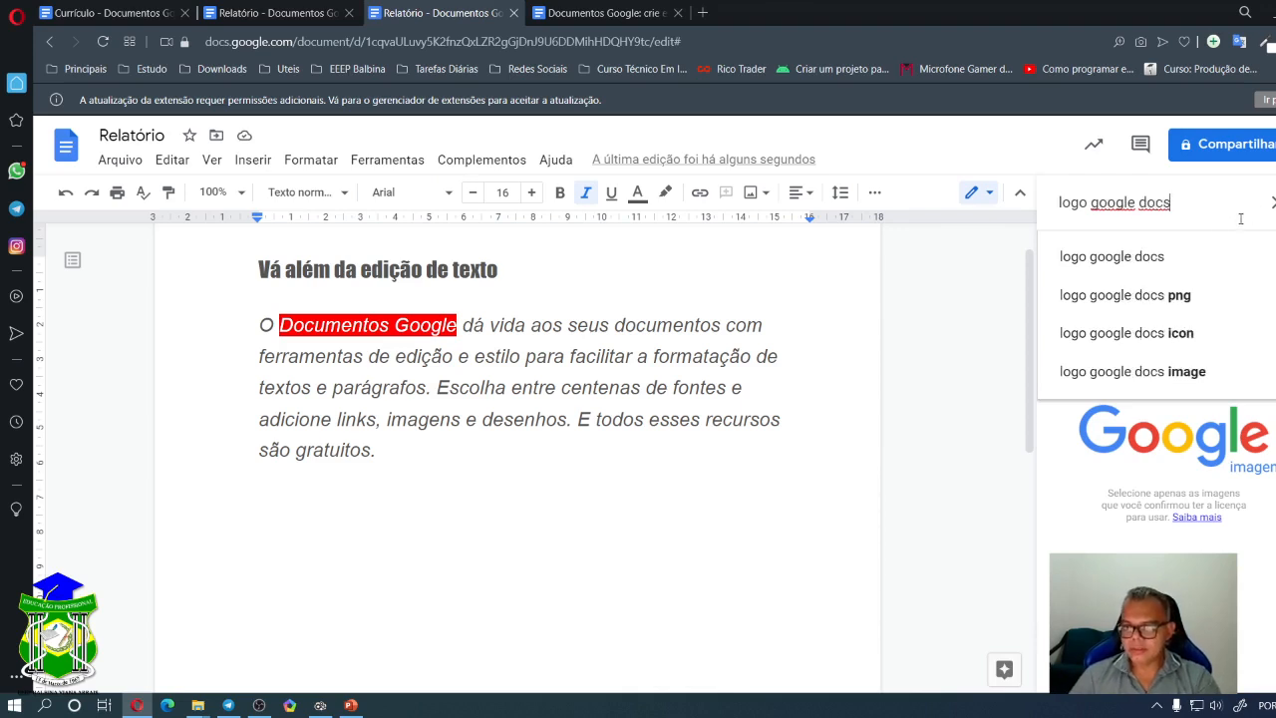
{"action": "key", "text": "Return"}
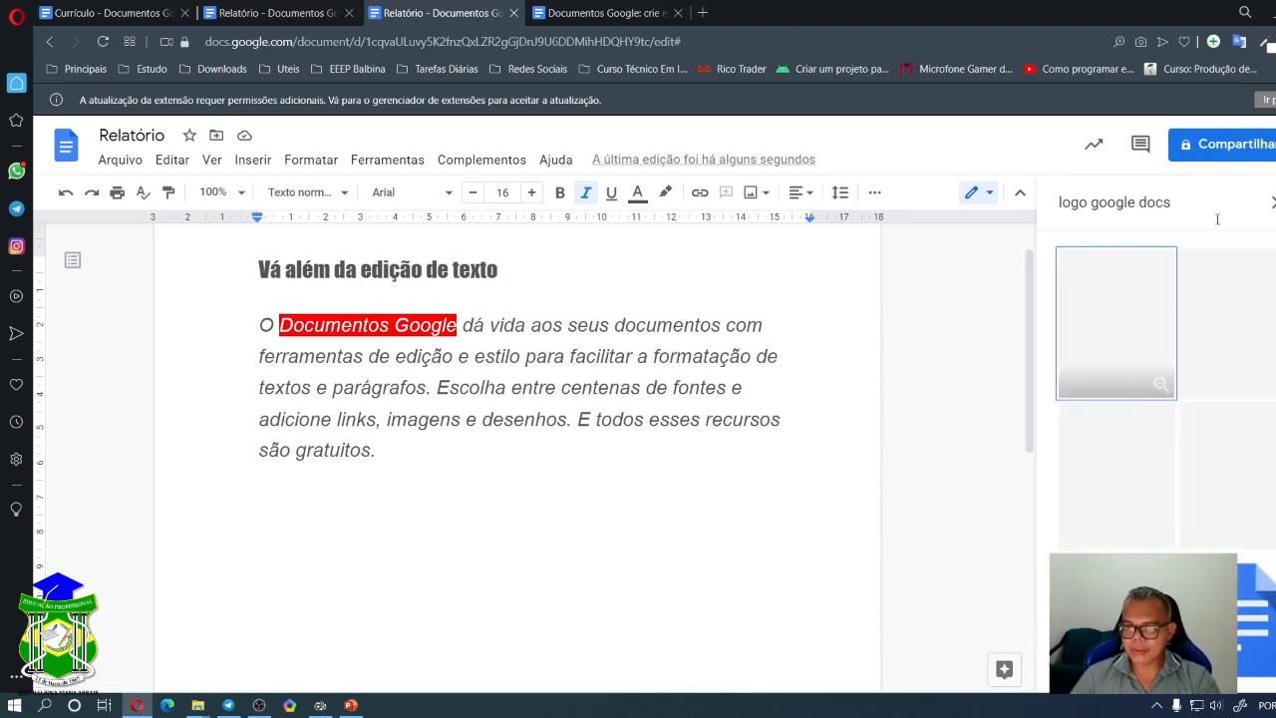
{"action": "scroll", "coordinate": [1143, 419], "scroll_direction": "down", "scroll_amount": 1}
{"action": "scroll", "coordinate": [1143, 420], "scroll_direction": "up", "scroll_amount": 1}
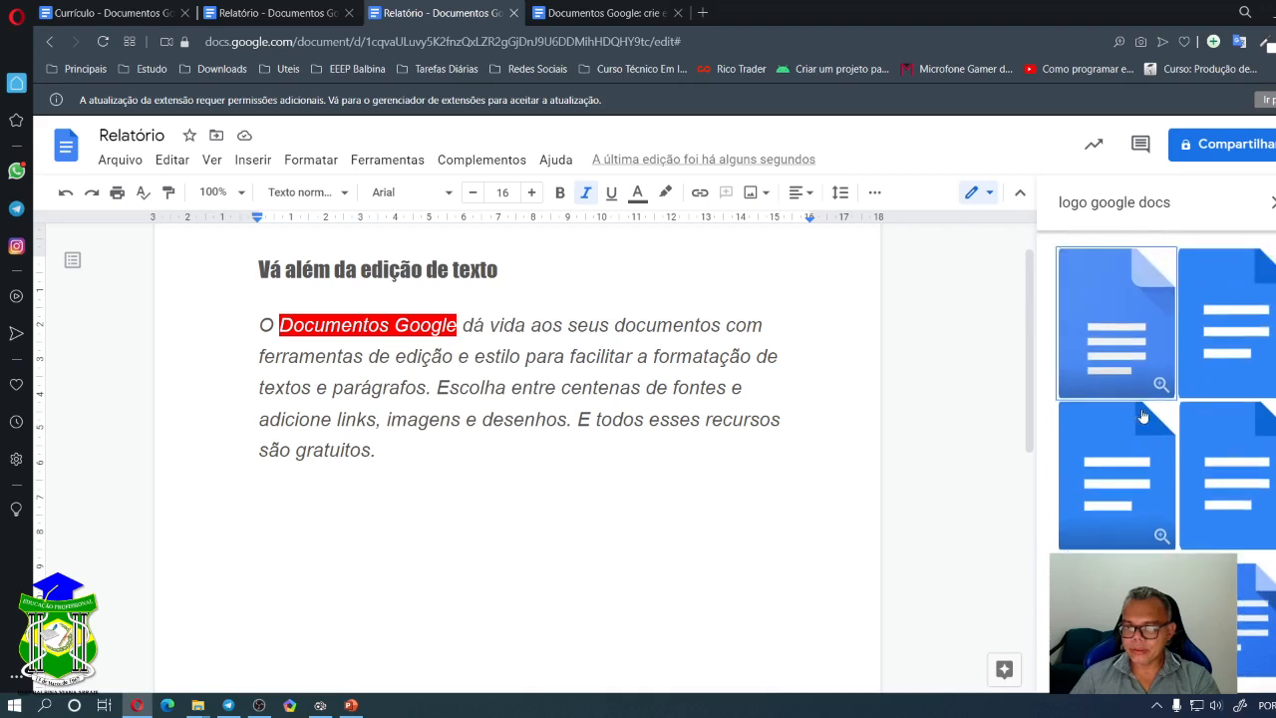
{"action": "left_click_drag", "start_coordinate": [1148, 398], "coordinate": [460, 311]}
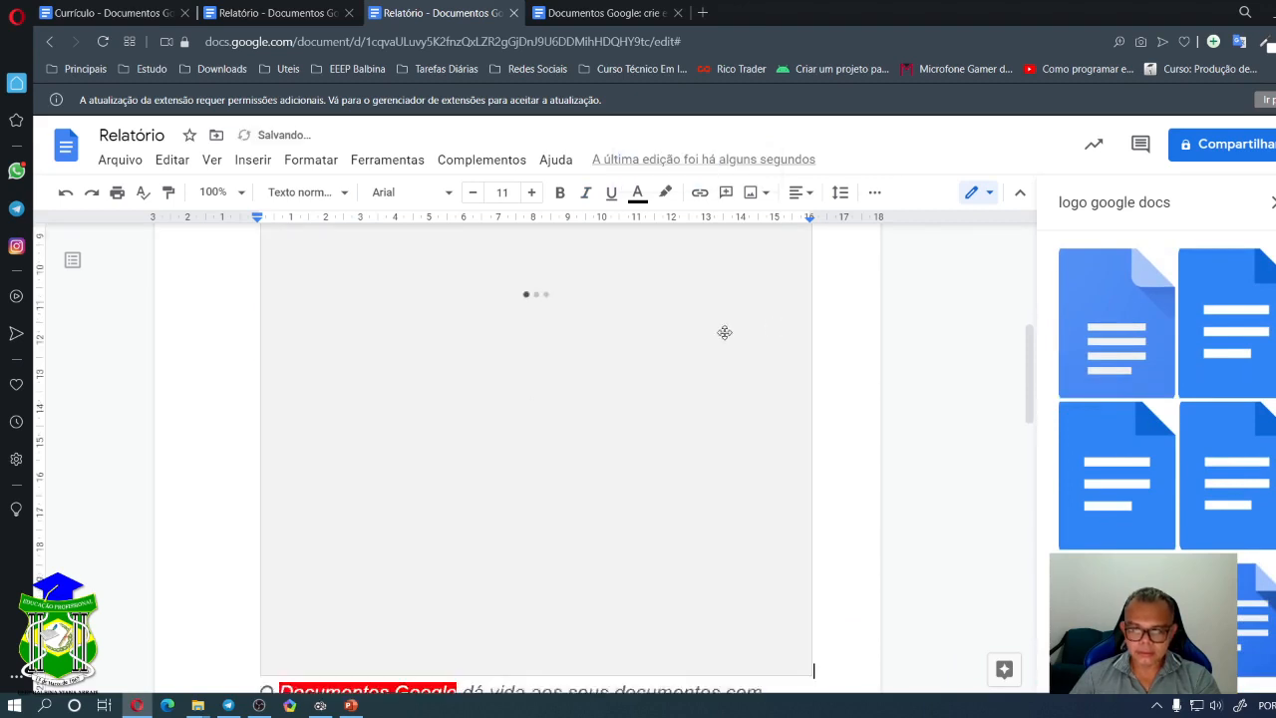
{"action": "scroll", "coordinate": [633, 395], "scroll_direction": "up", "scroll_amount": 5}
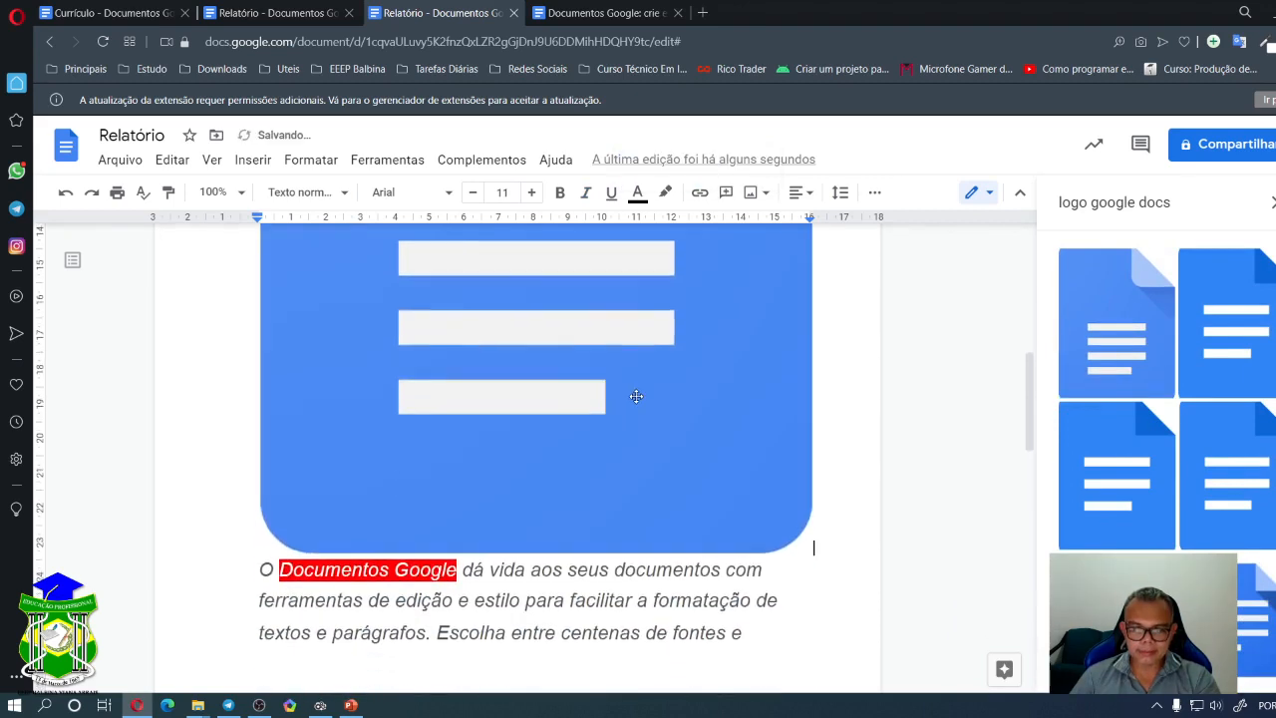
{"action": "left_click", "coordinate": [608, 420]}
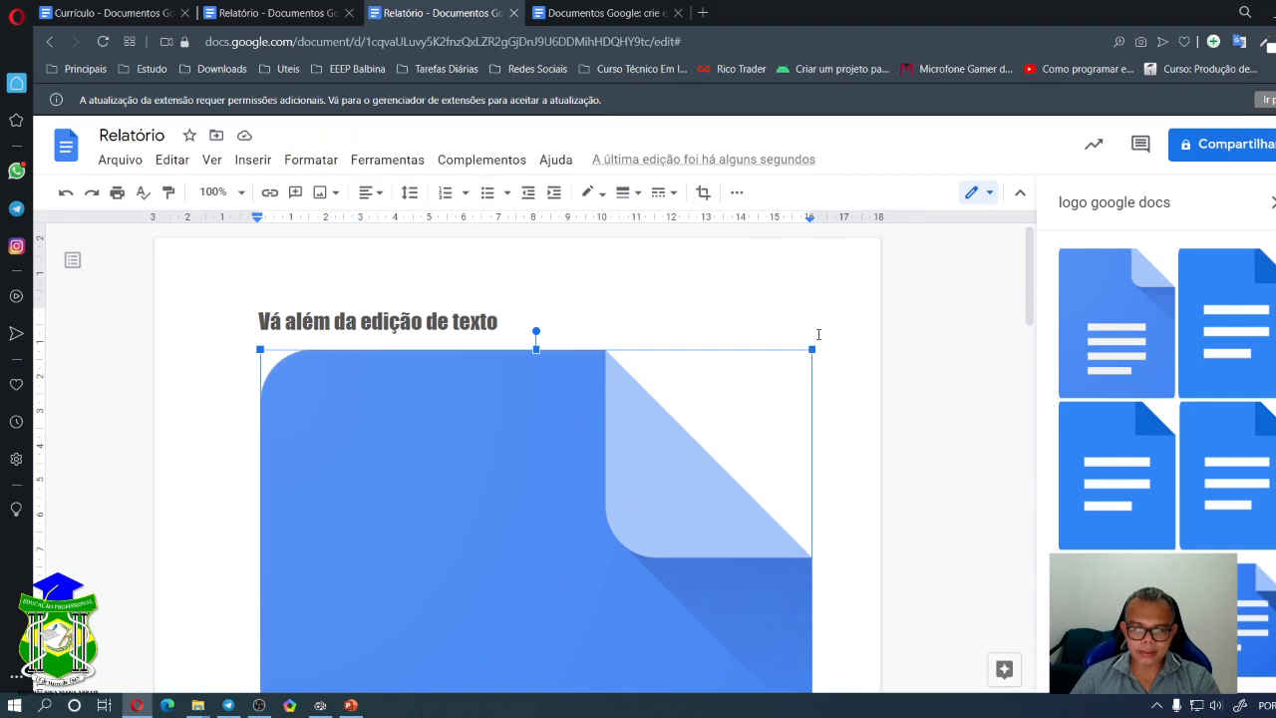
- Drag the logo's corner handle inward three times until it is icon-sized
{"action": "left_click_drag", "start_coordinate": [813, 350], "coordinate": [494, 682]}
{"action": "scroll", "coordinate": [561, 351], "scroll_direction": "down", "scroll_amount": 1}
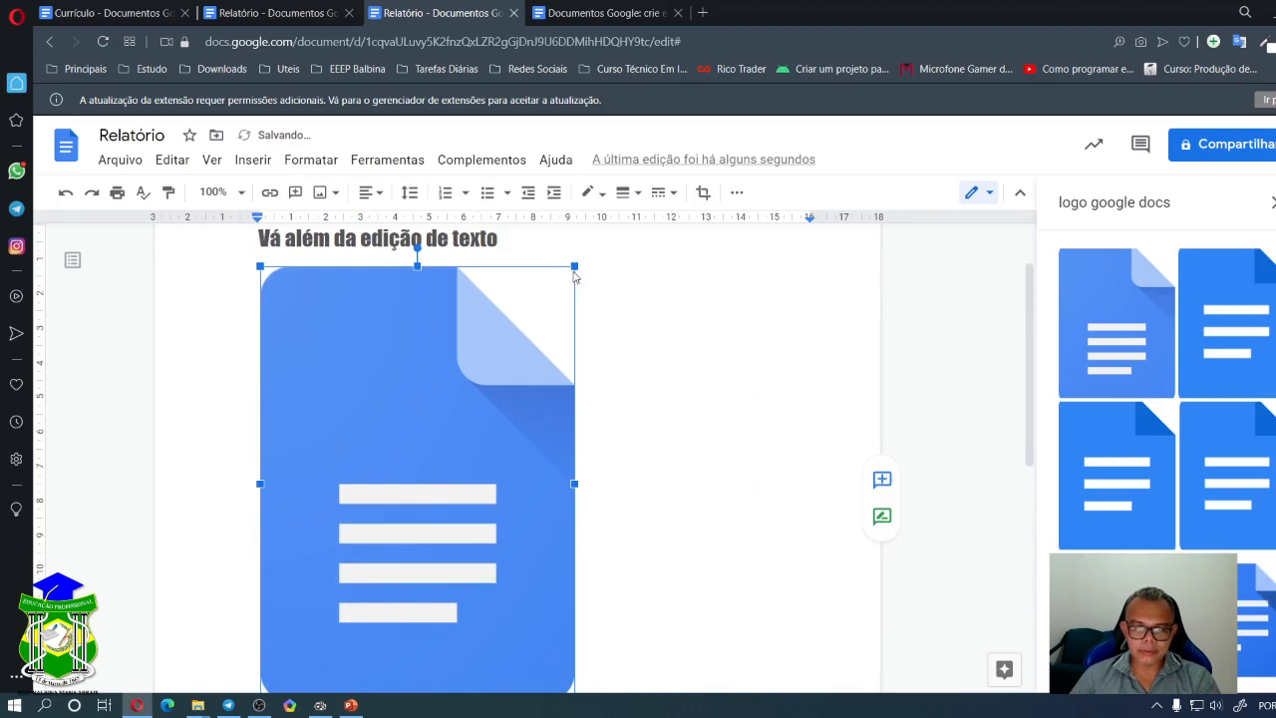
{"action": "left_click_drag", "start_coordinate": [574, 266], "coordinate": [437, 469]}
{"action": "left_click_drag", "start_coordinate": [403, 264], "coordinate": [330, 403]}
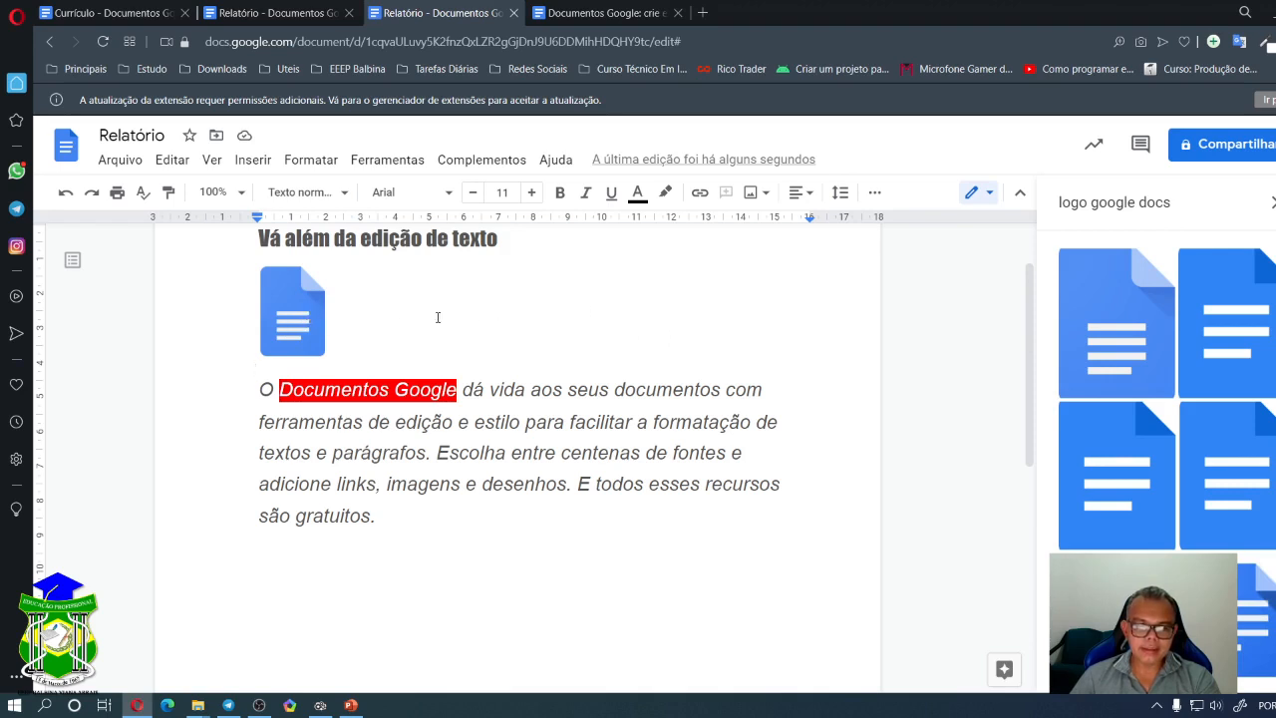
{"action": "left_click", "coordinate": [307, 339]}
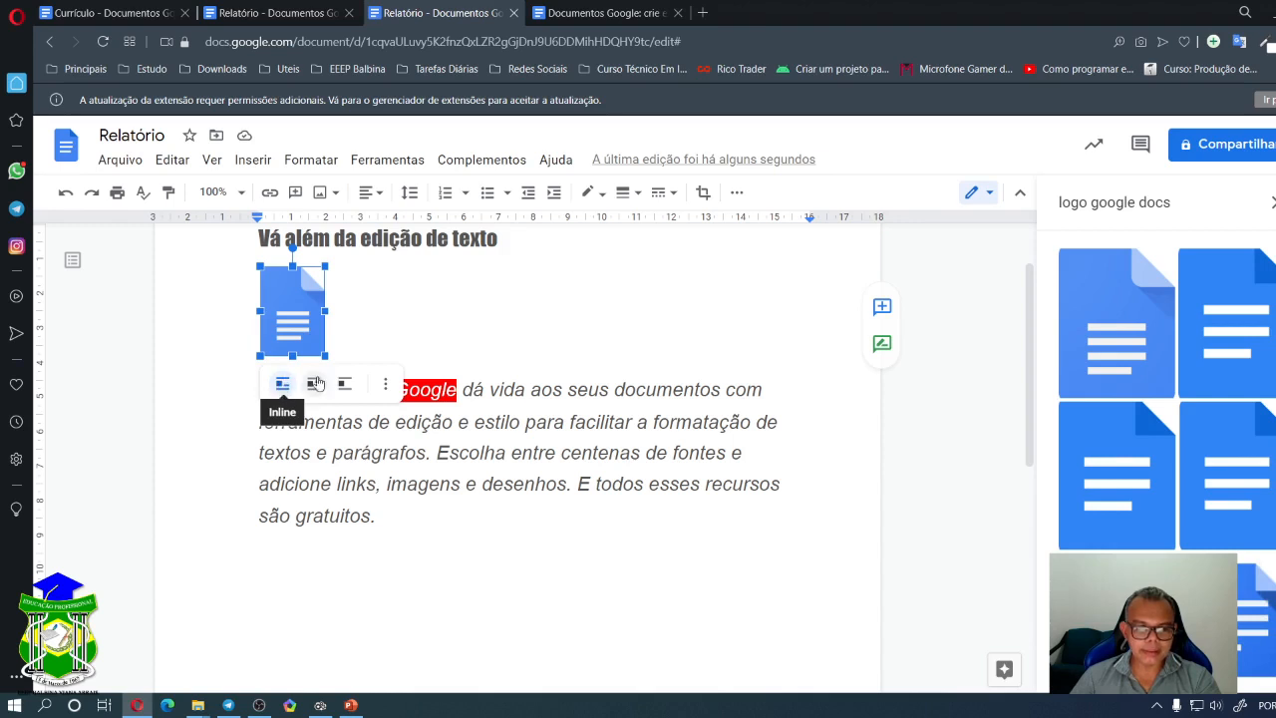
- Move the logo after 'Documentos Google', trying the wrap-text and break-text layouts
{"action": "left_click", "coordinate": [329, 344]}
{"action": "left_click", "coordinate": [303, 325]}
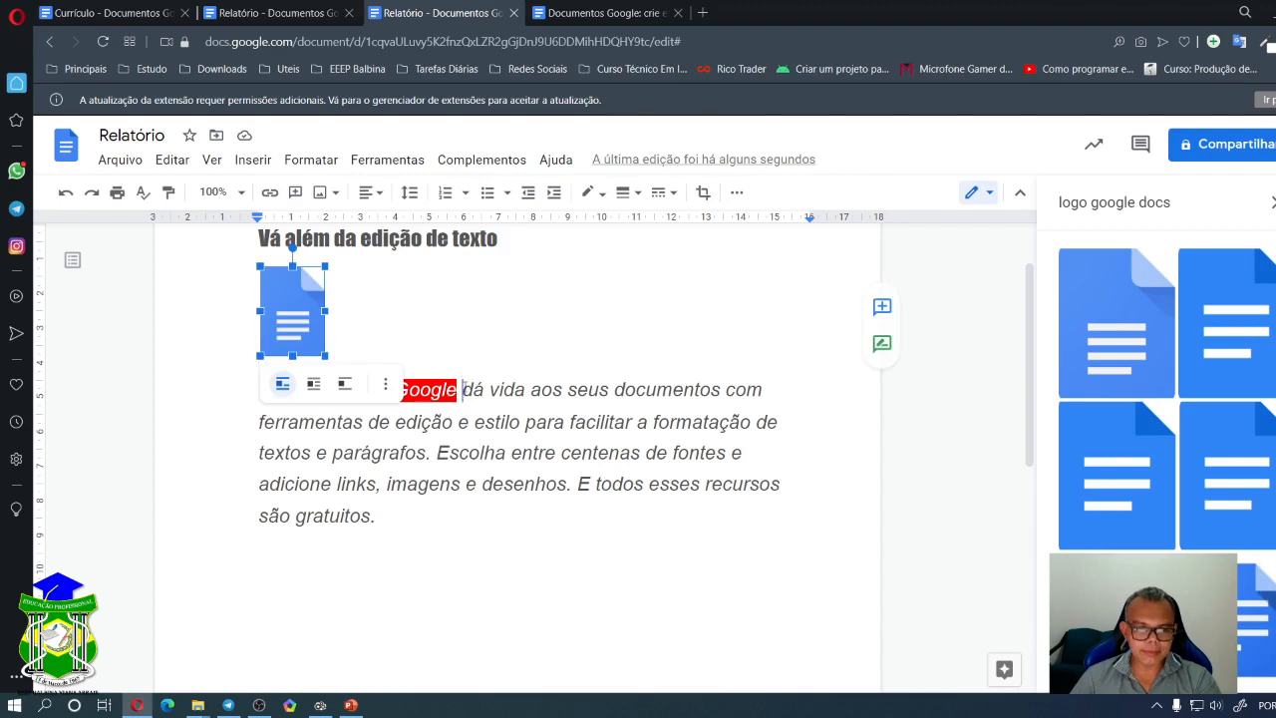
{"action": "left_click_drag", "start_coordinate": [460, 390], "coordinate": [501, 396]}
{"action": "left_click", "coordinate": [578, 308]}
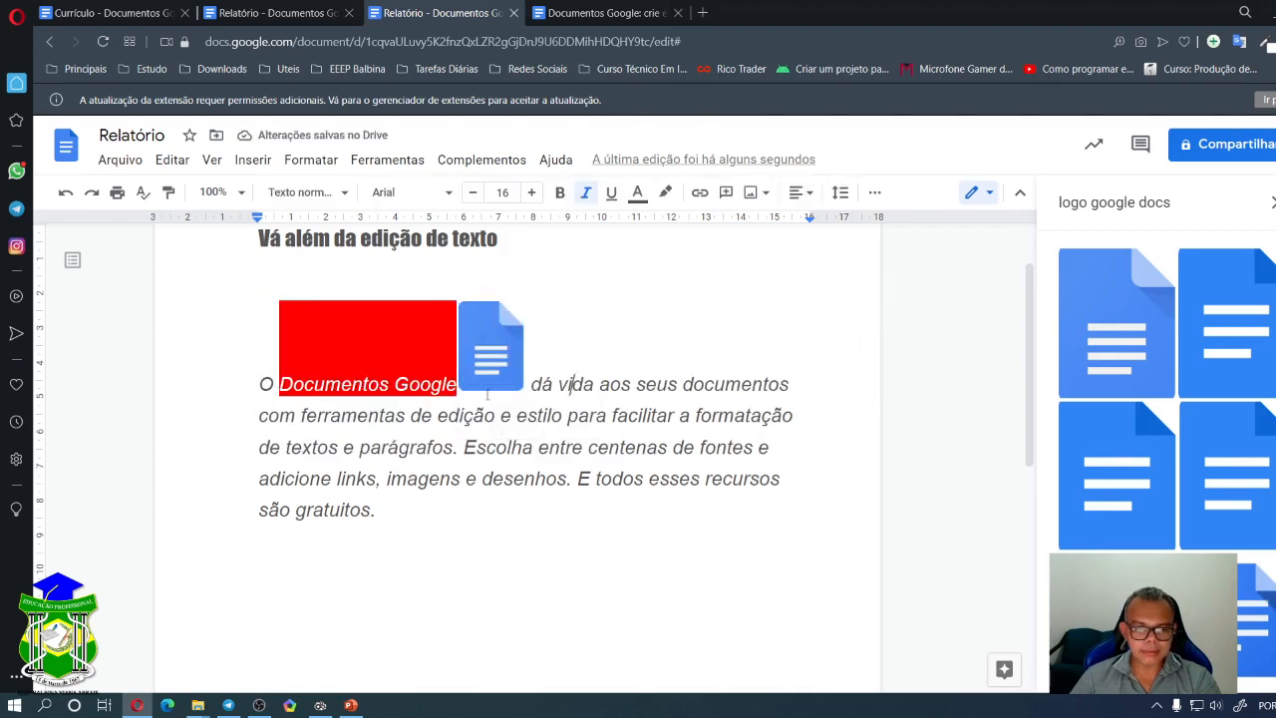
{"action": "left_click", "coordinate": [489, 384]}
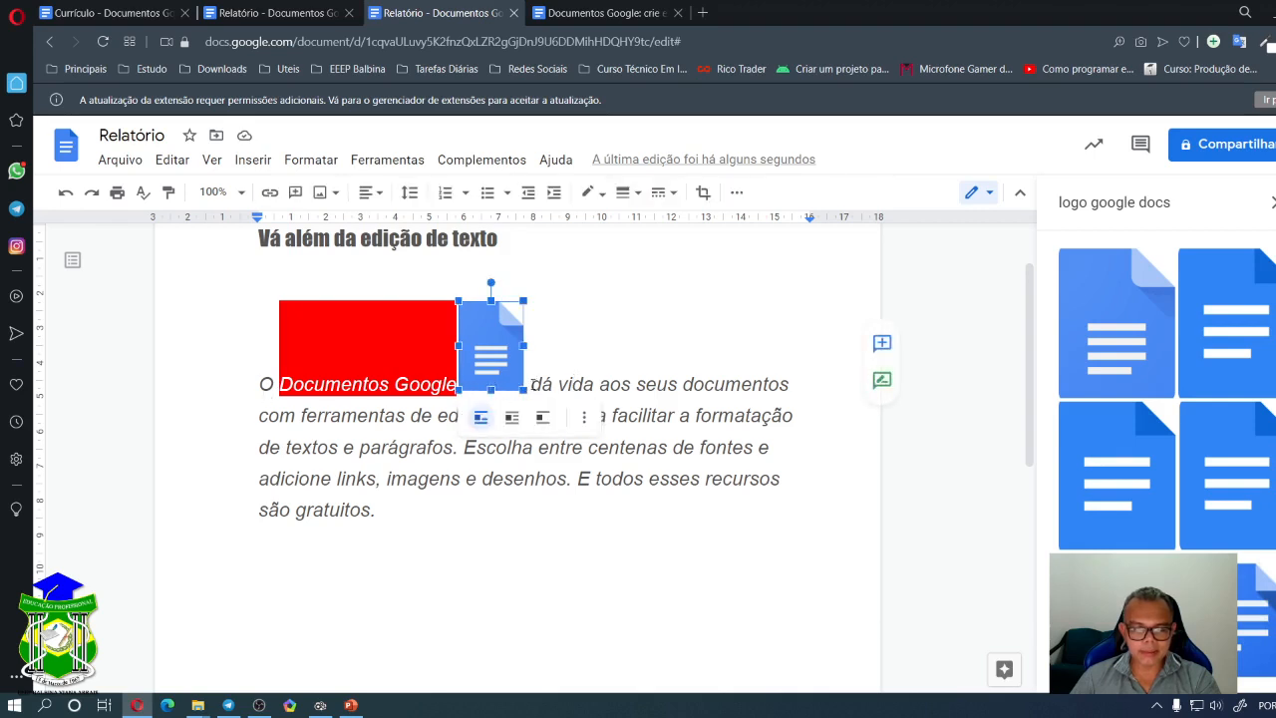
{"action": "left_click", "coordinate": [512, 419]}
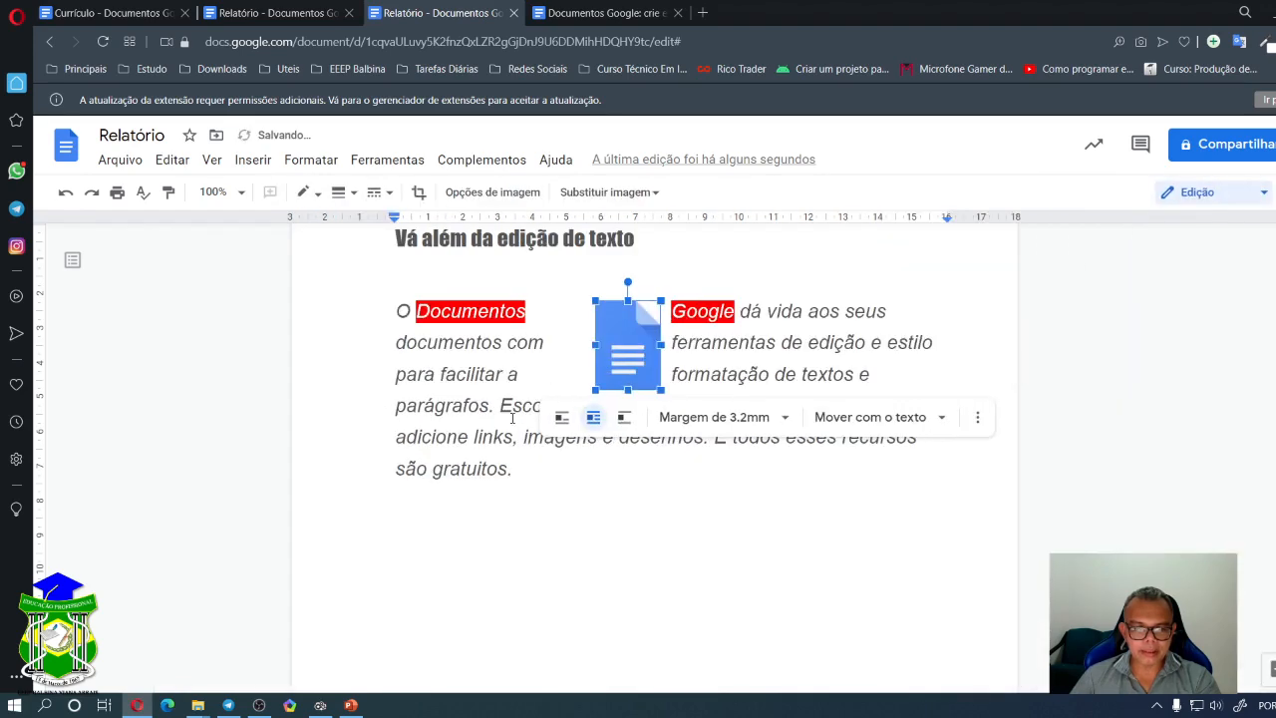
{"action": "left_click_drag", "start_coordinate": [626, 345], "coordinate": [821, 367]}
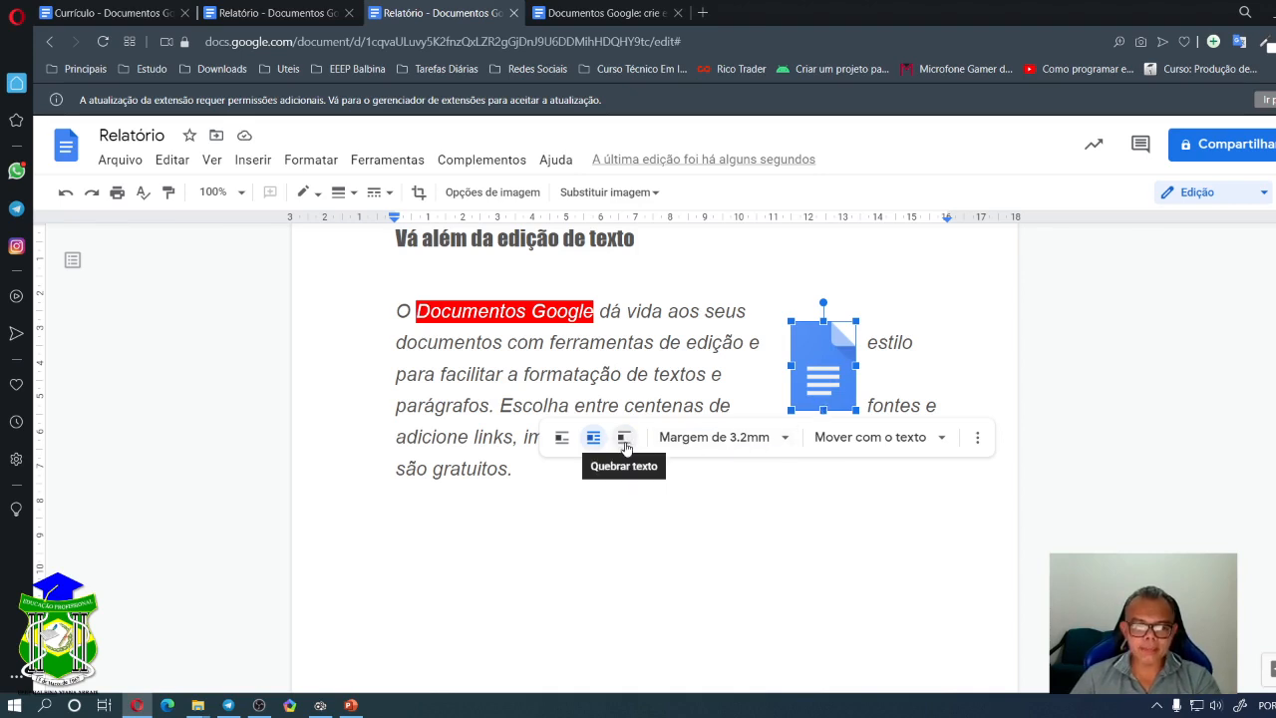
{"action": "left_click", "coordinate": [626, 440]}
- Set the logo back to wrap text and place it at the paragraph's right edge
{"action": "left_click_drag", "start_coordinate": [853, 364], "coordinate": [693, 466]}
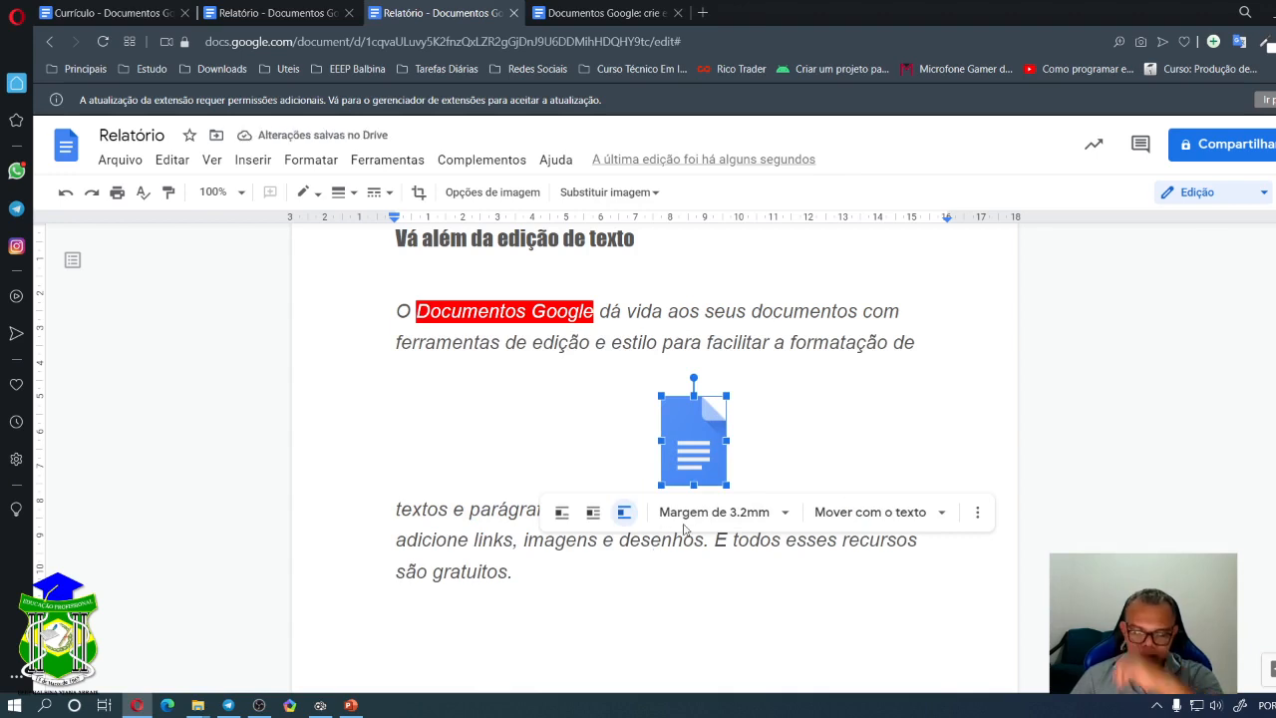
{"action": "left_click_drag", "start_coordinate": [687, 434], "coordinate": [431, 429]}
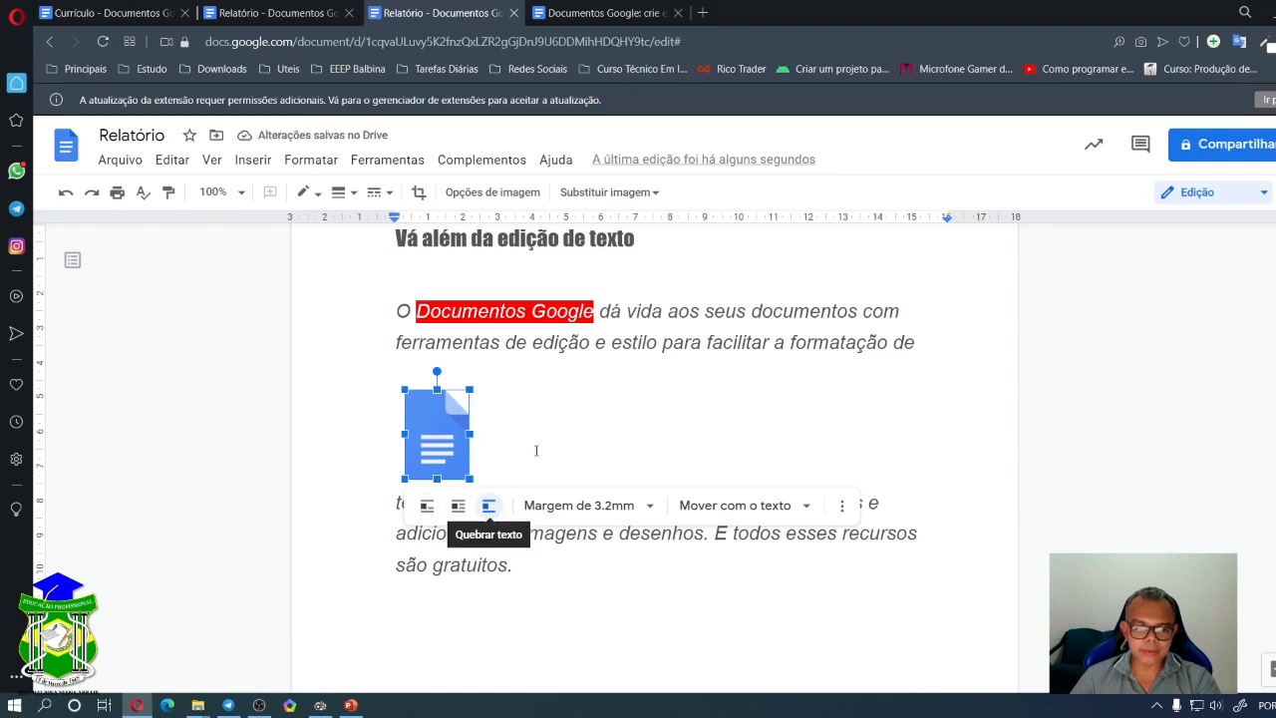
{"action": "left_click", "coordinate": [555, 425]}
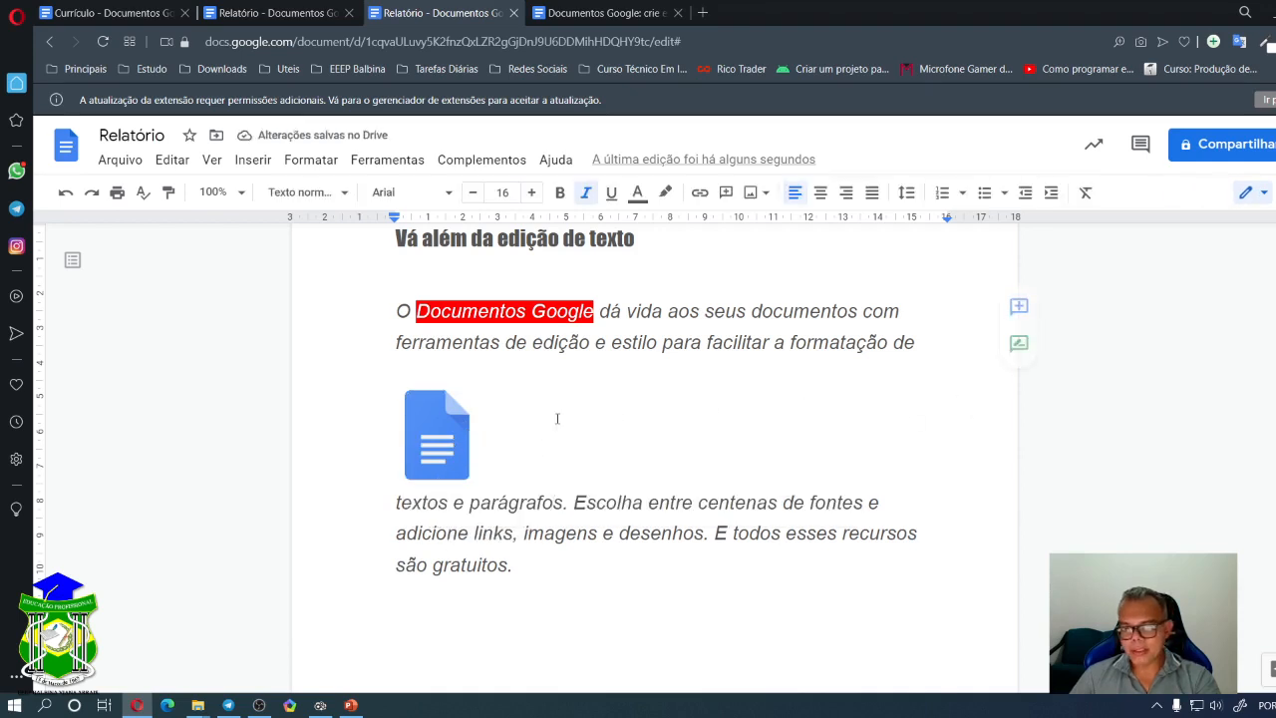
{"action": "left_click", "coordinate": [427, 436]}
{"action": "left_click", "coordinate": [457, 506]}
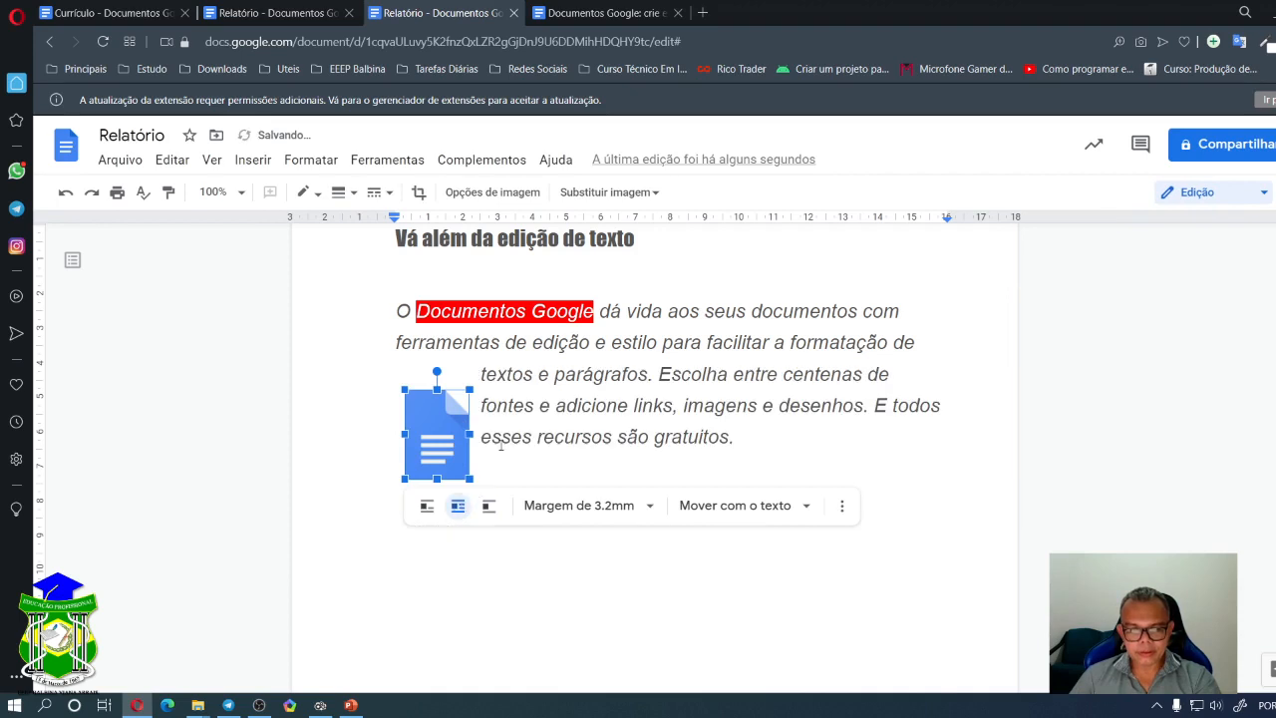
{"action": "left_click_drag", "start_coordinate": [446, 449], "coordinate": [798, 369]}
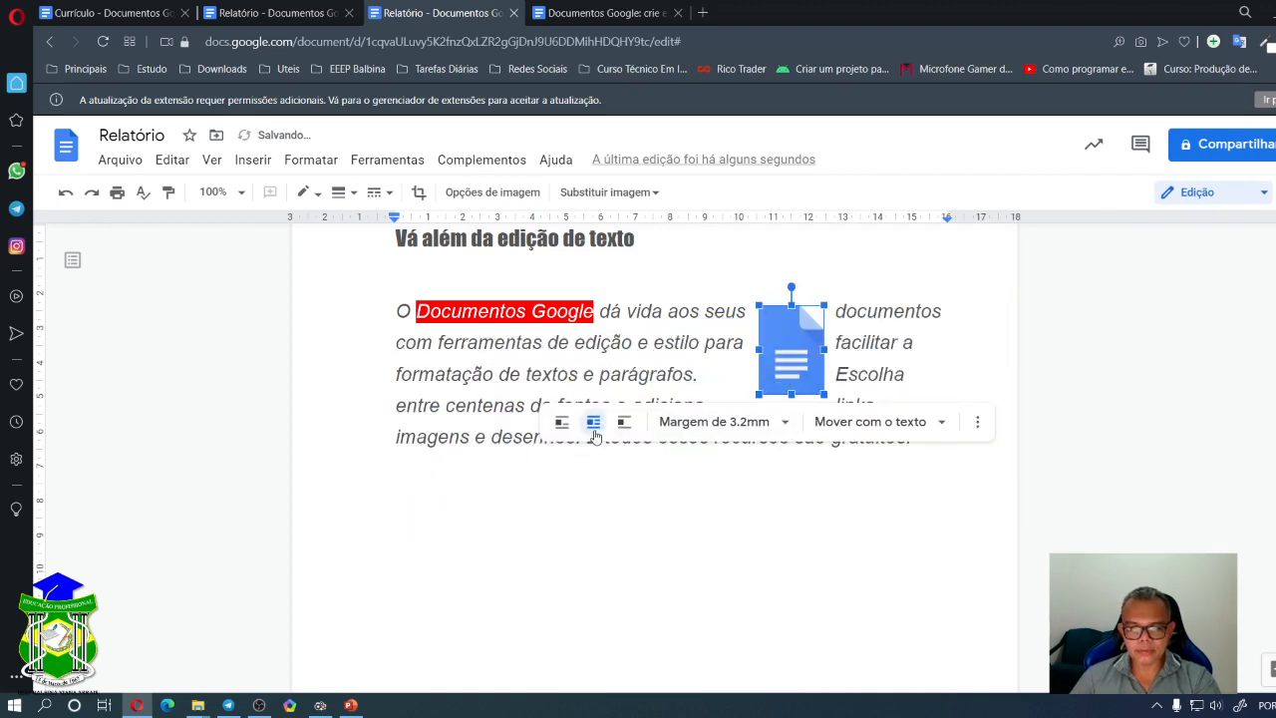
{"action": "left_click_drag", "start_coordinate": [798, 361], "coordinate": [914, 376]}
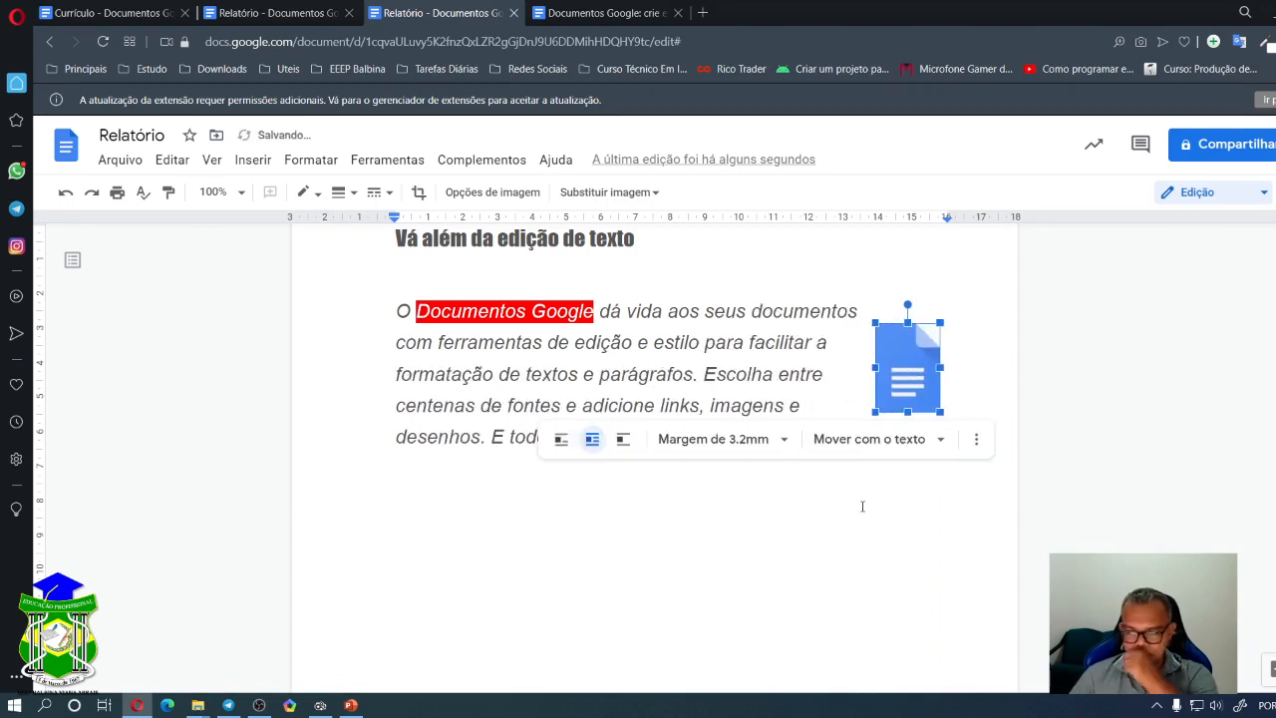
- Drag the logo from the right edge to the top-left of the intro paragraph
{"action": "left_click", "coordinate": [834, 504]}
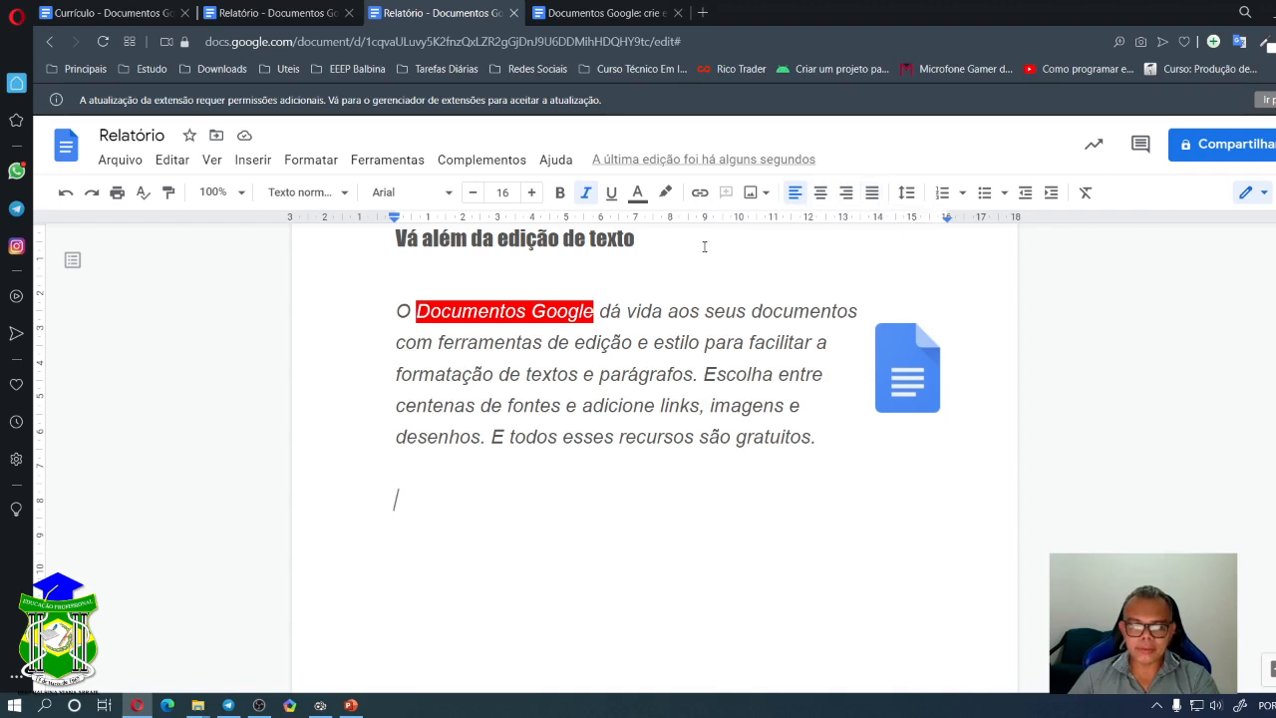
{"action": "left_click_drag", "start_coordinate": [393, 311], "coordinate": [828, 440]}
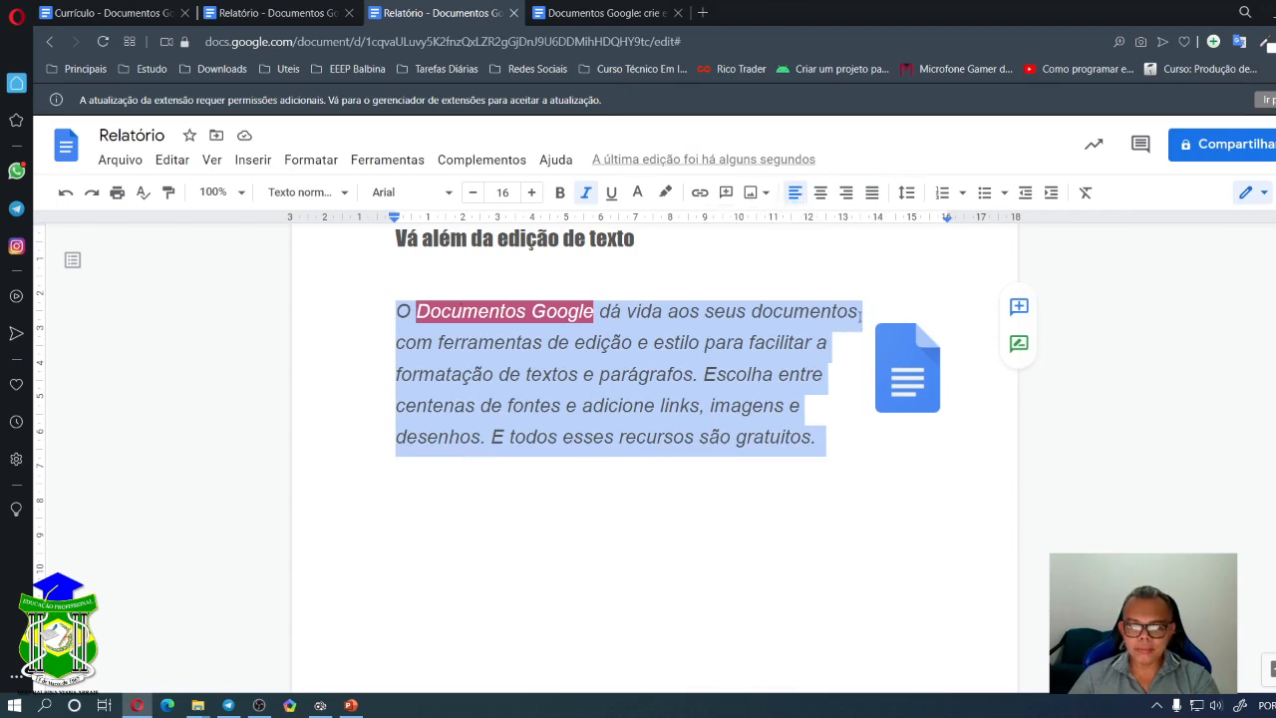
{"action": "left_click", "coordinate": [897, 378]}
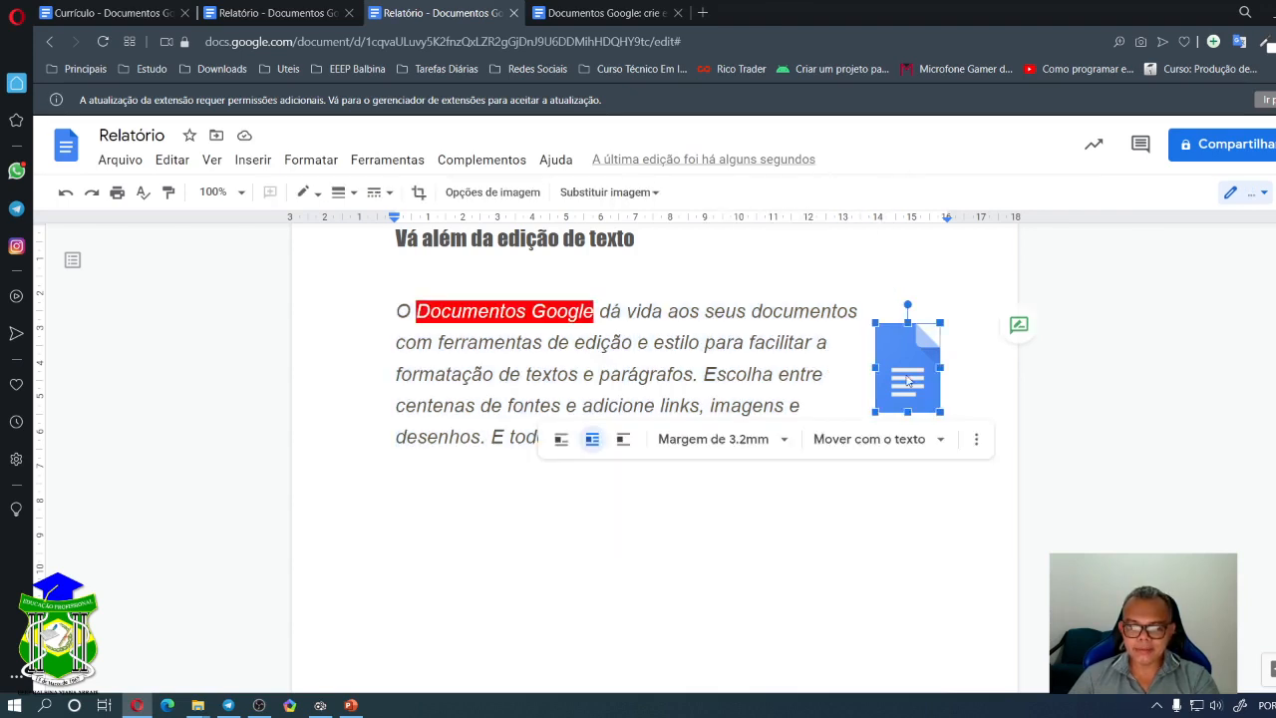
{"action": "left_click_drag", "start_coordinate": [898, 377], "coordinate": [447, 234]}
{"action": "left_click_drag", "start_coordinate": [446, 244], "coordinate": [423, 370]}
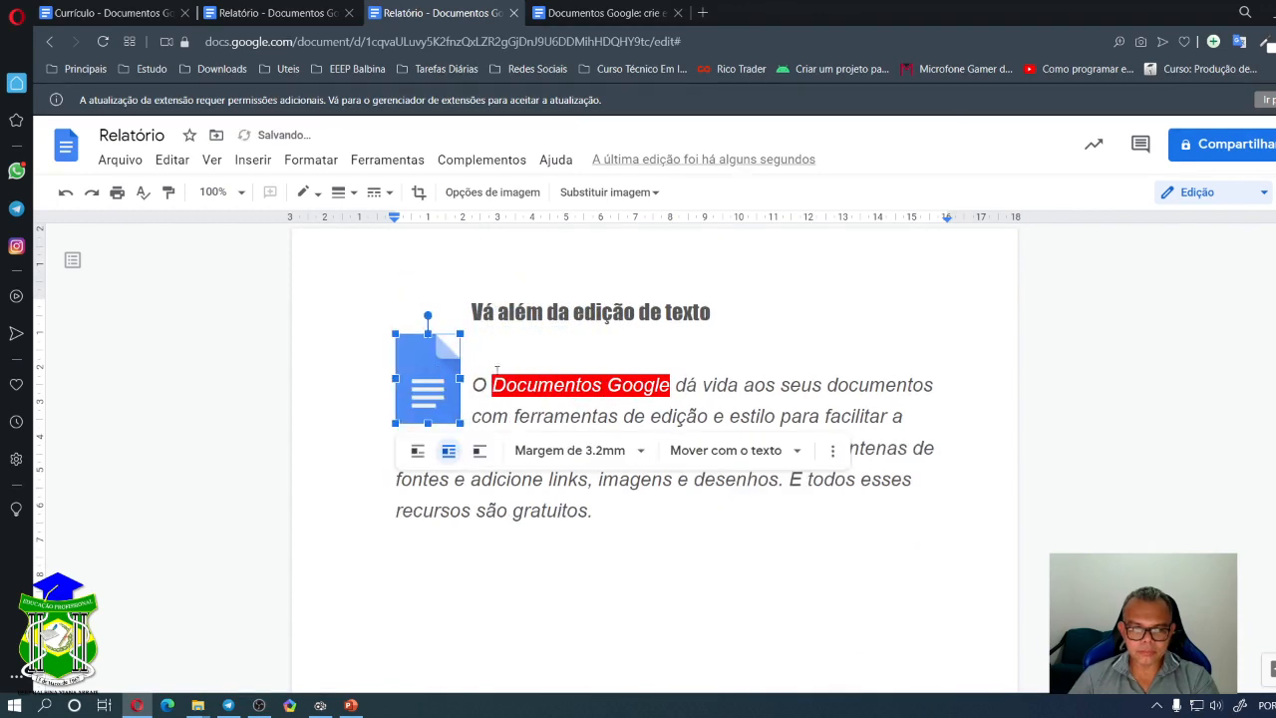
- Push the paragraph down with Enter so the logo sits alone under the heading
{"action": "left_click", "coordinate": [478, 384]}
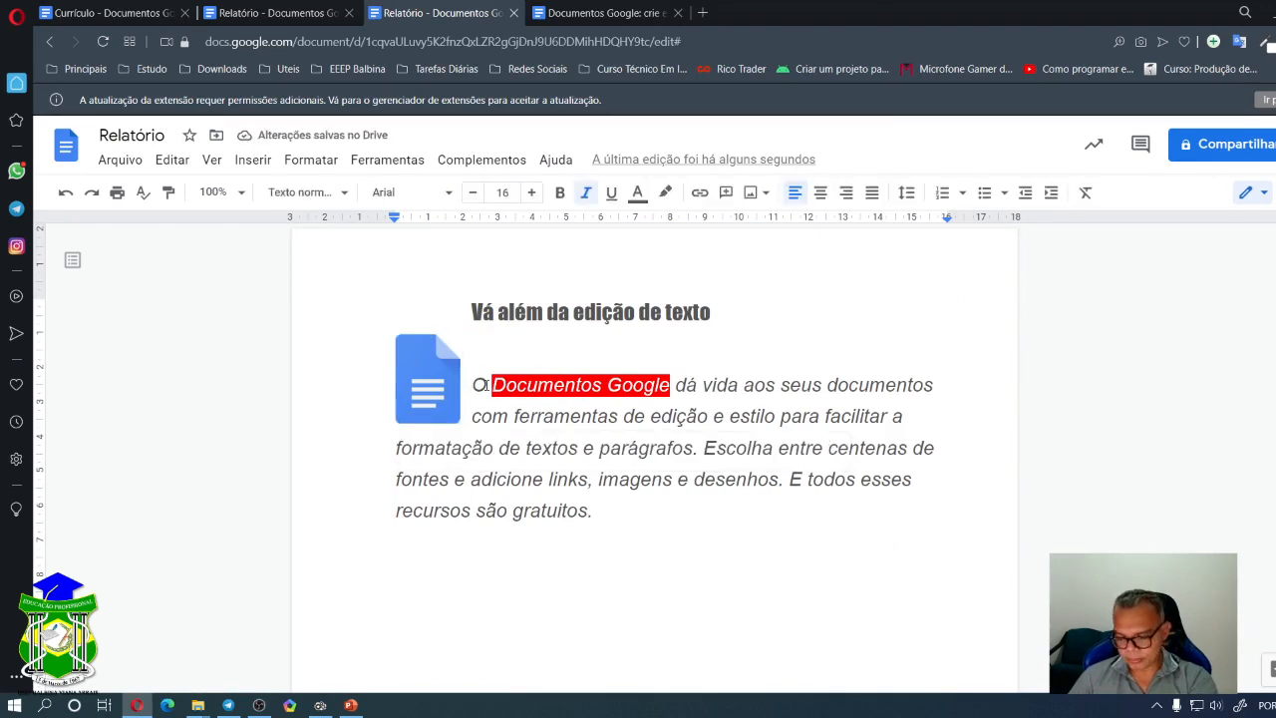
{"action": "key", "text": "Return"}
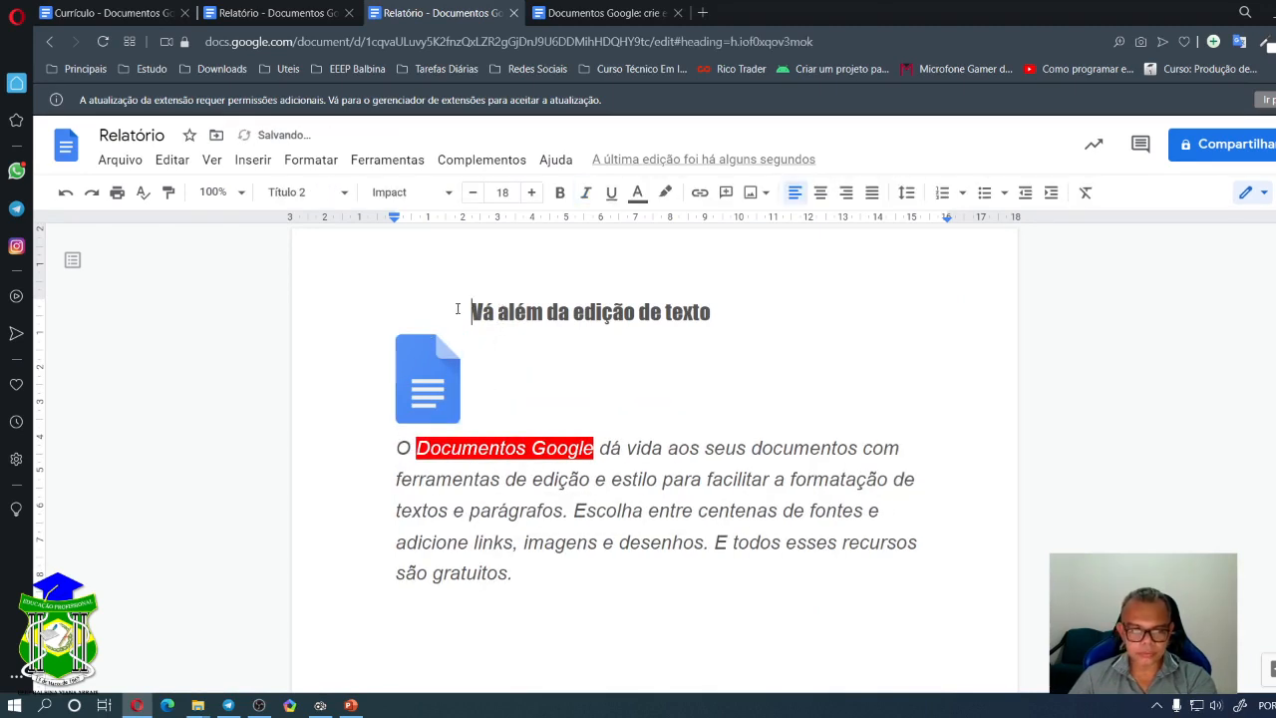
{"action": "left_click", "coordinate": [439, 368]}
{"action": "left_click", "coordinate": [494, 377]}
{"action": "key", "text": "Return"}
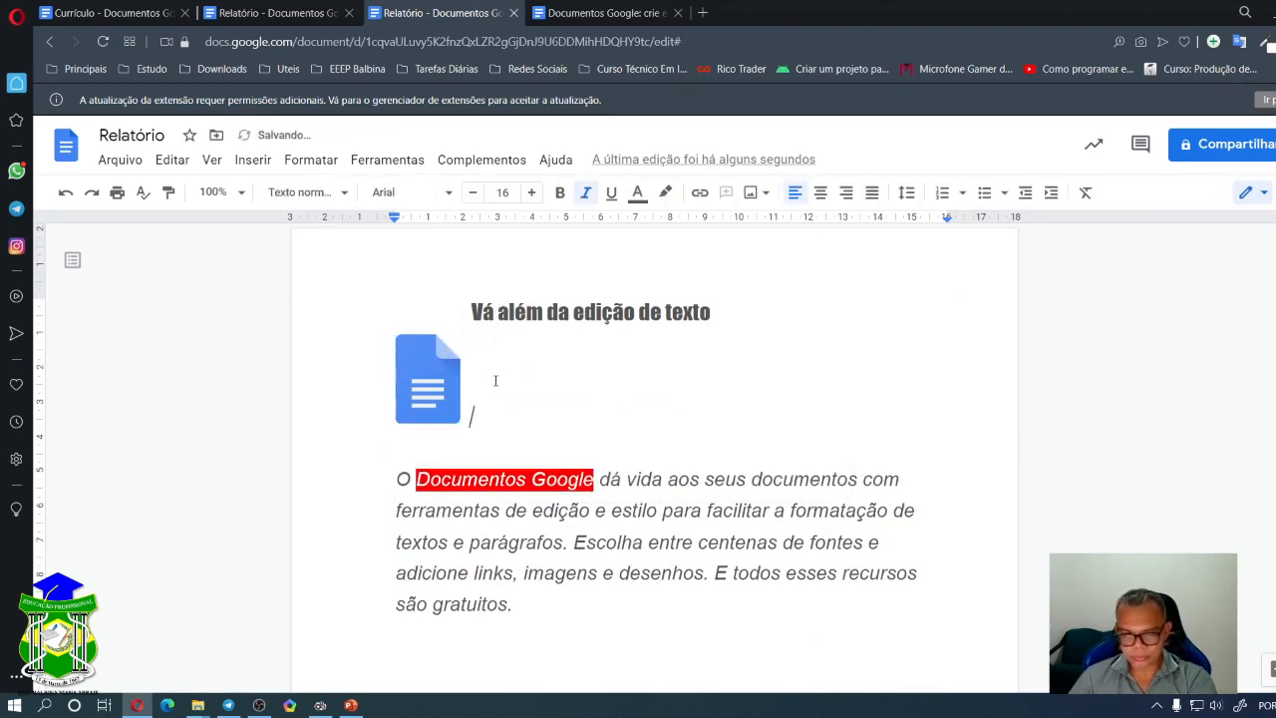
{"action": "left_click_drag", "start_coordinate": [439, 396], "coordinate": [482, 370]}
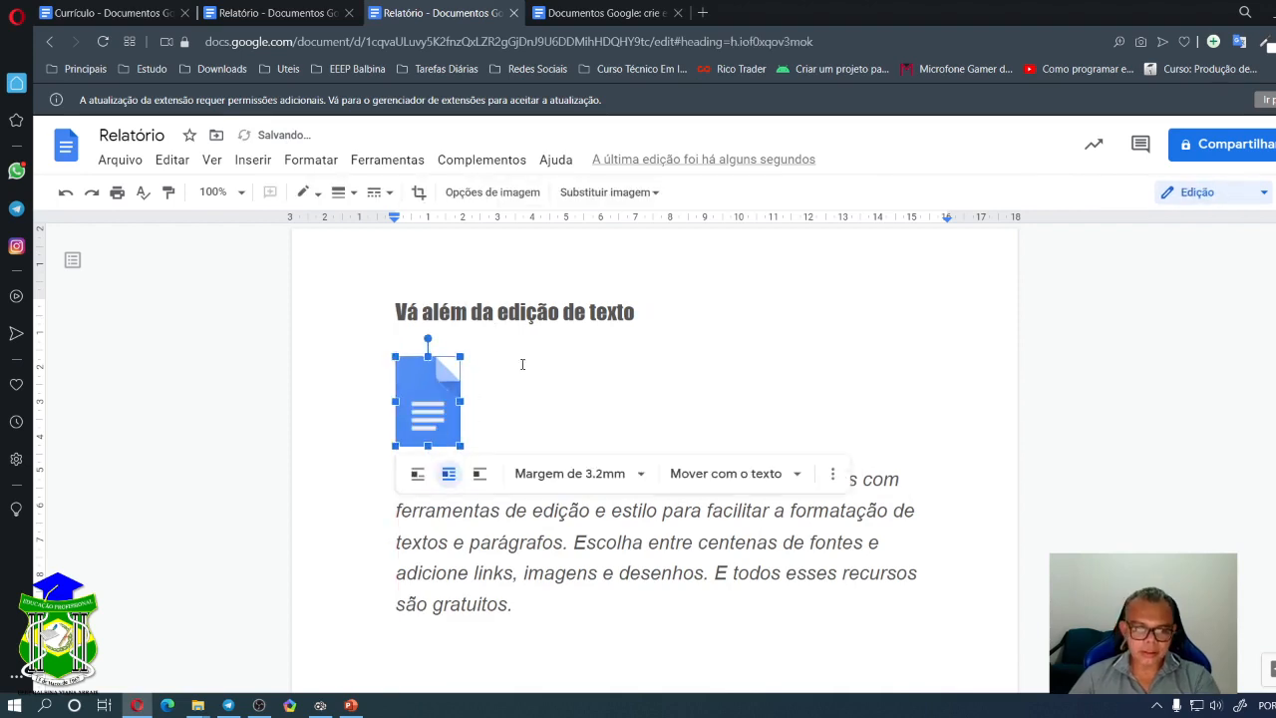
{"action": "left_click", "coordinate": [684, 362]}
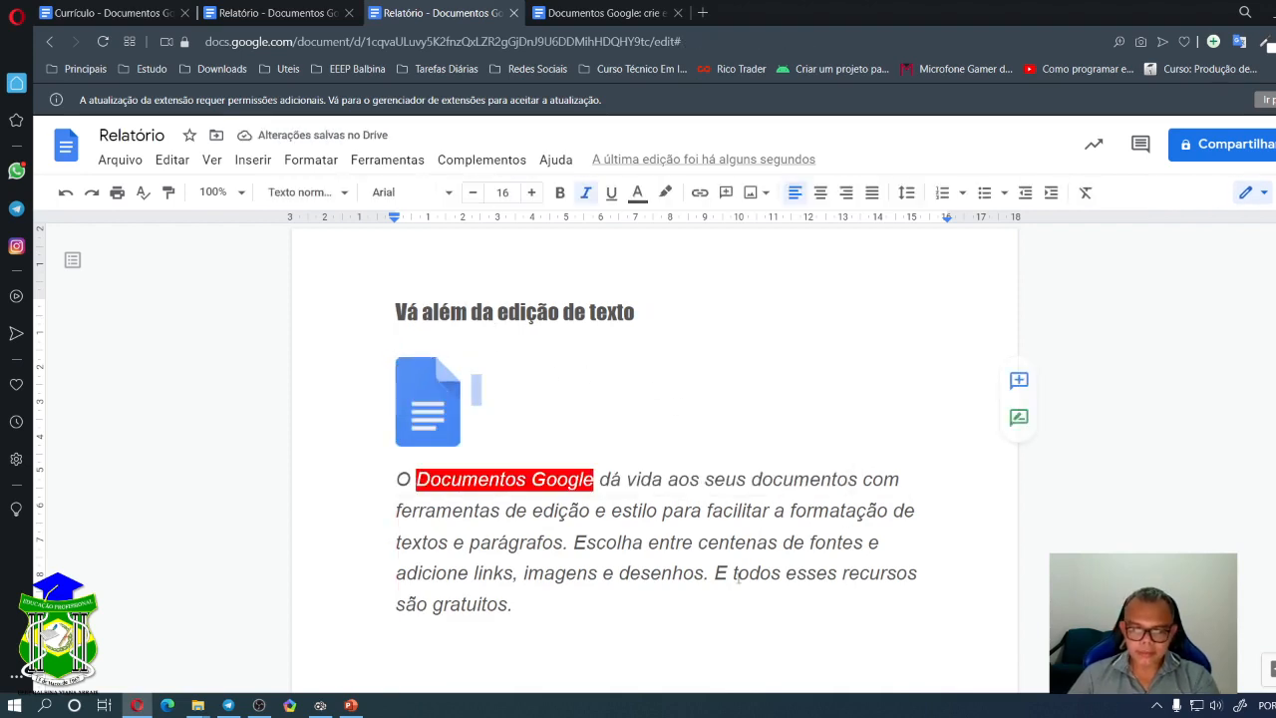
{"action": "left_click_drag", "start_coordinate": [534, 598], "coordinate": [395, 476]}
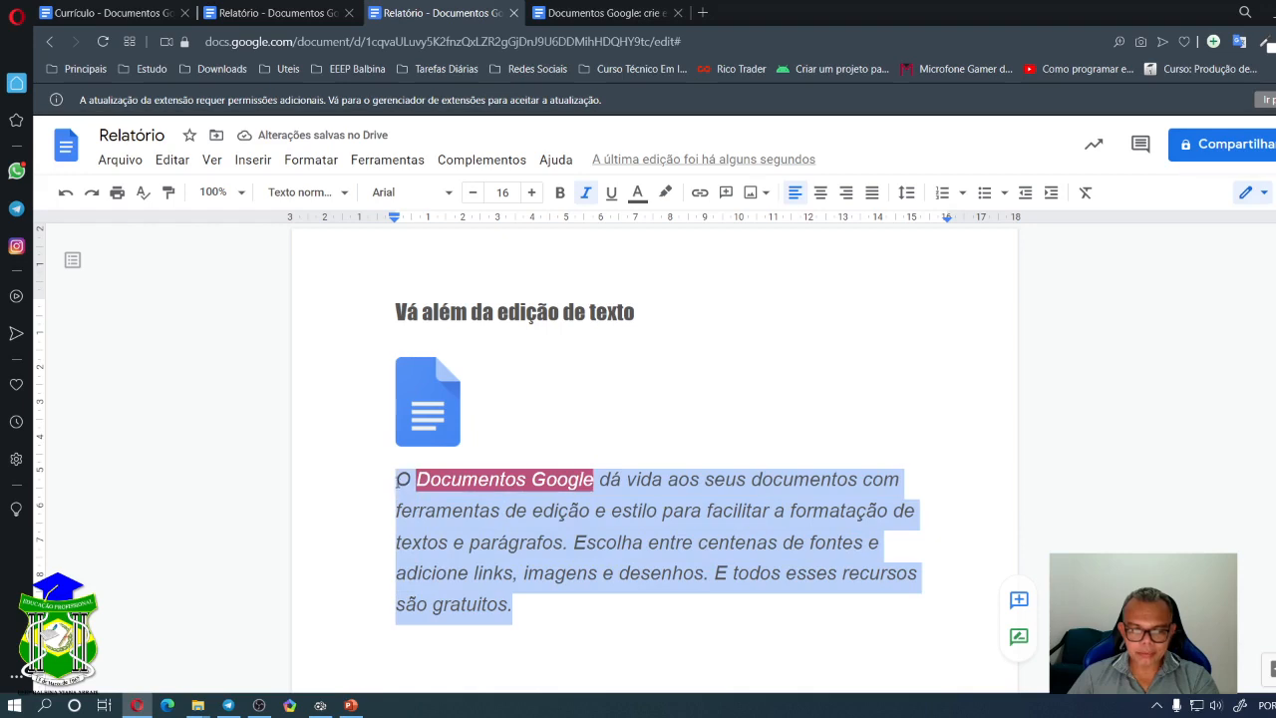
- Try Justify, Right and Center on the intro paragraph, ending back at Align left
{"action": "left_click", "coordinate": [898, 480]}
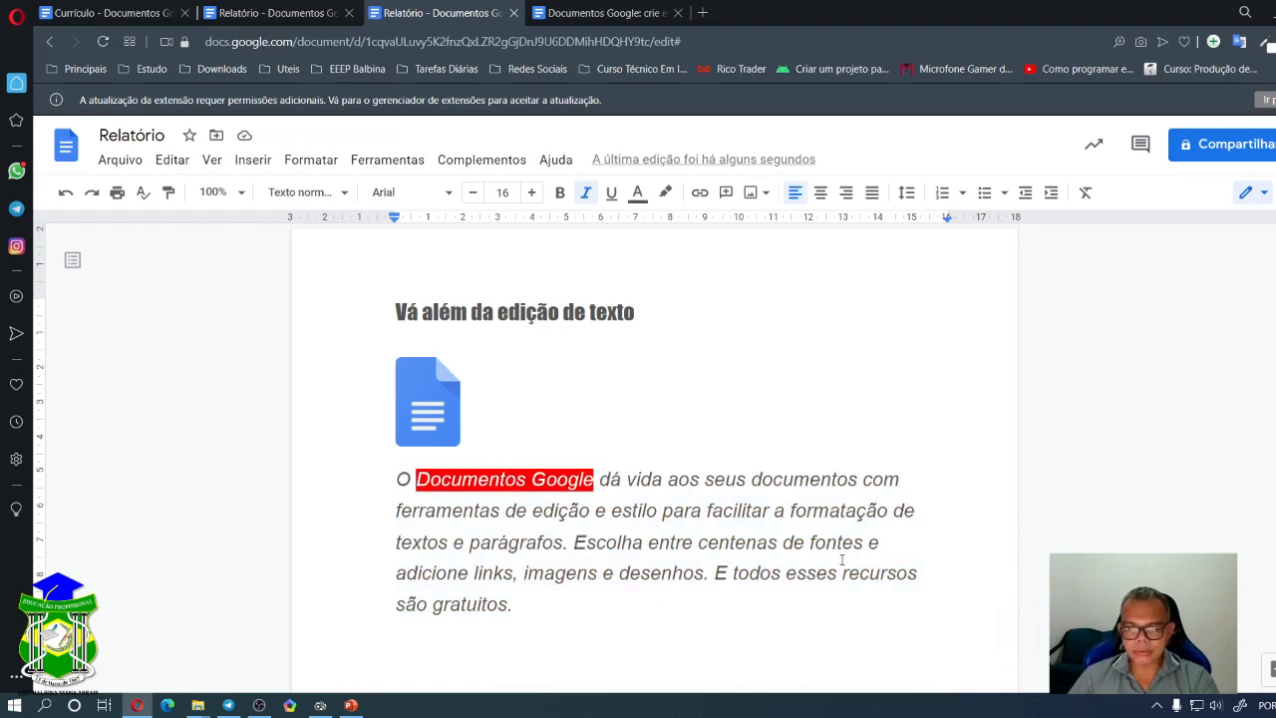
{"action": "left_click_drag", "start_coordinate": [397, 479], "coordinate": [526, 597]}
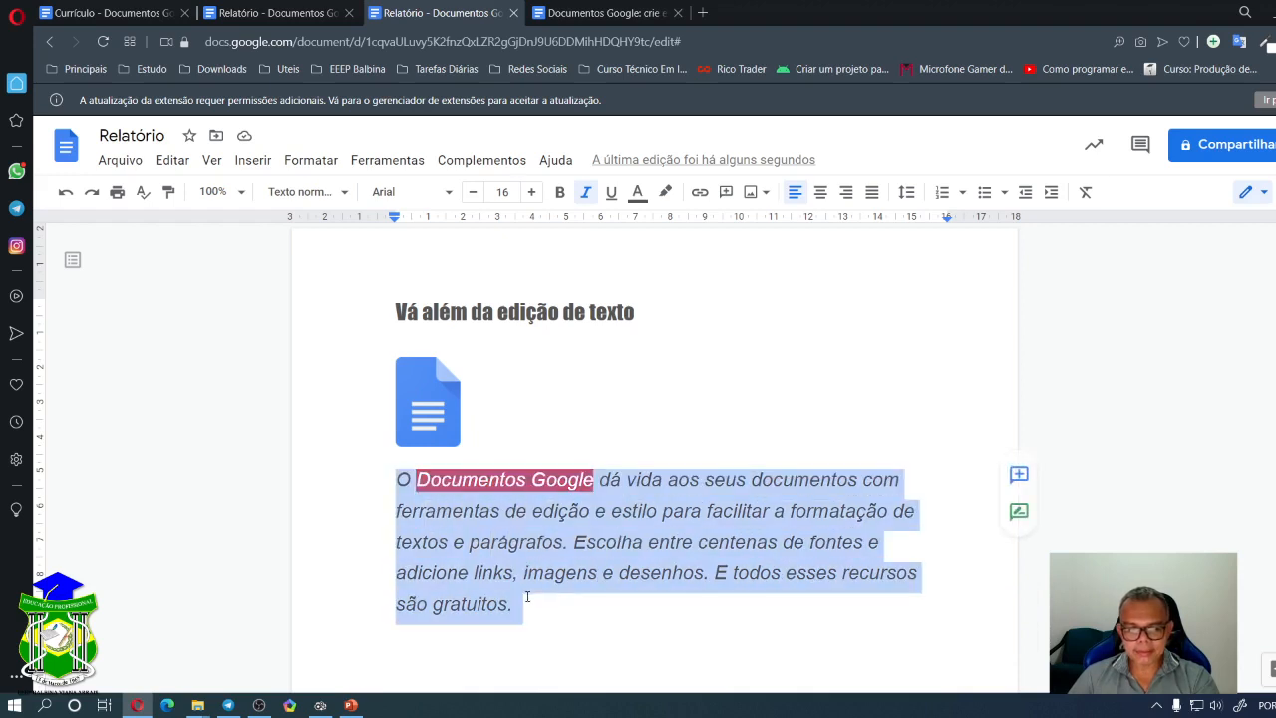
{"action": "left_click", "coordinate": [871, 193]}
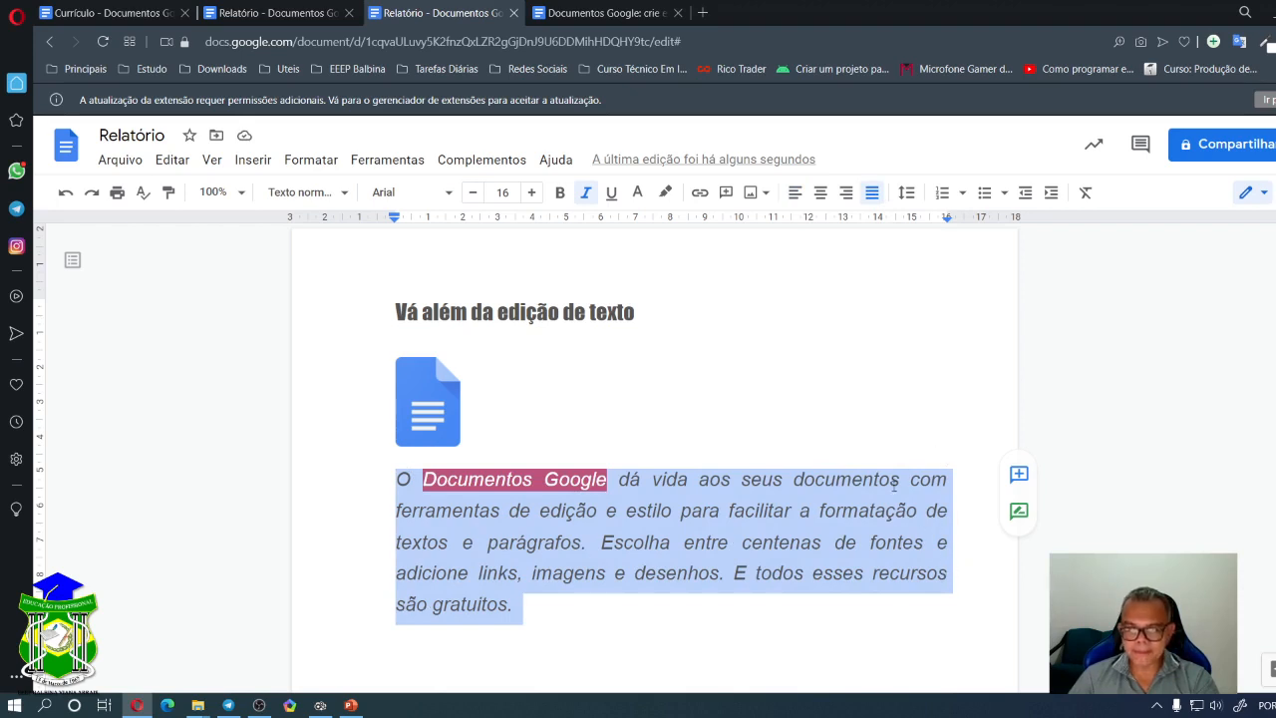
{"action": "left_click", "coordinate": [649, 479]}
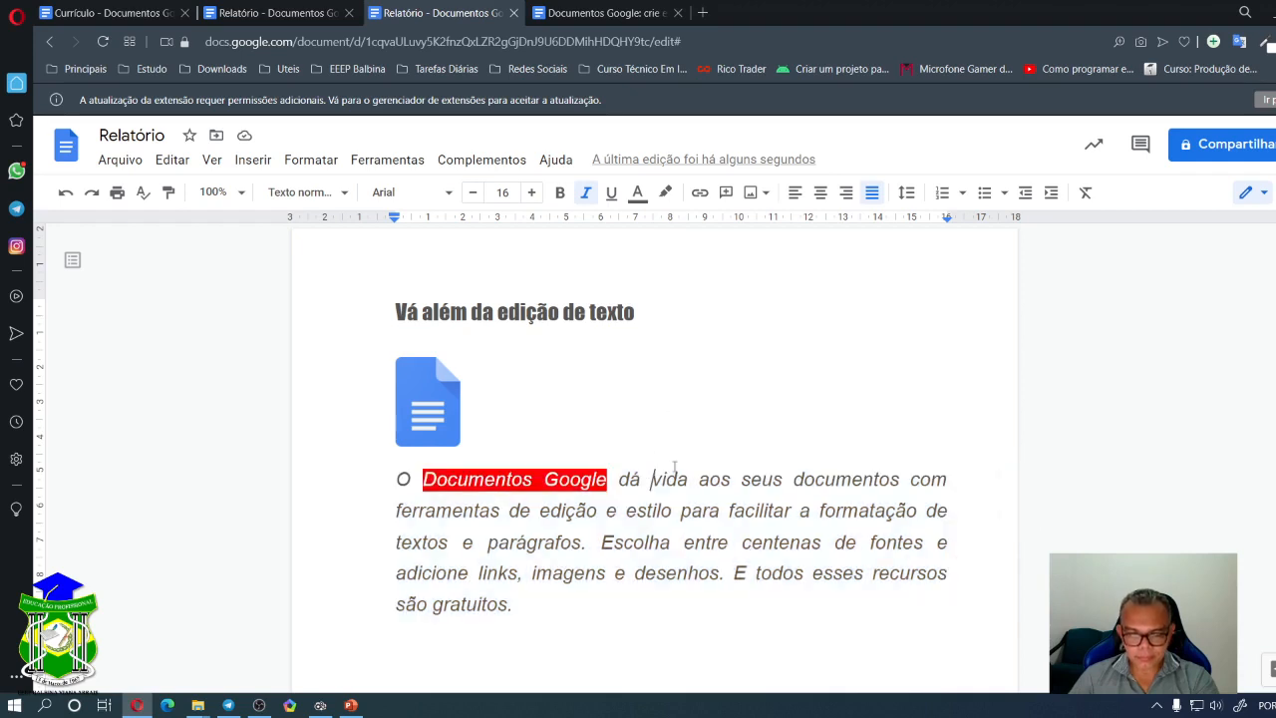
{"action": "left_click_drag", "start_coordinate": [395, 480], "coordinate": [512, 605]}
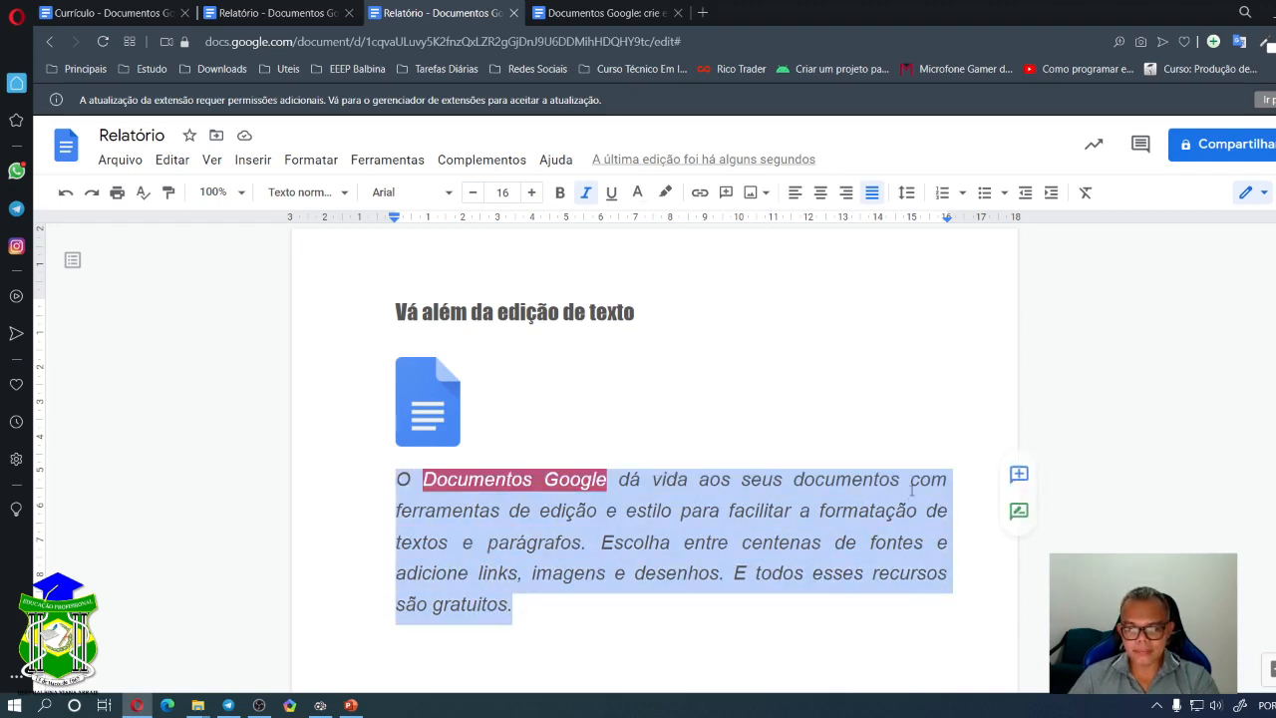
{"action": "left_click", "coordinate": [846, 195]}
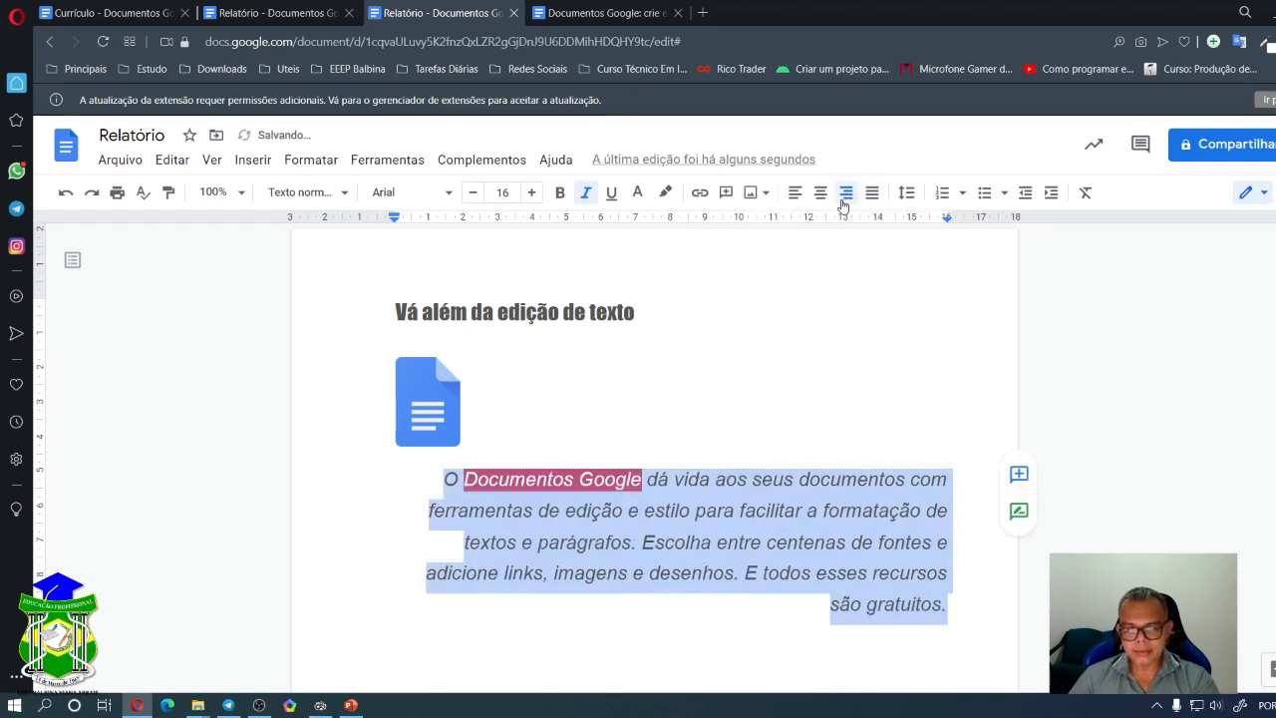
{"action": "left_click", "coordinate": [821, 195]}
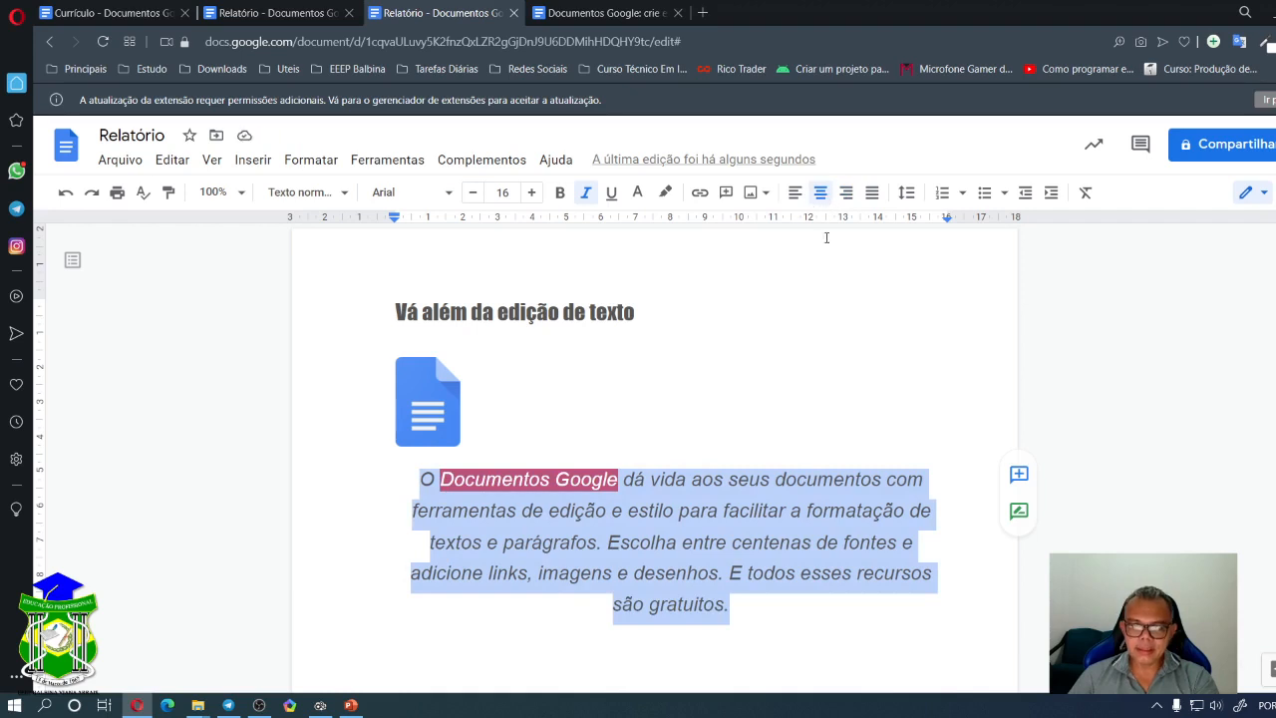
{"action": "left_click", "coordinate": [794, 192]}
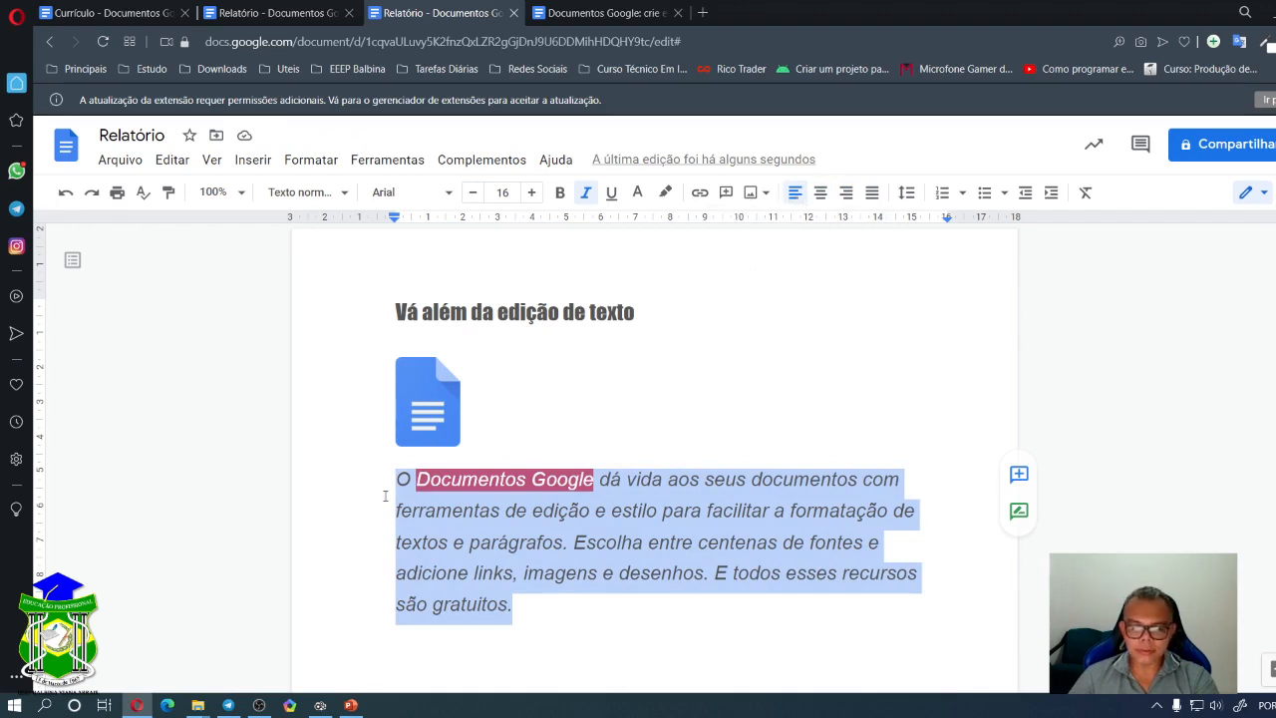
{"action": "left_click", "coordinate": [677, 546]}
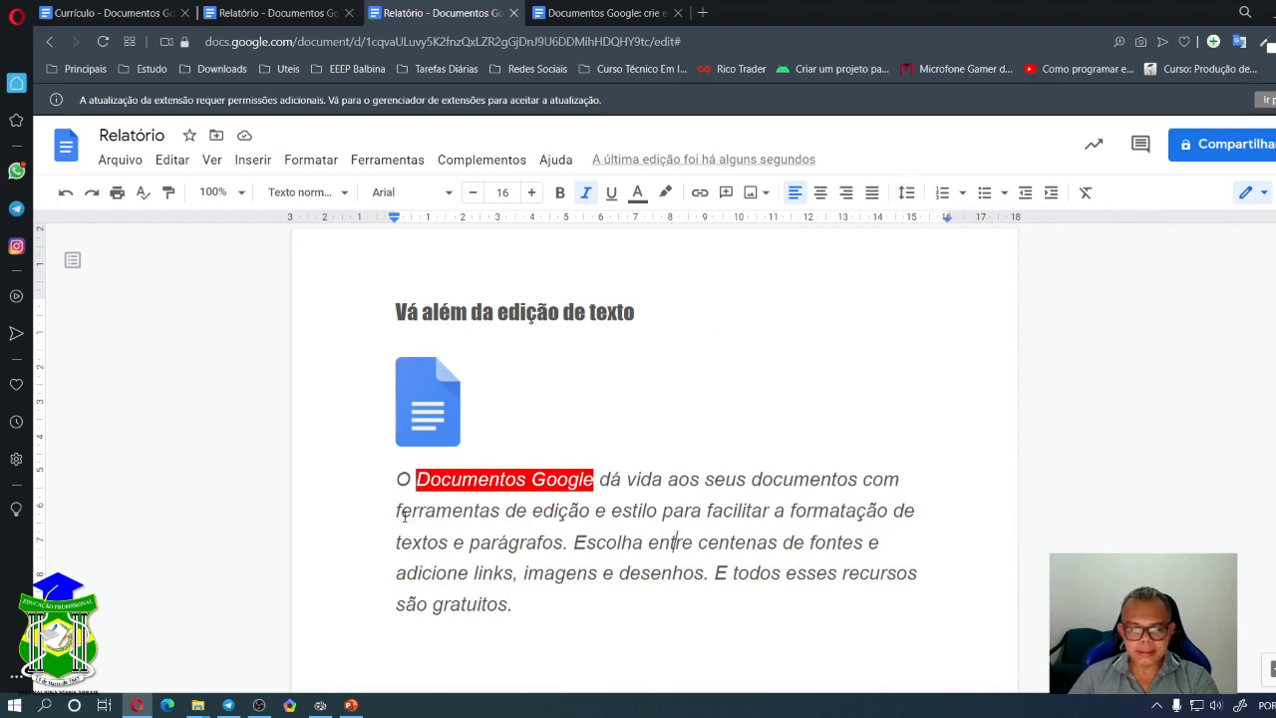
- Set the intro paragraph's line spacing to 1,5
{"action": "left_click_drag", "start_coordinate": [396, 480], "coordinate": [524, 598]}
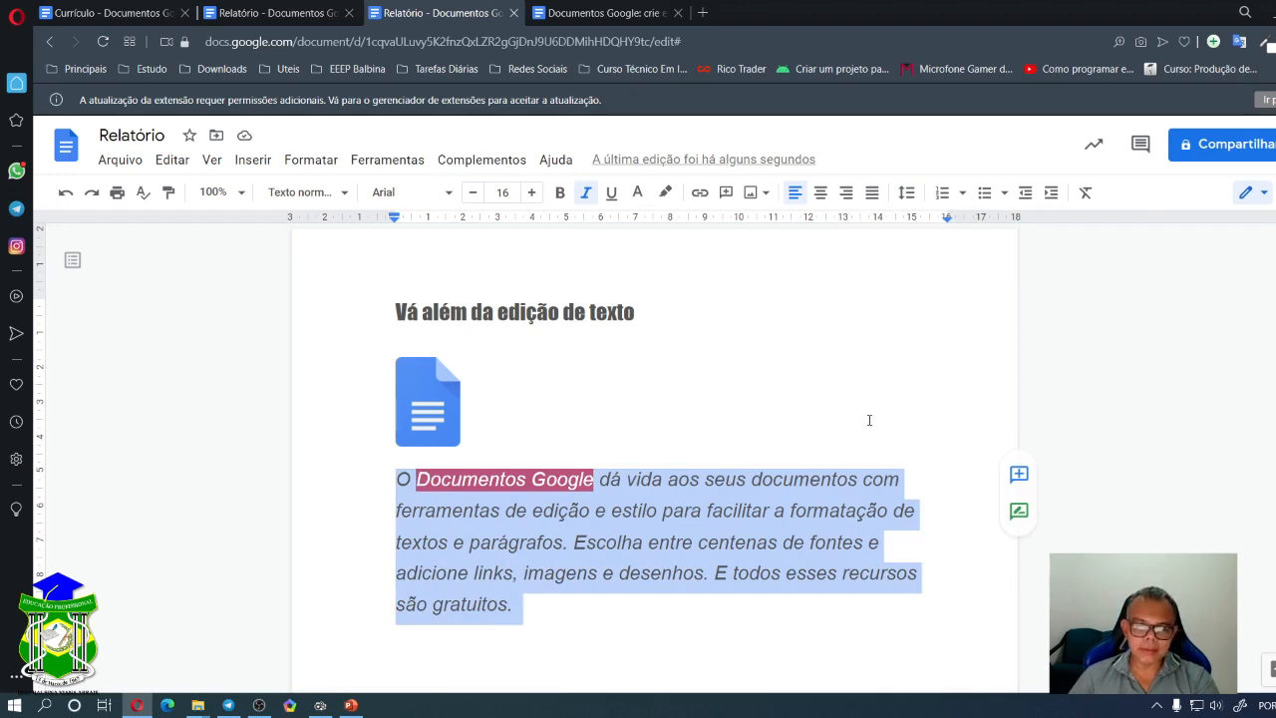
{"action": "left_click", "coordinate": [907, 194]}
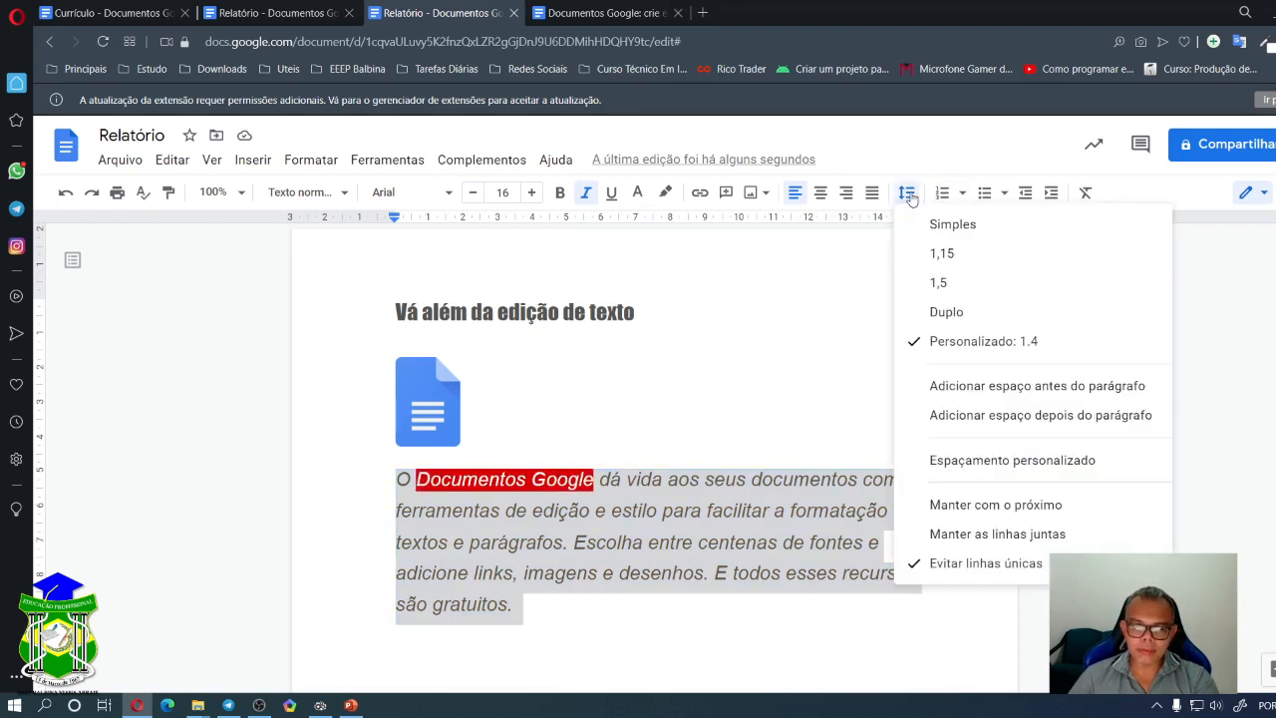
{"action": "left_click", "coordinate": [947, 283]}
{"action": "left_click", "coordinate": [586, 494]}
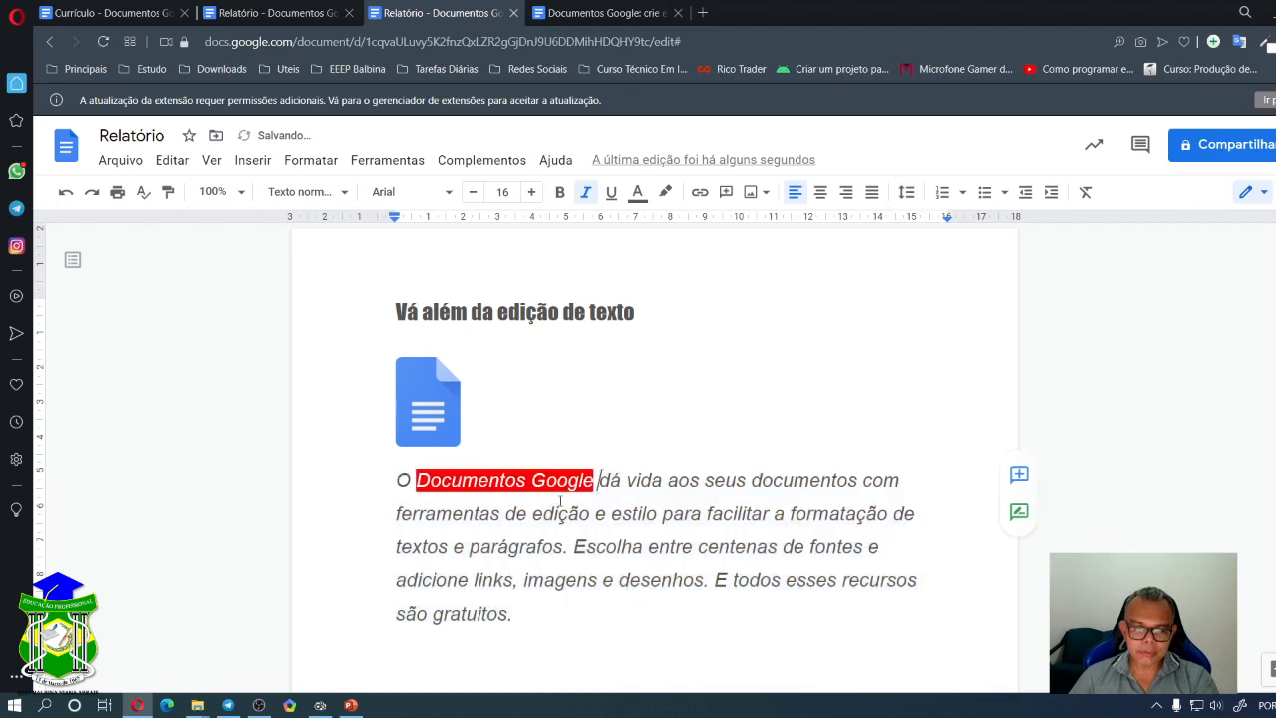
{"action": "left_click_drag", "start_coordinate": [398, 480], "coordinate": [669, 482]}
{"action": "left_click", "coordinate": [686, 513]}
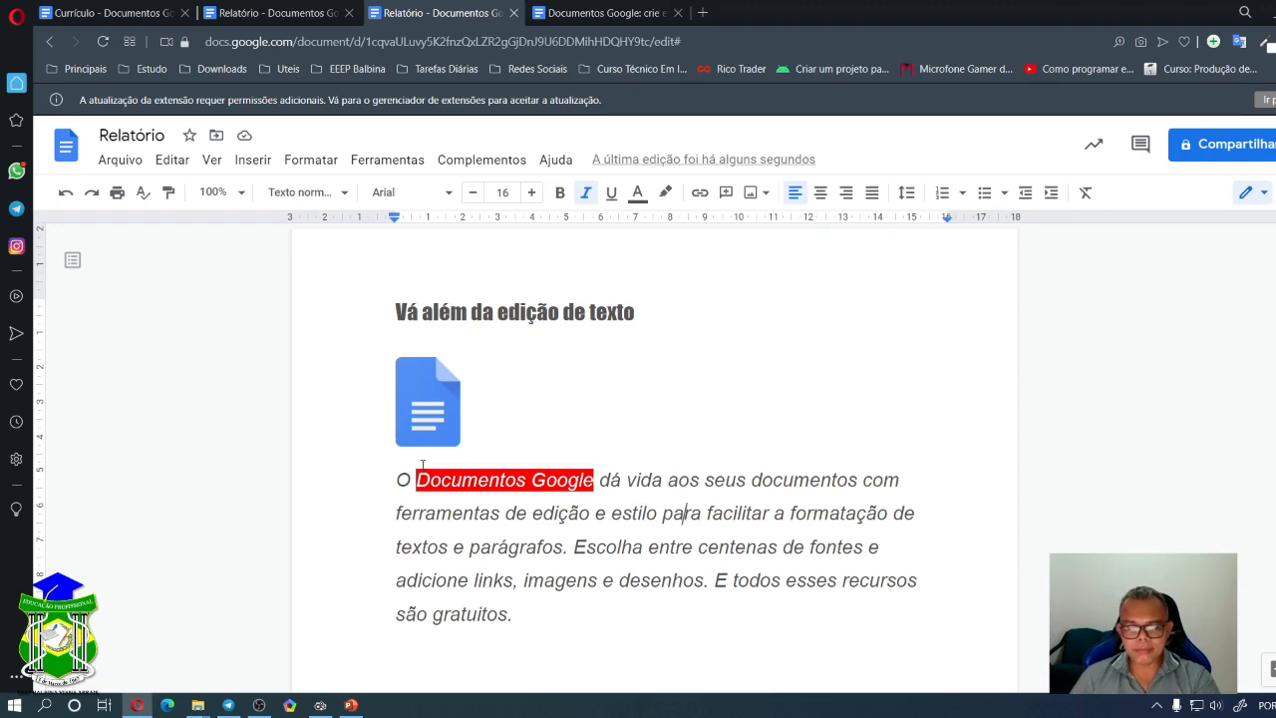
- Compare double spacing against 1,5 on the paragraph, leaving it at 1,5
{"action": "left_click_drag", "start_coordinate": [391, 477], "coordinate": [526, 615]}
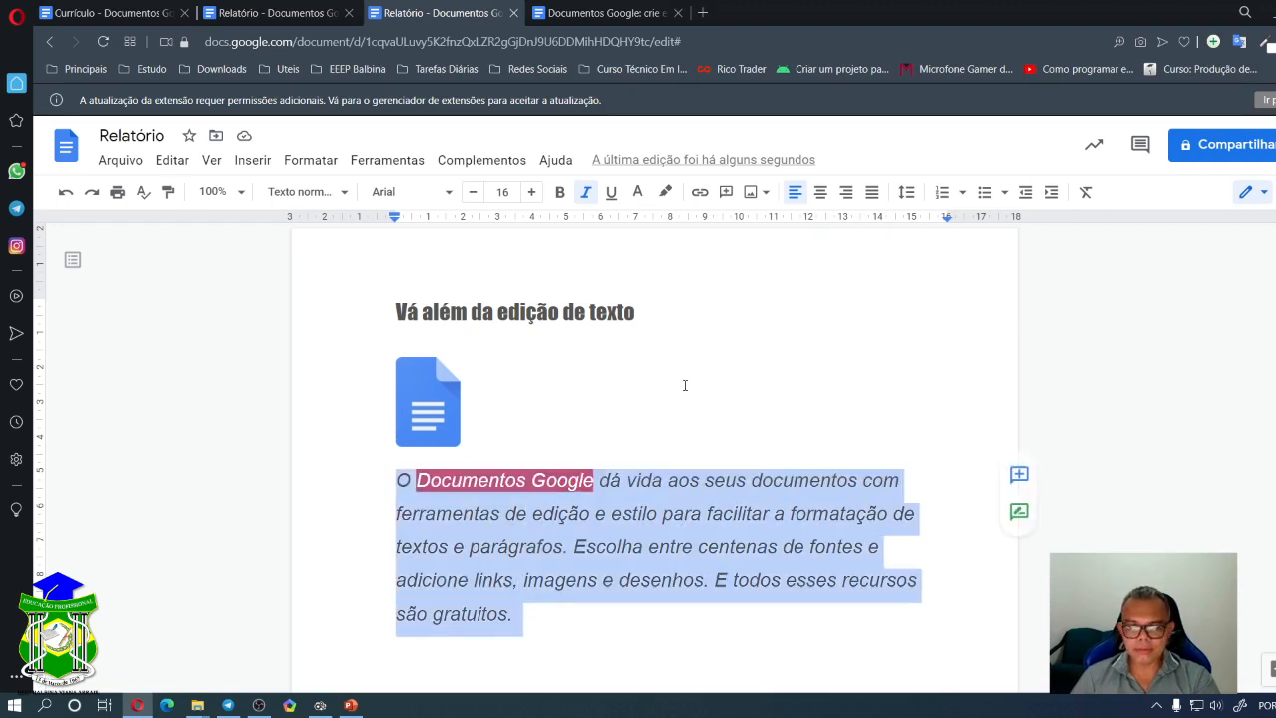
{"action": "left_click", "coordinate": [905, 194]}
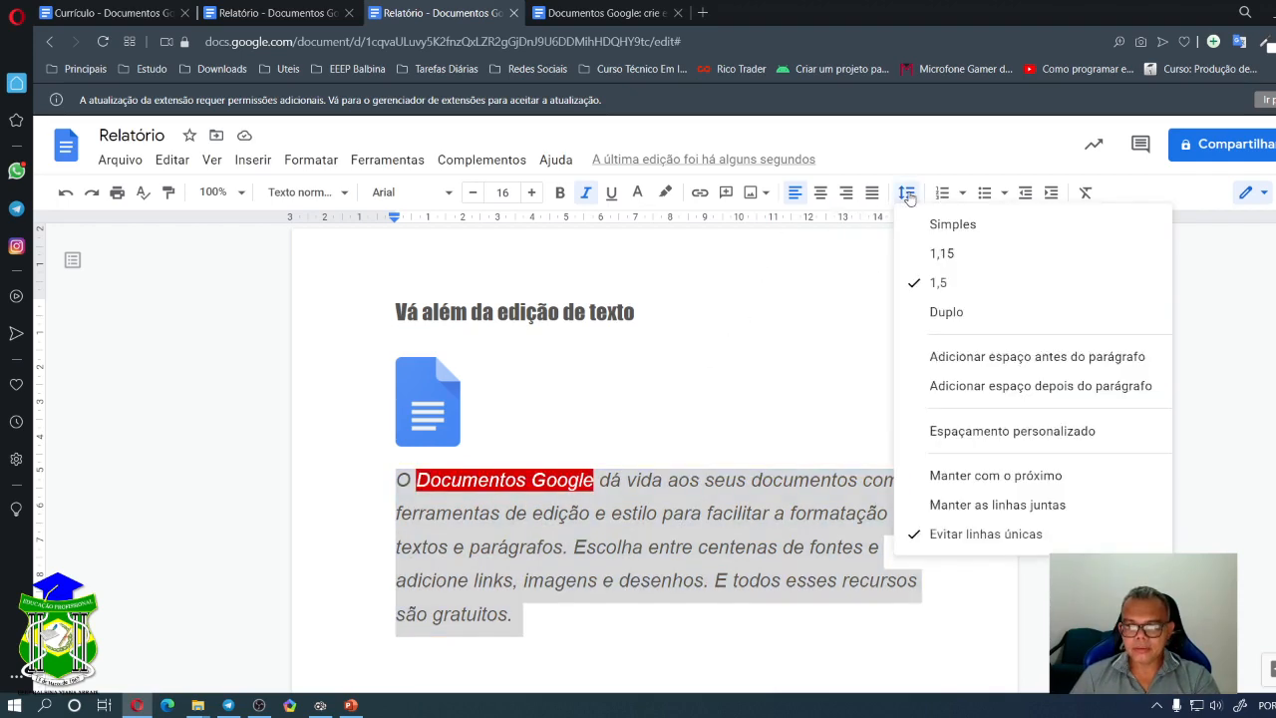
{"action": "left_click", "coordinate": [962, 312]}
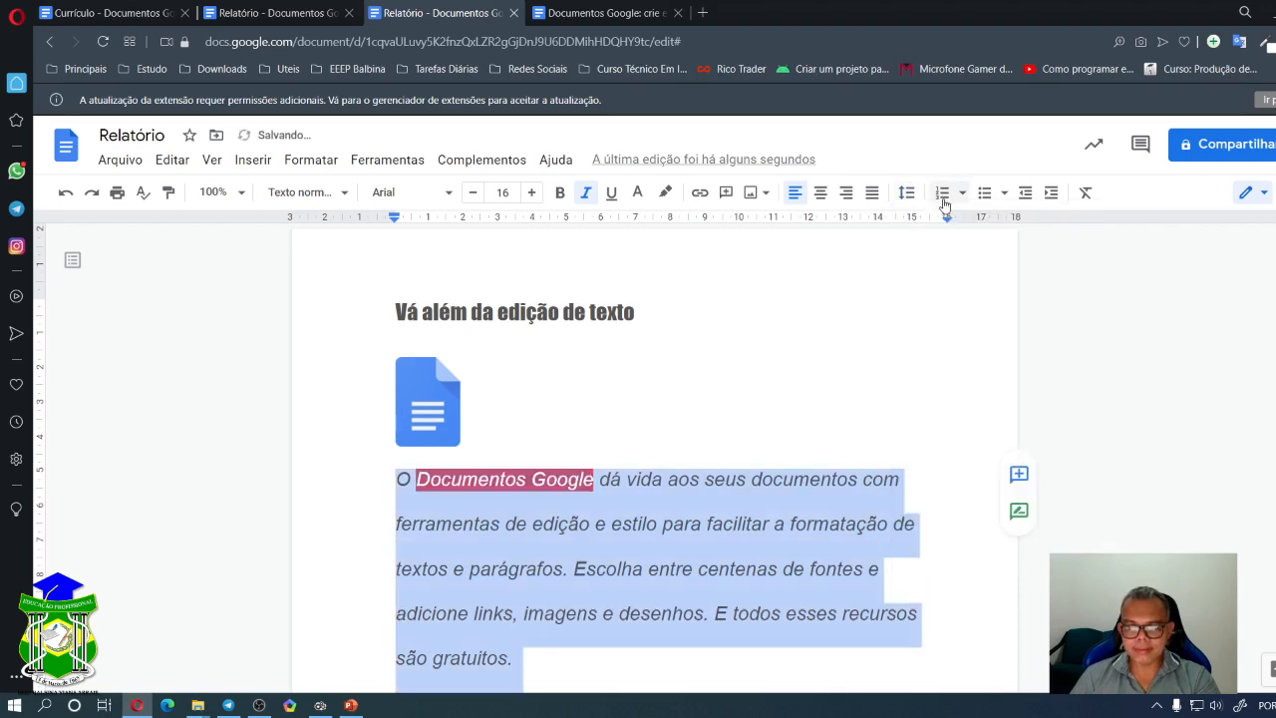
{"action": "left_click", "coordinate": [909, 197]}
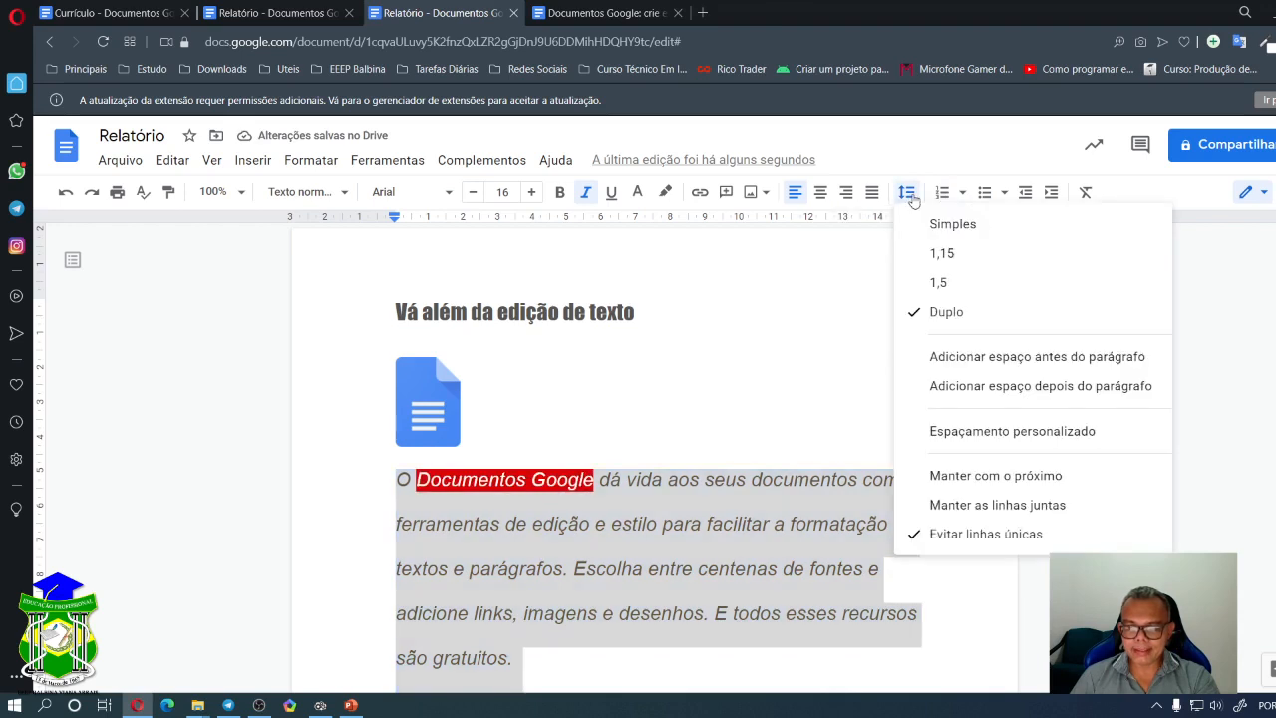
{"action": "left_click", "coordinate": [944, 284]}
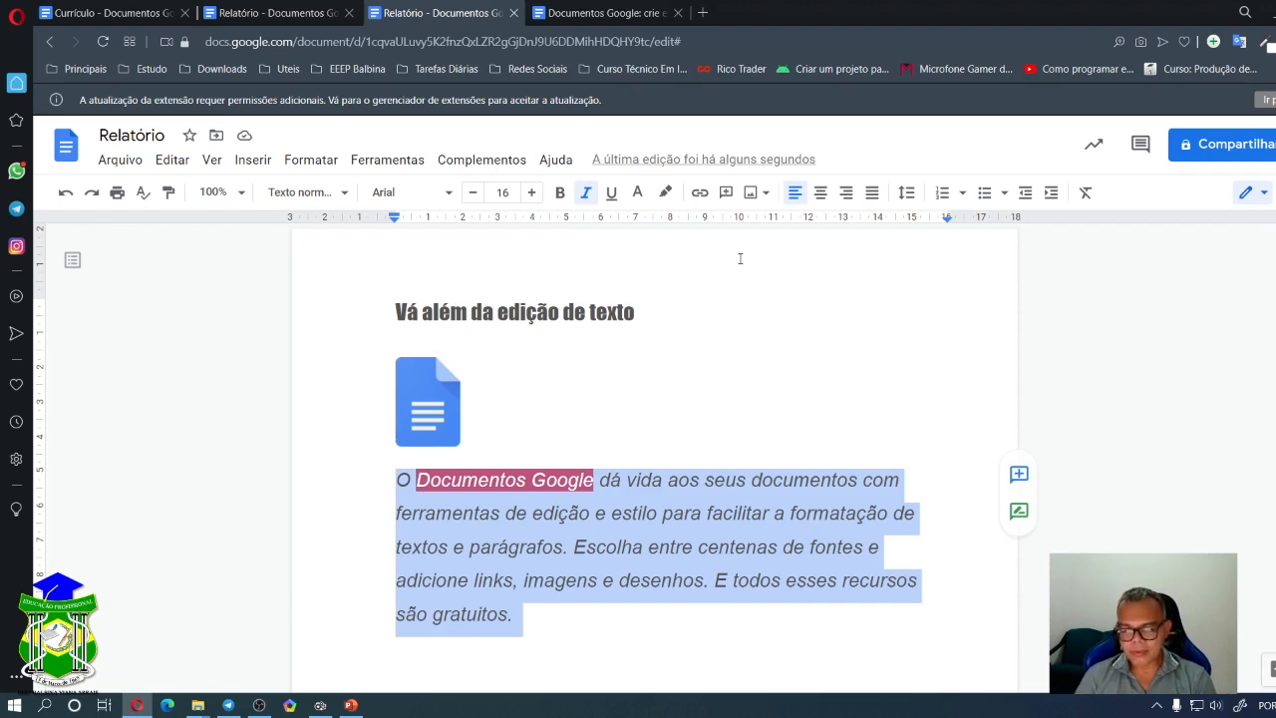
{"action": "left_click", "coordinate": [907, 192]}
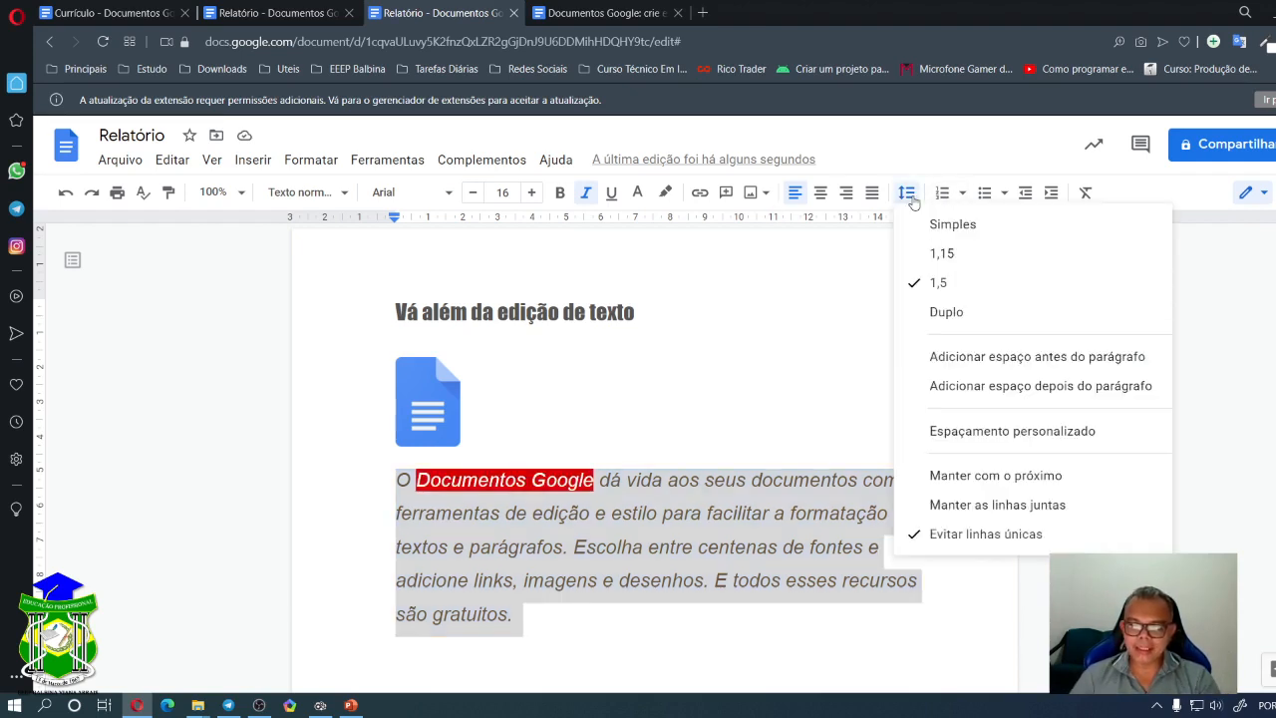
{"action": "left_click", "coordinate": [948, 312]}
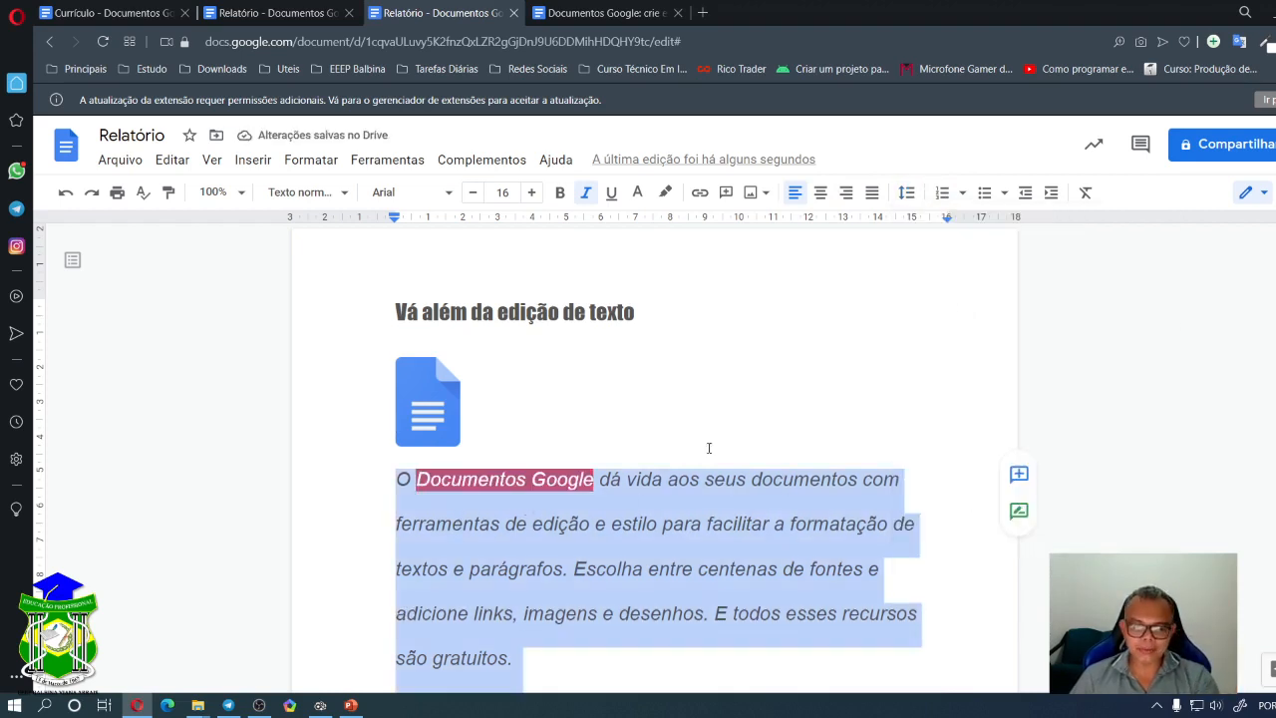
{"action": "left_click", "coordinate": [913, 199]}
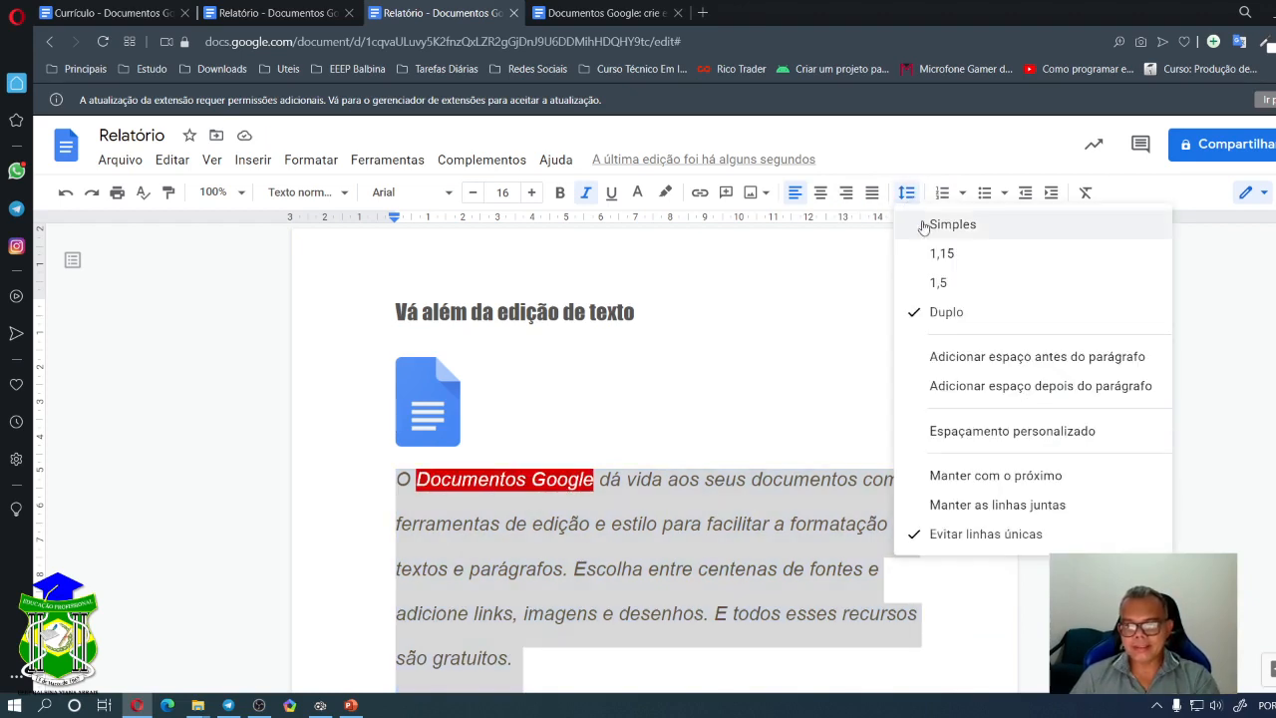
{"action": "left_click", "coordinate": [947, 284]}
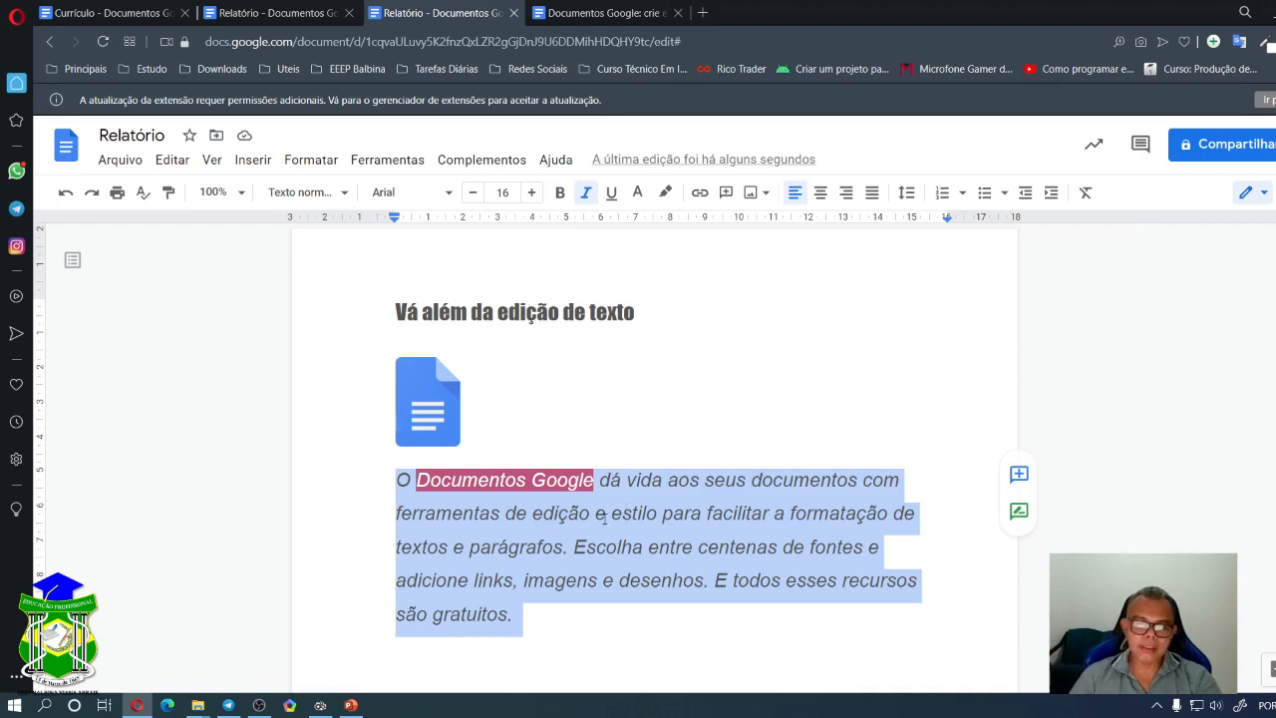
{"action": "left_click", "coordinate": [620, 484]}
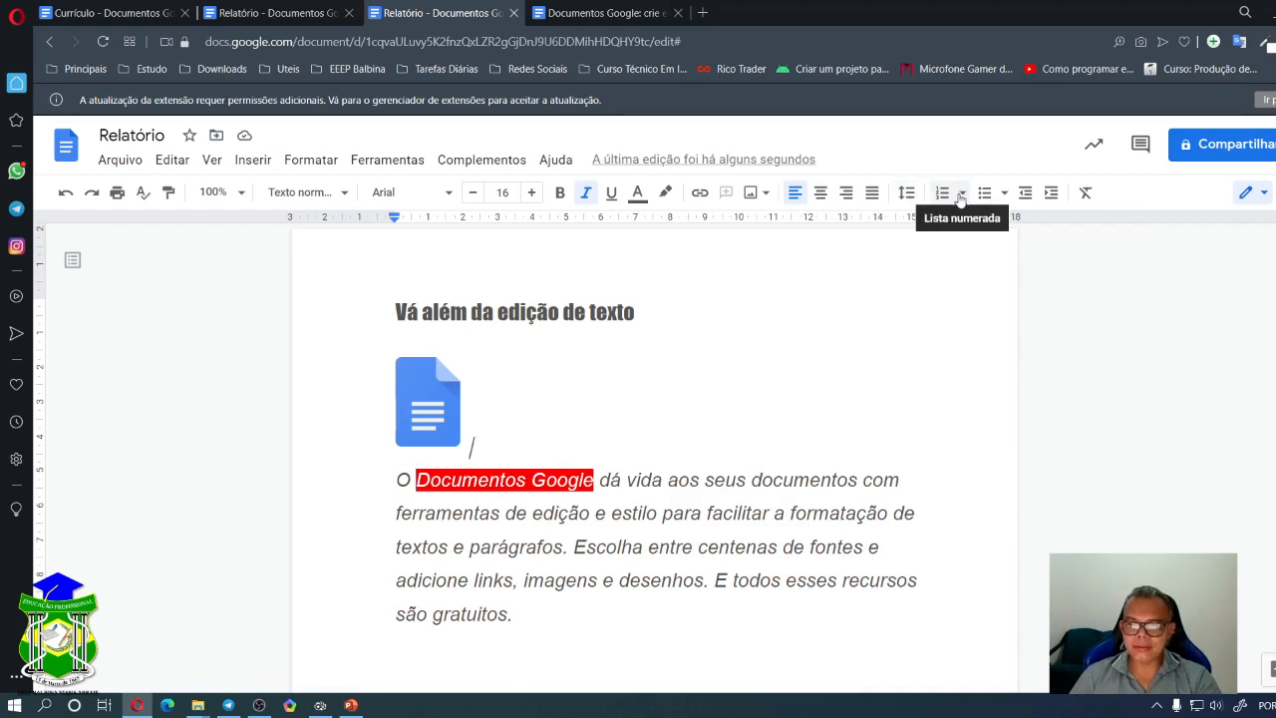
- Add empty lines below the intro paragraph for the list
{"action": "scroll", "coordinate": [553, 469], "scroll_direction": "down", "scroll_amount": 3}
{"action": "left_click", "coordinate": [555, 427]}
{"action": "scroll", "coordinate": [528, 478], "scroll_direction": "up", "scroll_amount": 3}
{"action": "left_click", "coordinate": [489, 569]}
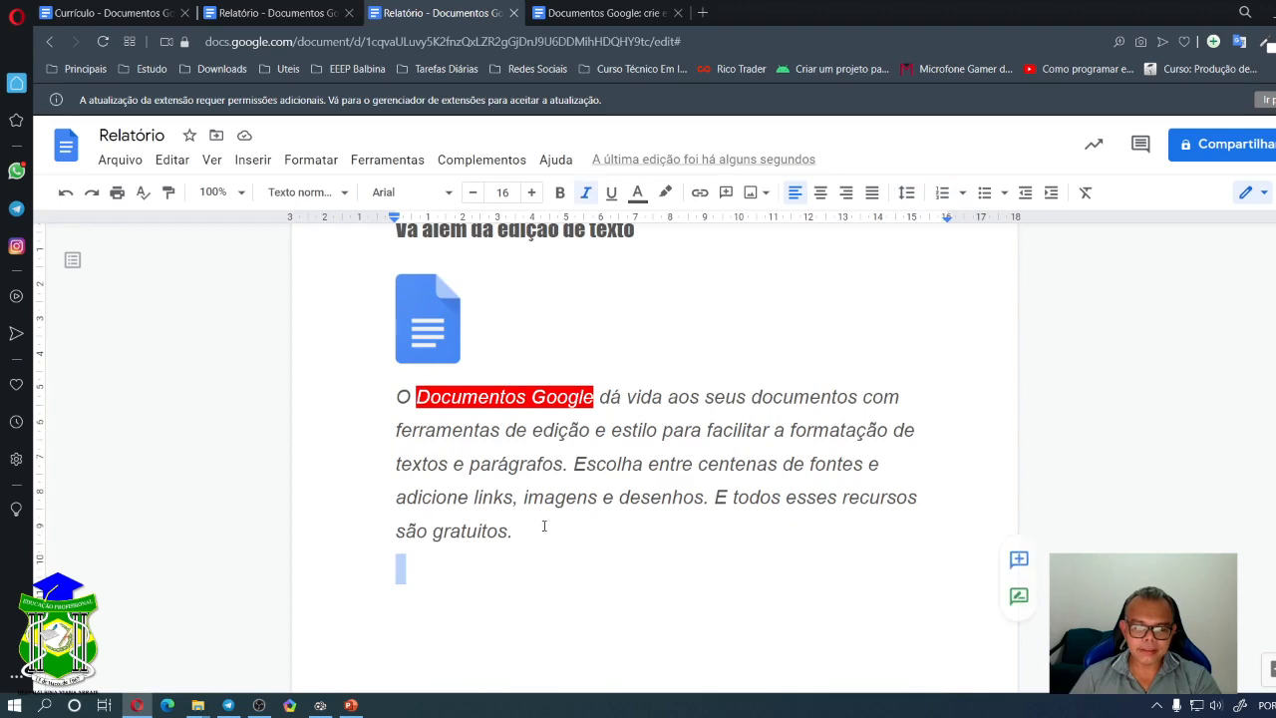
{"action": "key", "text": "BackSpace"}
{"action": "key", "text": "Return"}
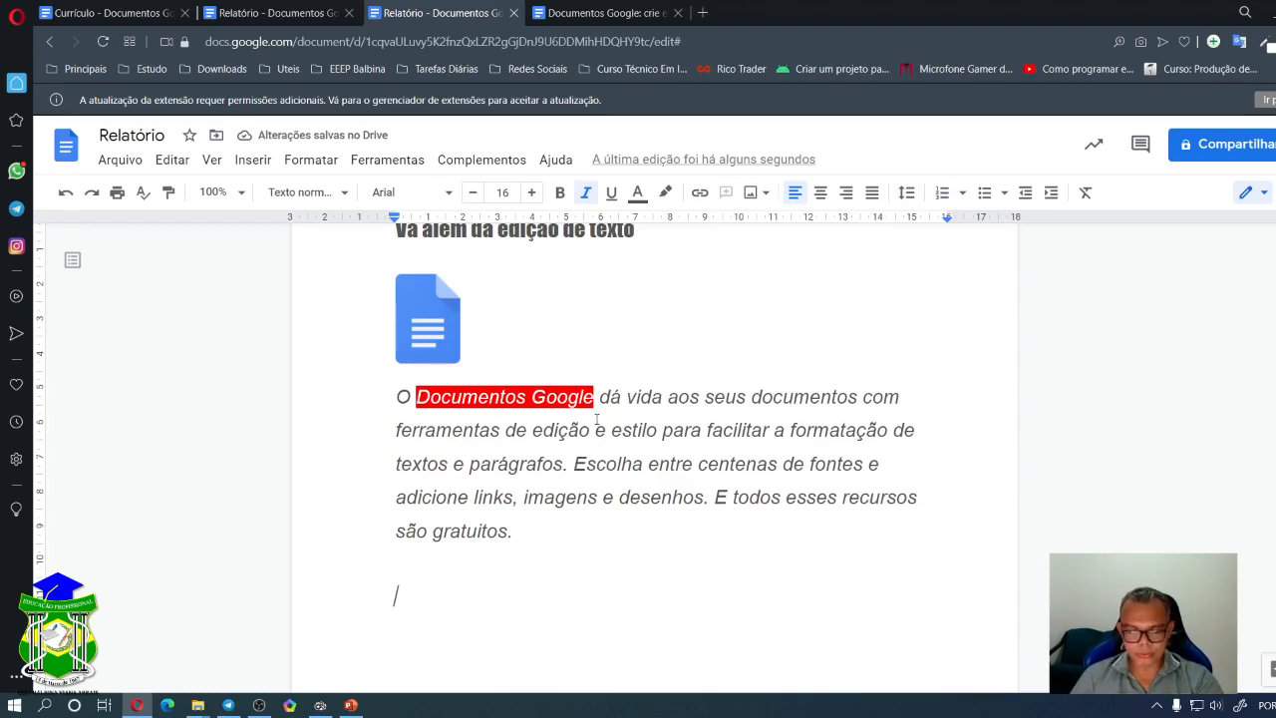
{"action": "scroll", "coordinate": [395, 605], "scroll_direction": "down", "scroll_amount": 2}
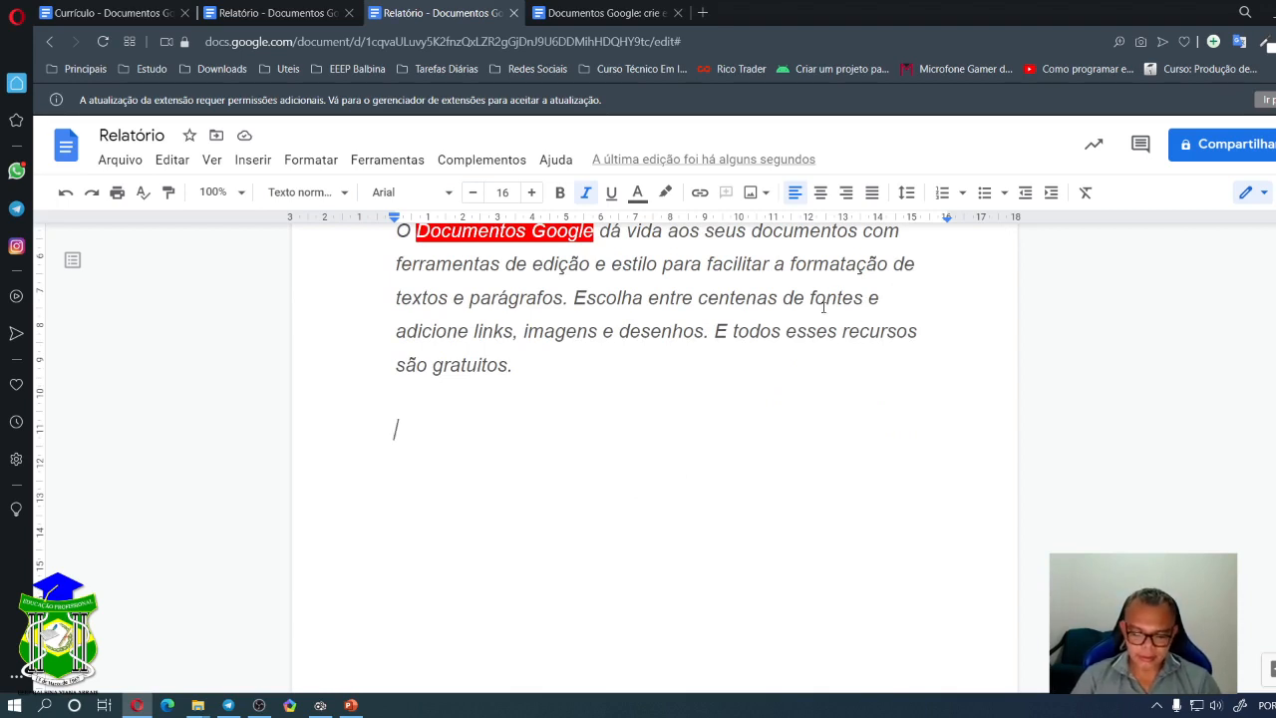
- Type numbered items 'Ferramentas Google Docs', 'Régua', 'Barra de Ferramentas', fixing typos, and start item 4
{"action": "type", "text": "1."}
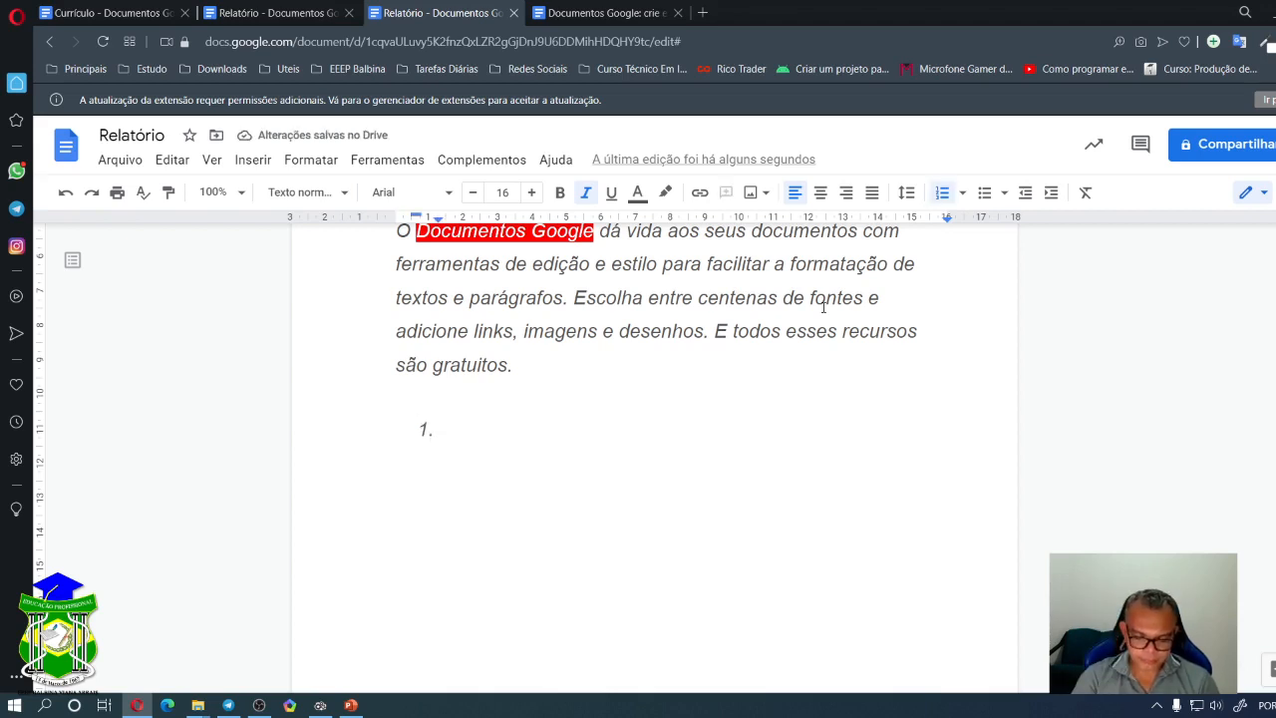
{"action": "type", "text": "Ferrament"}
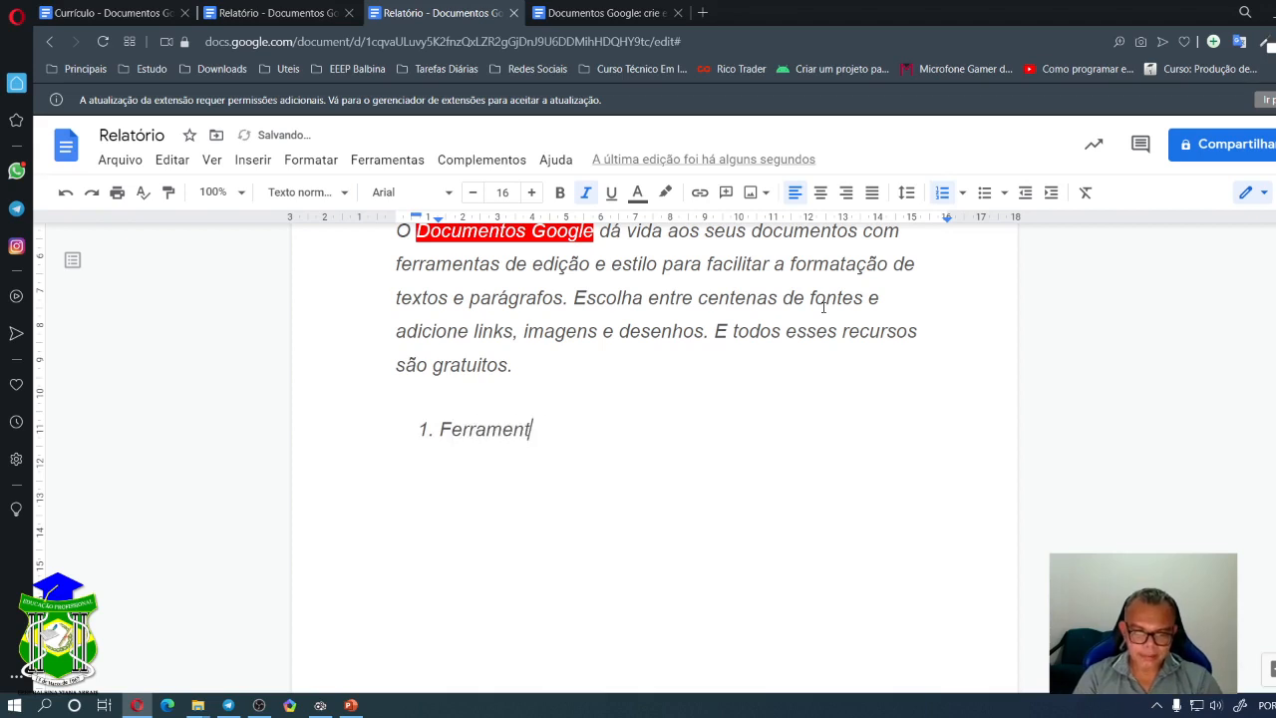
{"action": "type", "text": "as Gopo"}
{"action": "key", "text": "BackSpace"}
{"action": "key", "text": "BackSpace"}
{"action": "type", "text": "o"}
{"action": "type", "text": "gle"}
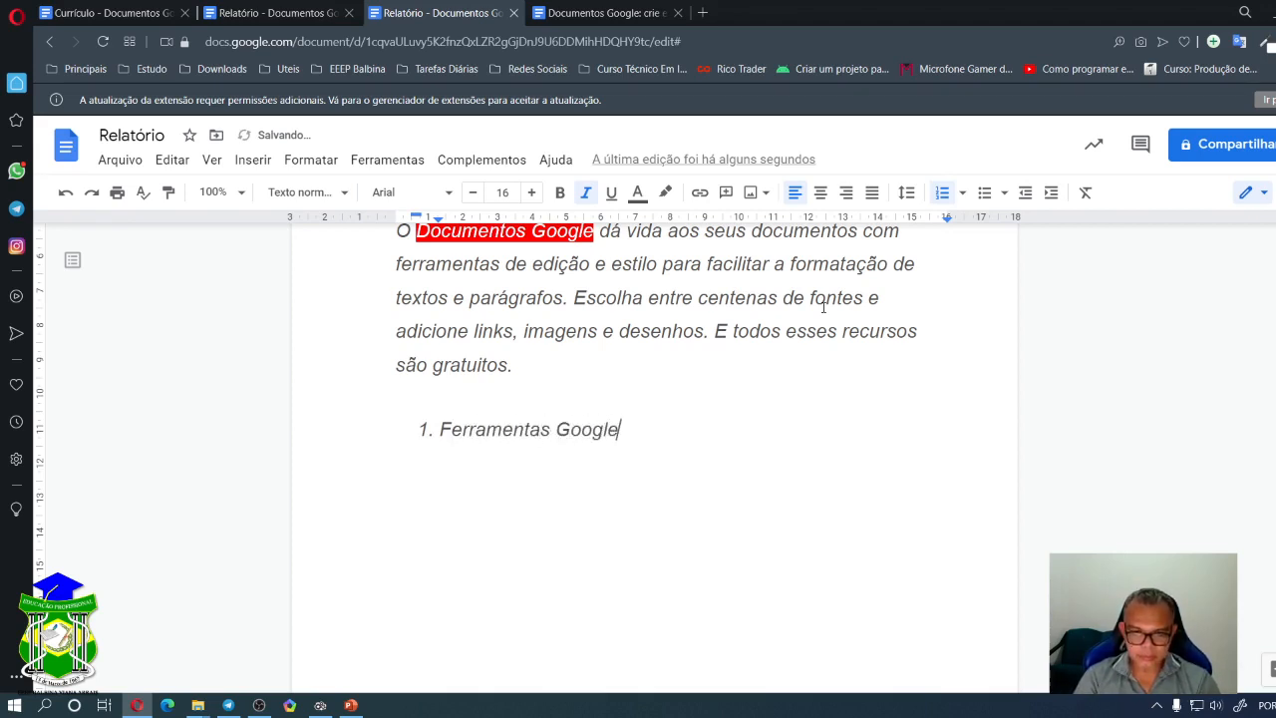
{"action": "type", "text": " Docs"}
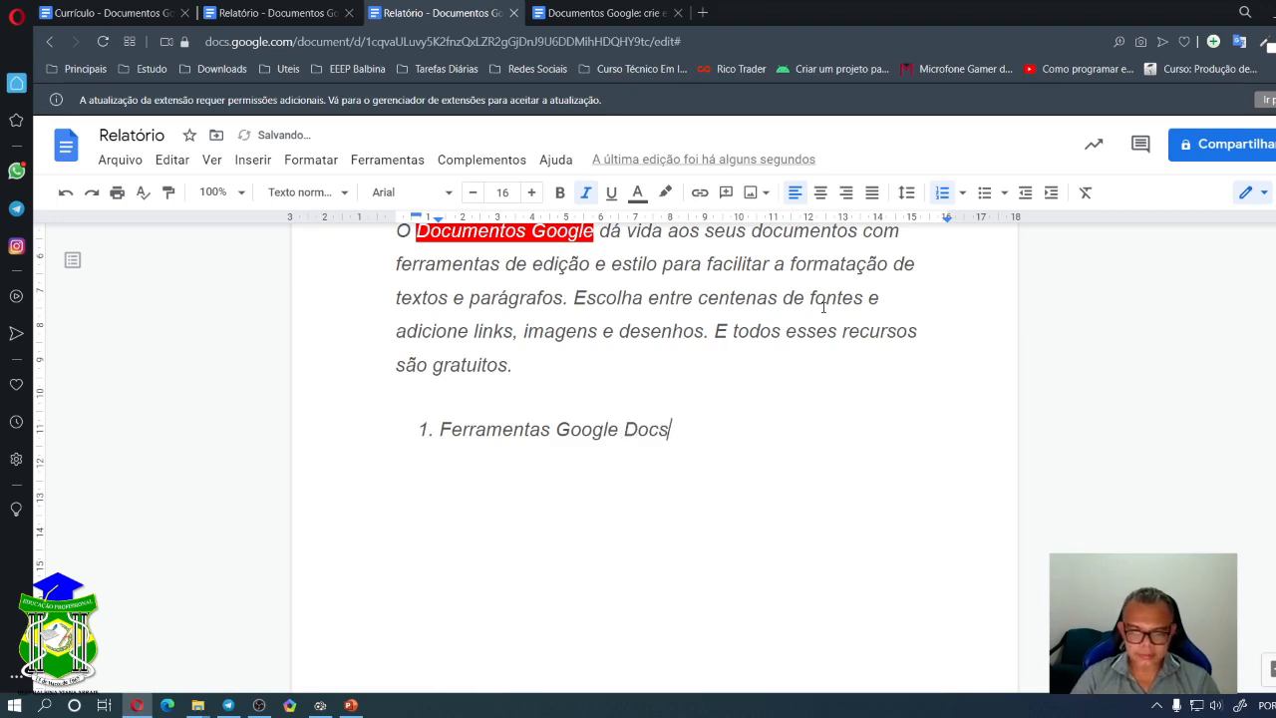
{"action": "key", "text": "Return"}
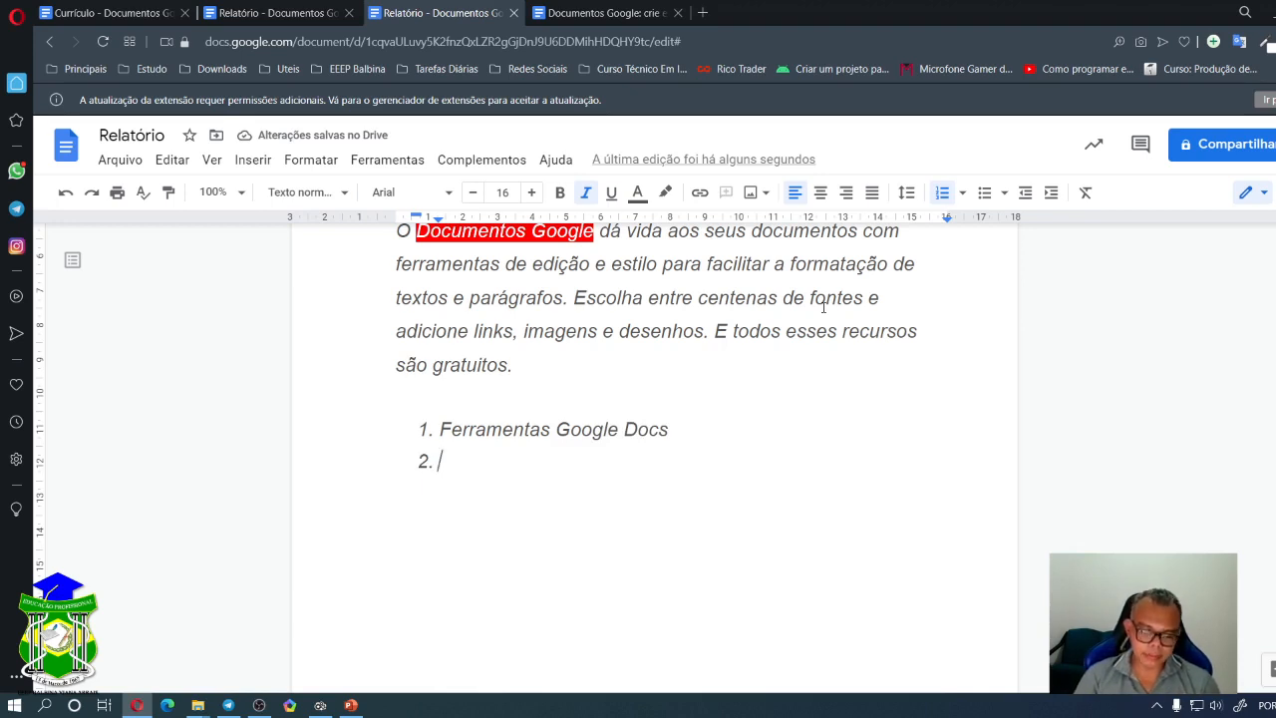
{"action": "type", "text": "Régua"}
{"action": "key", "text": "Return"}
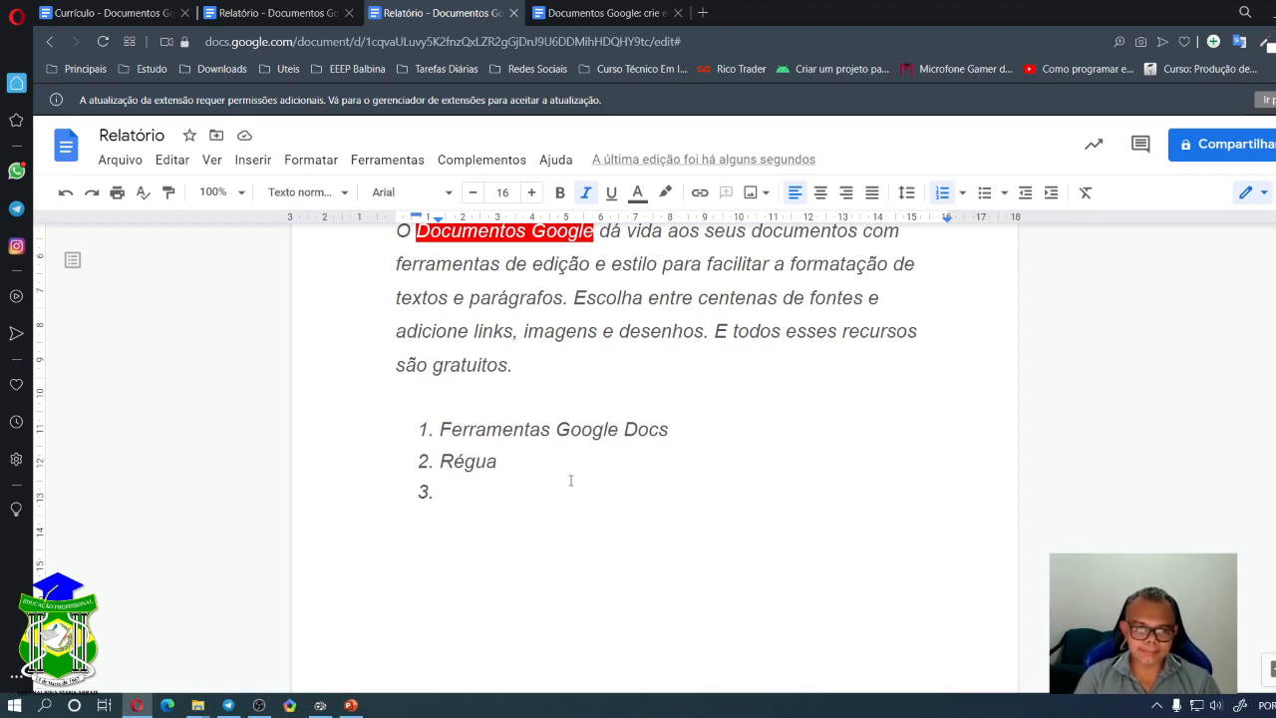
{"action": "type", "text": "Barra de "}
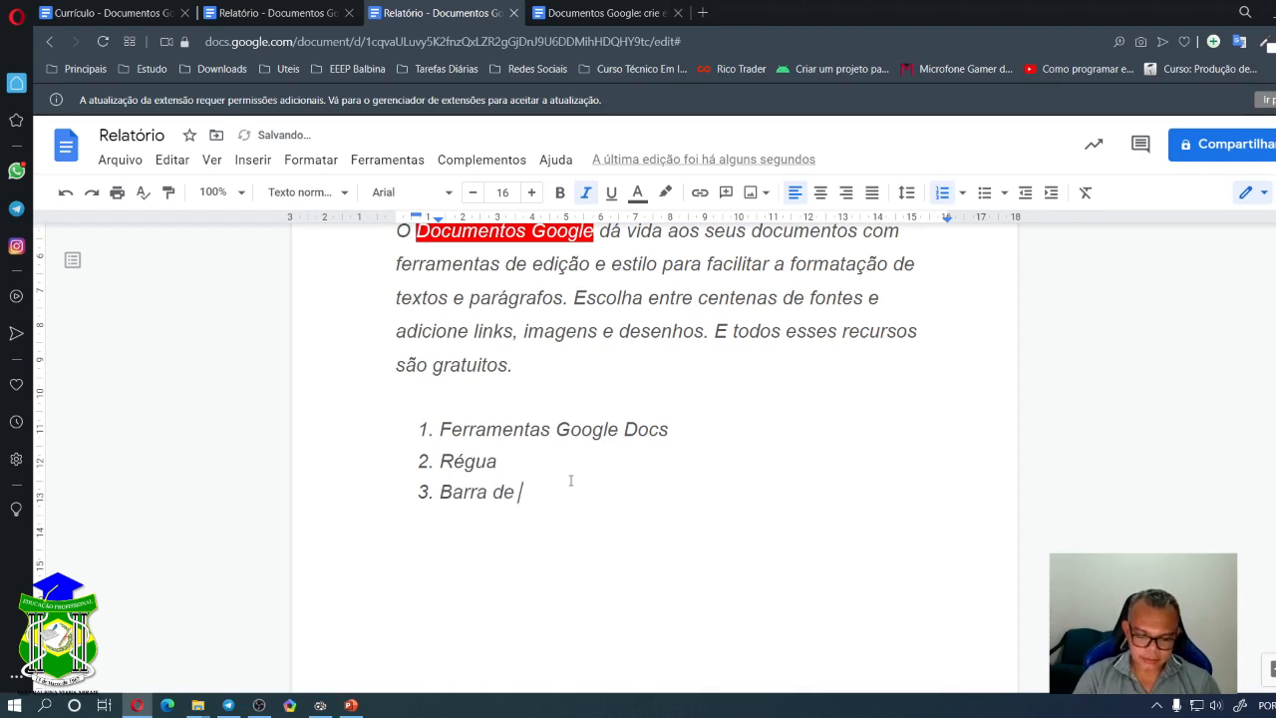
{"action": "type", "text": "Ferrame"}
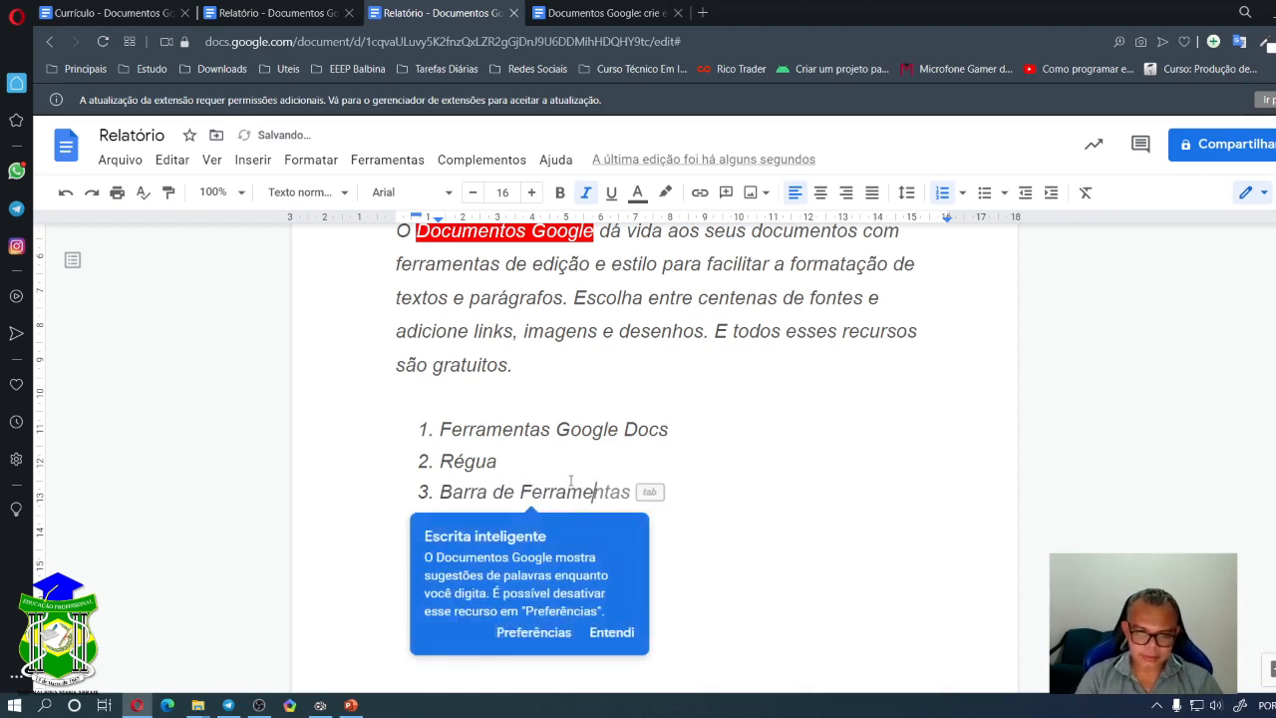
{"action": "type", "text": "ntasd"}
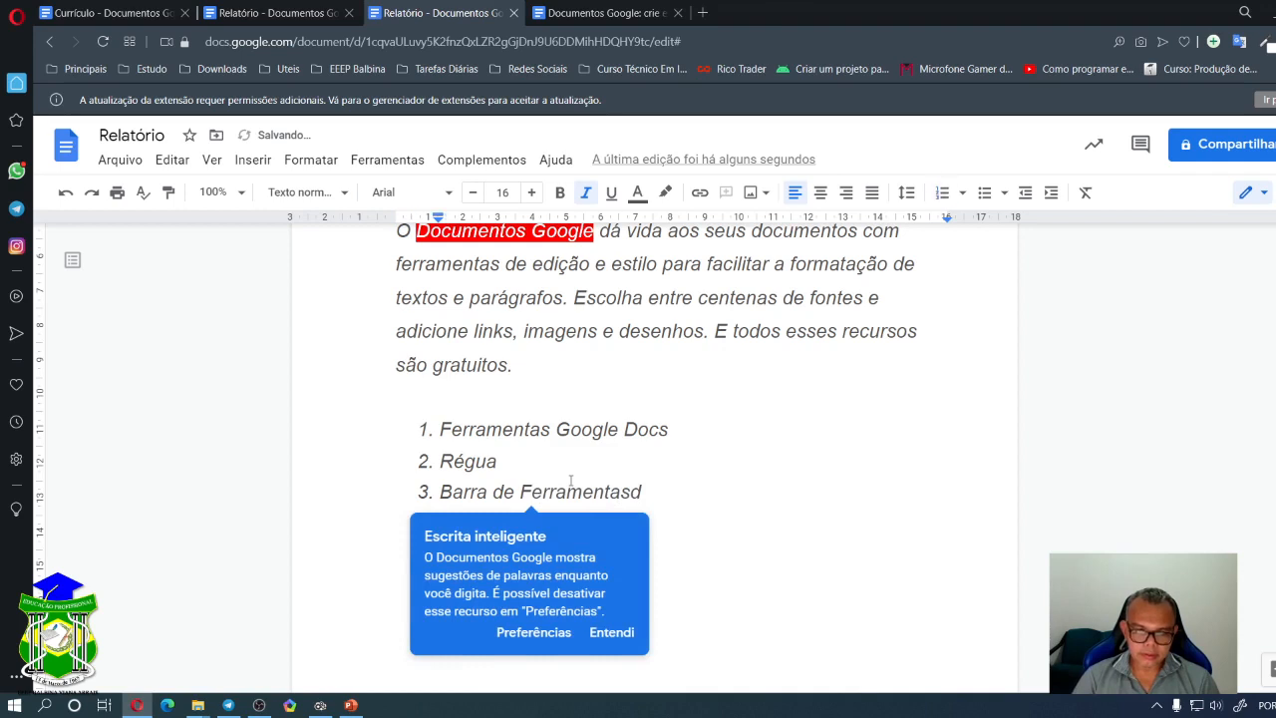
{"action": "left_click", "coordinate": [666, 492]}
{"action": "key", "text": "BackSpace"}
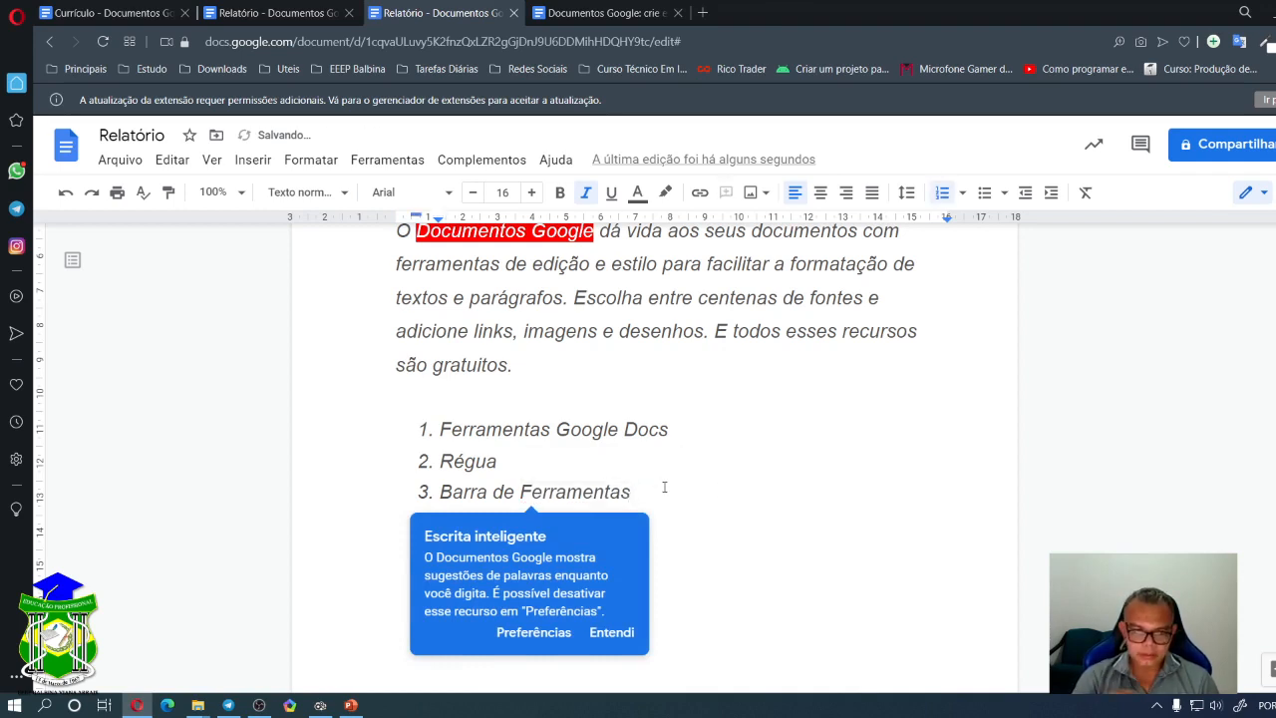
{"action": "left_click", "coordinate": [596, 633]}
{"action": "key", "text": "Return"}
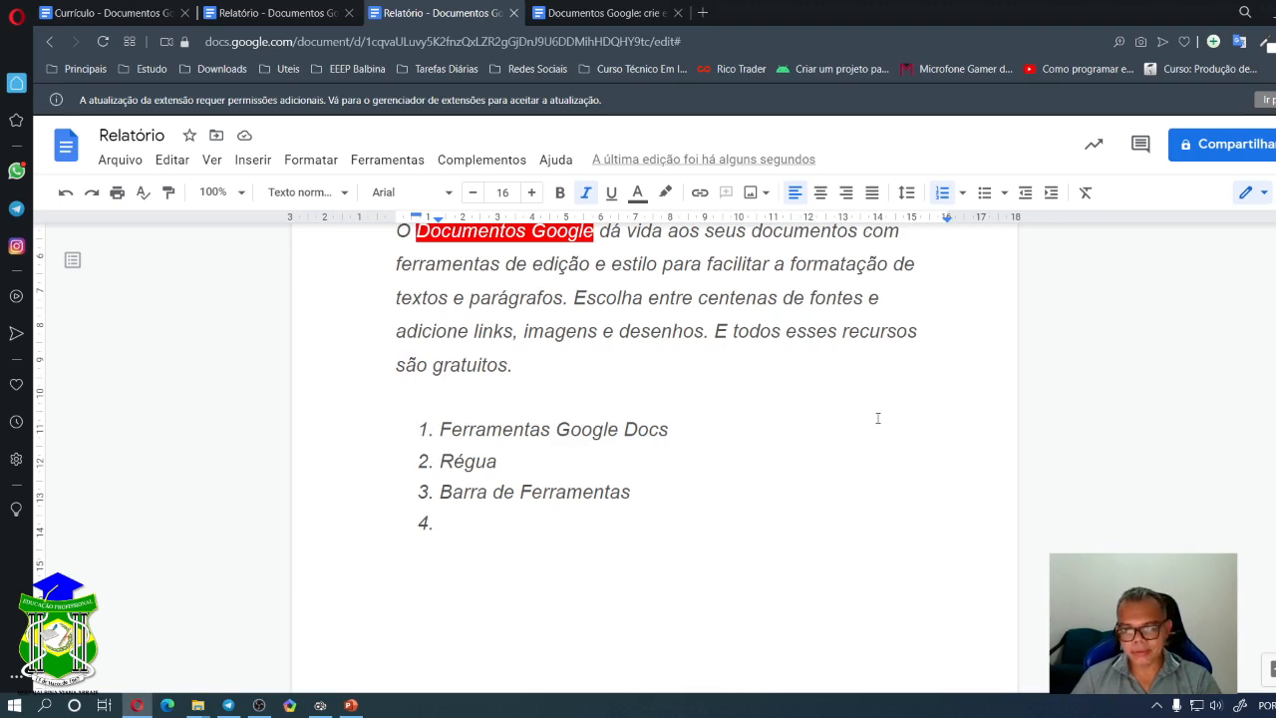
- Type 'Barra de Menu' as list item 4
{"action": "left_click", "coordinate": [963, 193]}
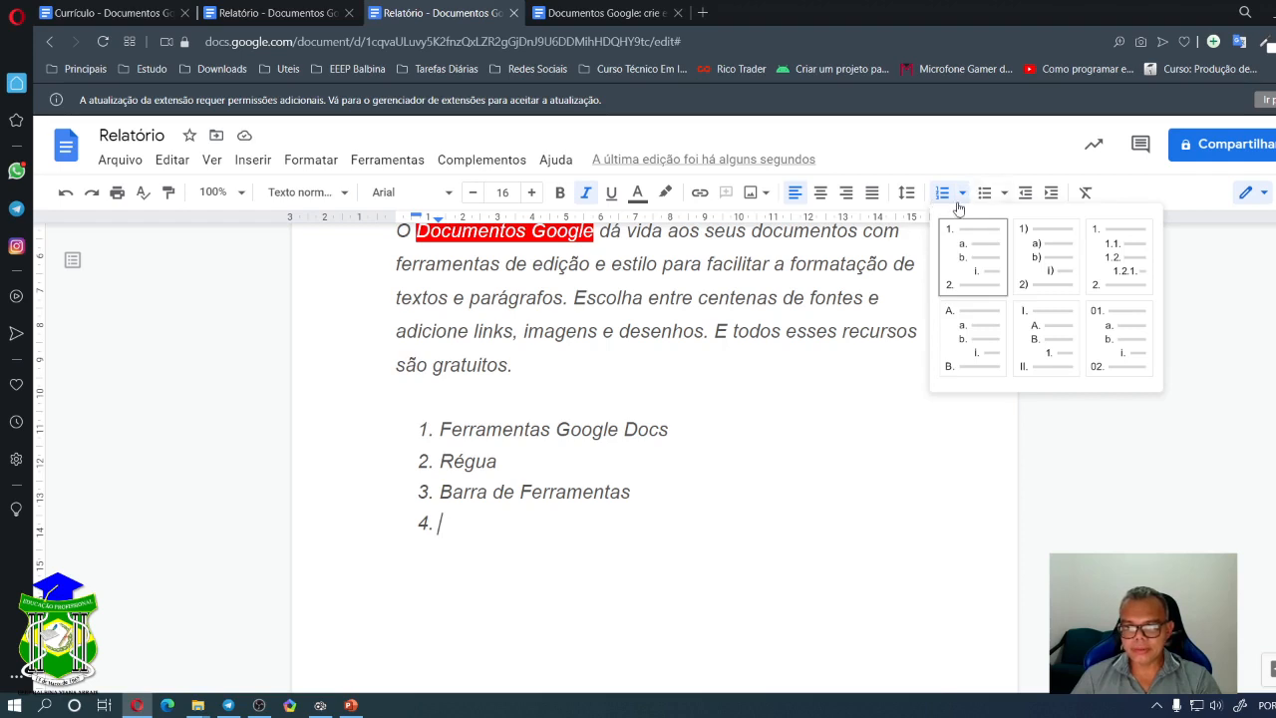
{"action": "left_click", "coordinate": [439, 461]}
{"action": "double_click", "coordinate": [485, 520]}
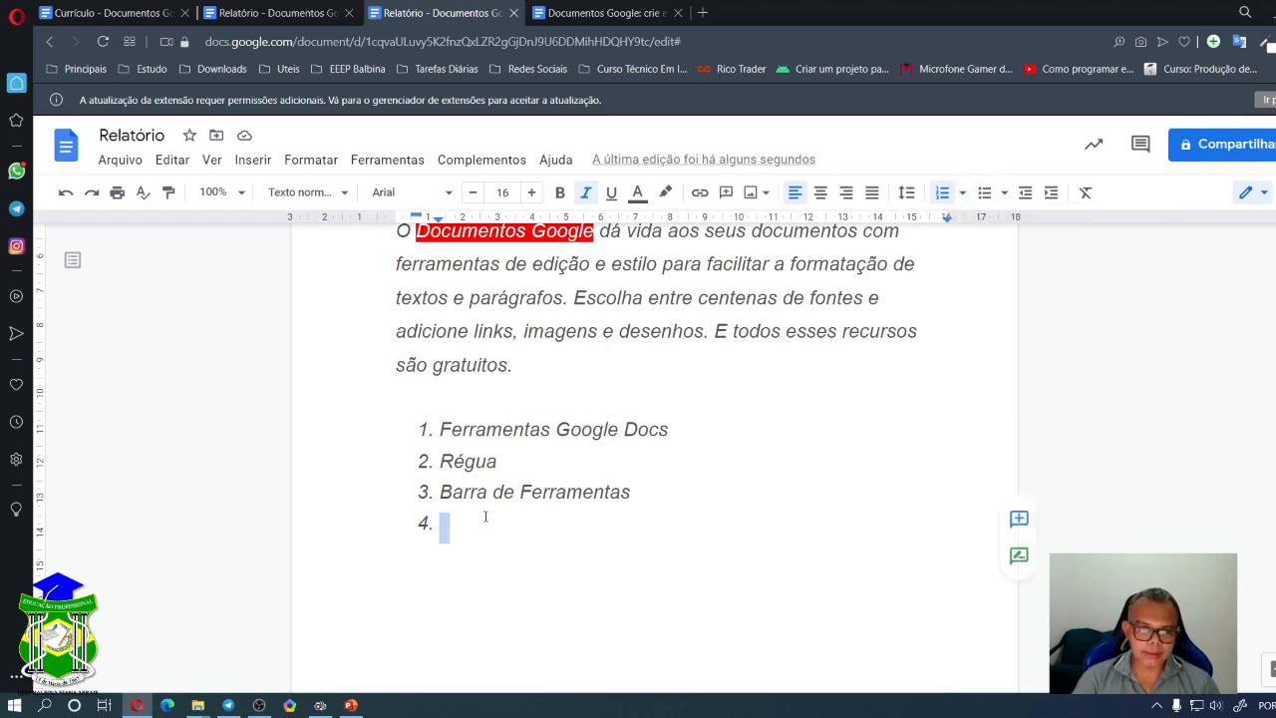
{"action": "type", "text": "Barra d"}
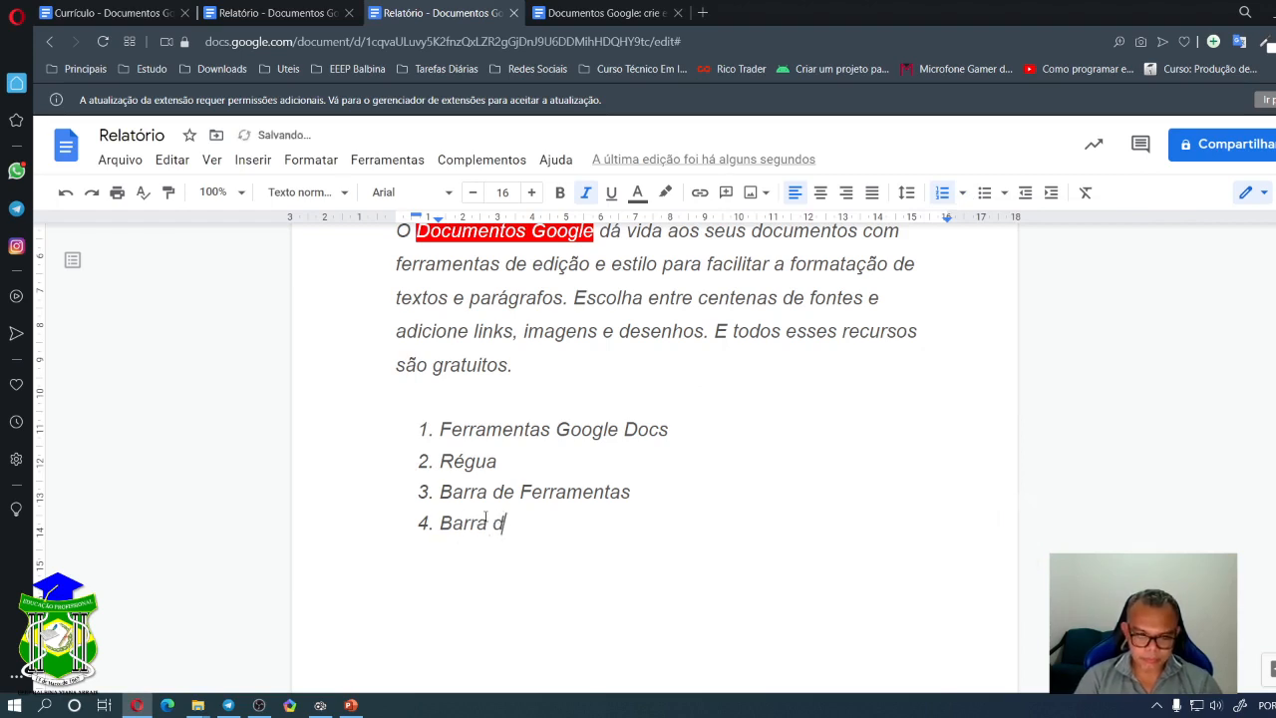
{"action": "type", "text": "e Menu"}
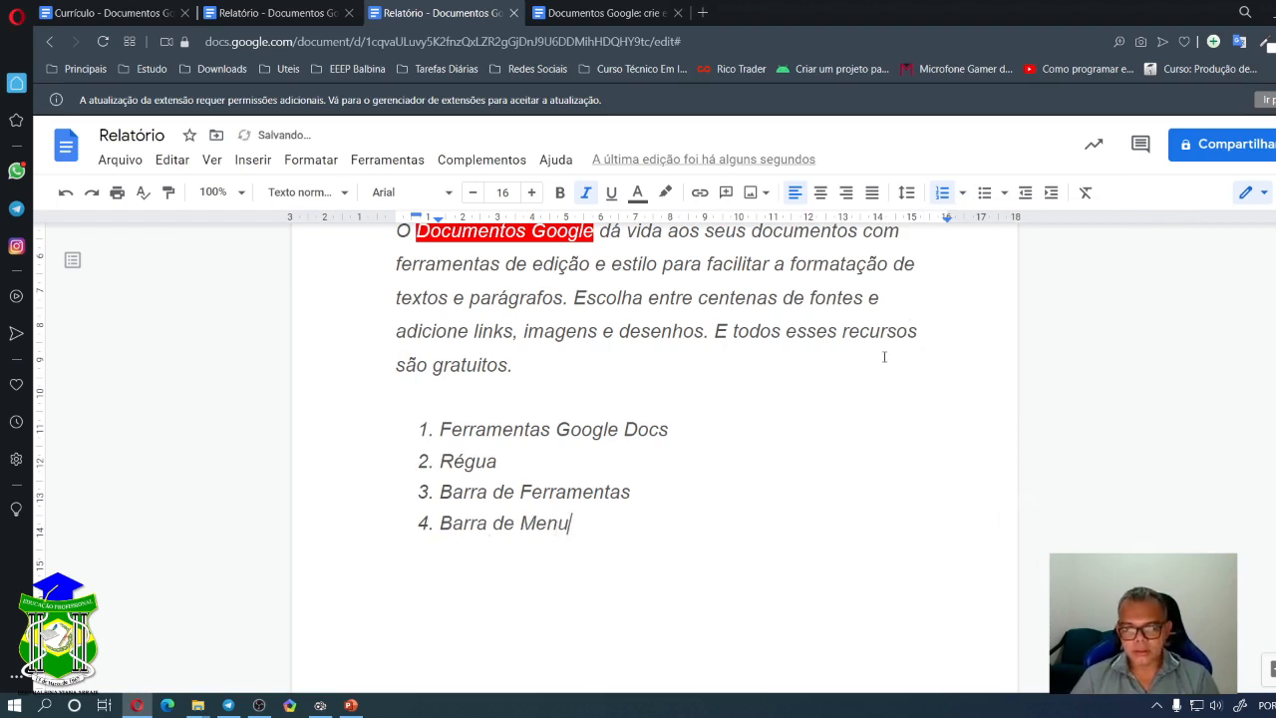
{"action": "left_click", "coordinate": [962, 193]}
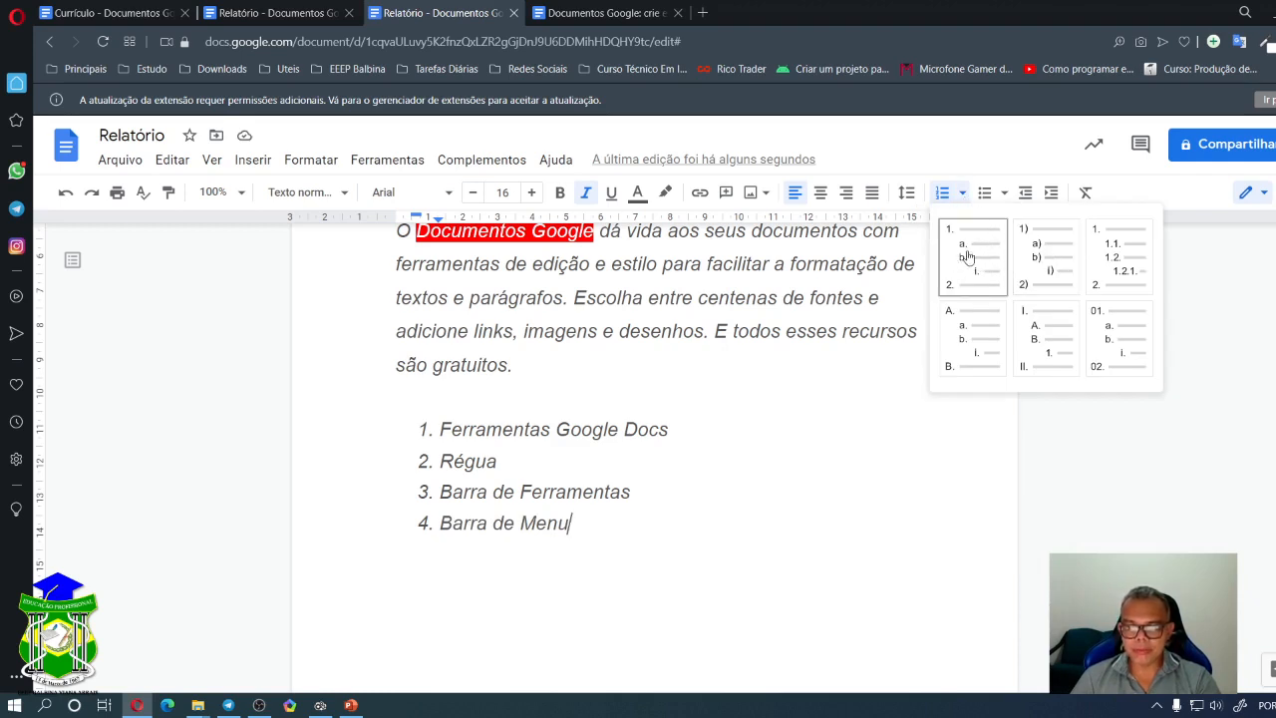
- Add an unnumbered, indented 'Botão Imprimir' line under Ferramentas Google Docs
{"action": "left_click", "coordinate": [704, 429]}
{"action": "key", "text": "Return"}
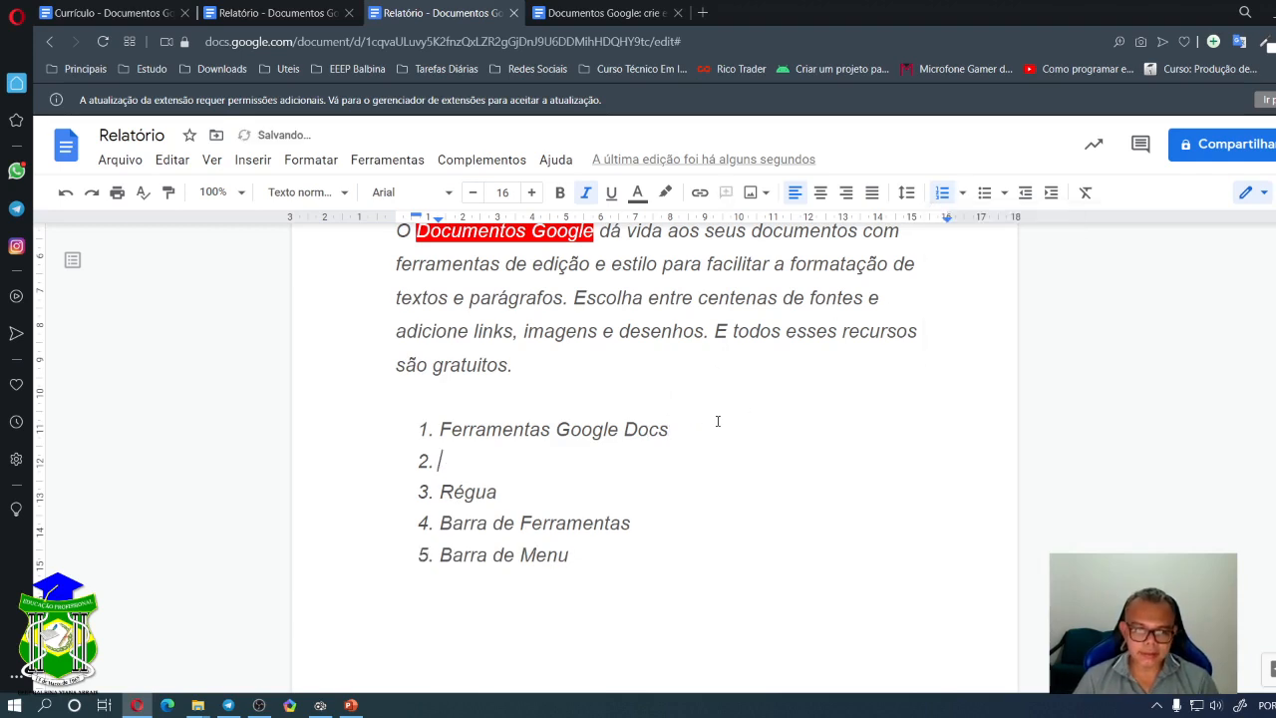
{"action": "key", "text": "BackSpace"}
{"action": "key", "text": "Tab"}
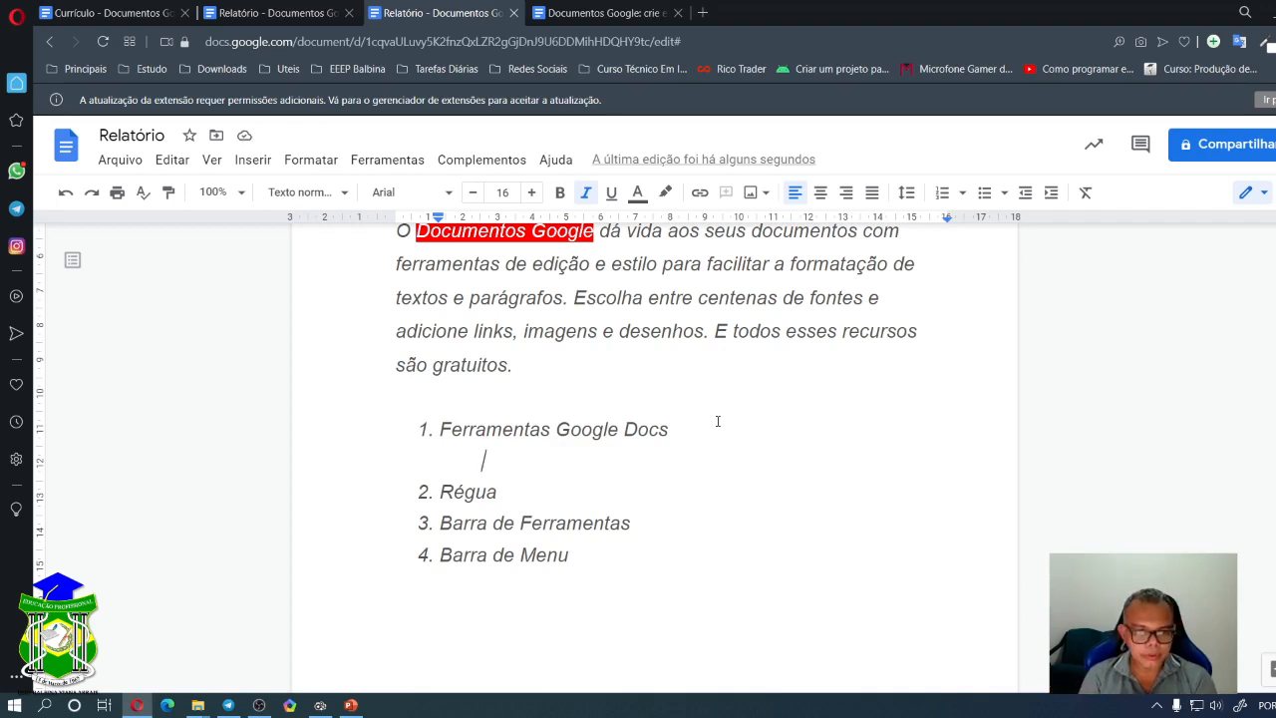
{"action": "type", "text": "Imprimir"}
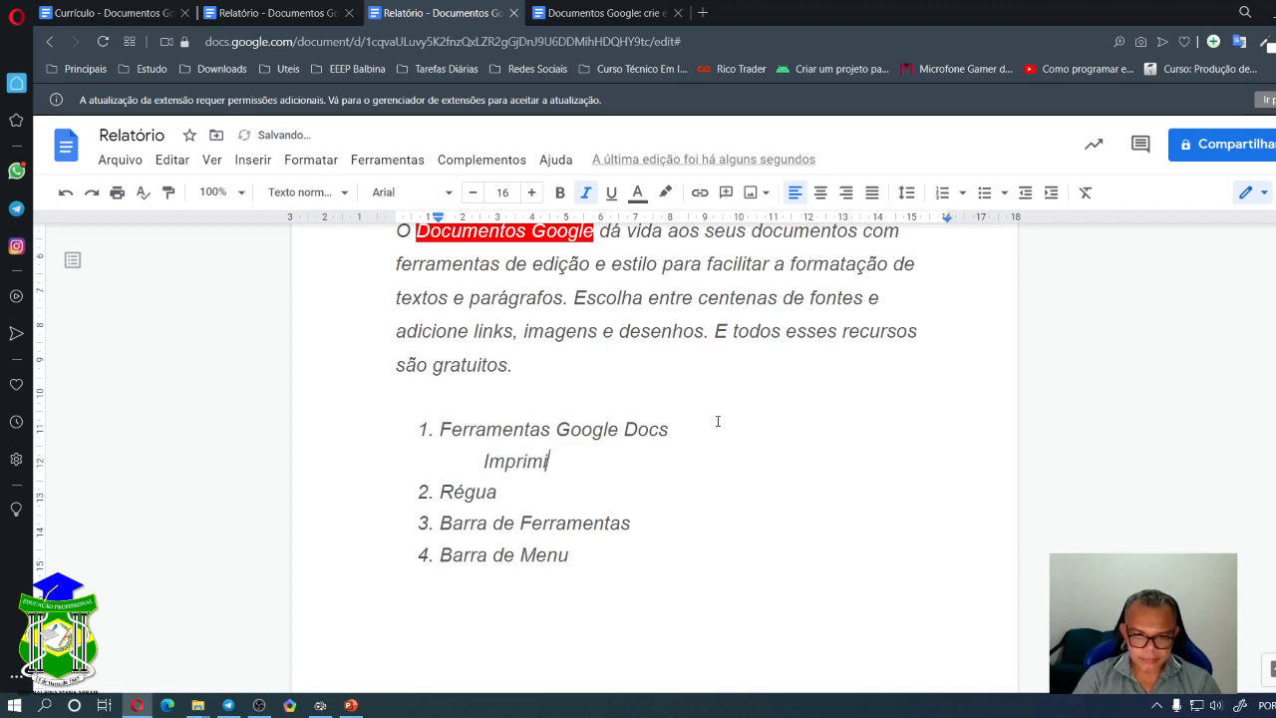
{"action": "key", "text": "BackSpace"}
{"action": "key", "text": "BackSpace"}
{"action": "key", "text": "BackSpace"}
{"action": "key", "text": "BackSpace"}
{"action": "key", "text": "BackSpace"}
{"action": "key", "text": "BackSpace"}
{"action": "key", "text": "BackSpace"}
{"action": "key", "text": "BackSpace"}
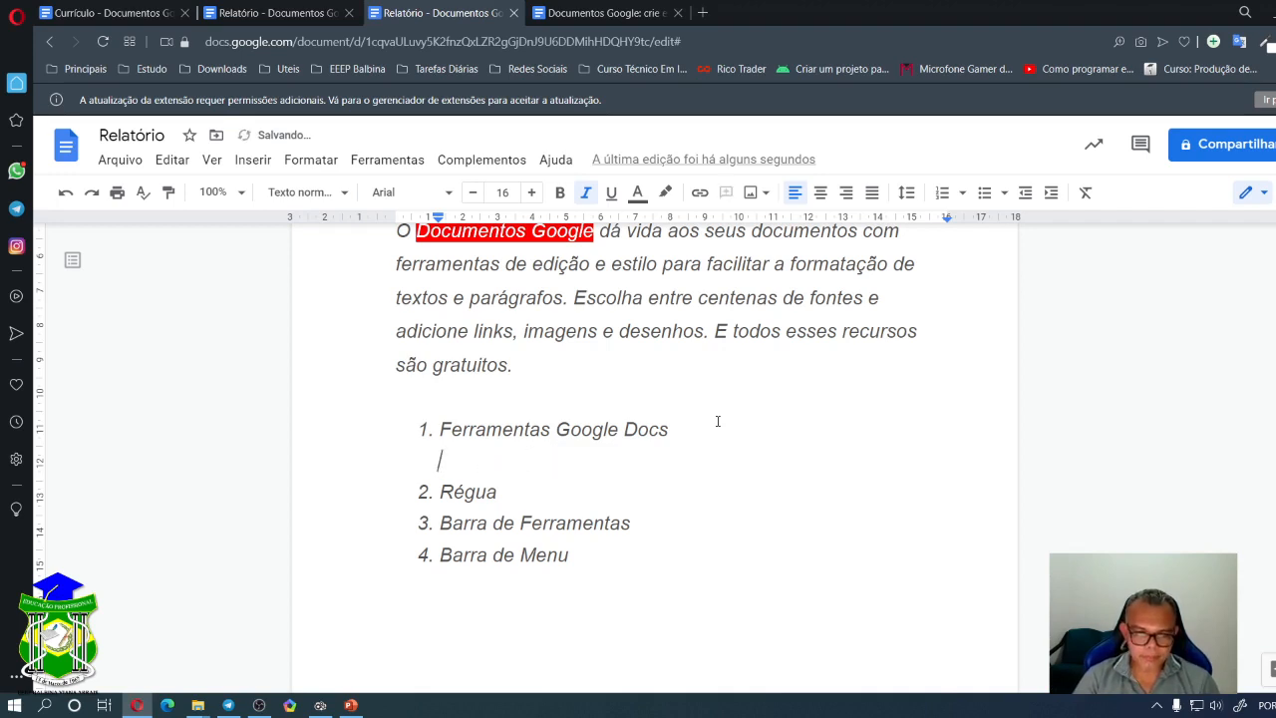
{"action": "type", "text": "Botã"}
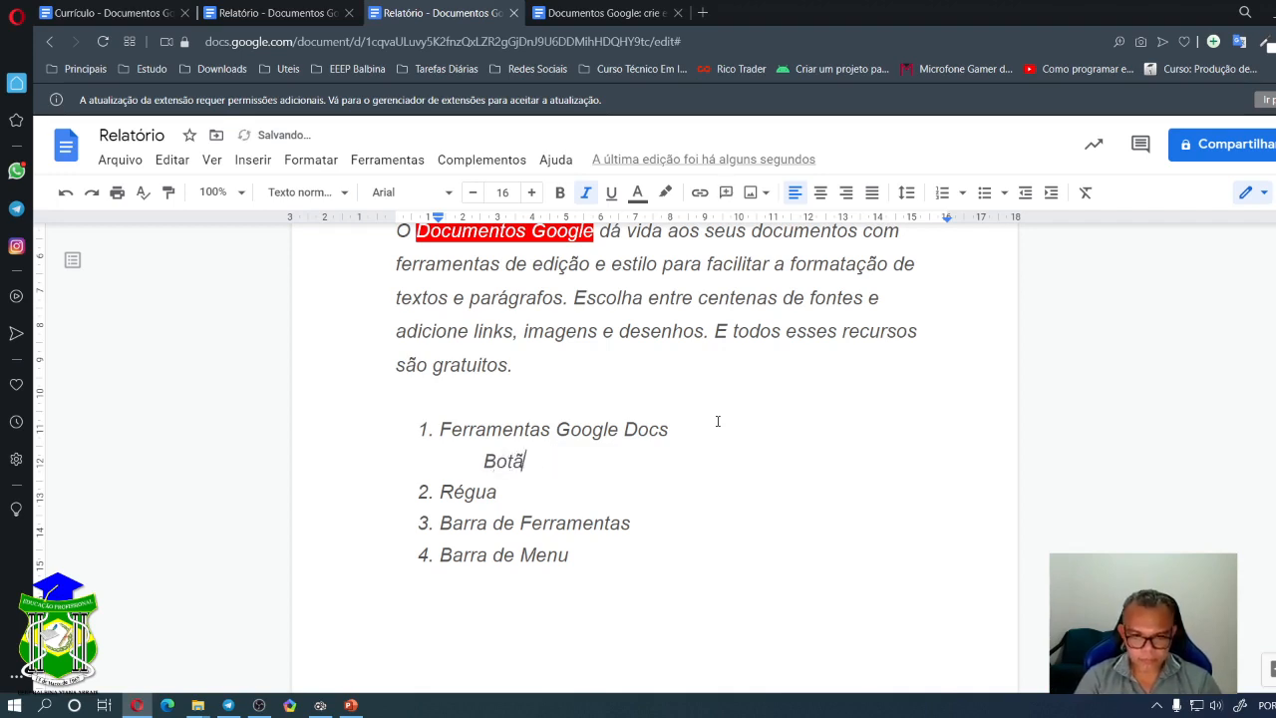
{"action": "type", "text": "o Imprimir"}
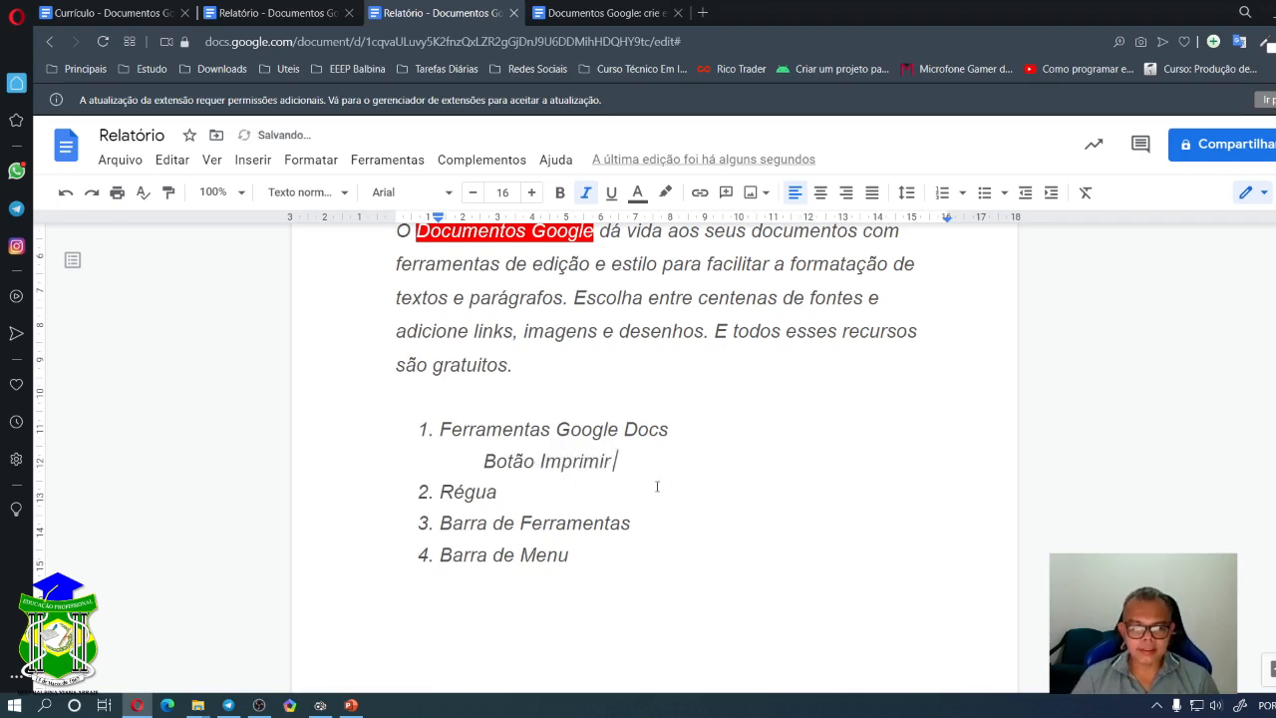
- Apply the standard numbered style and indent Botão Imprimir into sub-item a
{"action": "left_click_drag", "start_coordinate": [614, 464], "coordinate": [379, 419]}
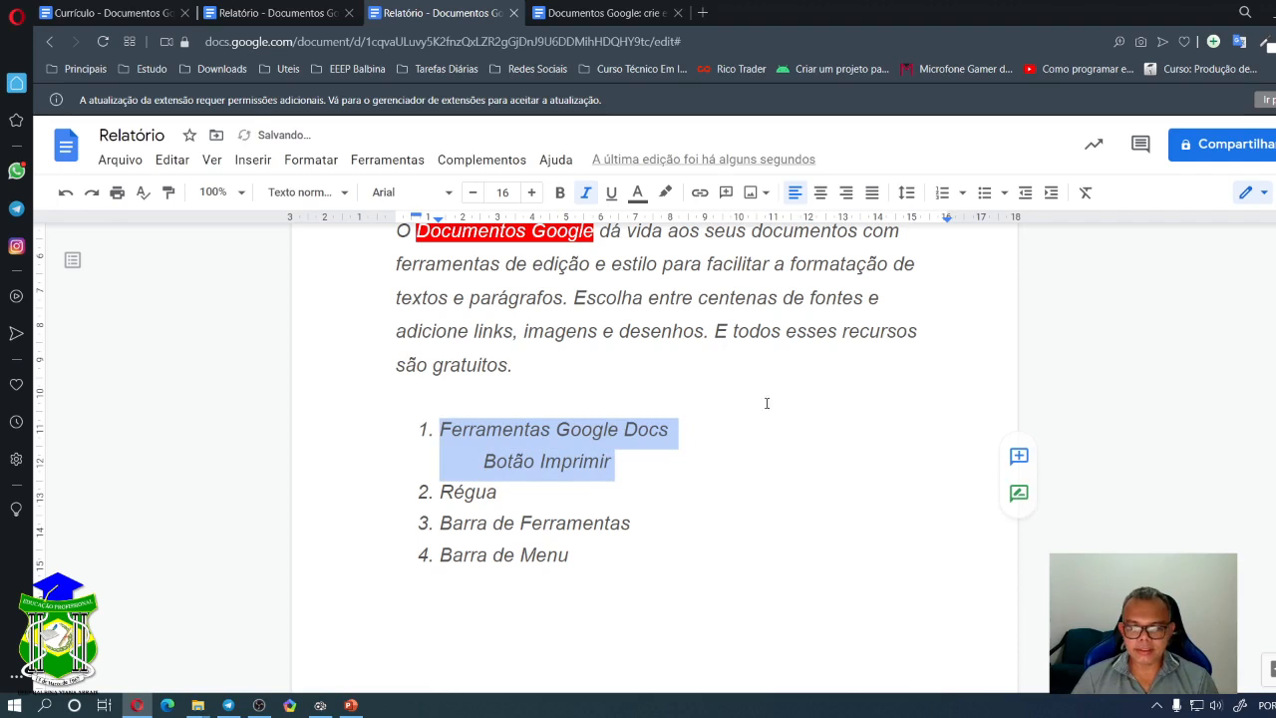
{"action": "left_click", "coordinate": [962, 196]}
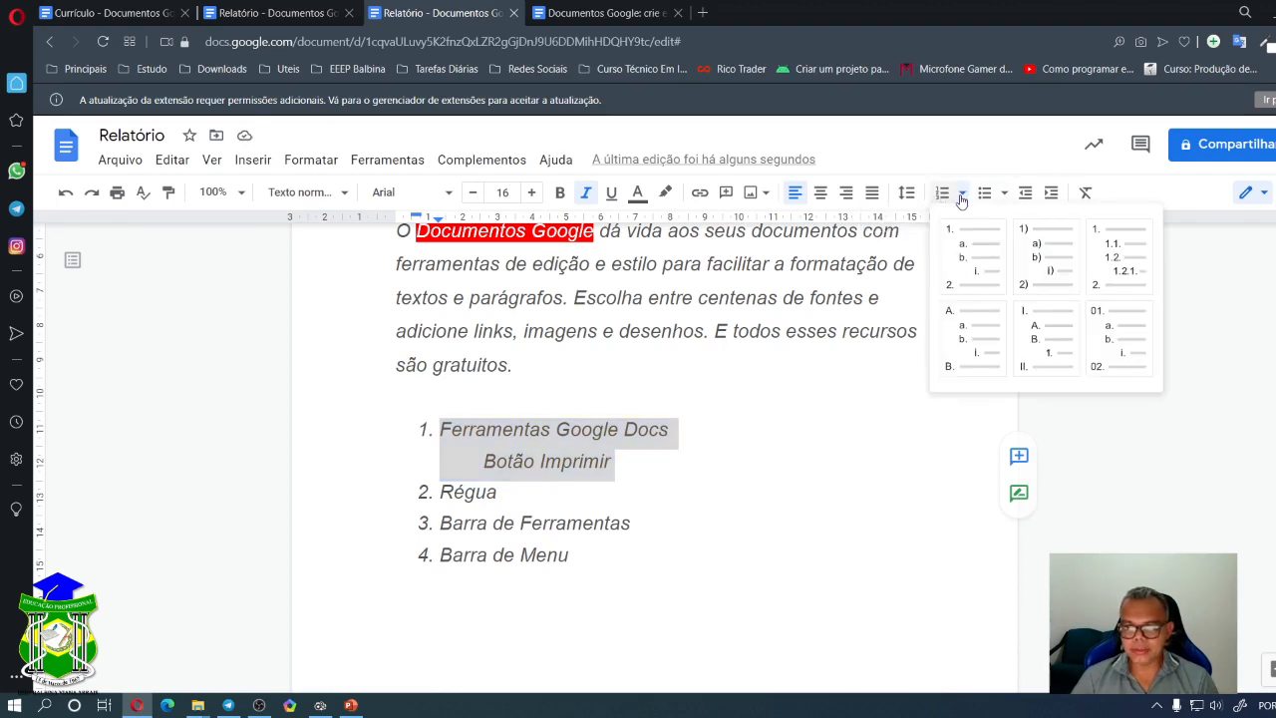
{"action": "left_click", "coordinate": [975, 269]}
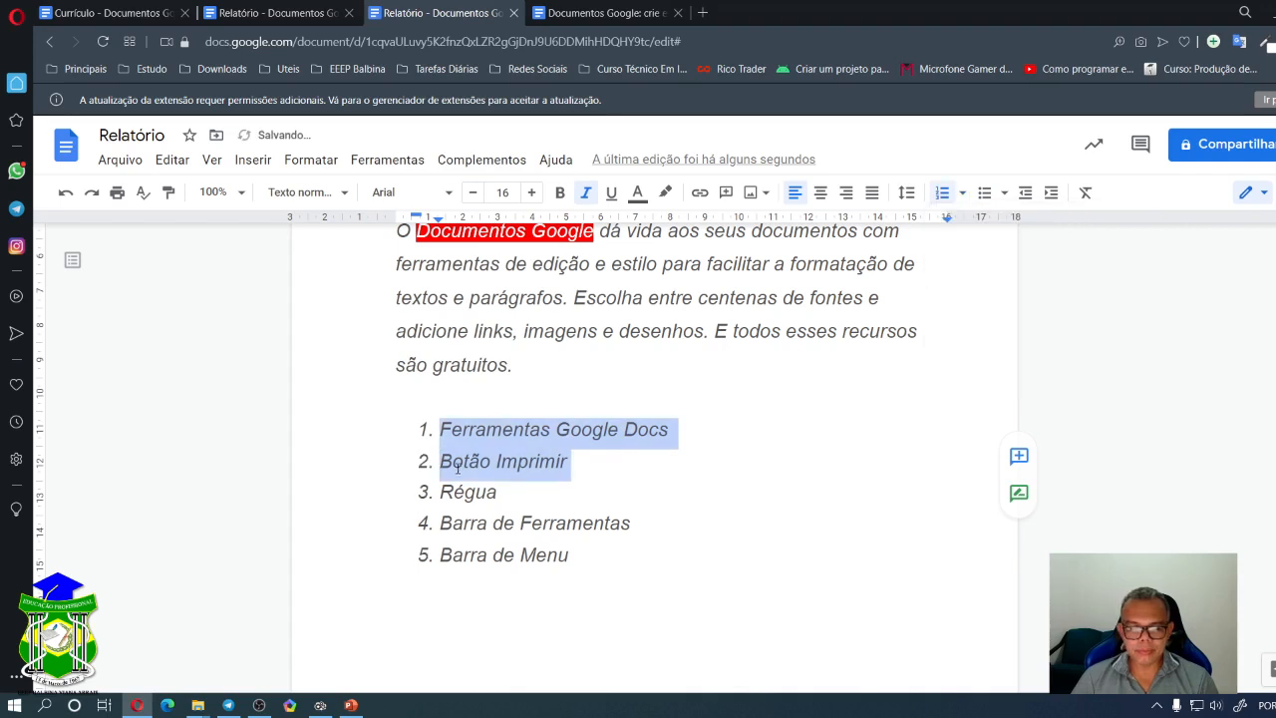
{"action": "left_click", "coordinate": [445, 463]}
{"action": "key", "text": "Tab"}
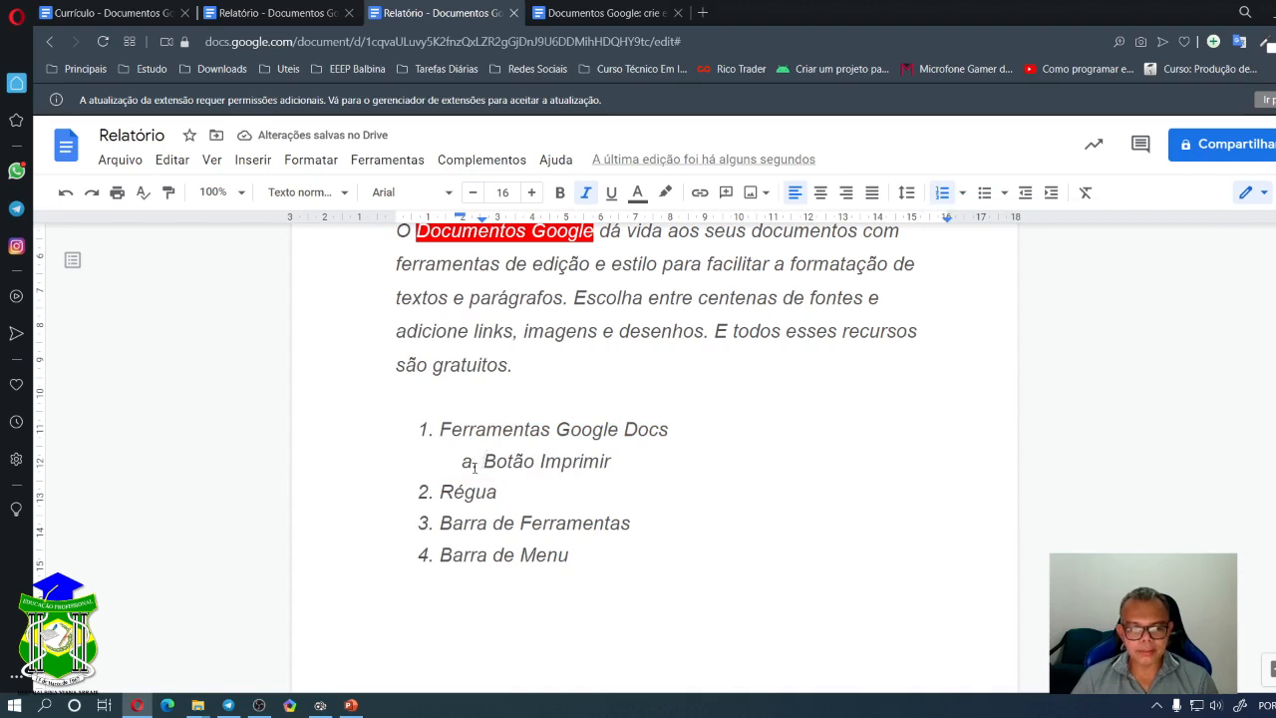
- Add 'Botão Fonte' as sub-item b. and start an empty sub-item c
{"action": "left_click", "coordinate": [669, 449]}
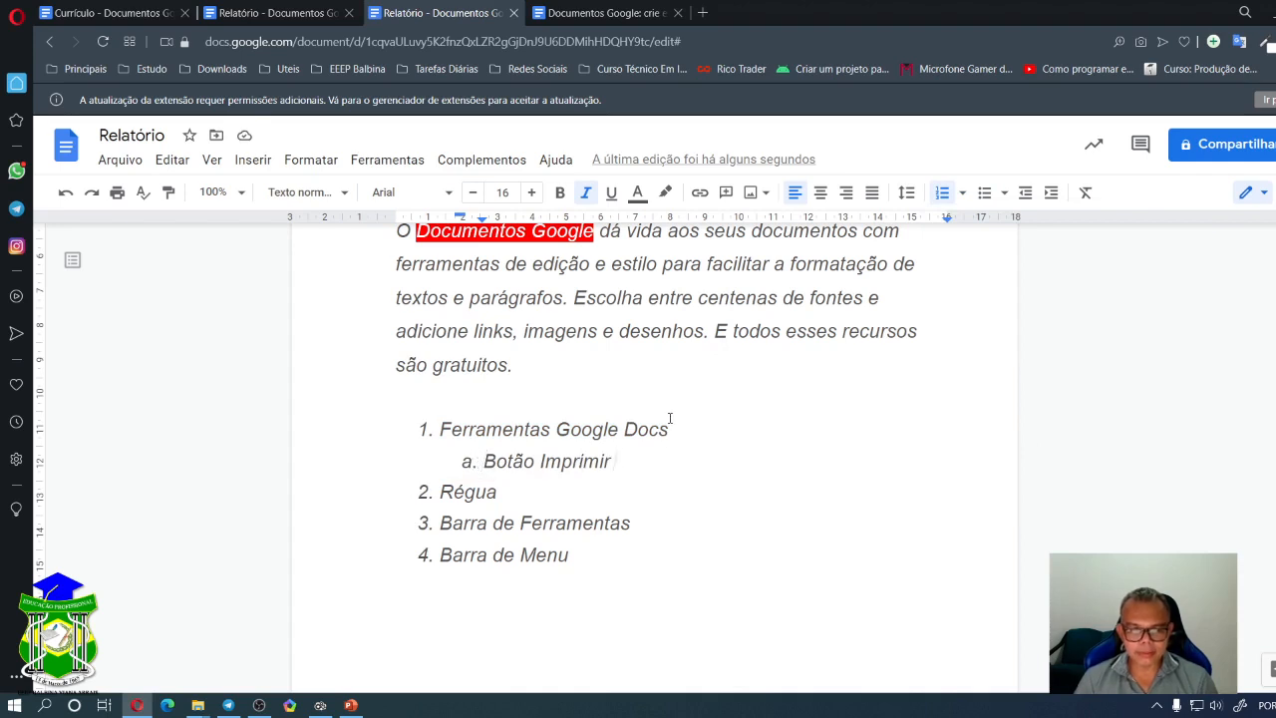
{"action": "key", "text": "Return"}
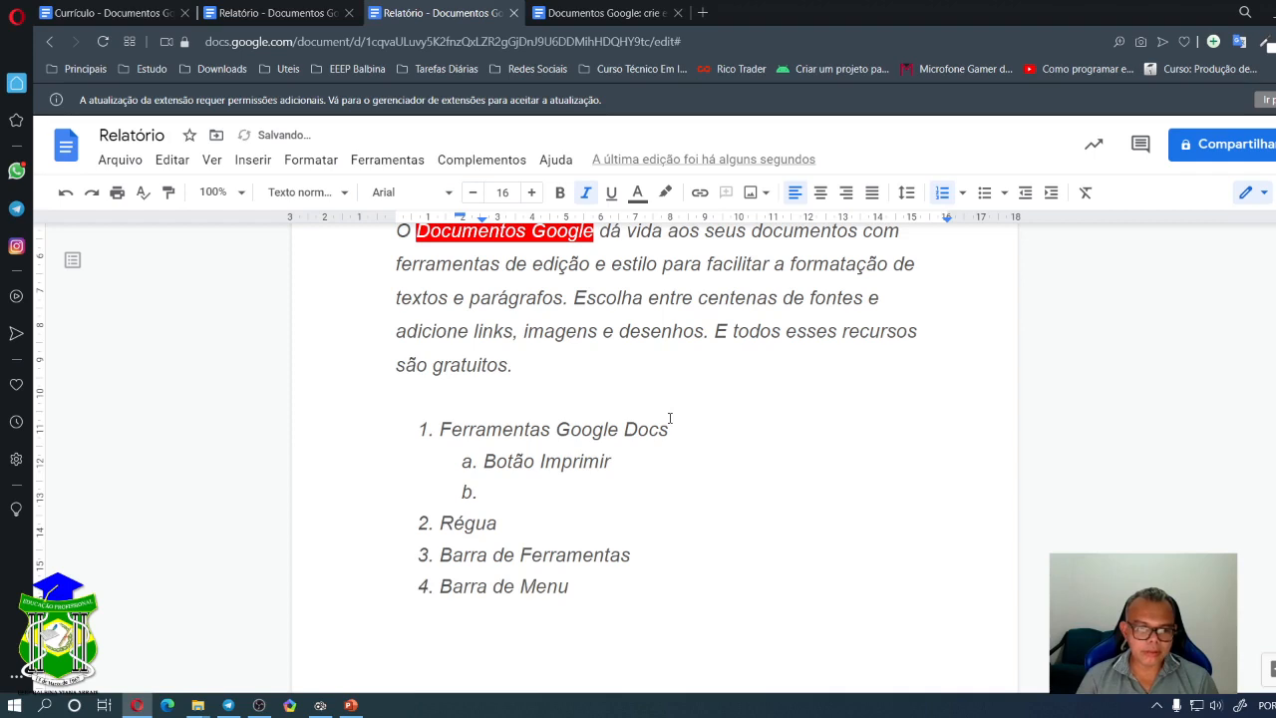
{"action": "type", "text": "Botã"}
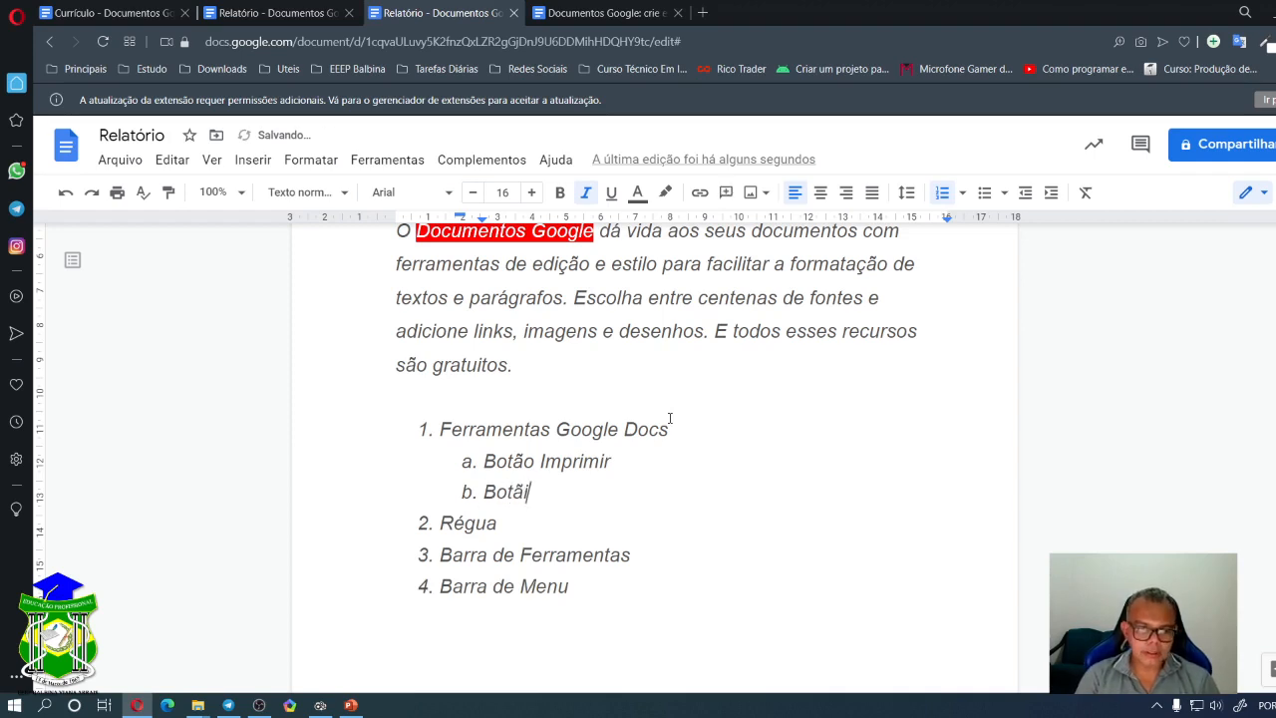
{"action": "type", "text": "o "}
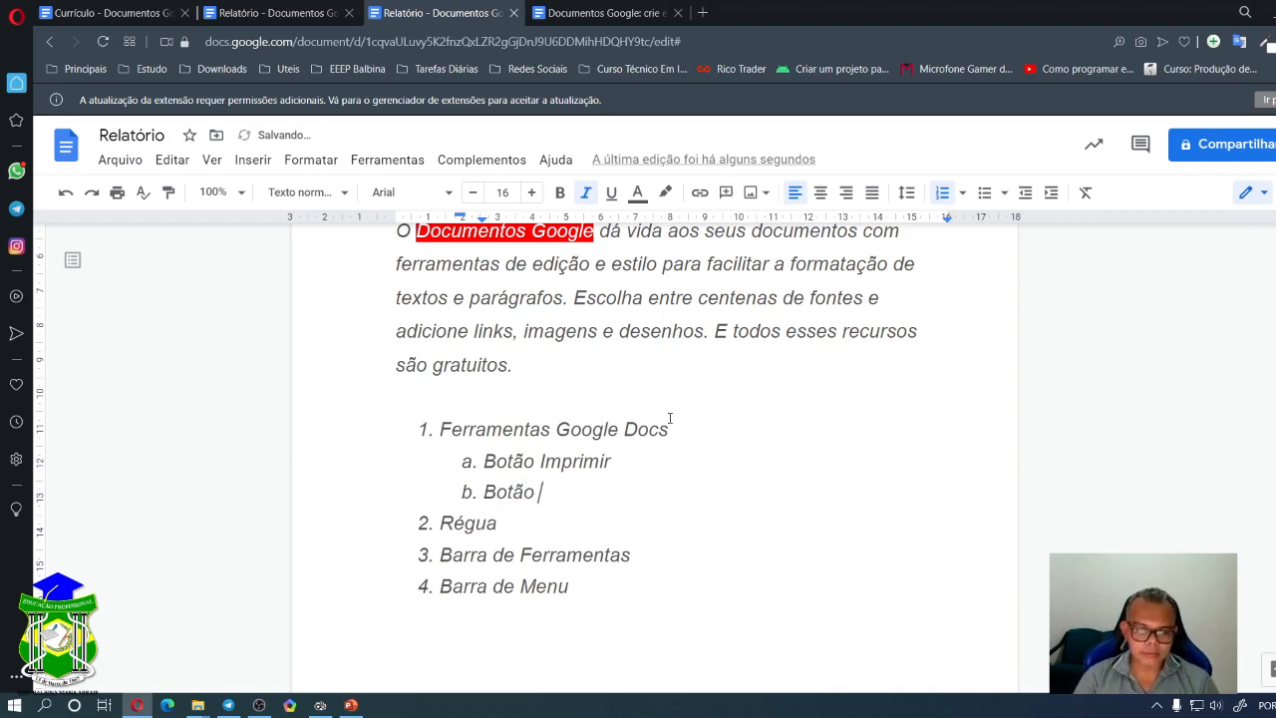
{"action": "type", "text": "Fonte"}
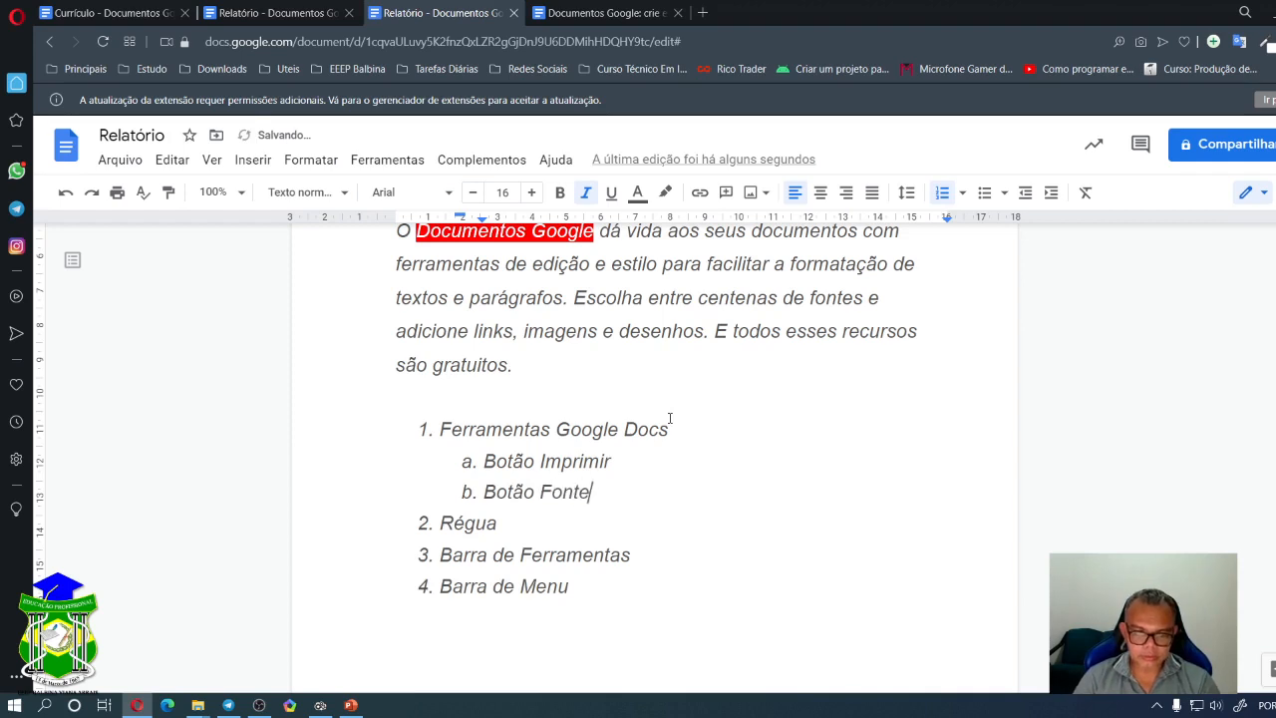
{"action": "key", "text": "Return"}
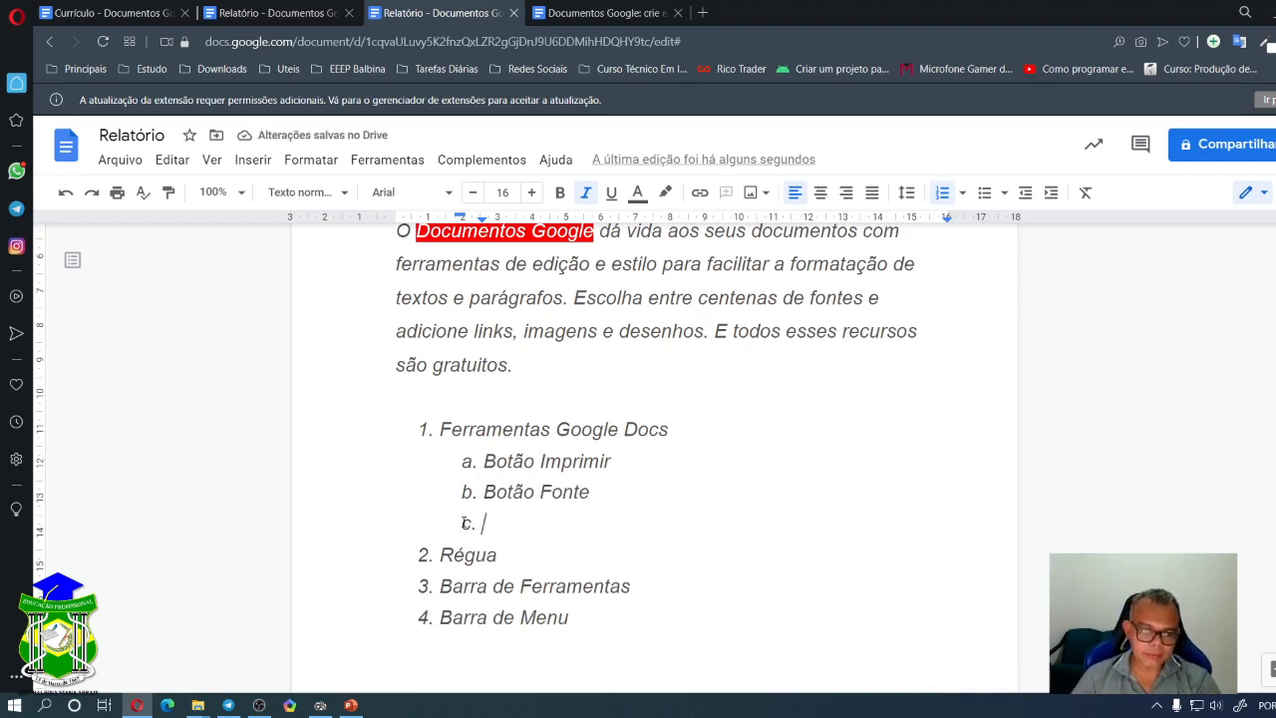
- Type 'Botão Alinhamento' as sub-item c. and create an empty nested item i. beneath it
{"action": "left_click", "coordinate": [962, 194]}
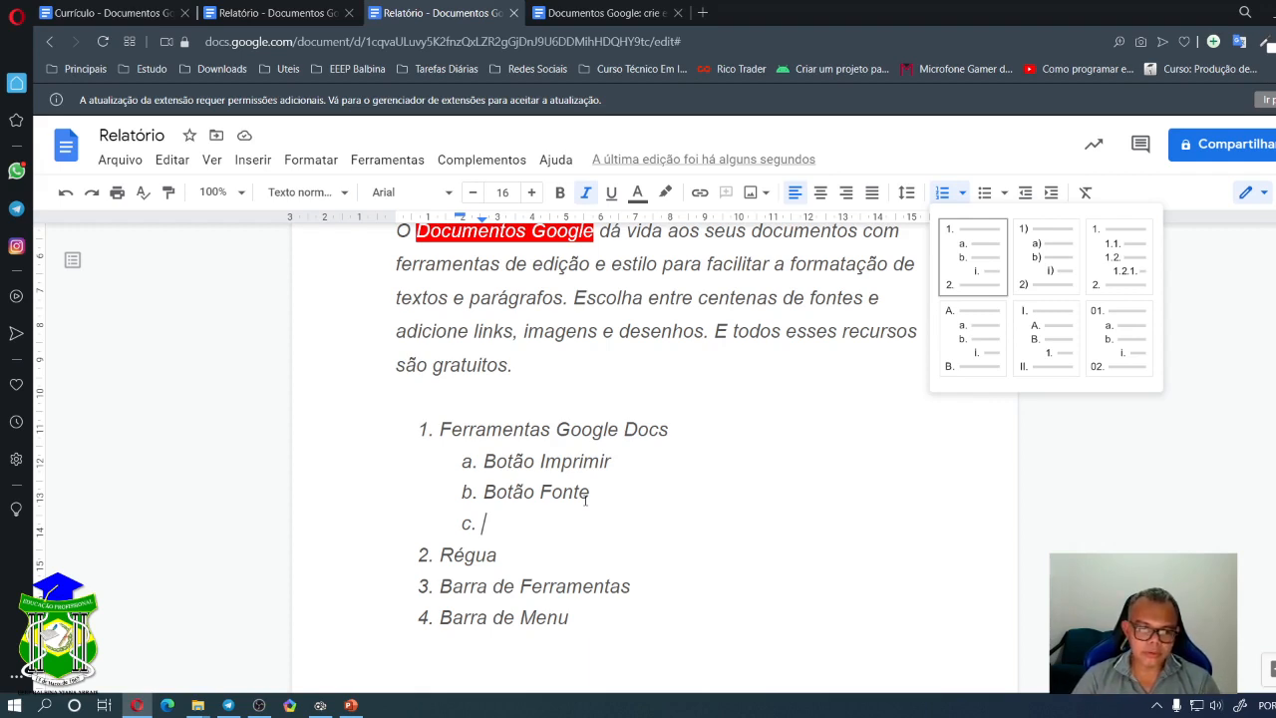
{"action": "left_click", "coordinate": [484, 524]}
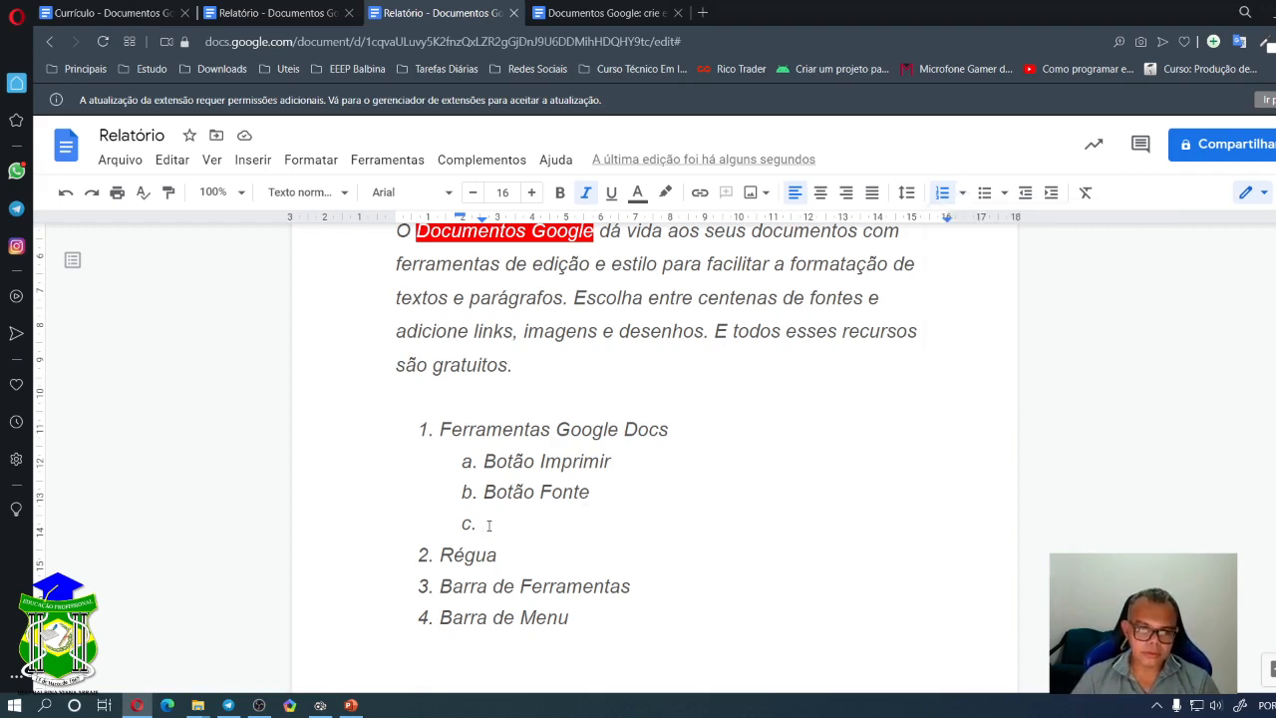
{"action": "type", "text": "Botão"}
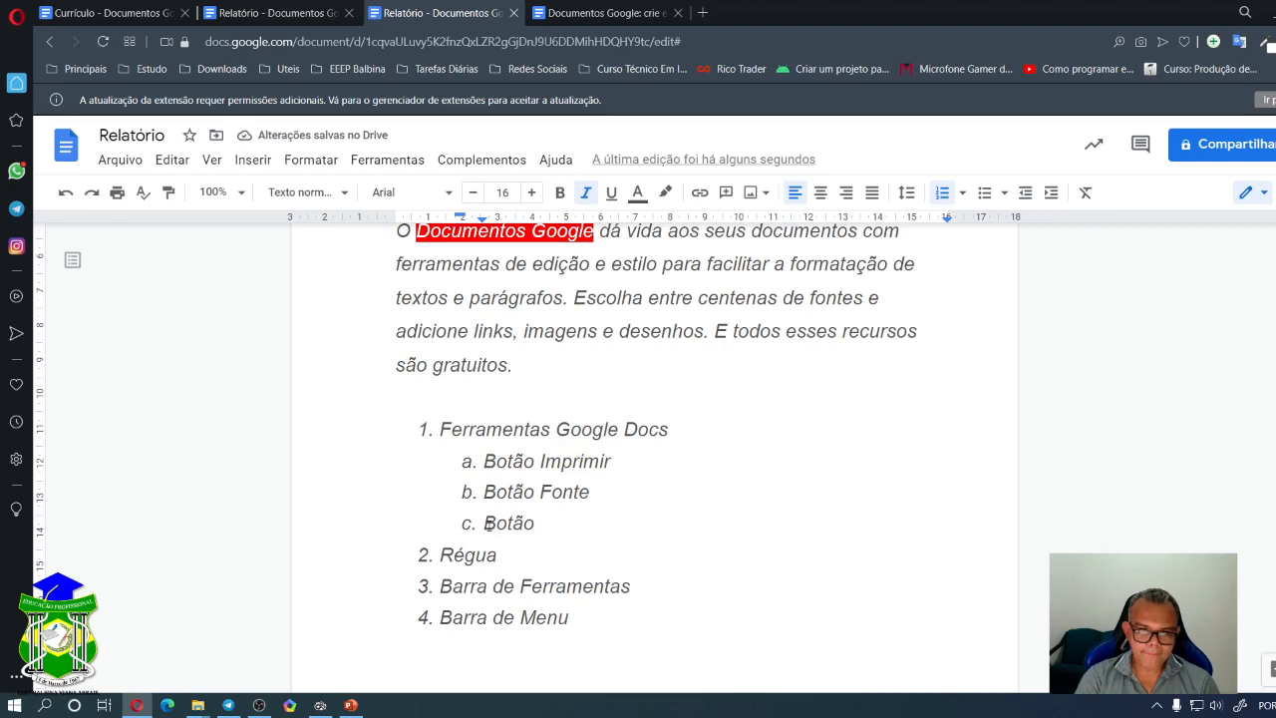
{"action": "type", "text": "Ne"}
{"action": "key", "text": "BackSpace"}
{"action": "key", "text": "BackSpace"}
{"action": "type", "text": "Al"}
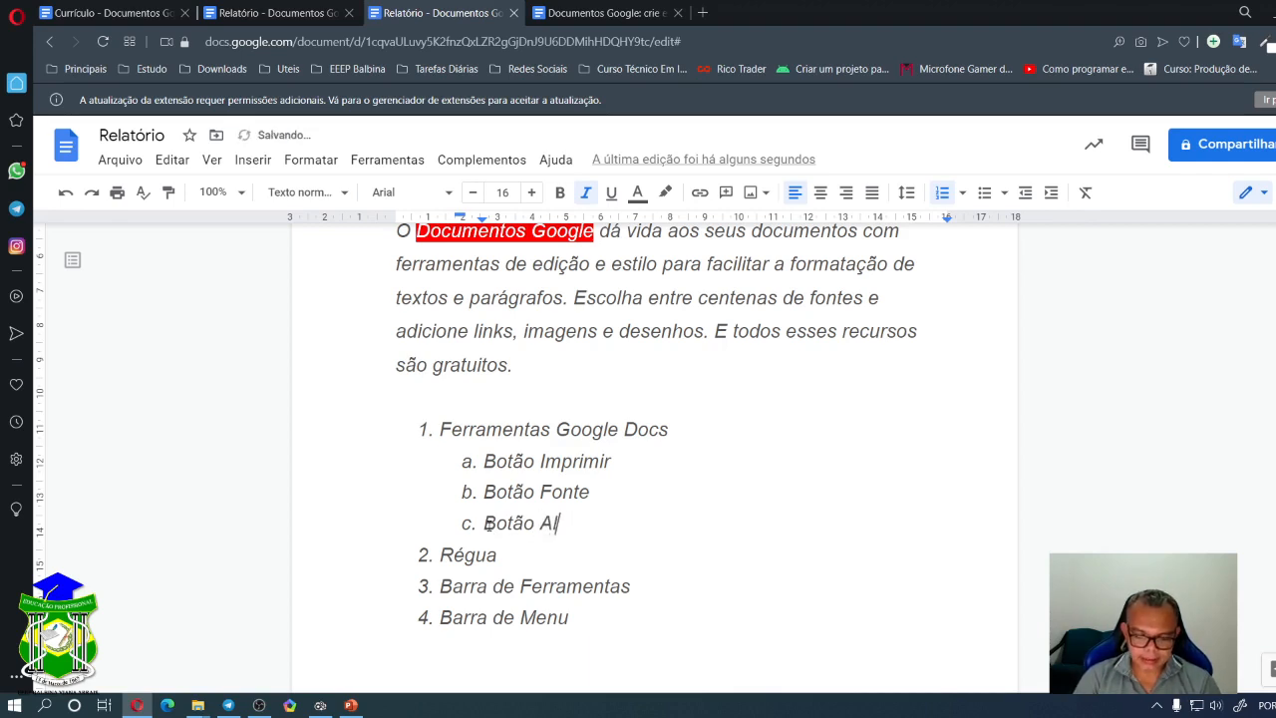
{"action": "type", "text": "inhamento"}
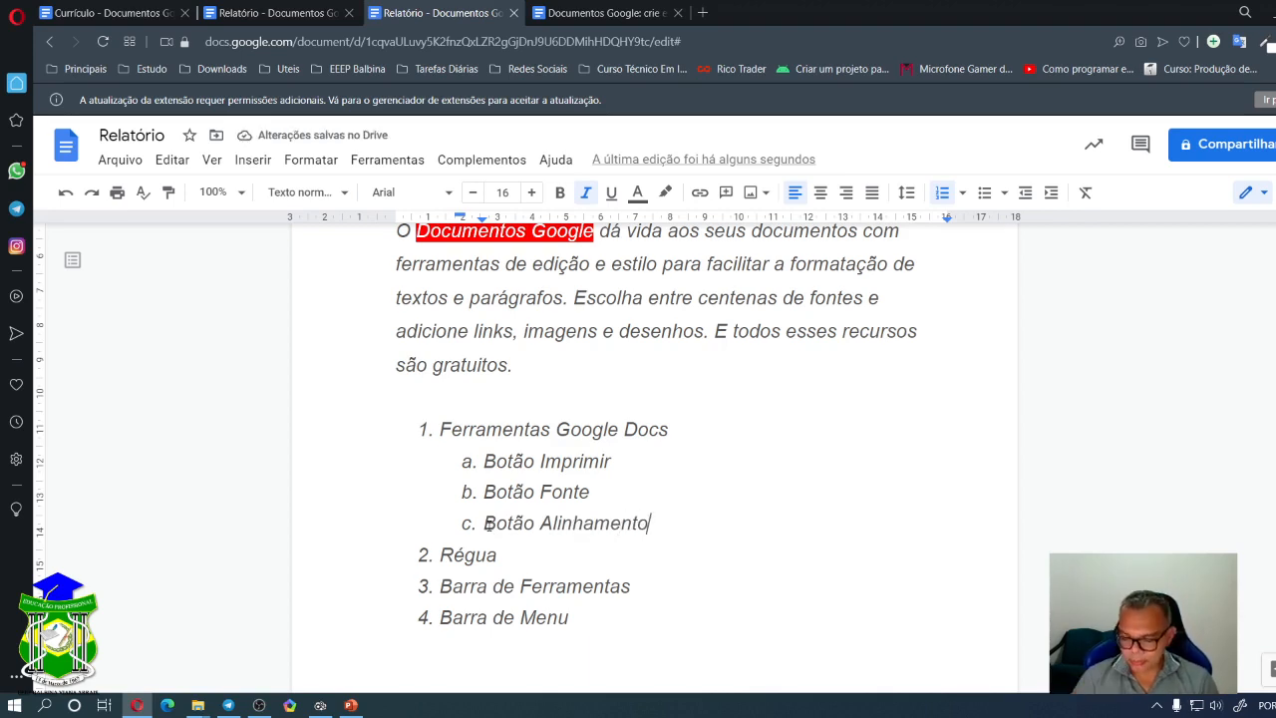
{"action": "key", "text": "Return"}
{"action": "key", "text": "Tab"}
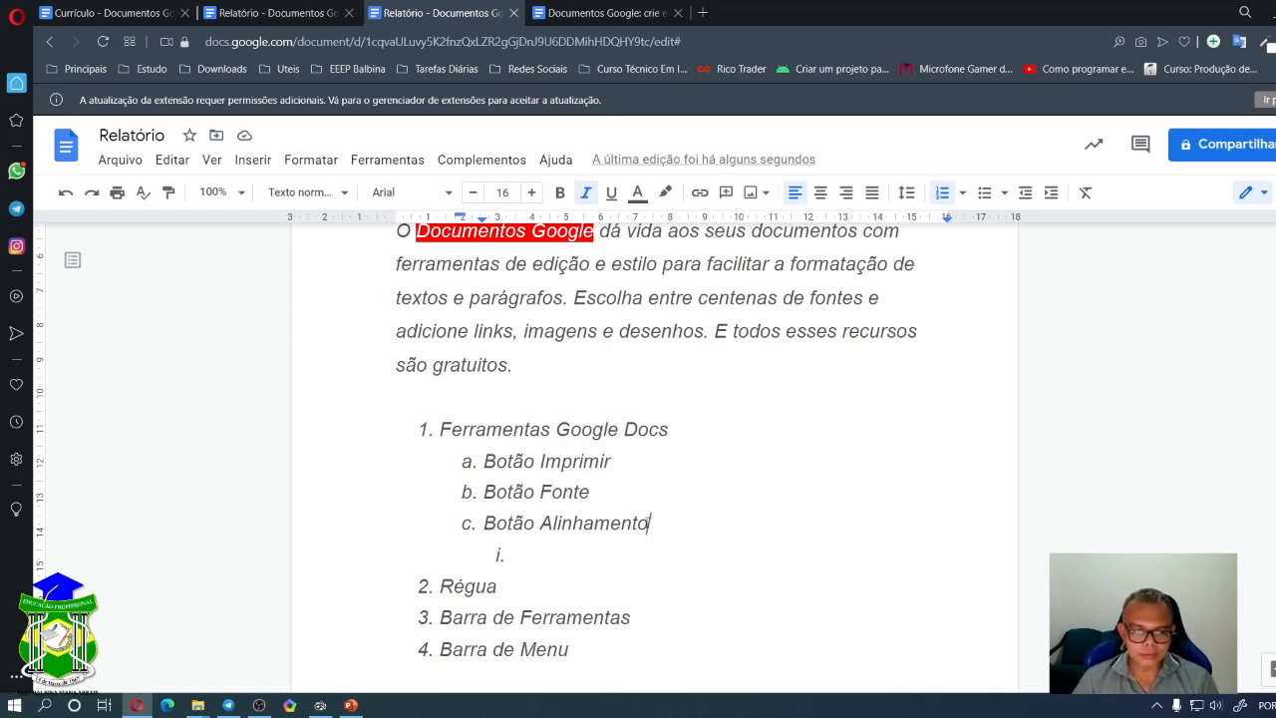
- Type Esquerda as the first sub-item under Botão Alinhamento
{"action": "left_click_drag", "start_coordinate": [649, 524], "coordinate": [462, 531]}
{"action": "left_click", "coordinate": [519, 560]}
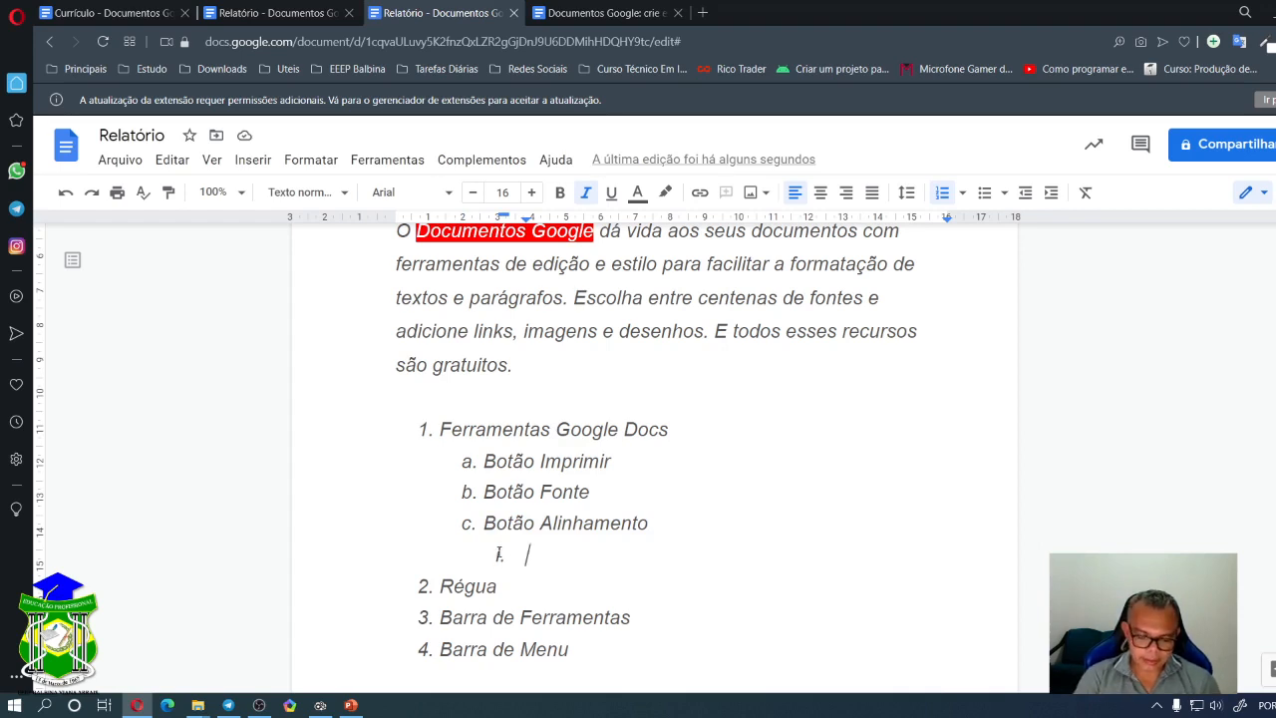
{"action": "type", "text": "A"}
{"action": "key", "text": "BackSpace"}
{"action": "type", "text": "Esquerda"}
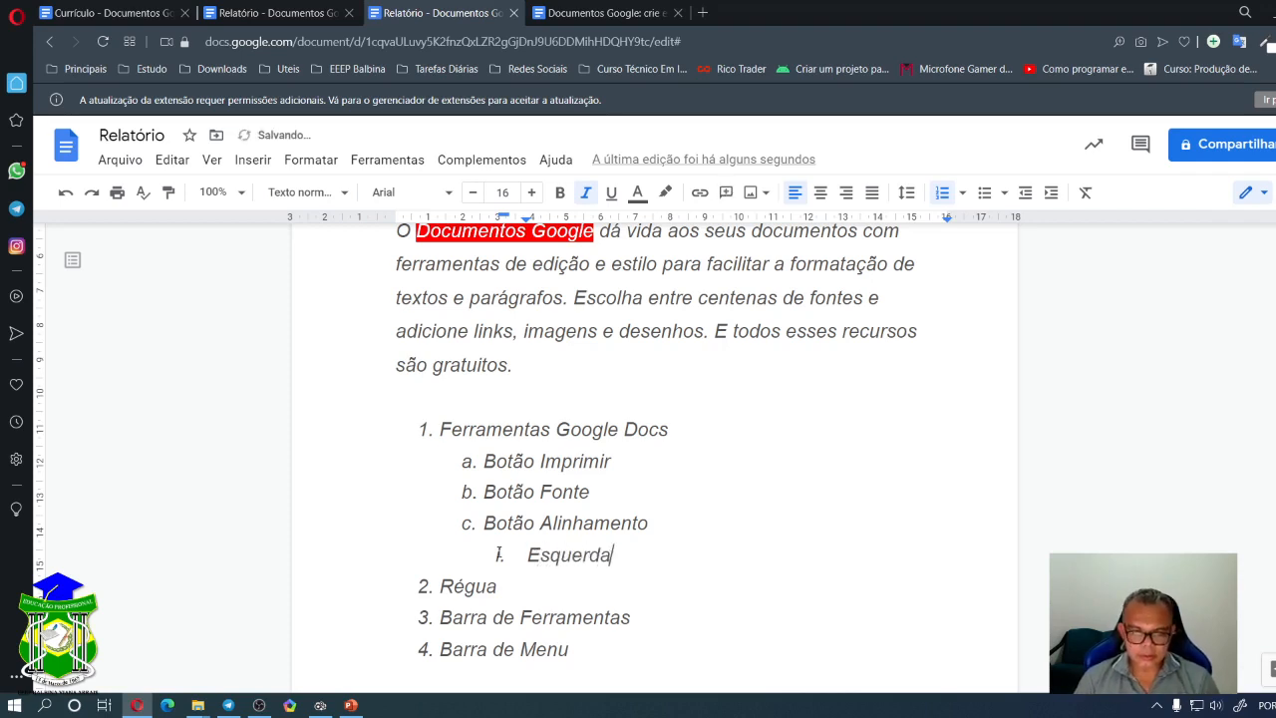
{"action": "key", "text": "Return"}
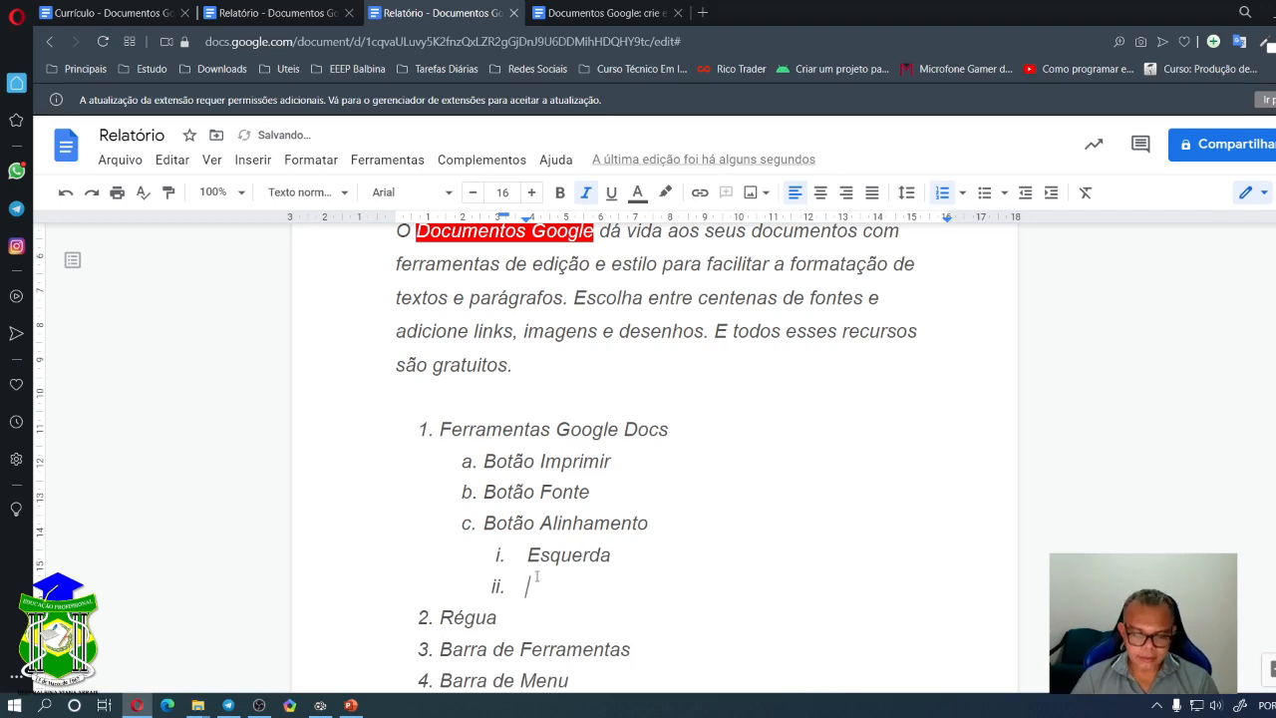
- Add Direita, Centralizar and Justificar as the next sub-items ii–iv
{"action": "type", "text": "Dirt"}
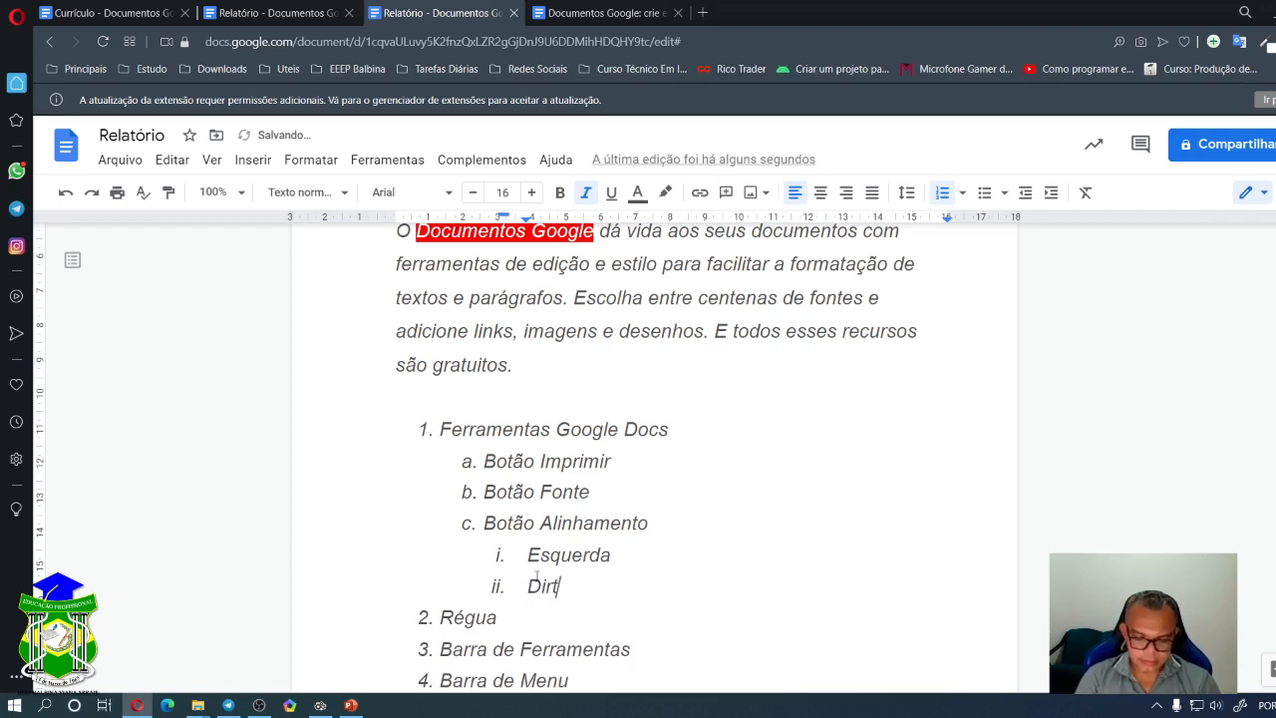
{"action": "key", "text": "BackSpace"}
{"action": "type", "text": "eo"}
{"action": "key", "text": "BackSpace"}
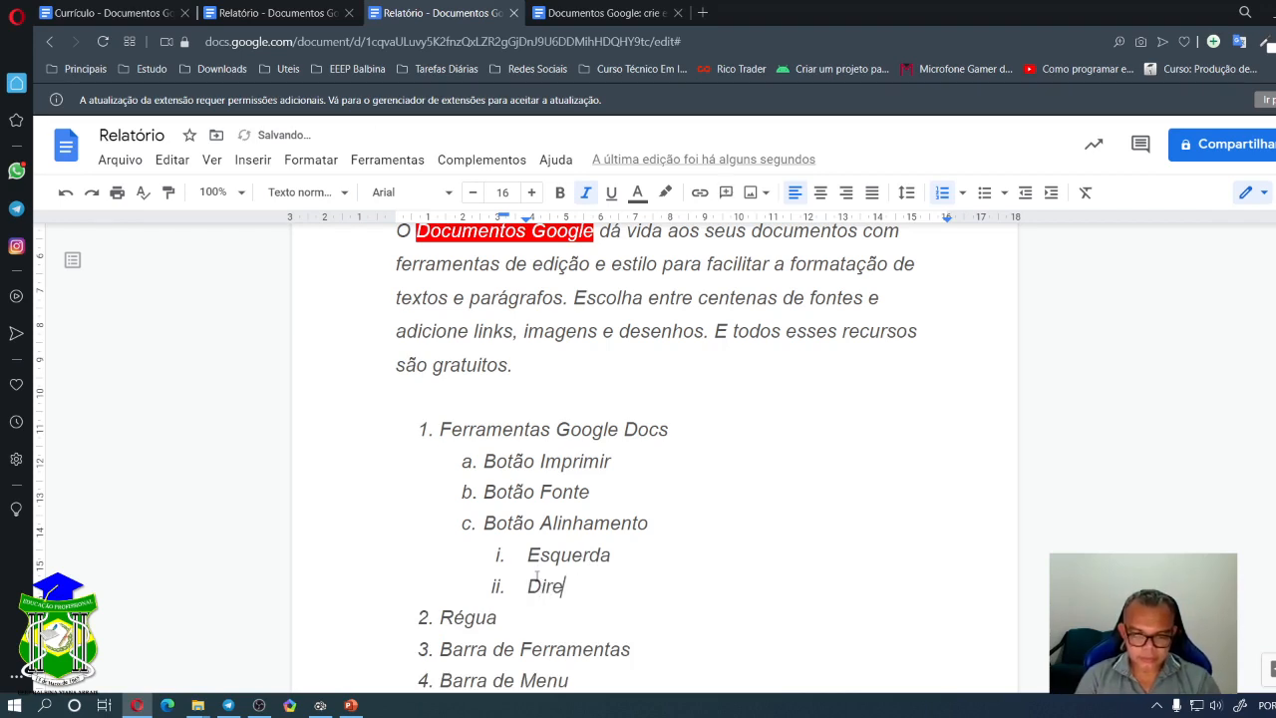
{"action": "type", "text": "ita"}
{"action": "key", "text": "Return"}
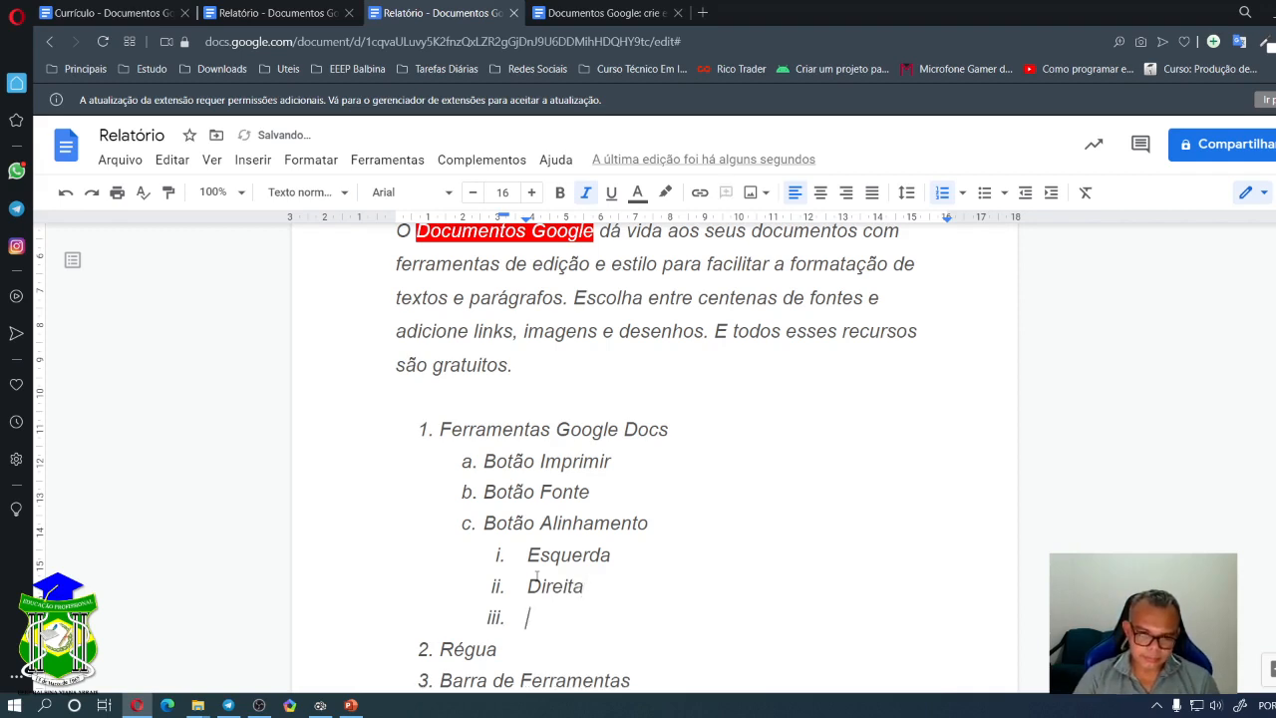
{"action": "type", "text": "Centralizar"}
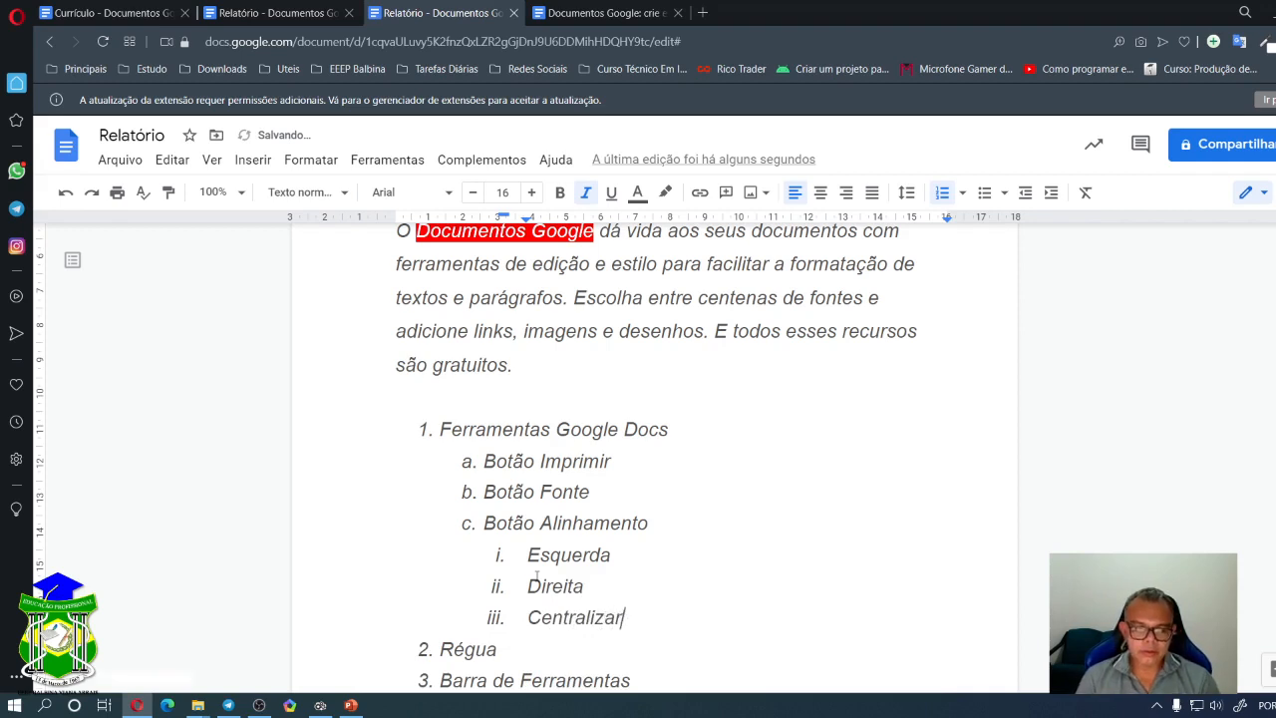
{"action": "key", "text": "Return"}
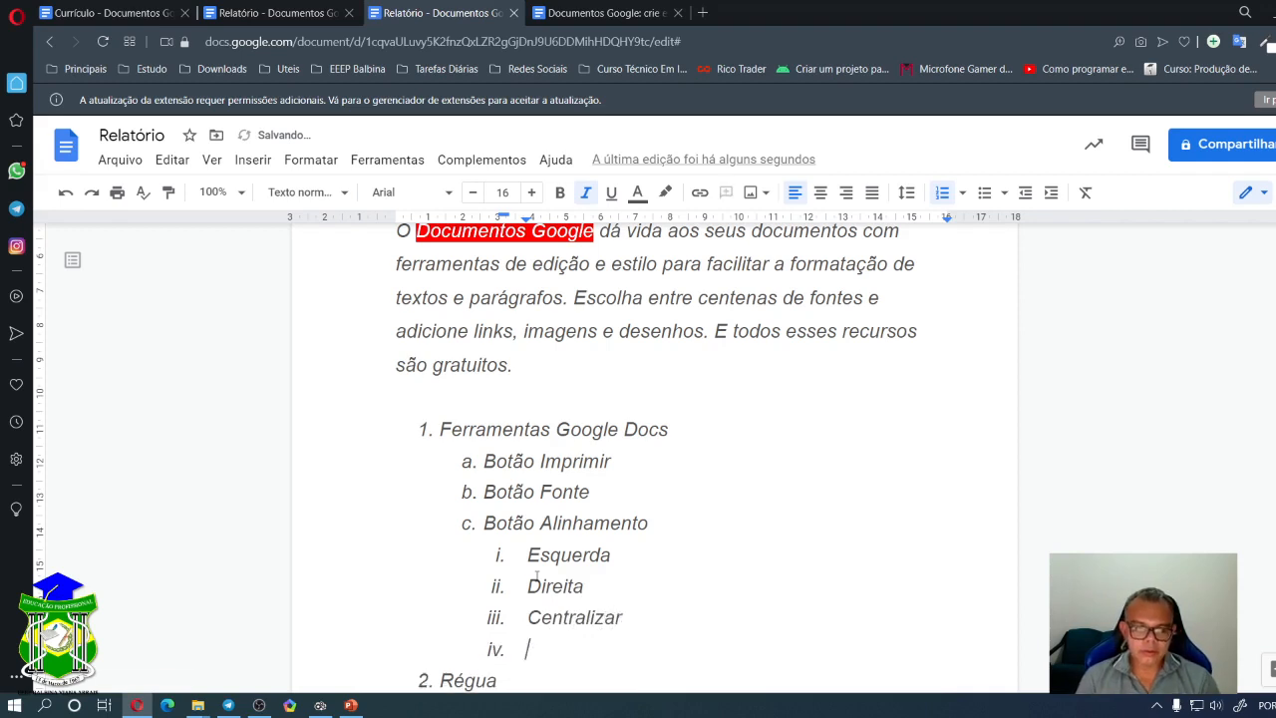
{"action": "type", "text": "Justificar"}
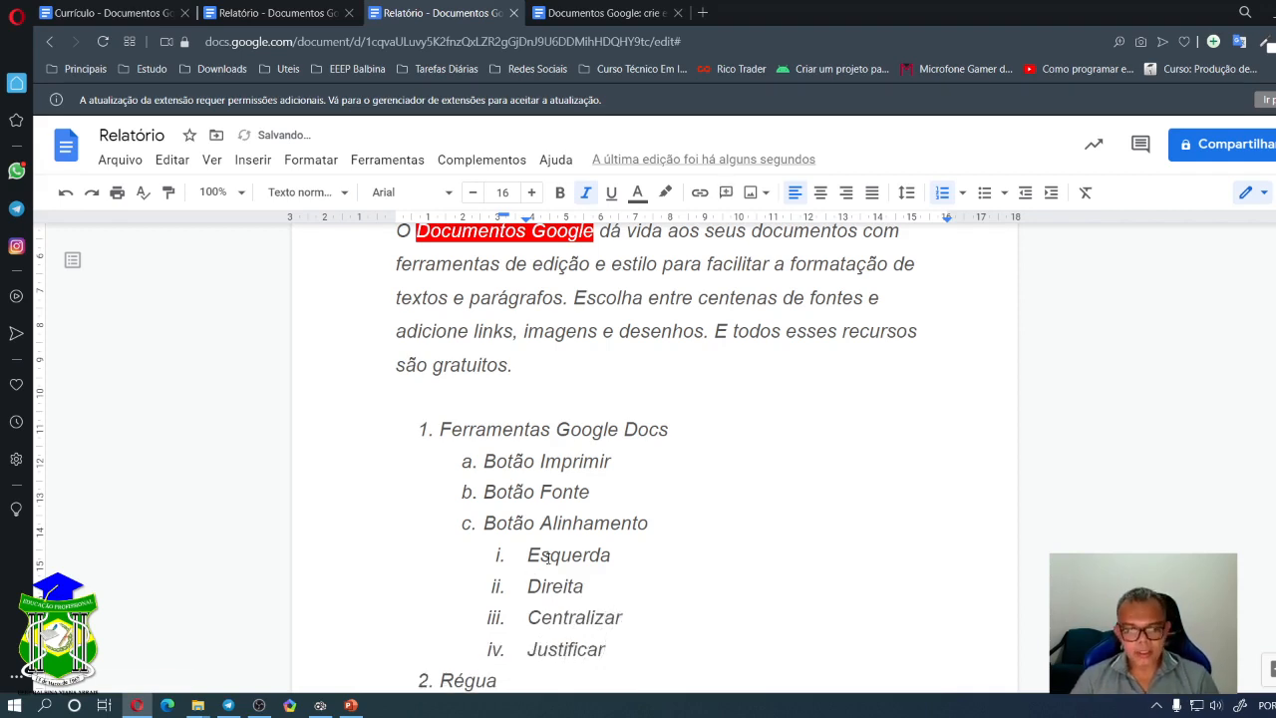
{"action": "scroll", "coordinate": [547, 558], "scroll_direction": "down", "scroll_amount": 3}
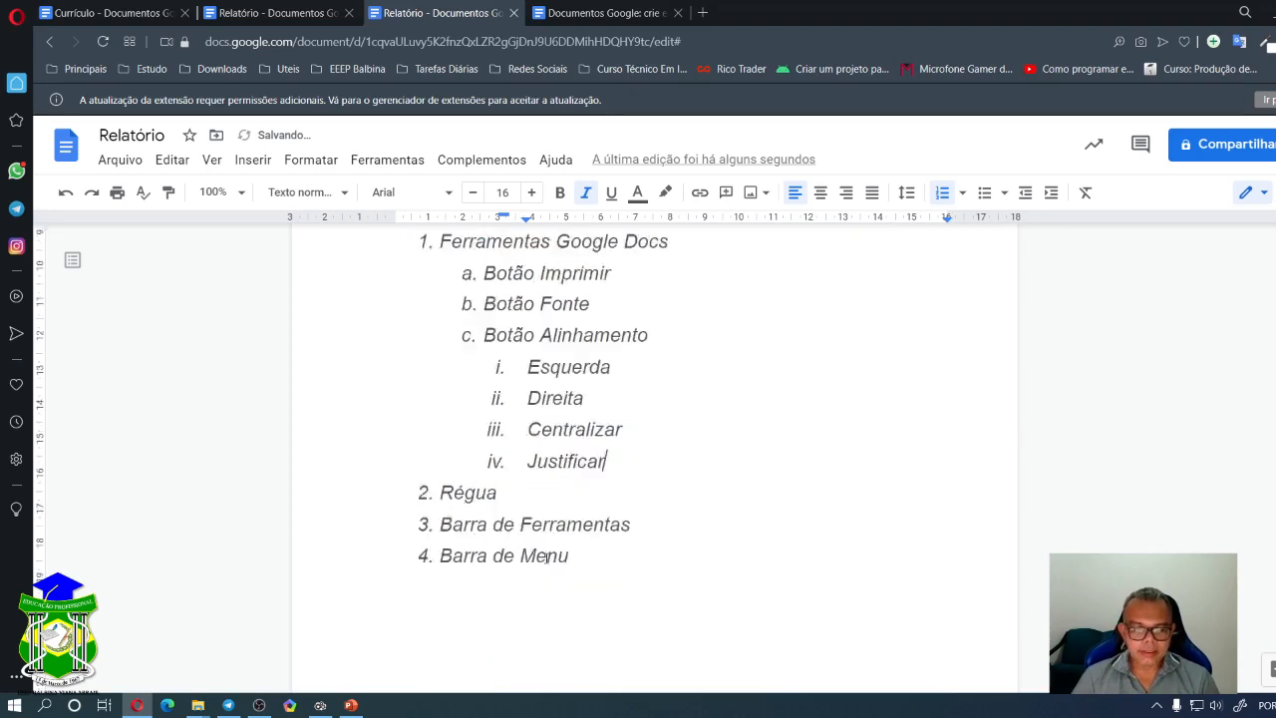
{"action": "scroll", "coordinate": [635, 370], "scroll_direction": "up", "scroll_amount": 4}
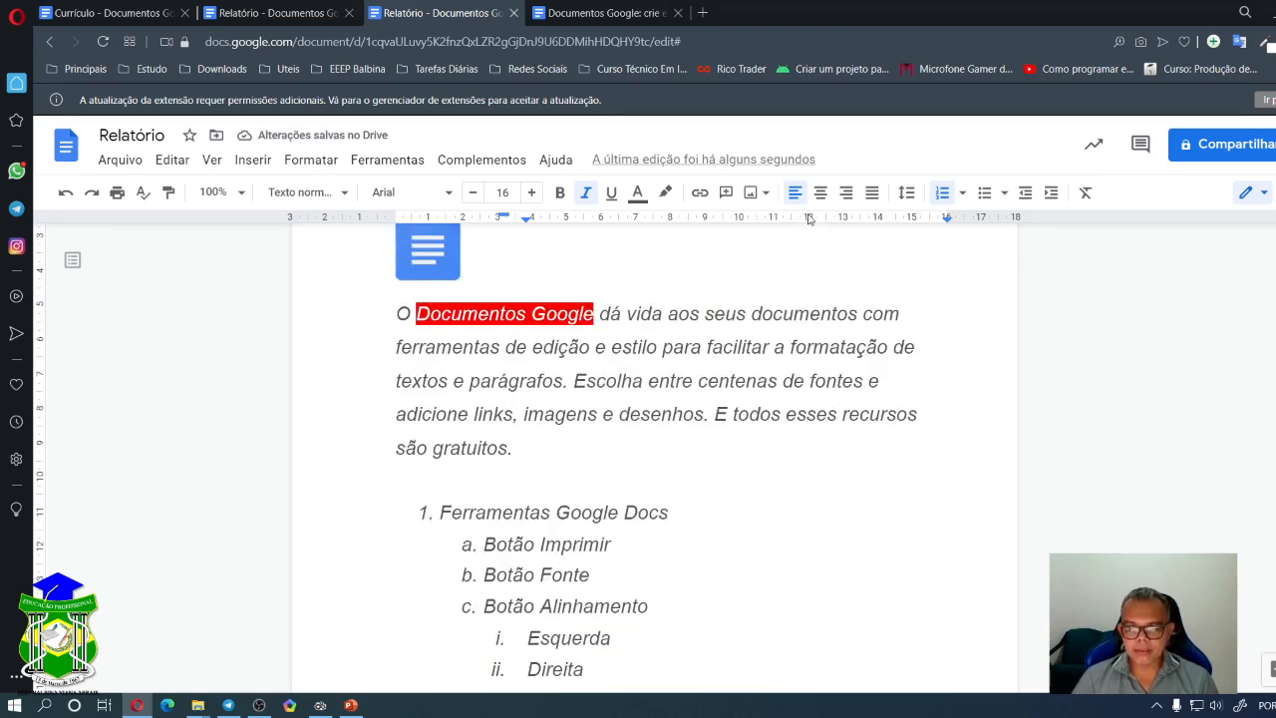
{"action": "left_click", "coordinate": [961, 194]}
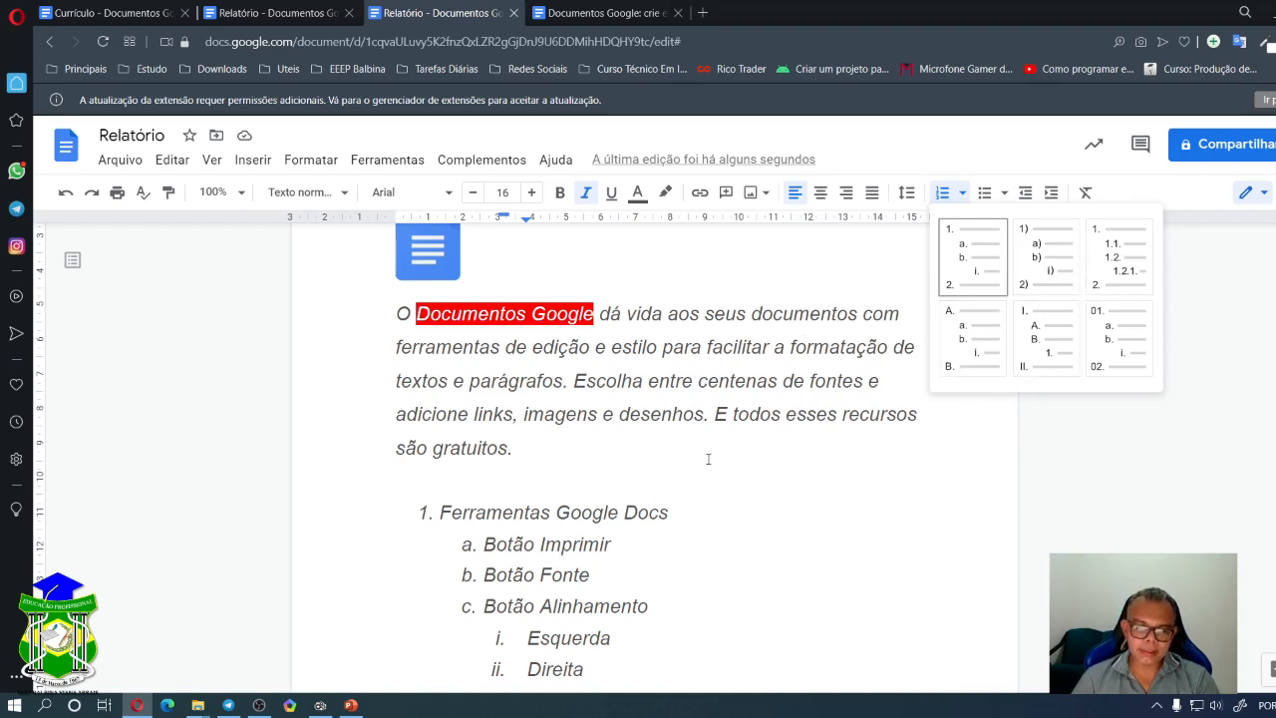
{"action": "left_click", "coordinate": [961, 195]}
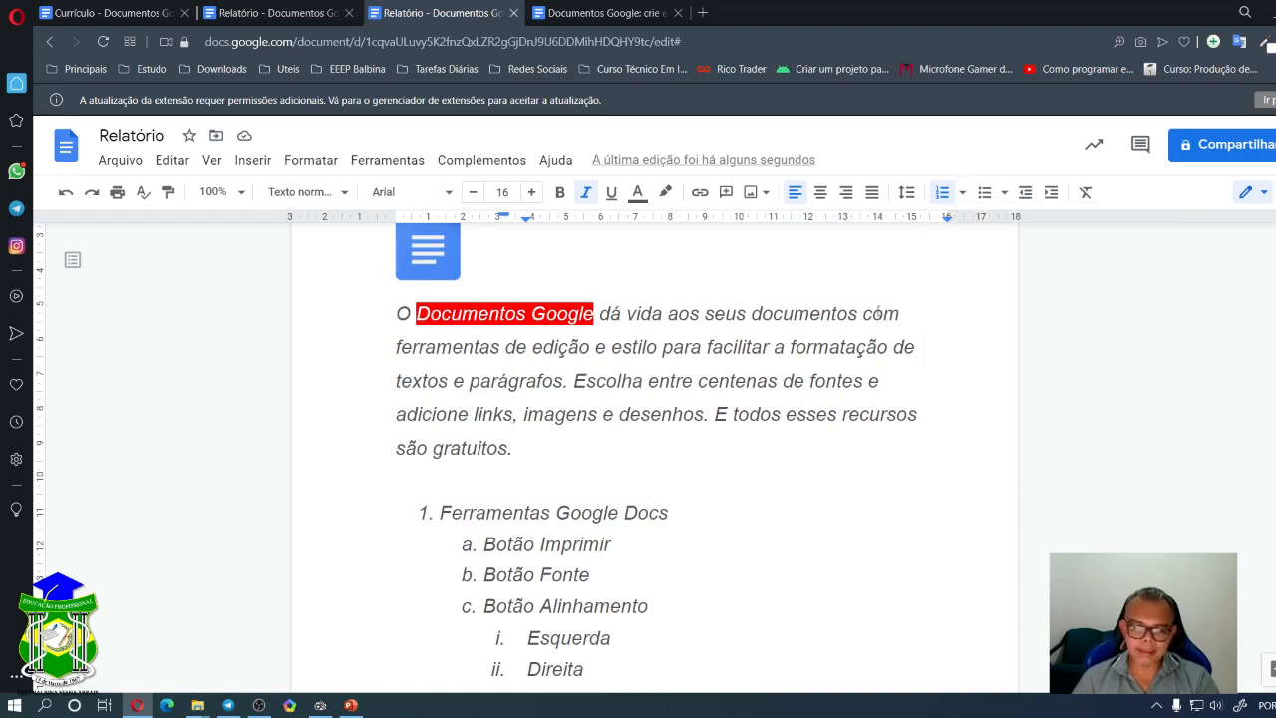
{"action": "scroll", "coordinate": [674, 491], "scroll_direction": "down", "scroll_amount": 3}
{"action": "scroll", "coordinate": [652, 508], "scroll_direction": "up", "scroll_amount": 3}
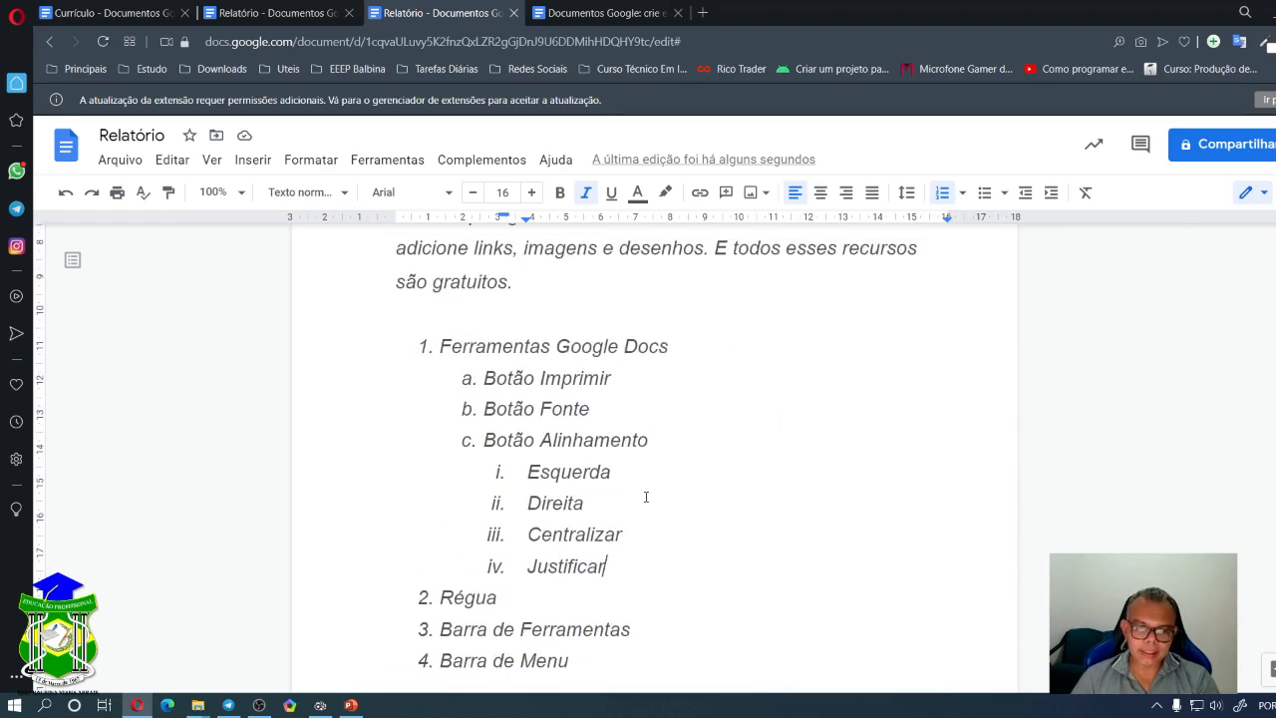
{"action": "scroll", "coordinate": [567, 504], "scroll_direction": "down", "scroll_amount": 2}
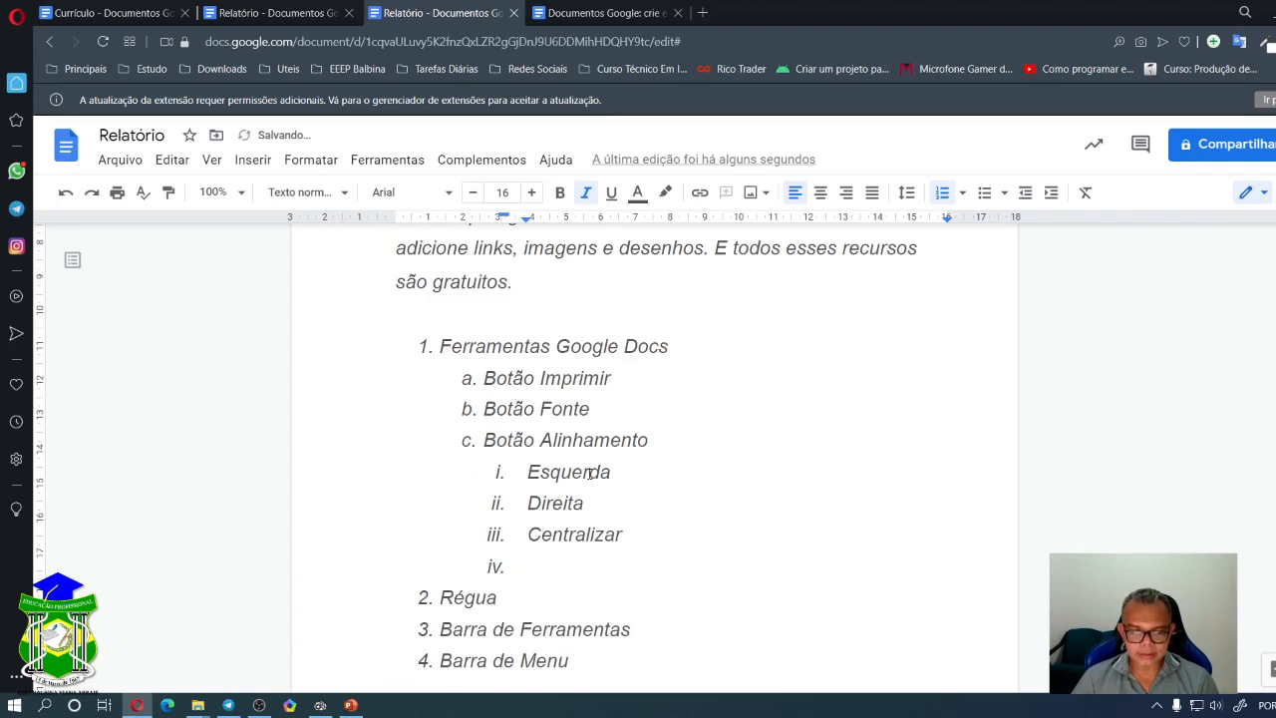
- Delete the nested sub-items, restore Barra de Menu as item 4, and select the four items
{"action": "key", "text": "BackSpace"}
{"action": "key", "text": "BackSpace"}
{"action": "key", "text": "BackSpace"}
{"action": "key", "text": "BackSpace"}
{"action": "key", "text": "BackSpace"}
{"action": "key", "text": "BackSpace"}
{"action": "key", "text": "BackSpace"}
{"action": "key", "text": "BackSpace"}
{"action": "key", "text": "BackSpace"}
{"action": "key", "text": "BackSpace"}
{"action": "key", "text": "BackSpace"}
{"action": "key", "text": "BackSpace"}
{"action": "key", "text": "BackSpace"}
{"action": "key", "text": "BackSpace"}
{"action": "key", "text": "BackSpace"}
{"action": "key", "text": "BackSpace"}
{"action": "key", "text": "BackSpace"}
{"action": "key", "text": "BackSpace"}
{"action": "key", "text": "BackSpace"}
{"action": "key", "text": "BackSpace"}
{"action": "key", "text": "BackSpace"}
{"action": "key", "text": "BackSpace"}
{"action": "key", "text": "BackSpace"}
{"action": "key", "text": "BackSpace"}
{"action": "key", "text": "BackSpace"}
{"action": "key", "text": "BackSpace"}
{"action": "key", "text": "BackSpace"}
{"action": "key", "text": "BackSpace"}
{"action": "key", "text": "BackSpace"}
{"action": "key", "text": "BackSpace"}
{"action": "key", "text": "BackSpace"}
{"action": "key", "text": "BackSpace"}
{"action": "key", "text": "BackSpace"}
{"action": "key", "text": "BackSpace"}
{"action": "key", "text": "BackSpace"}
{"action": "key", "text": "BackSpace"}
{"action": "key", "text": "BackSpace"}
{"action": "key", "text": "BackSpace"}
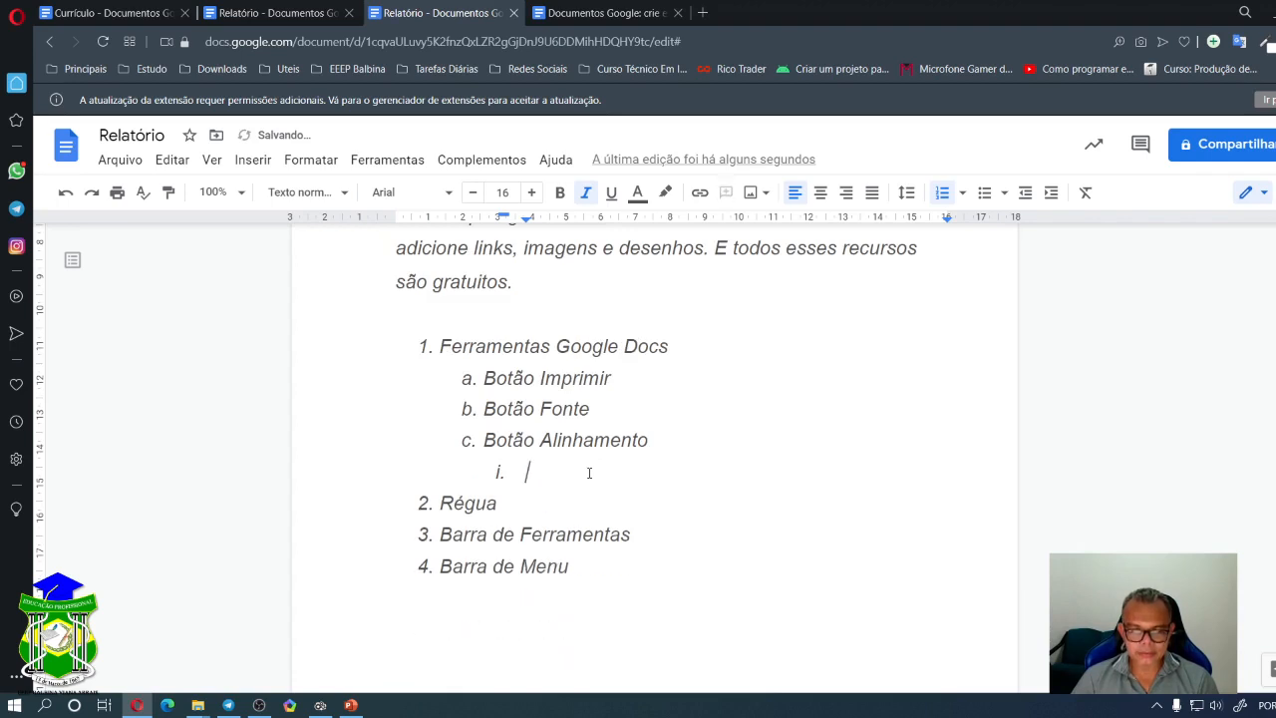
{"action": "key", "text": "ctrl+z"}
{"action": "key", "text": "ctrl+z"}
{"action": "key", "text": "ctrl+z"}
{"action": "key", "text": "ctrl+z"}
{"action": "key", "text": "ctrl+z"}
{"action": "key", "text": "ctrl+z"}
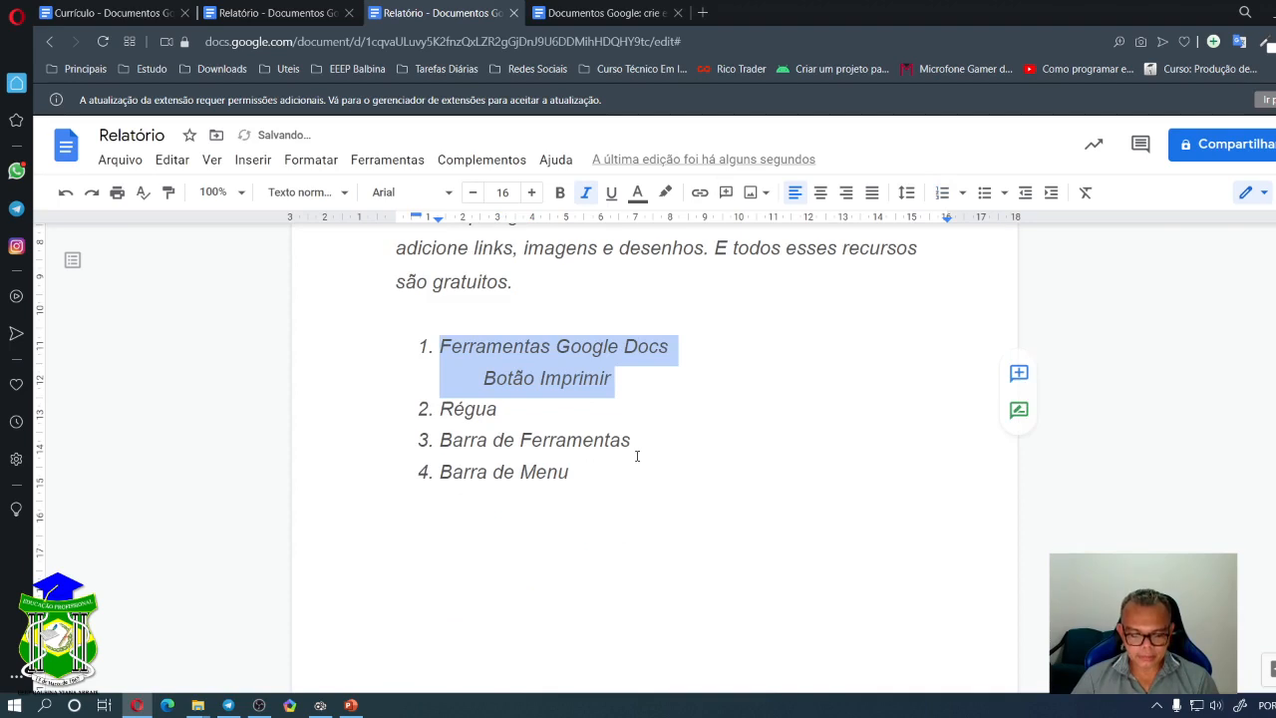
{"action": "key", "text": "Right"}
{"action": "key", "text": "BackSpace"}
{"action": "key", "text": "BackSpace"}
{"action": "key", "text": "BackSpace"}
{"action": "key", "text": "BackSpace"}
{"action": "key", "text": "BackSpace"}
{"action": "key", "text": "BackSpace"}
{"action": "key", "text": "BackSpace"}
{"action": "key", "text": "BackSpace"}
{"action": "key", "text": "BackSpace"}
{"action": "key", "text": "BackSpace"}
{"action": "key", "text": "BackSpace"}
{"action": "key", "text": "BackSpace"}
{"action": "key", "text": "BackSpace"}
{"action": "key", "text": "BackSpace"}
{"action": "key", "text": "ctrl+z"}
{"action": "key", "text": "ctrl+z"}
{"action": "key", "text": "ctrl+z"}
{"action": "key", "text": "ctrl+z"}
{"action": "key", "text": "ctrl+z"}
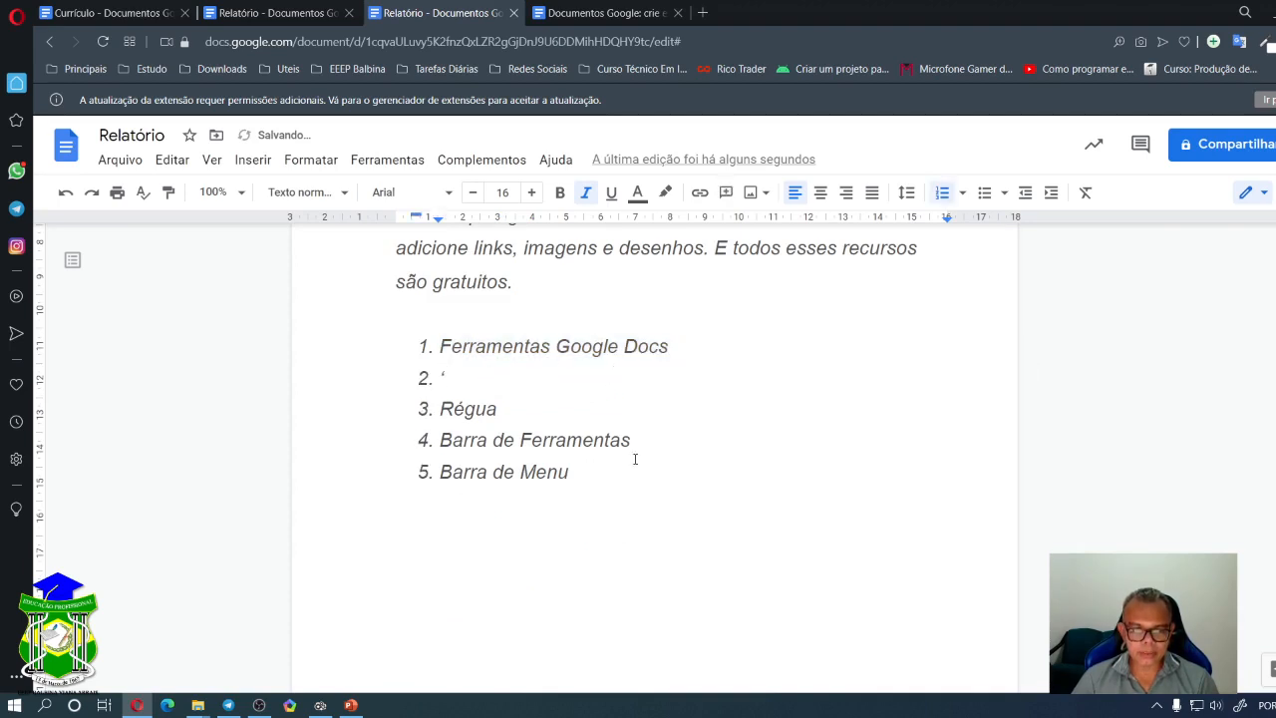
{"action": "key", "text": "ctrl+z"}
{"action": "key", "text": "ctrl+z"}
{"action": "key", "text": "ctrl+z"}
{"action": "key", "text": "ctrl+z"}
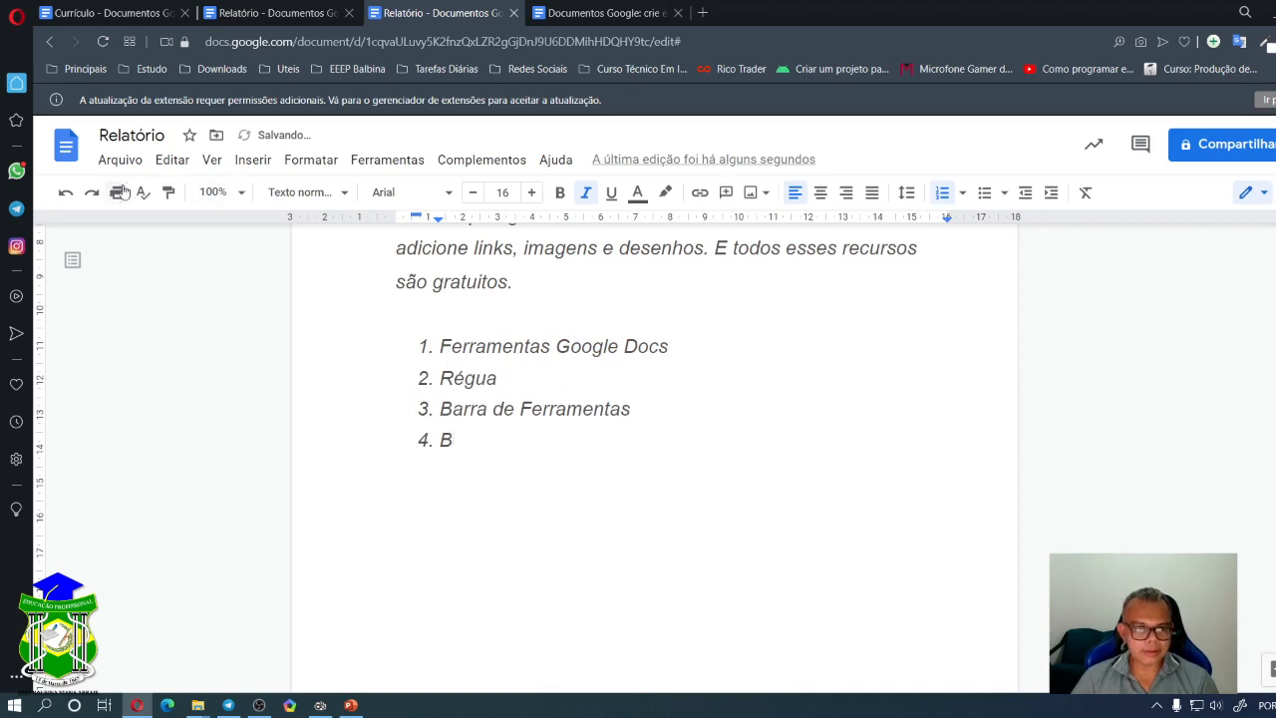
{"action": "left_click", "coordinate": [95, 197]}
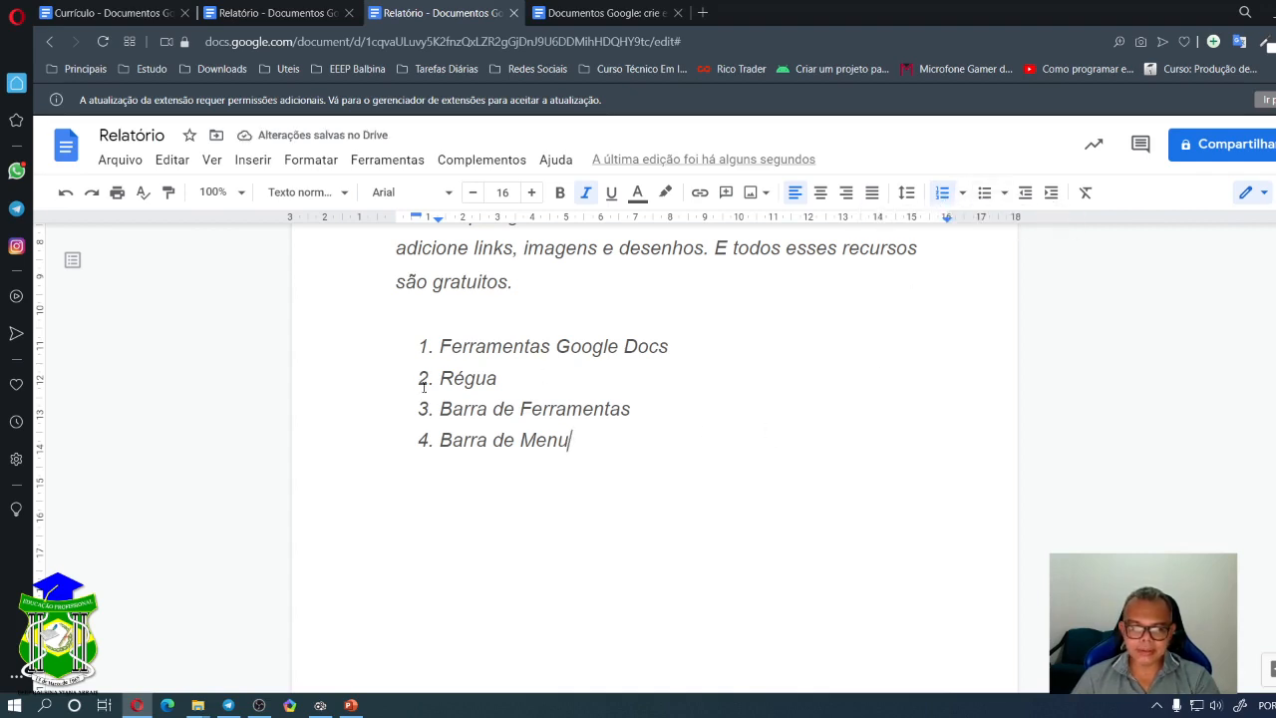
{"action": "left_click_drag", "start_coordinate": [607, 447], "coordinate": [416, 350]}
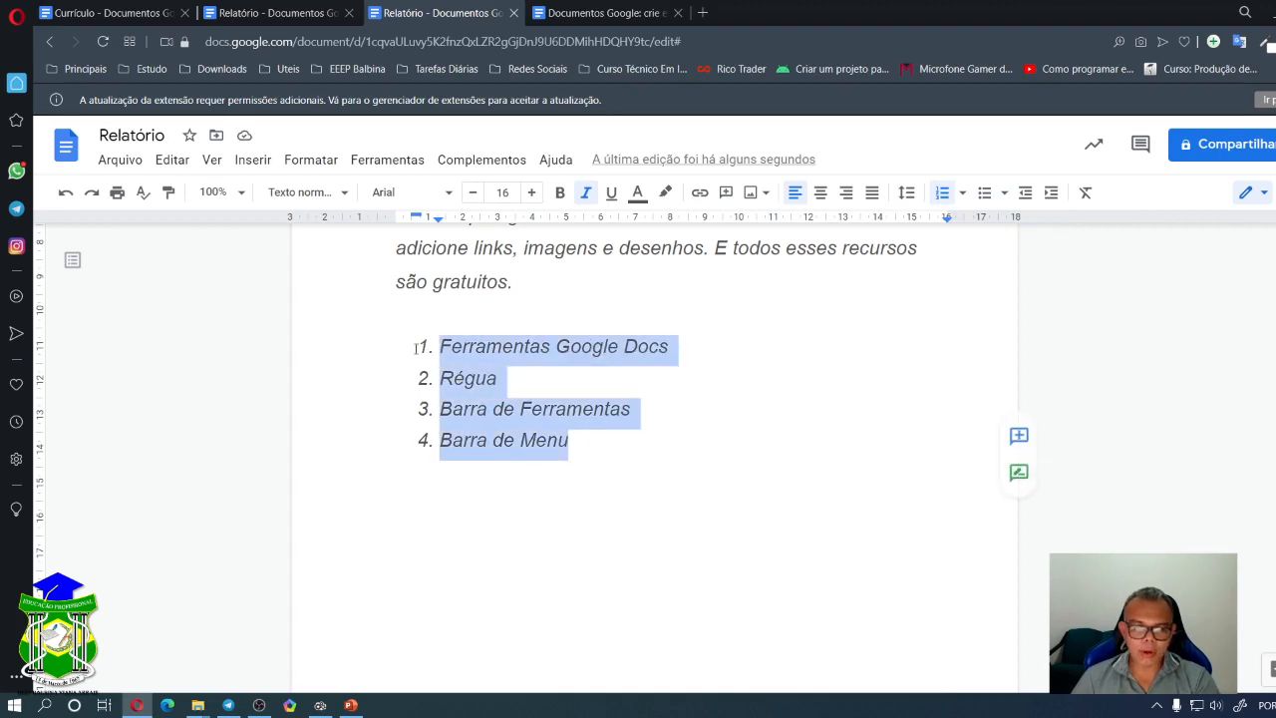
- Switch the list to disc bullets and add a 'dfjsdjf' sub-bullet and an empty third-level bullet
{"action": "left_click", "coordinate": [1004, 192]}
{"action": "left_click", "coordinate": [1011, 255]}
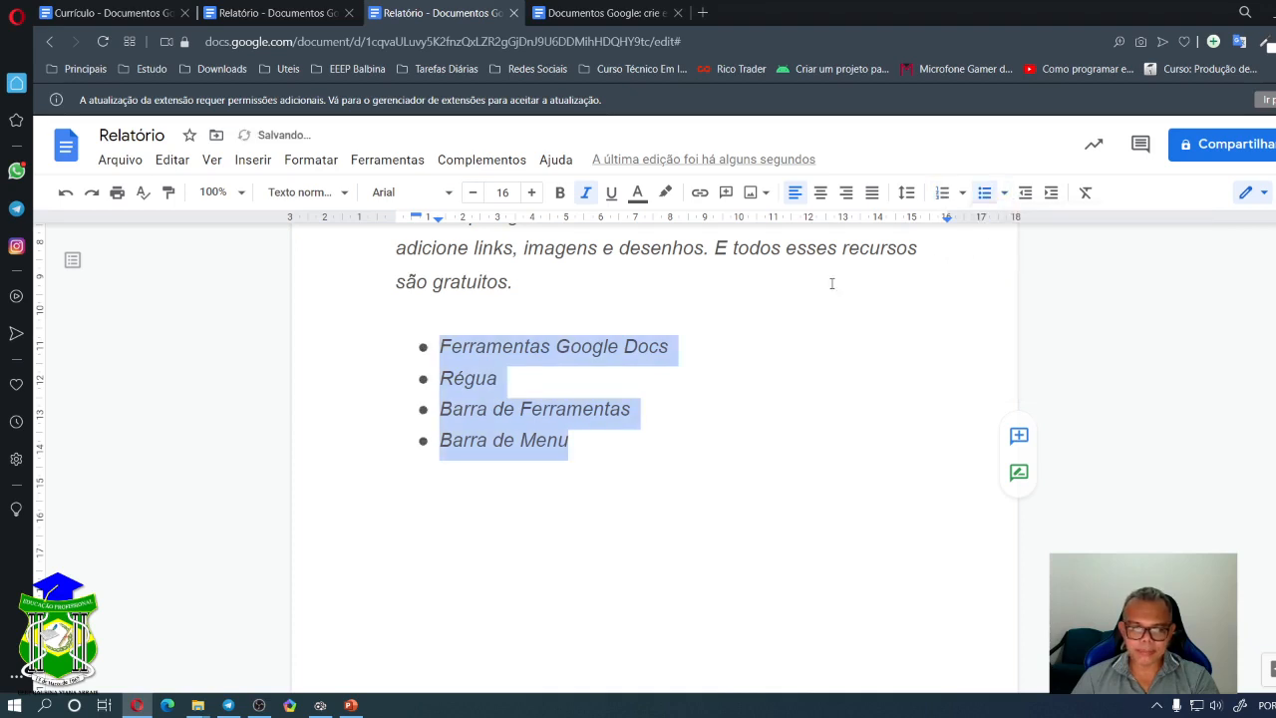
{"action": "left_click", "coordinate": [704, 344]}
{"action": "key", "text": "Return"}
{"action": "key", "text": "Tab"}
{"action": "type", "text": "dfjsdjf"}
{"action": "key", "text": "Return"}
{"action": "key", "text": "Tab"}
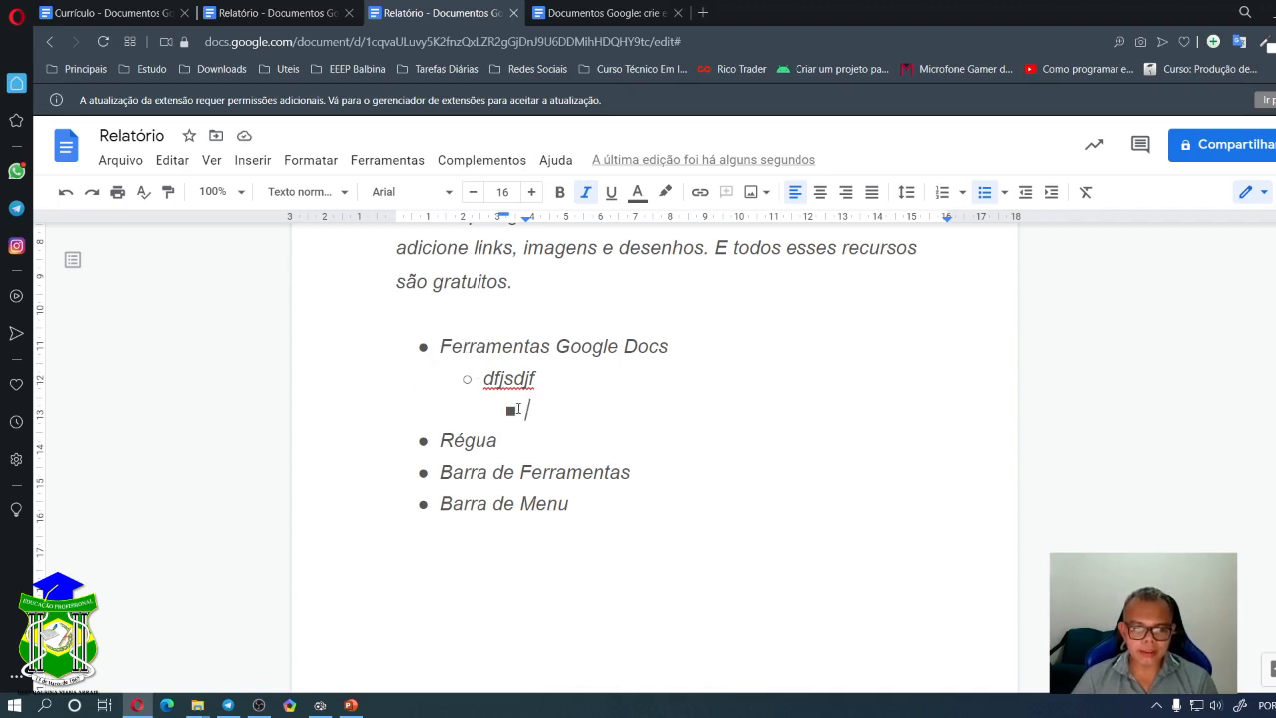
{"action": "left_click", "coordinate": [1006, 193]}
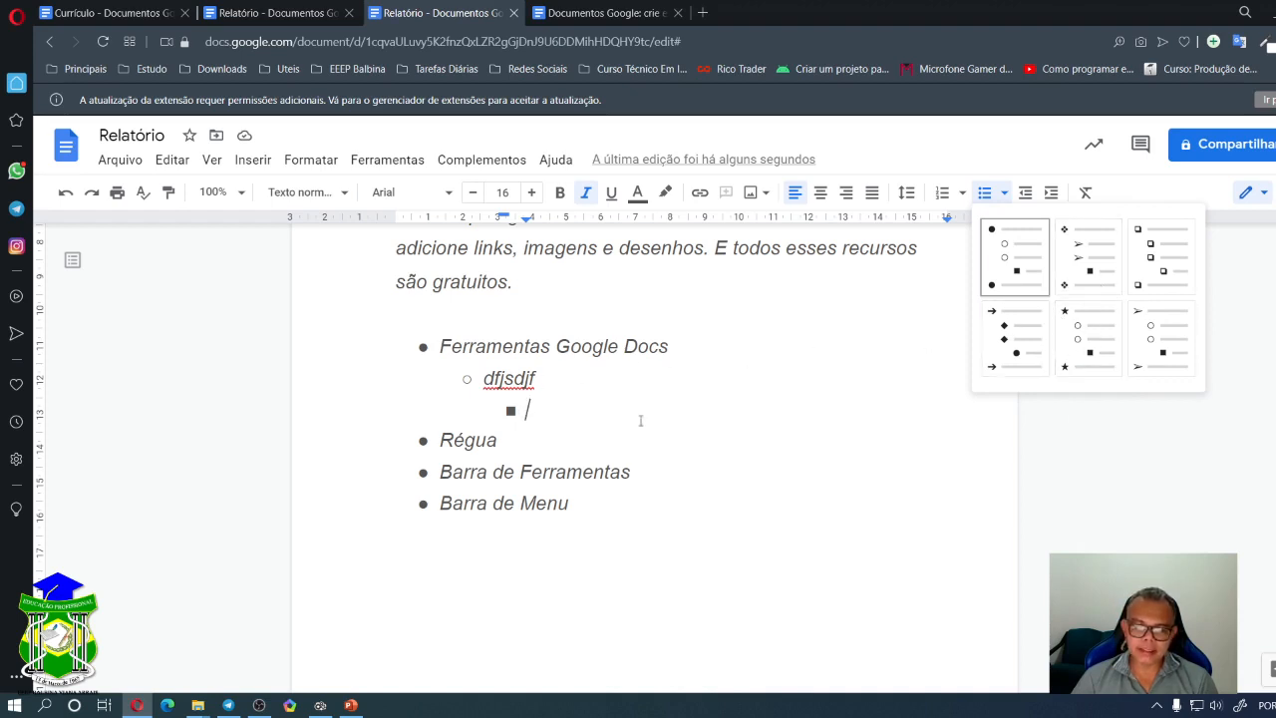
{"action": "left_click", "coordinate": [603, 410]}
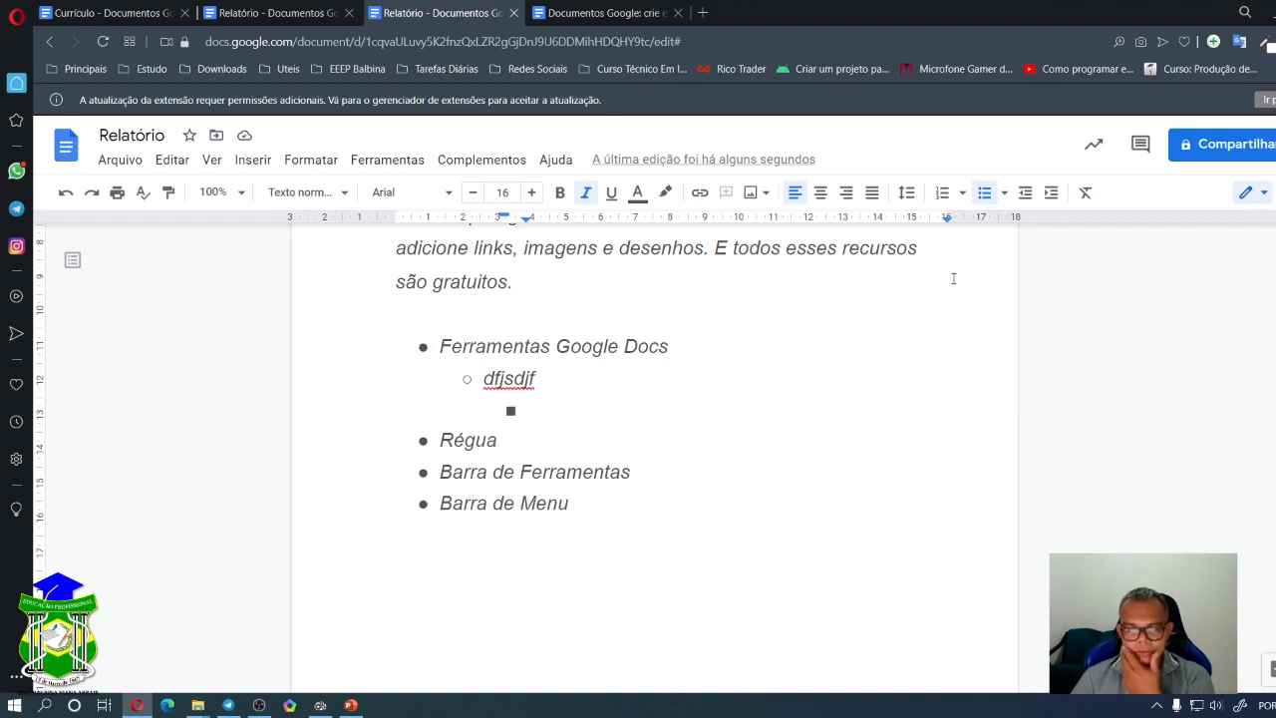
{"action": "left_click", "coordinate": [1005, 194]}
{"action": "left_click", "coordinate": [1004, 194]}
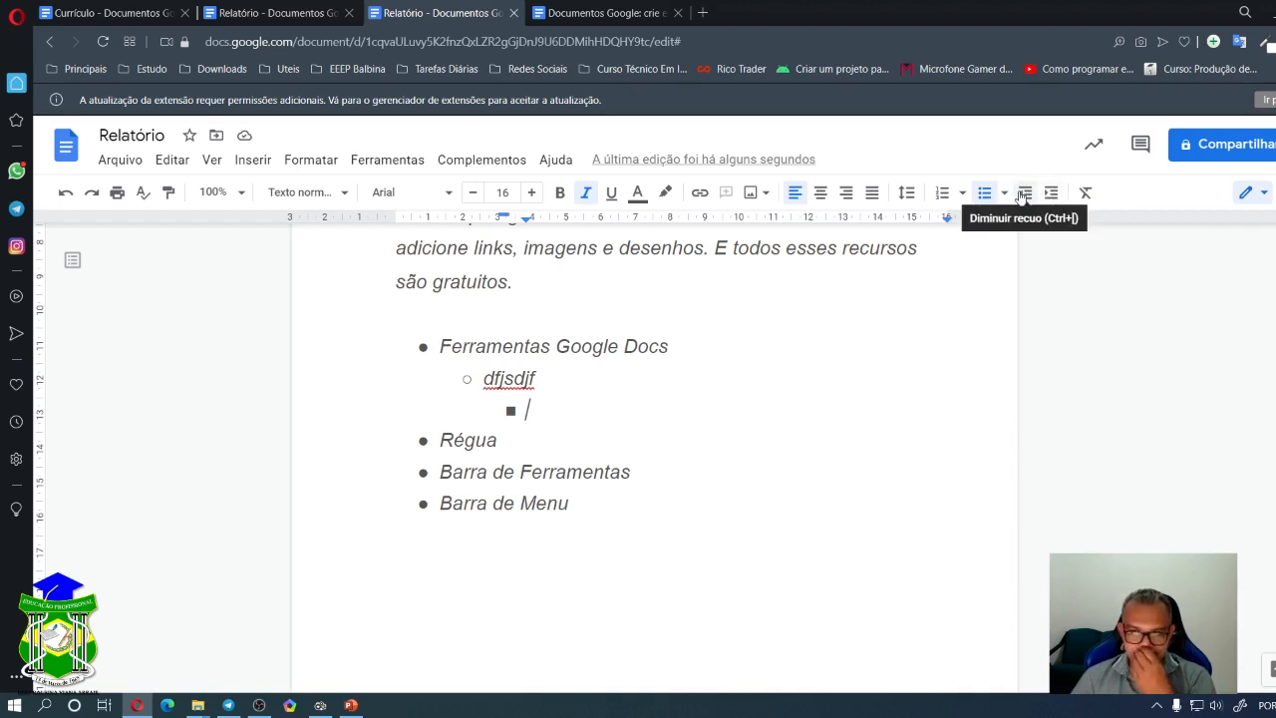
{"action": "left_click", "coordinate": [1025, 195]}
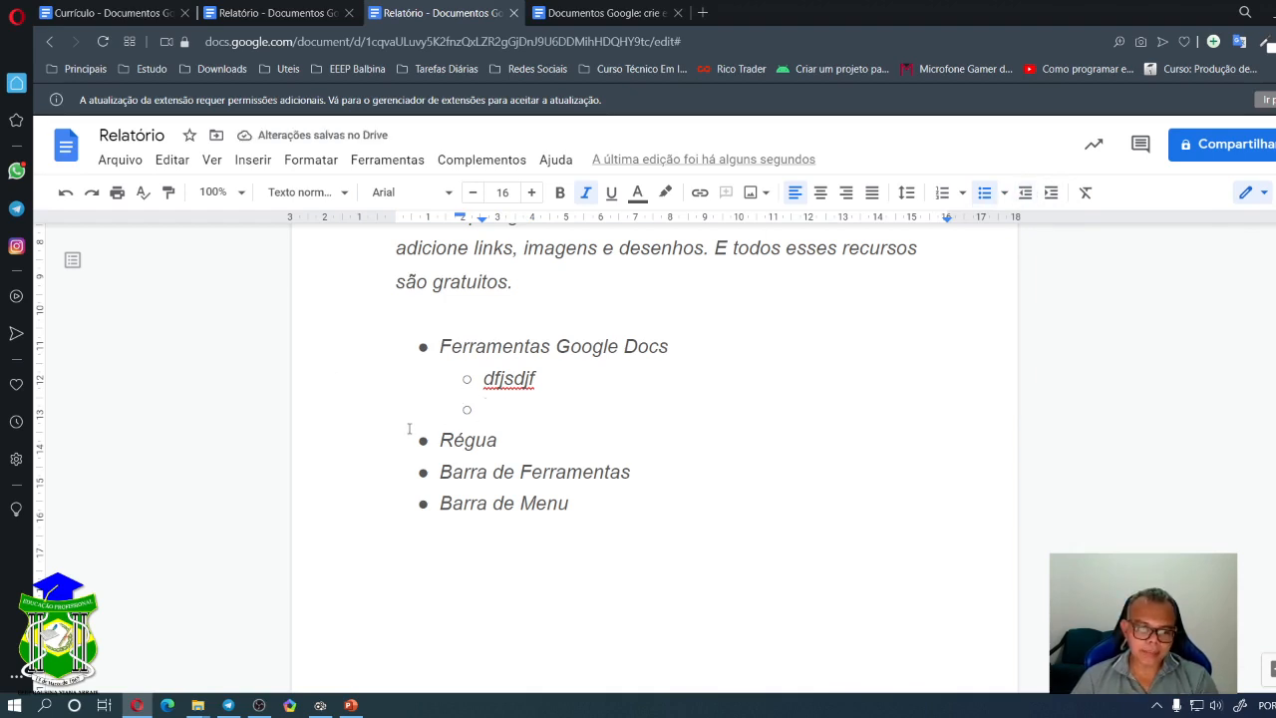
{"action": "left_click", "coordinate": [1027, 199]}
{"action": "left_click", "coordinate": [1050, 196]}
{"action": "left_click", "coordinate": [1055, 198]}
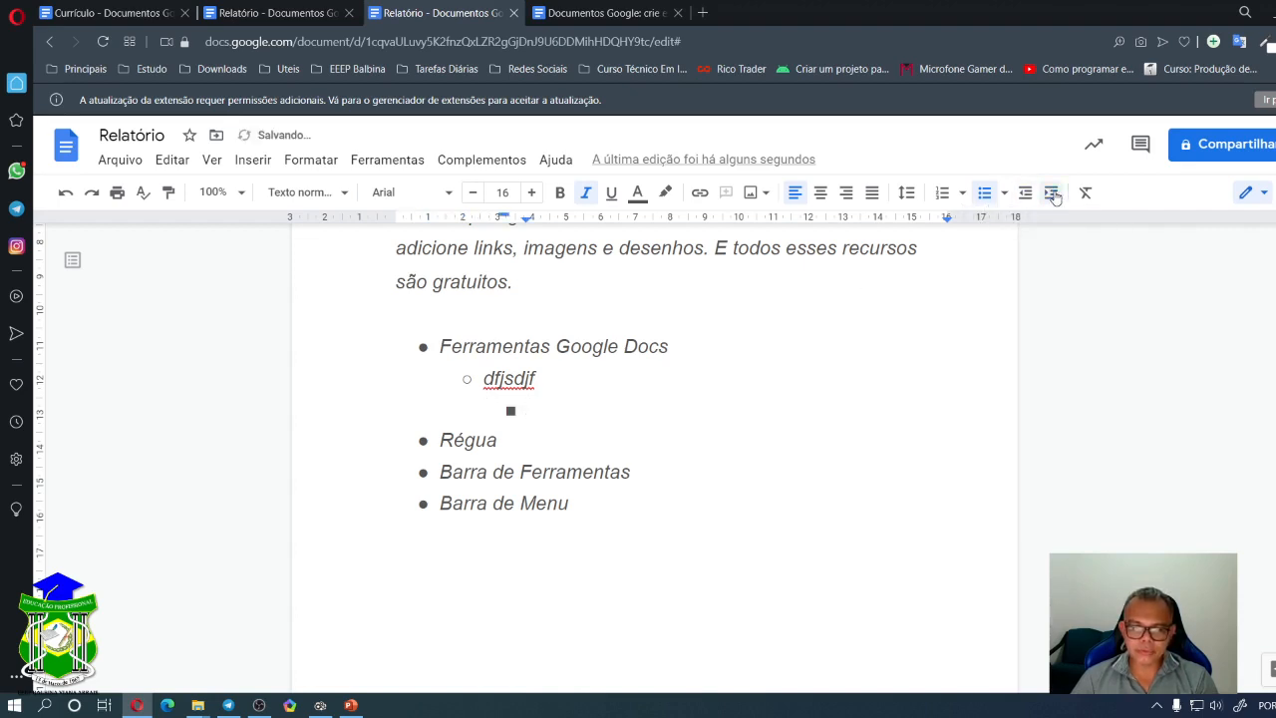
{"action": "left_click", "coordinate": [1027, 200]}
{"action": "left_click", "coordinate": [1027, 199]}
{"action": "left_click", "coordinate": [1055, 197]}
{"action": "left_click", "coordinate": [1059, 198]}
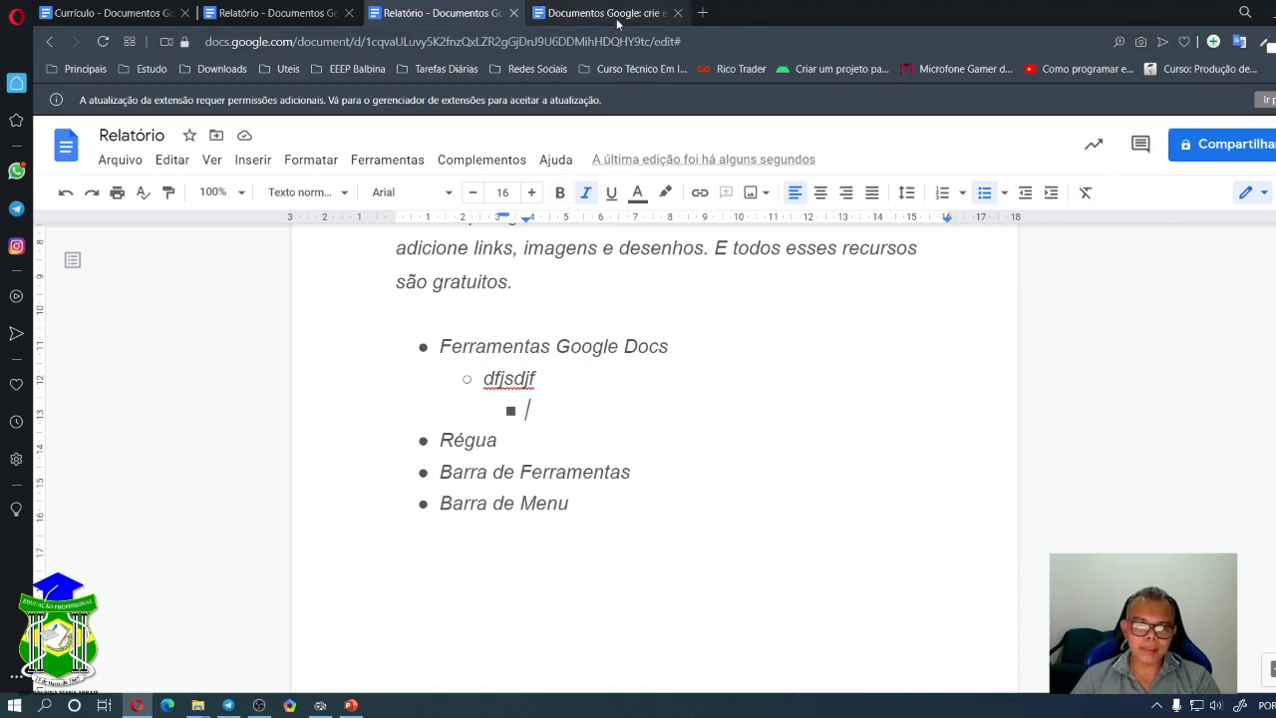
- Search 'google docs' in a new tab and open the Google Docs – Wikipédia article
{"action": "left_click", "coordinate": [703, 14]}
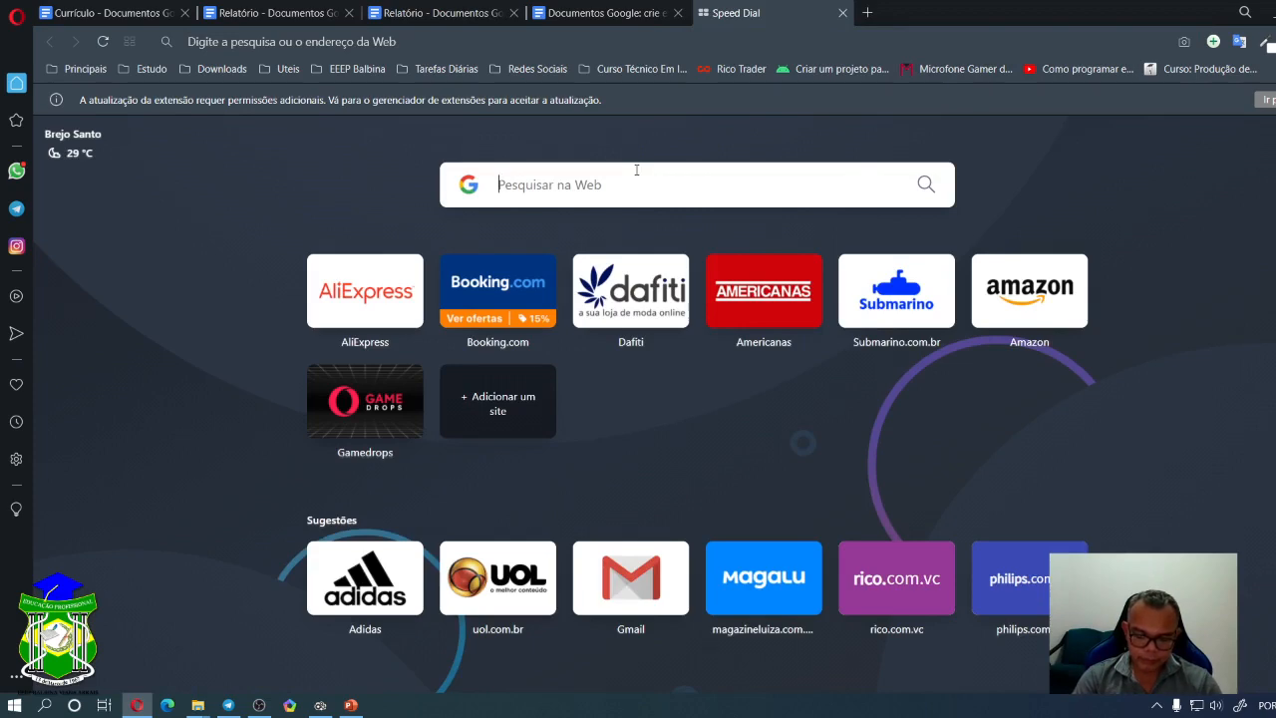
{"action": "type", "text": "google docs"}
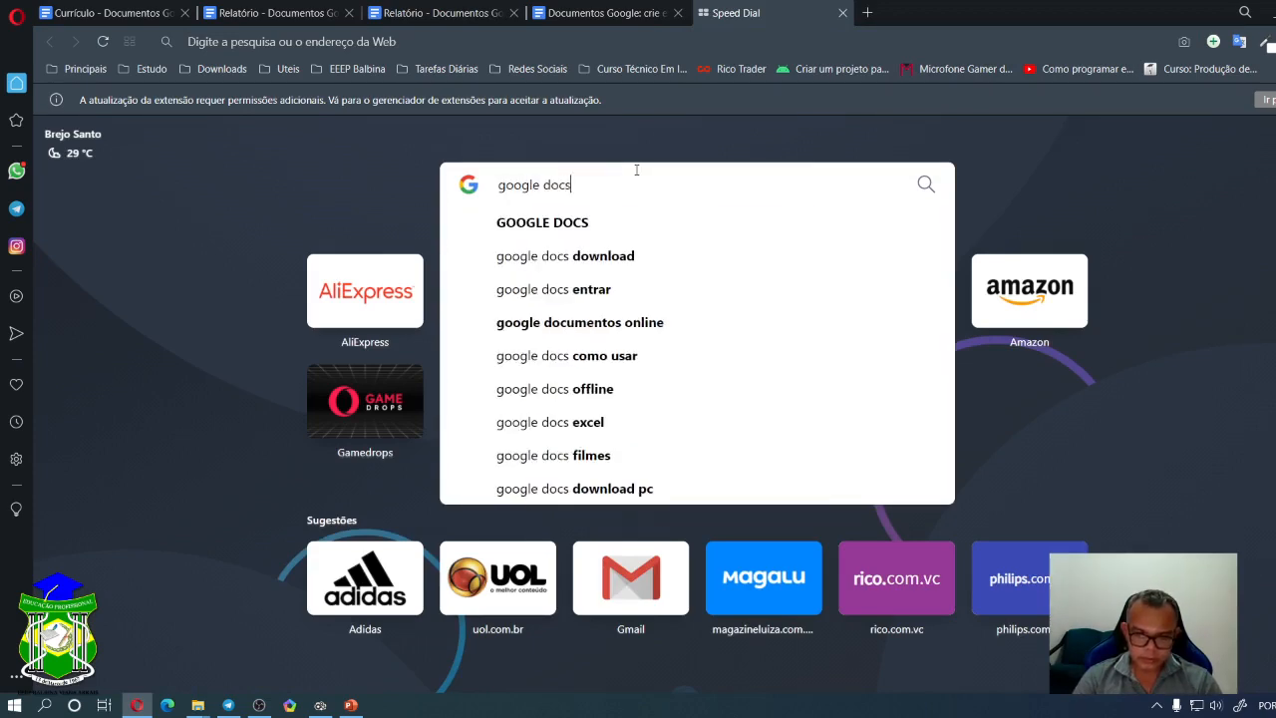
{"action": "key", "text": "Return"}
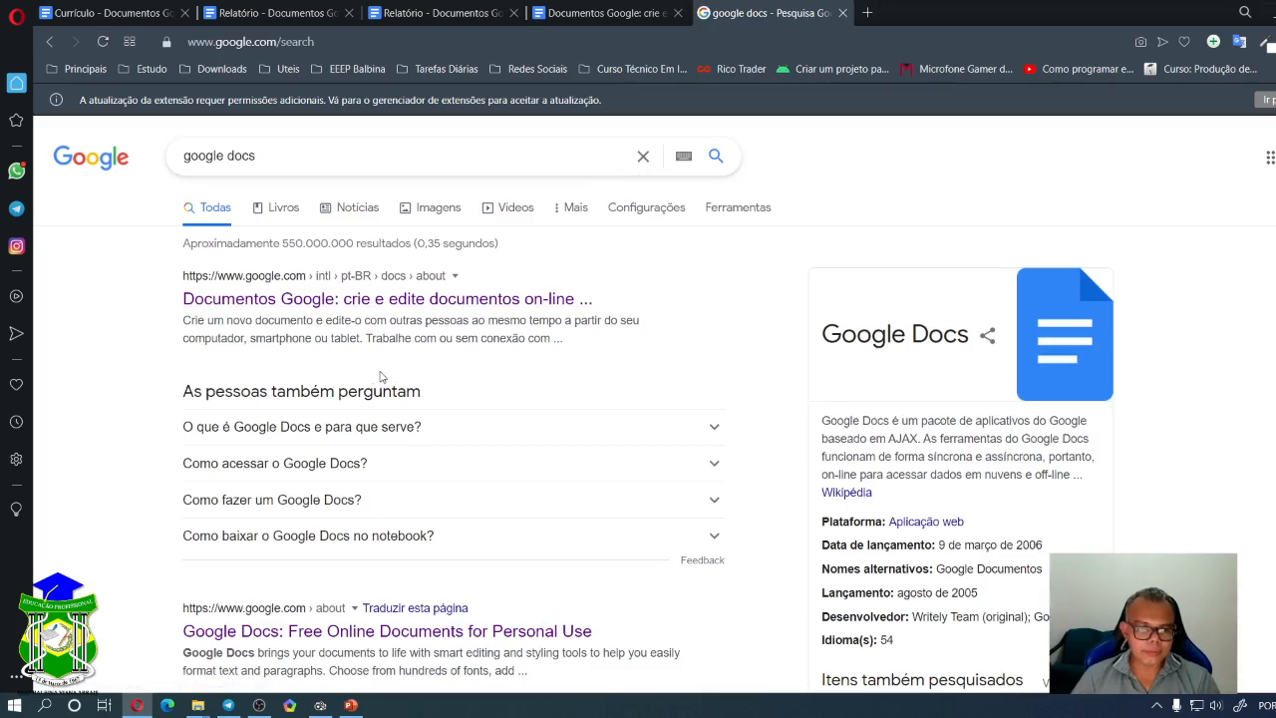
{"action": "scroll", "coordinate": [383, 382], "scroll_direction": "down", "scroll_amount": 2}
{"action": "scroll", "coordinate": [383, 382], "scroll_direction": "down", "scroll_amount": 3}
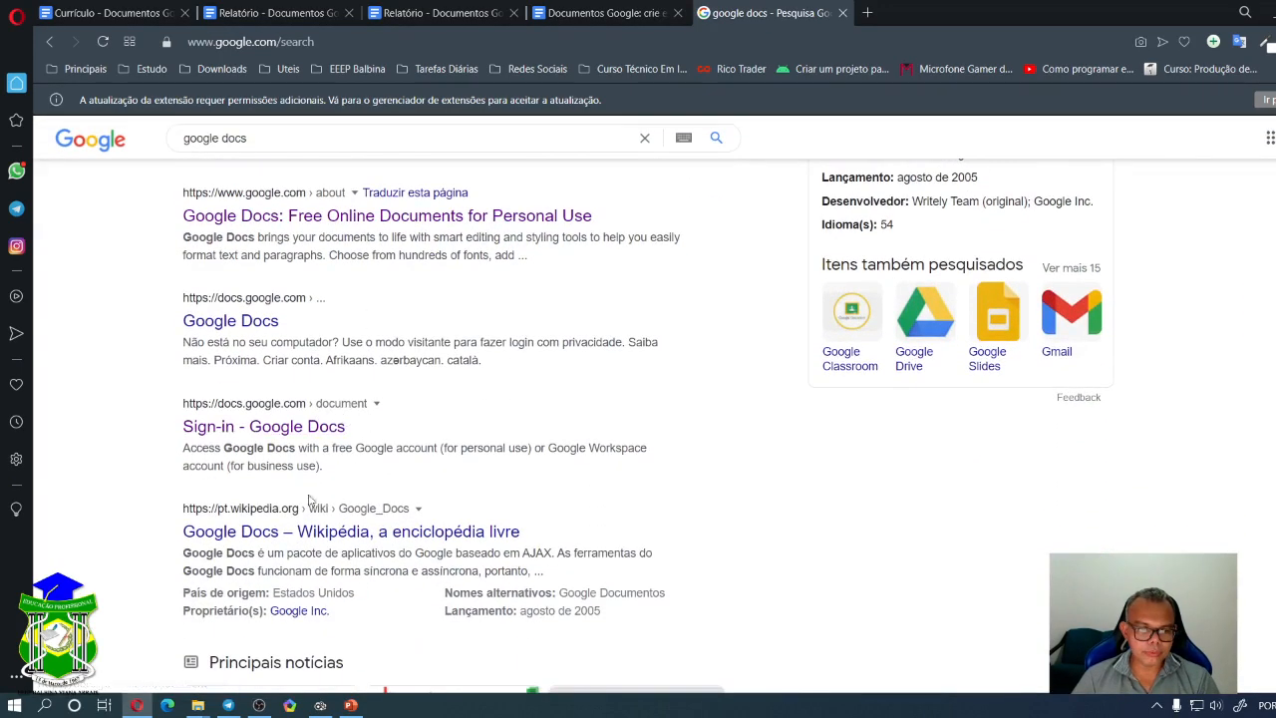
{"action": "left_click", "coordinate": [297, 530]}
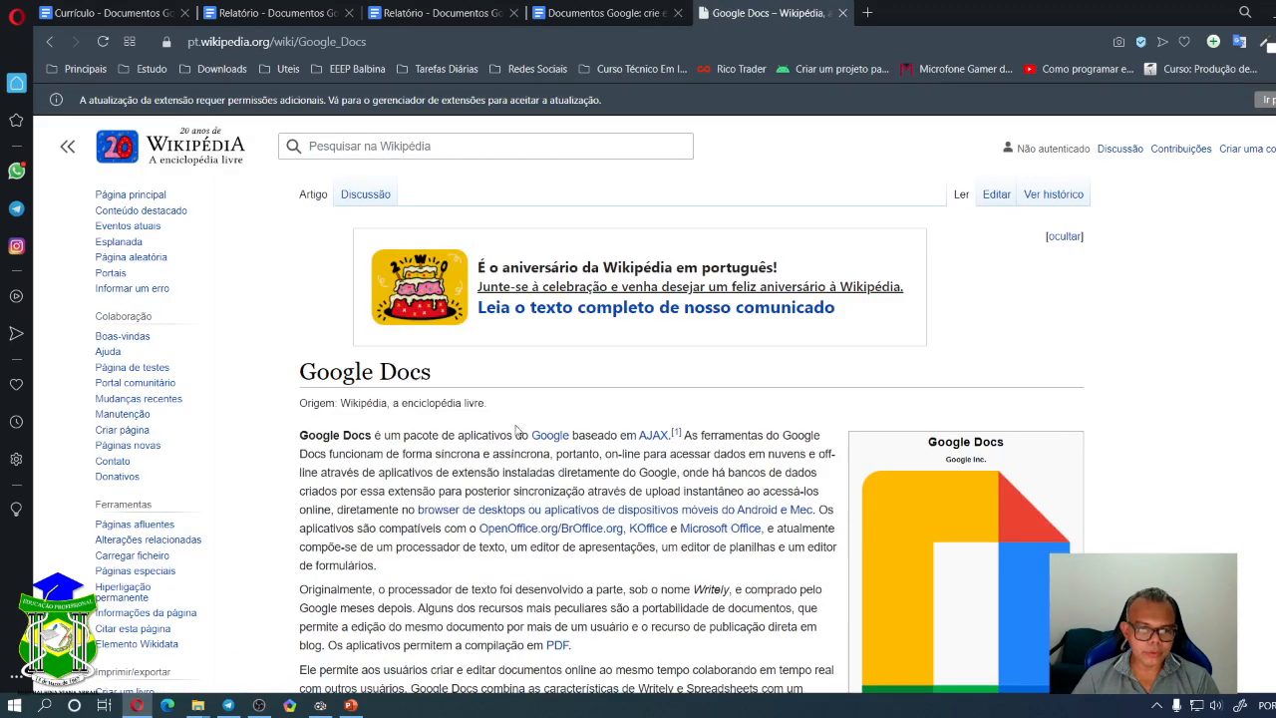
- Copy the first three paragraphs of the Wikipedia Google Docs article
{"action": "scroll", "coordinate": [457, 426], "scroll_direction": "down", "scroll_amount": 2}
{"action": "left_click_drag", "start_coordinate": [299, 270], "coordinate": [685, 584]}
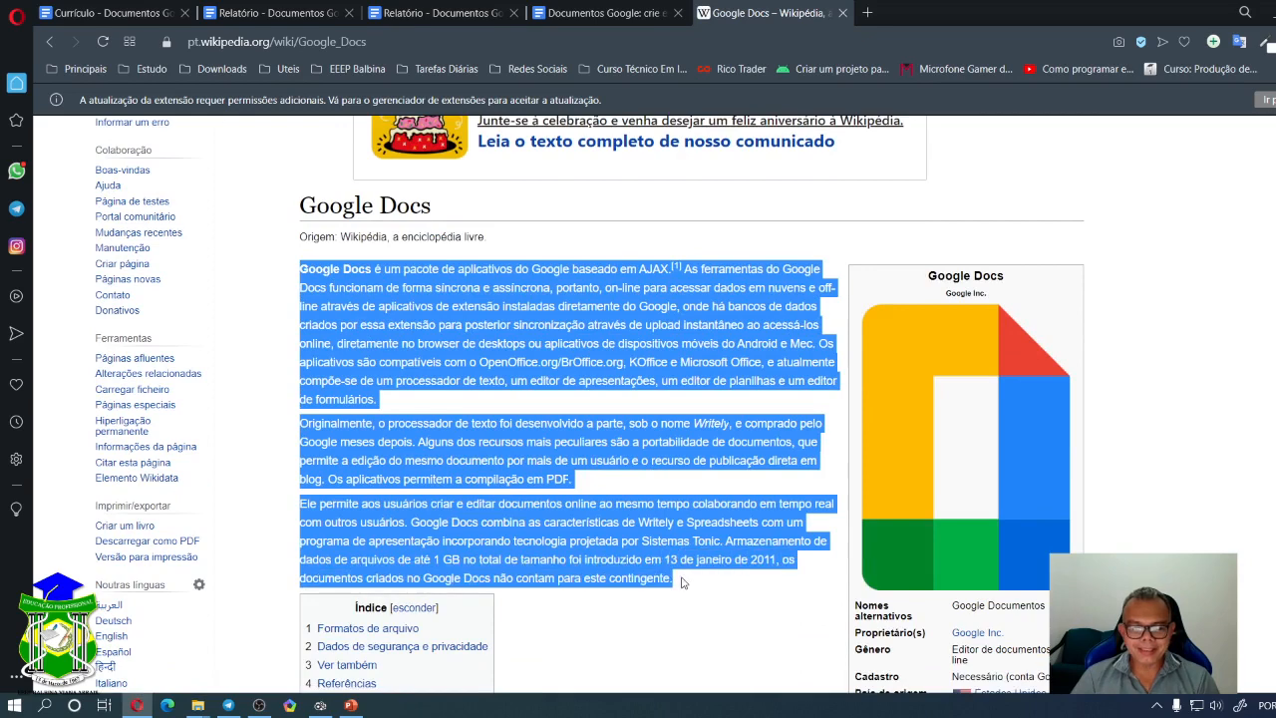
{"action": "right_click", "coordinate": [499, 345]}
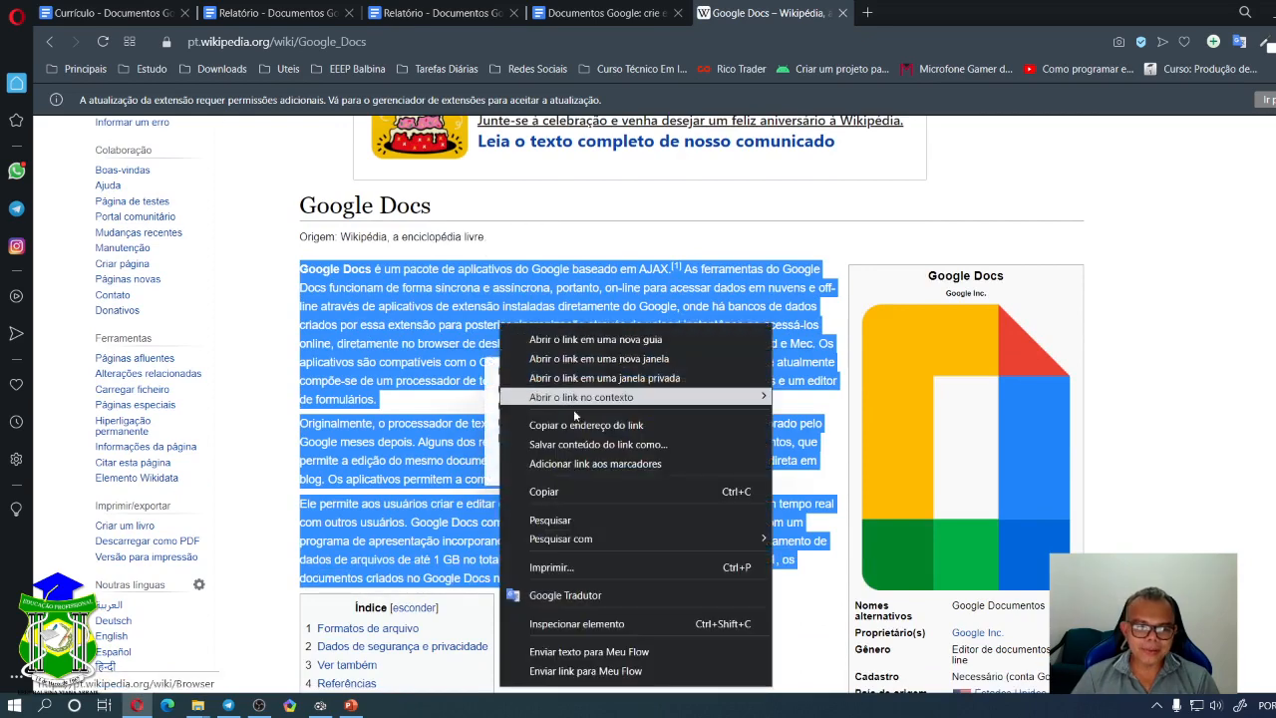
{"action": "left_click", "coordinate": [557, 493]}
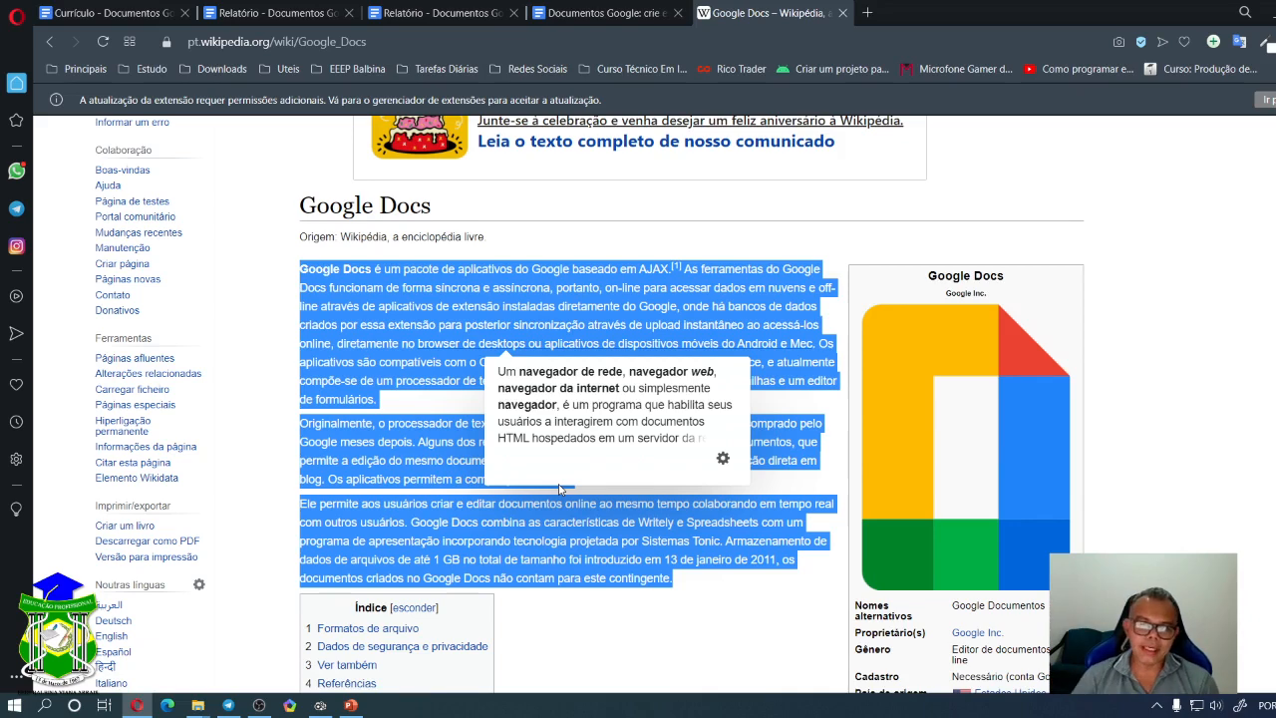
- Return to the Relatório document and select the whole bulleted list
{"action": "left_click", "coordinate": [626, 16]}
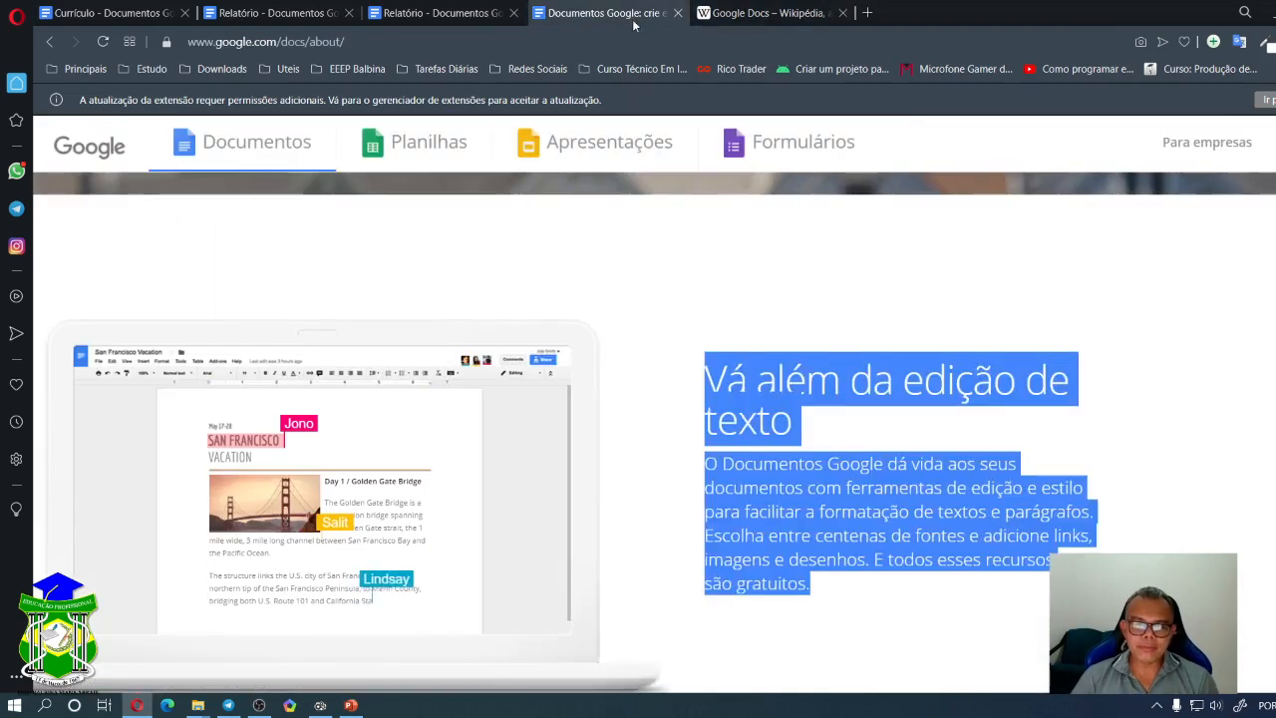
{"action": "left_click", "coordinate": [479, 14]}
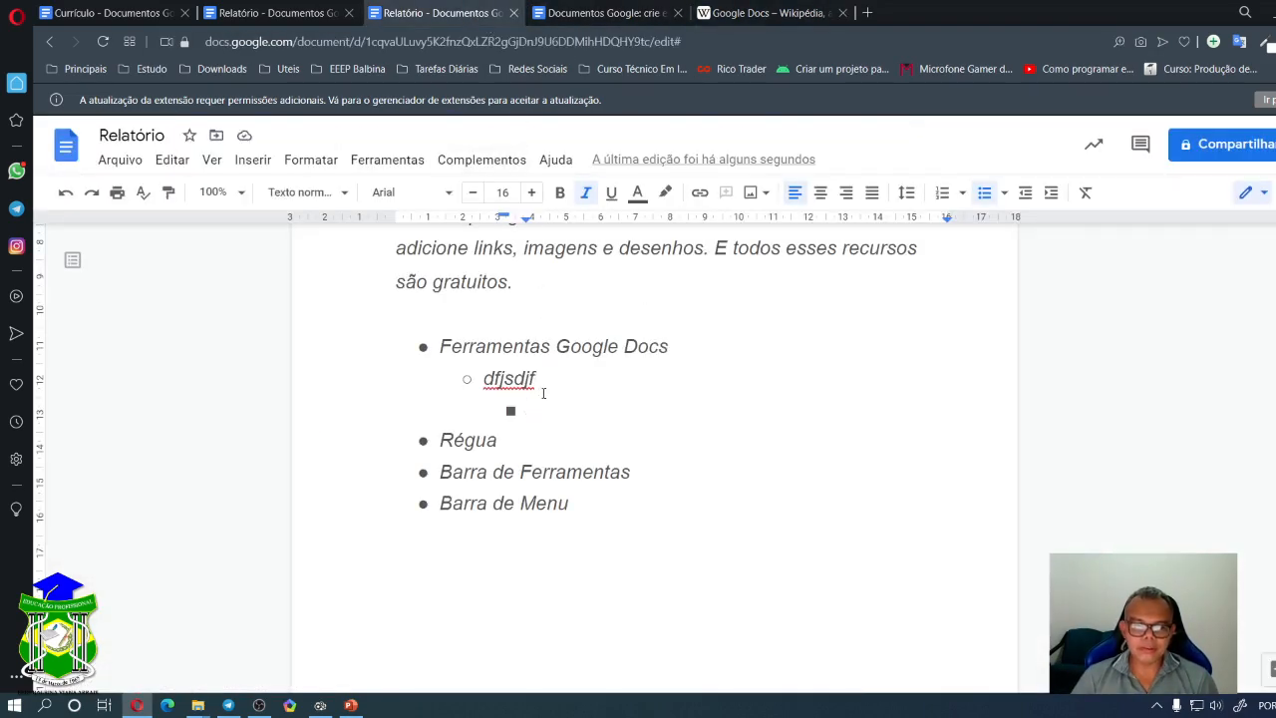
{"action": "left_click_drag", "start_coordinate": [573, 504], "coordinate": [394, 352]}
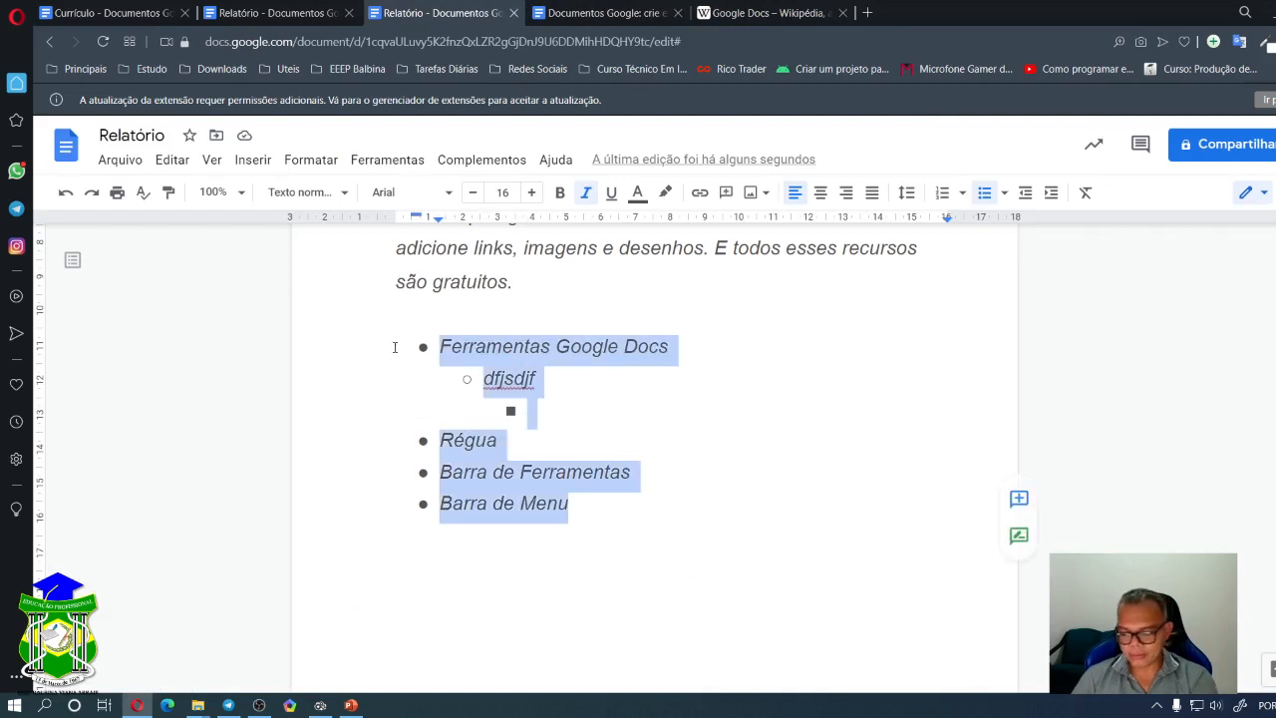
- Replace the bulleted list with the pasted Wikipedia text starting 'Google Docs é um pacote de aplicativos'
{"action": "key", "text": "BackSpace"}
{"action": "key", "text": "BackSpace"}
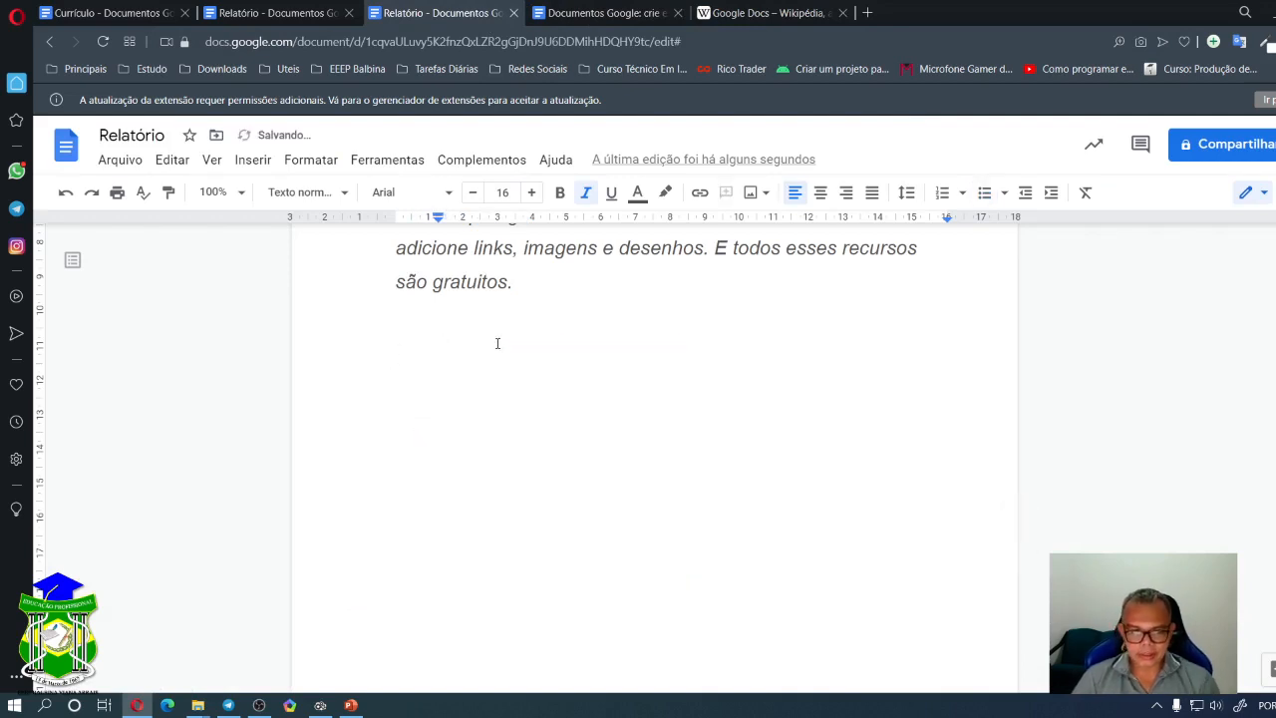
{"action": "key", "text": "ctrl+v"}
{"action": "scroll", "coordinate": [668, 369], "scroll_direction": "up", "scroll_amount": 3}
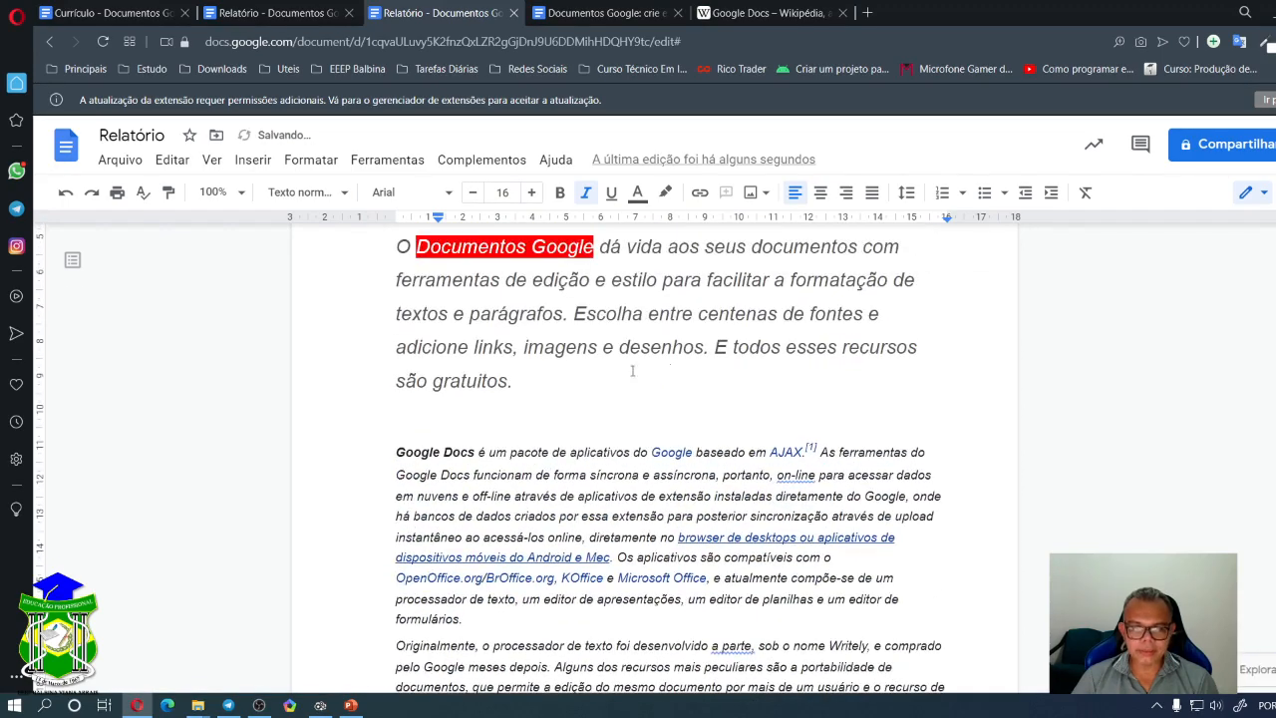
{"action": "scroll", "coordinate": [651, 420], "scroll_direction": "down", "scroll_amount": 1}
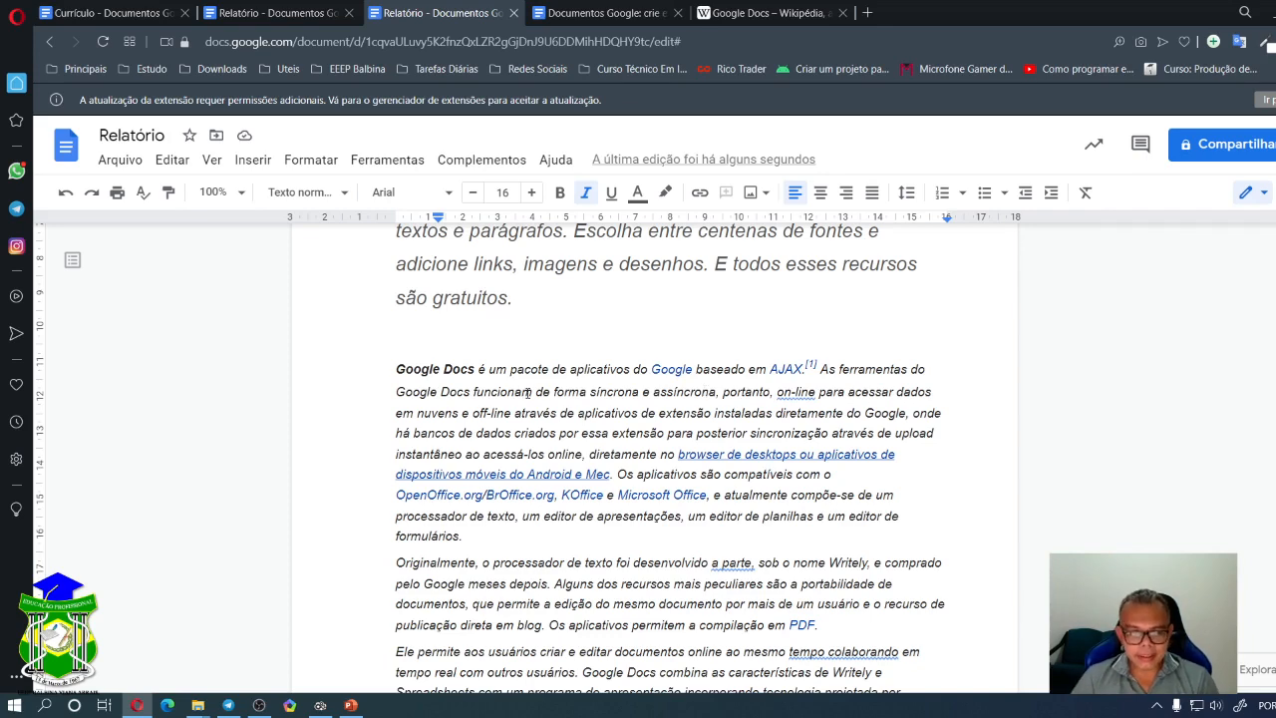
{"action": "left_click_drag", "start_coordinate": [396, 369], "coordinate": [729, 495]}
{"action": "left_click", "coordinate": [900, 515]}
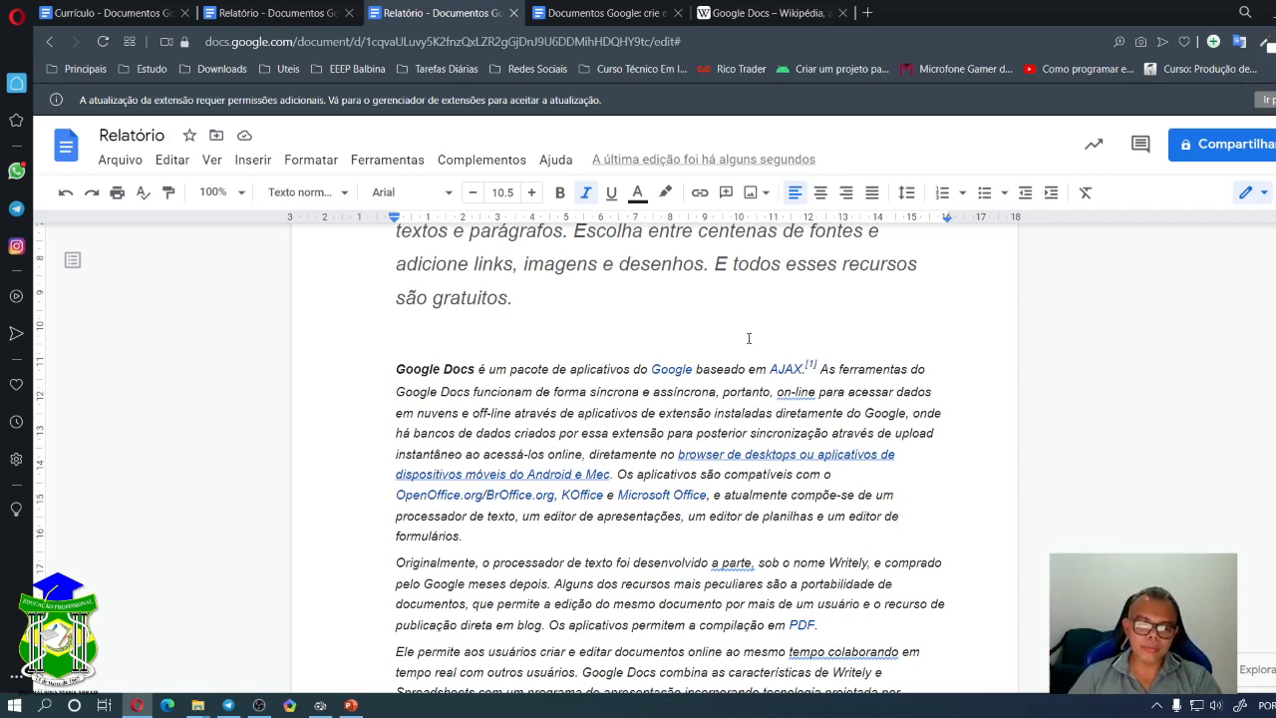
{"action": "scroll", "coordinate": [750, 342], "scroll_direction": "down", "scroll_amount": 2}
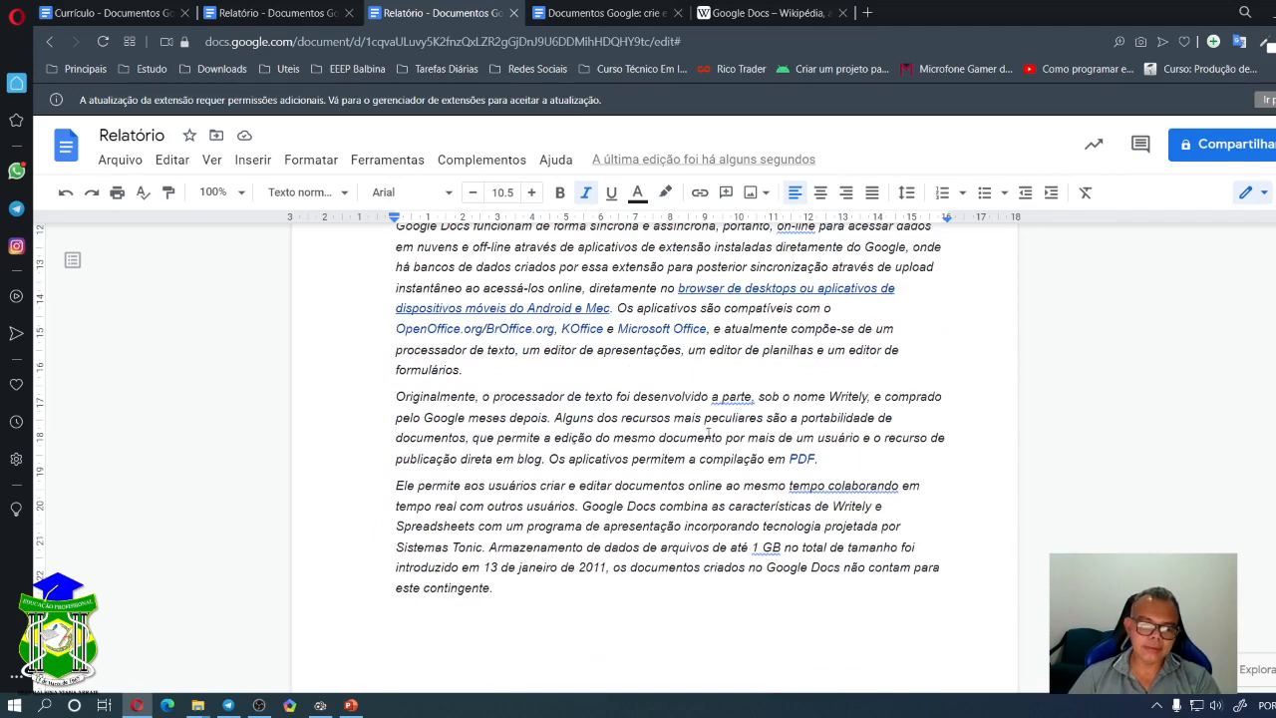
{"action": "scroll", "coordinate": [715, 431], "scroll_direction": "up", "scroll_amount": 3}
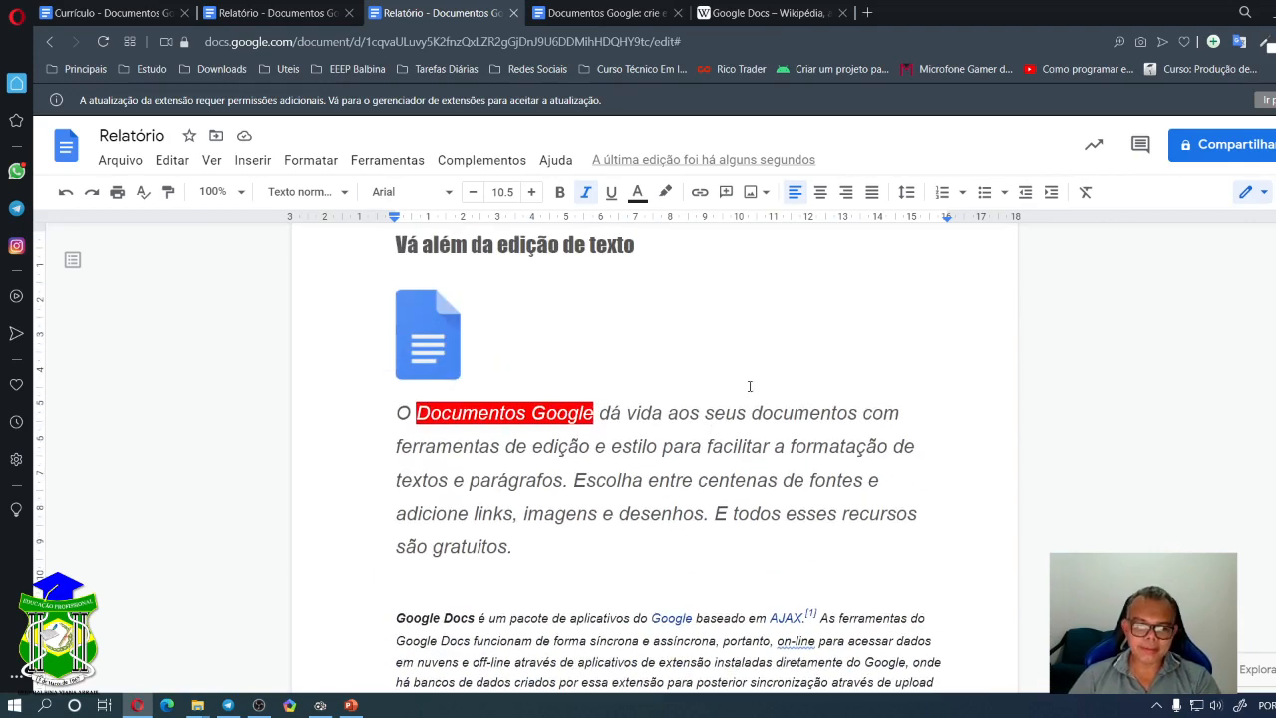
{"action": "scroll", "coordinate": [686, 439], "scroll_direction": "down", "scroll_amount": 3}
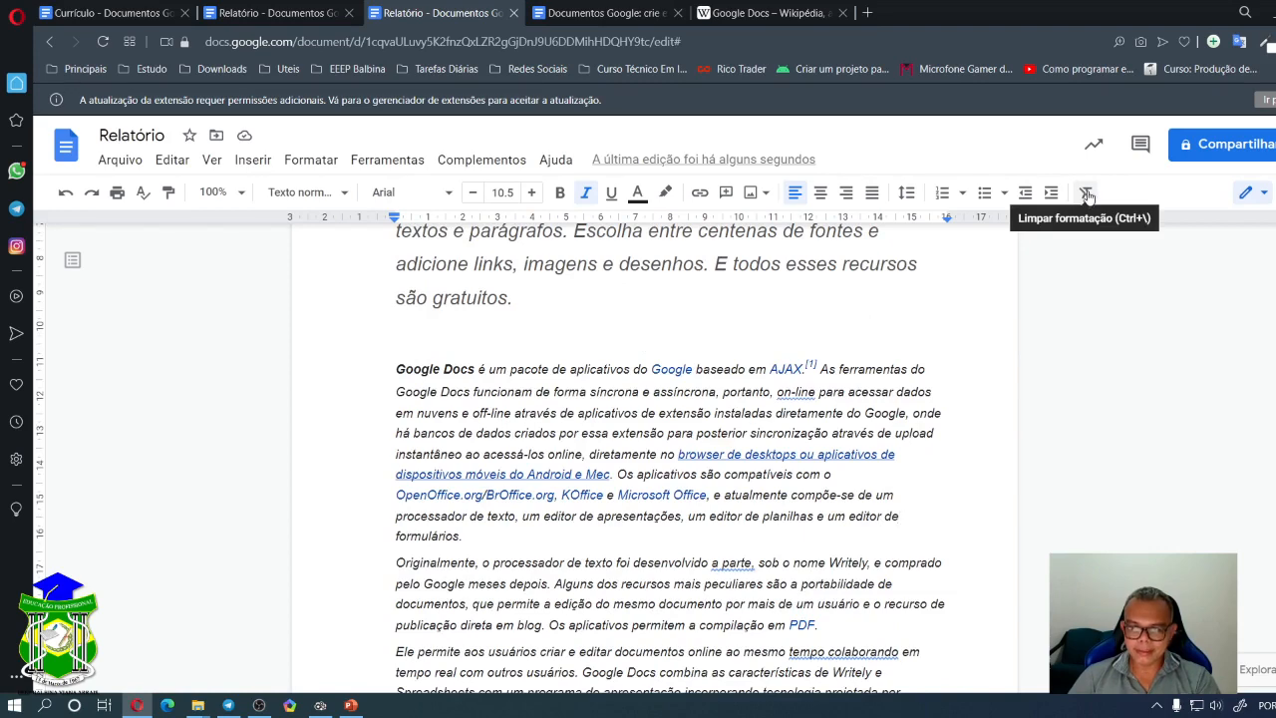
{"action": "scroll", "coordinate": [487, 353], "scroll_direction": "down", "scroll_amount": 1}
{"action": "scroll", "coordinate": [486, 355], "scroll_direction": "up", "scroll_amount": 1}
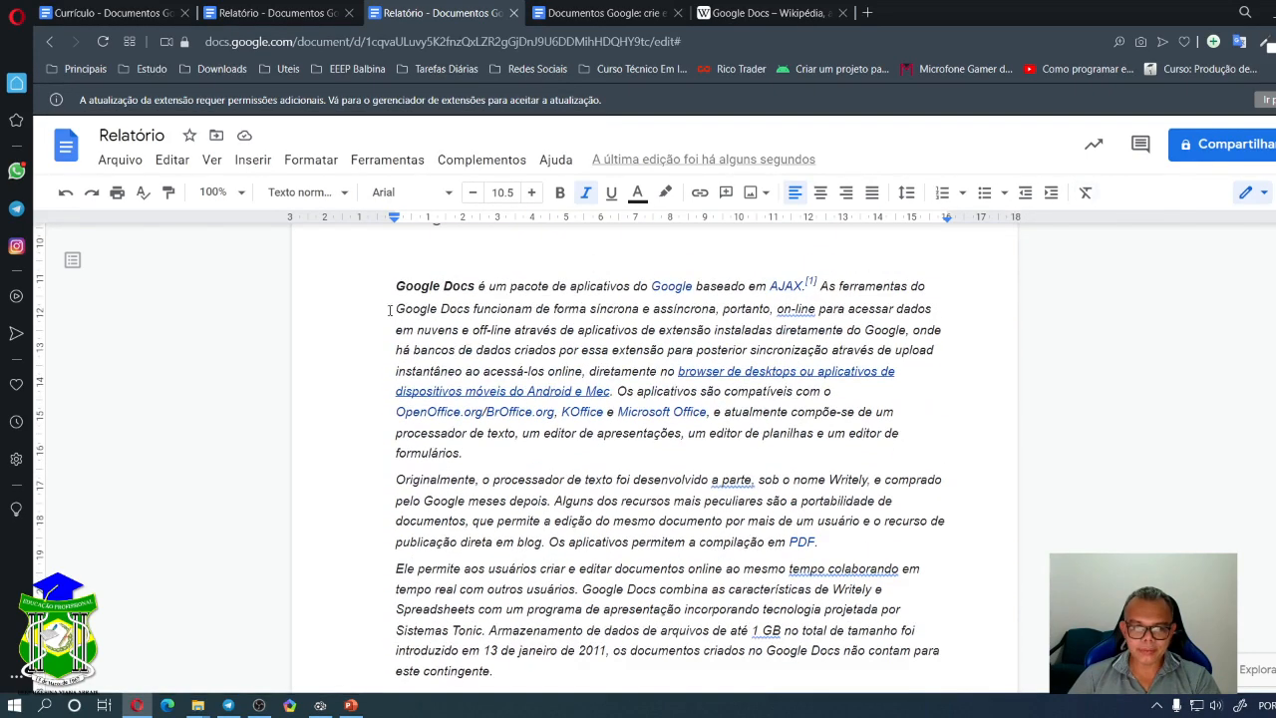
- Clear formatting on the pasted passage and delete the space and [1] reference after AJAX
{"action": "left_click_drag", "start_coordinate": [389, 287], "coordinate": [504, 680]}
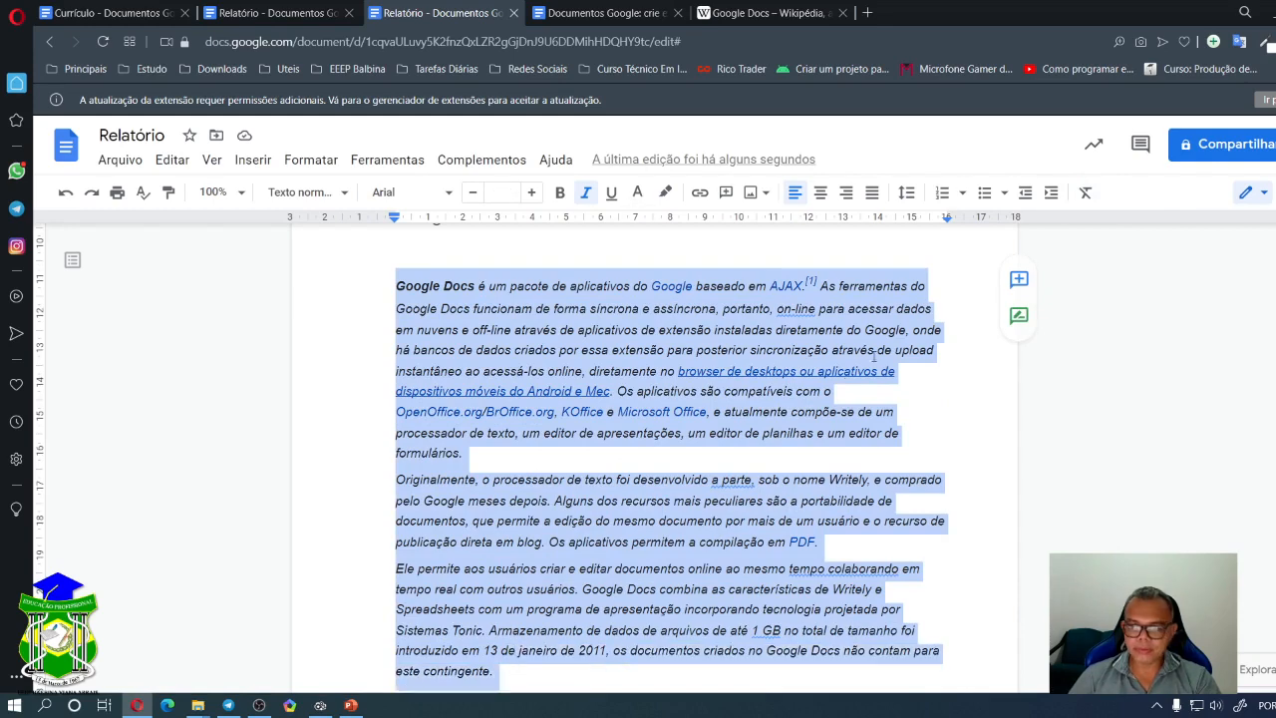
{"action": "left_click", "coordinate": [1086, 193]}
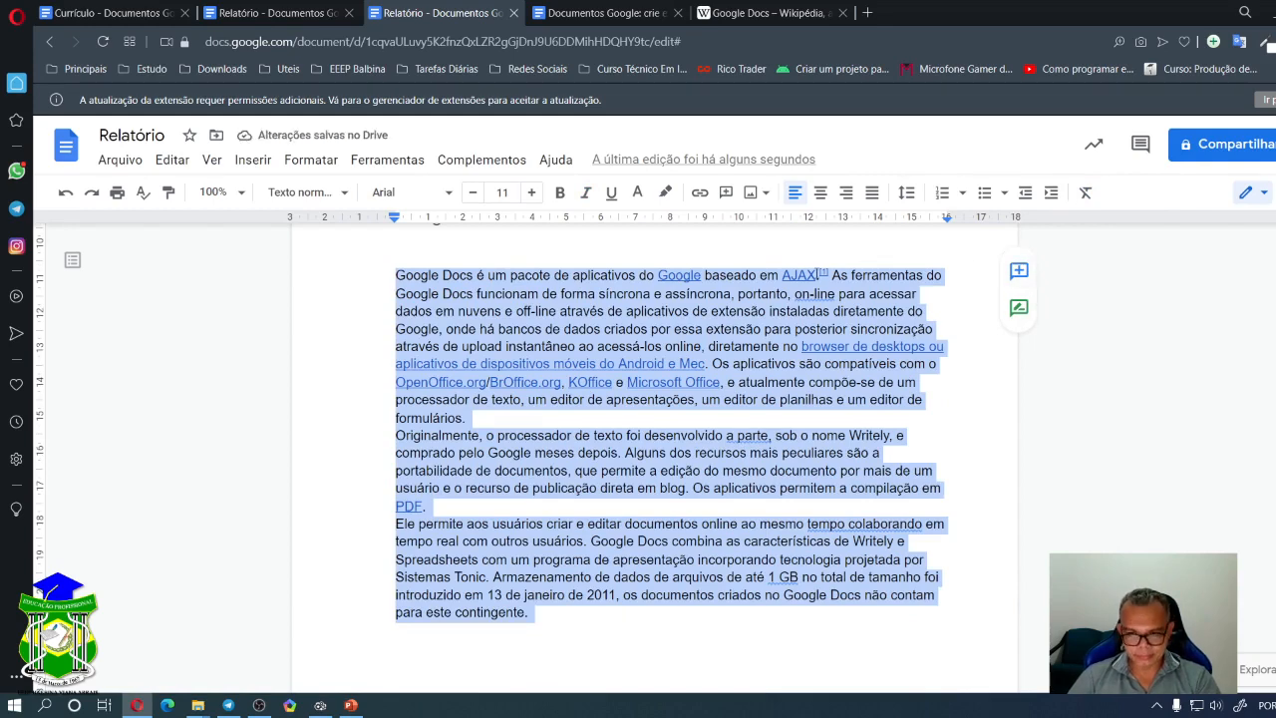
{"action": "left_click", "coordinate": [1086, 193]}
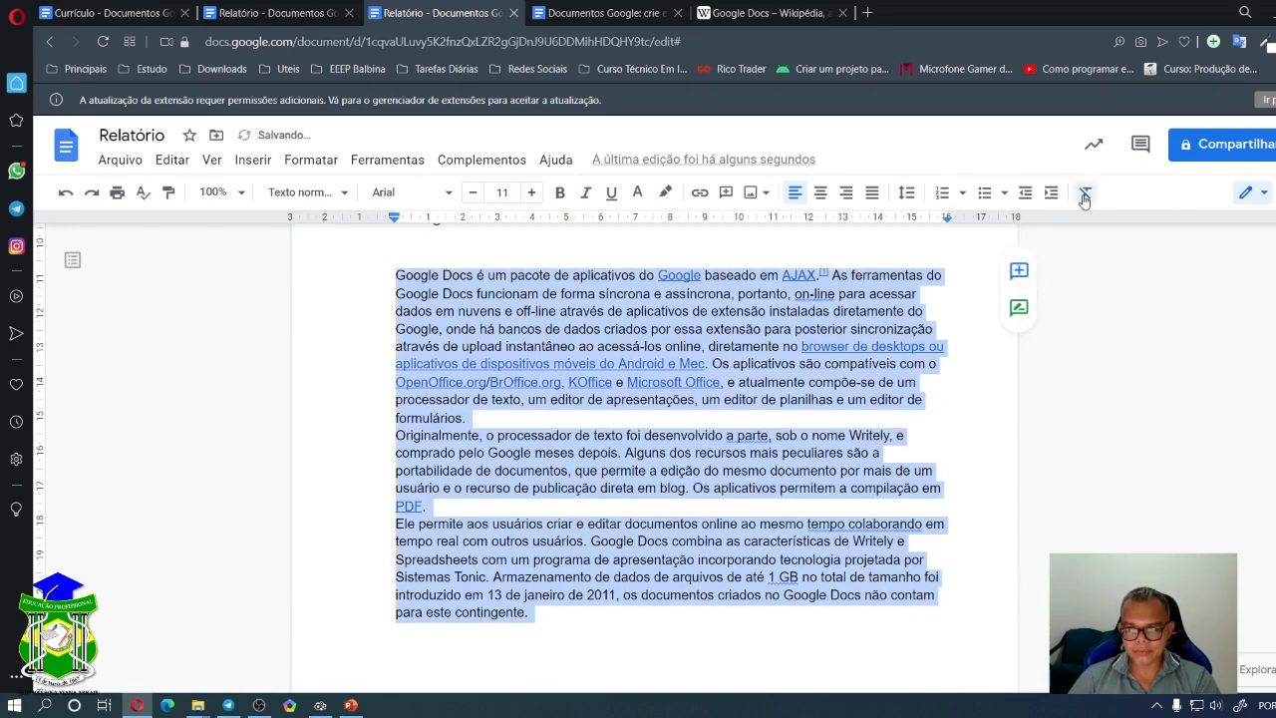
{"action": "left_click", "coordinate": [684, 278]}
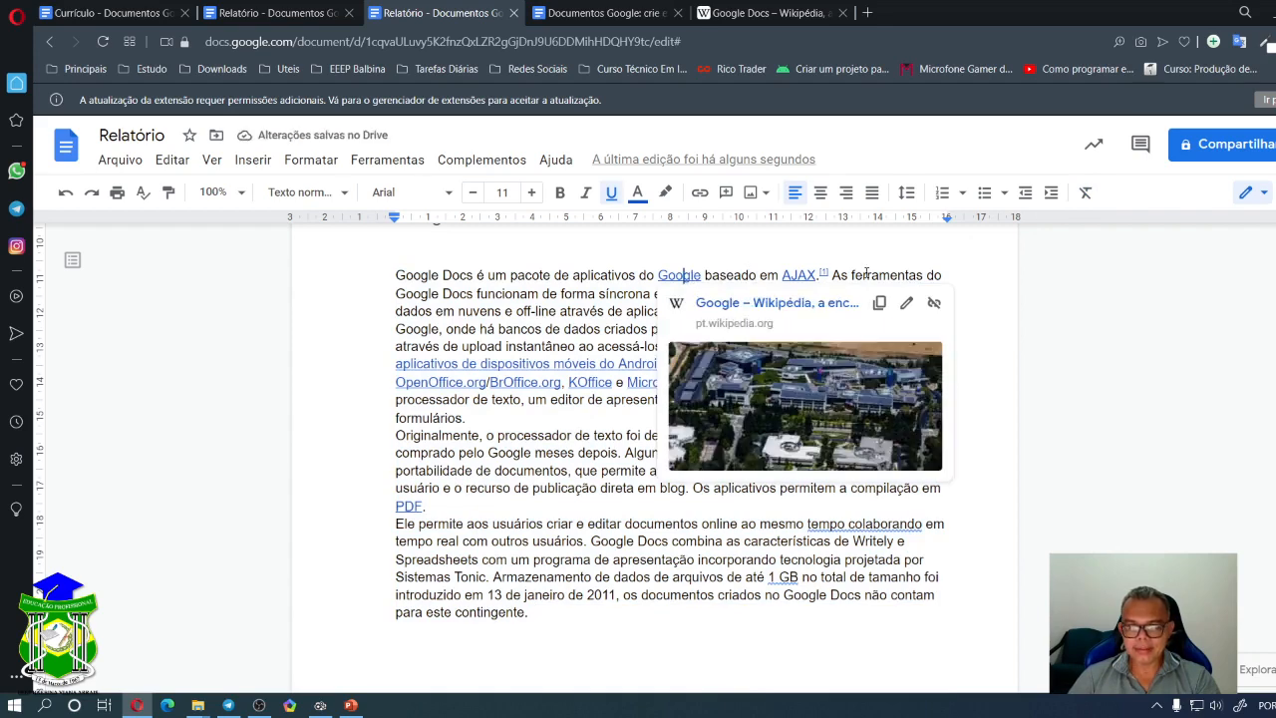
{"action": "left_click", "coordinate": [831, 275]}
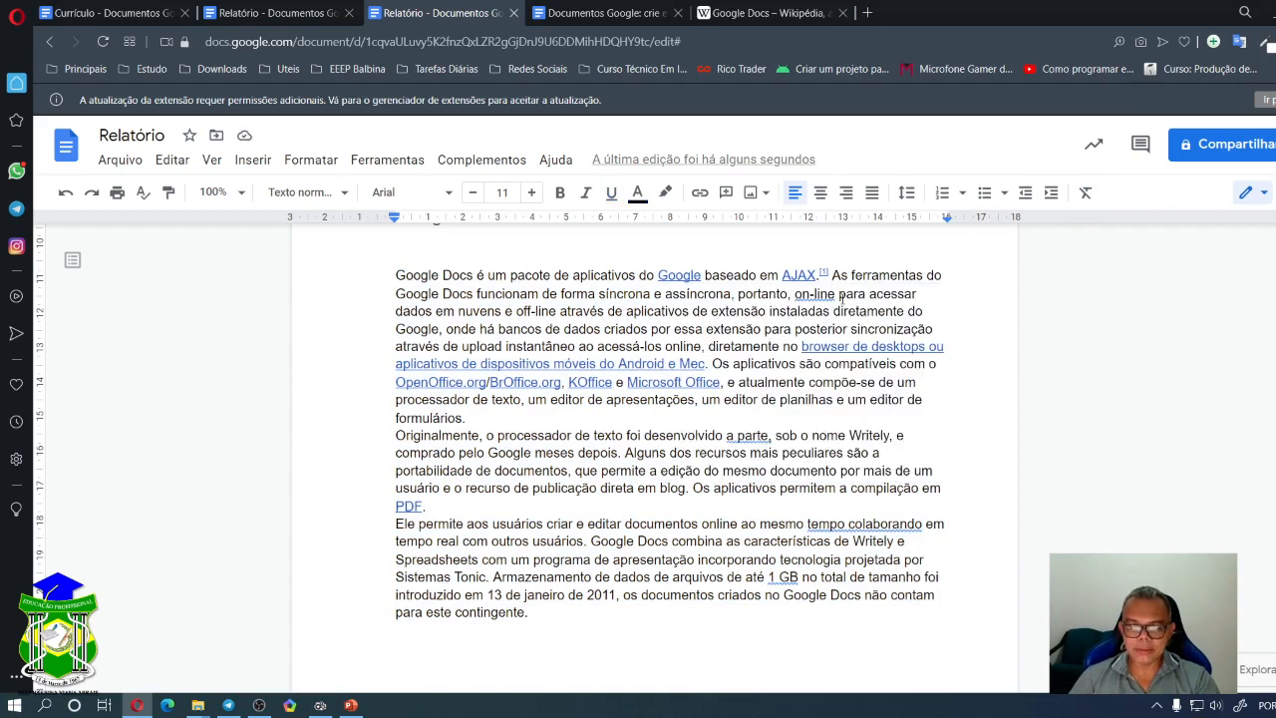
{"action": "key", "text": "BackSpace"}
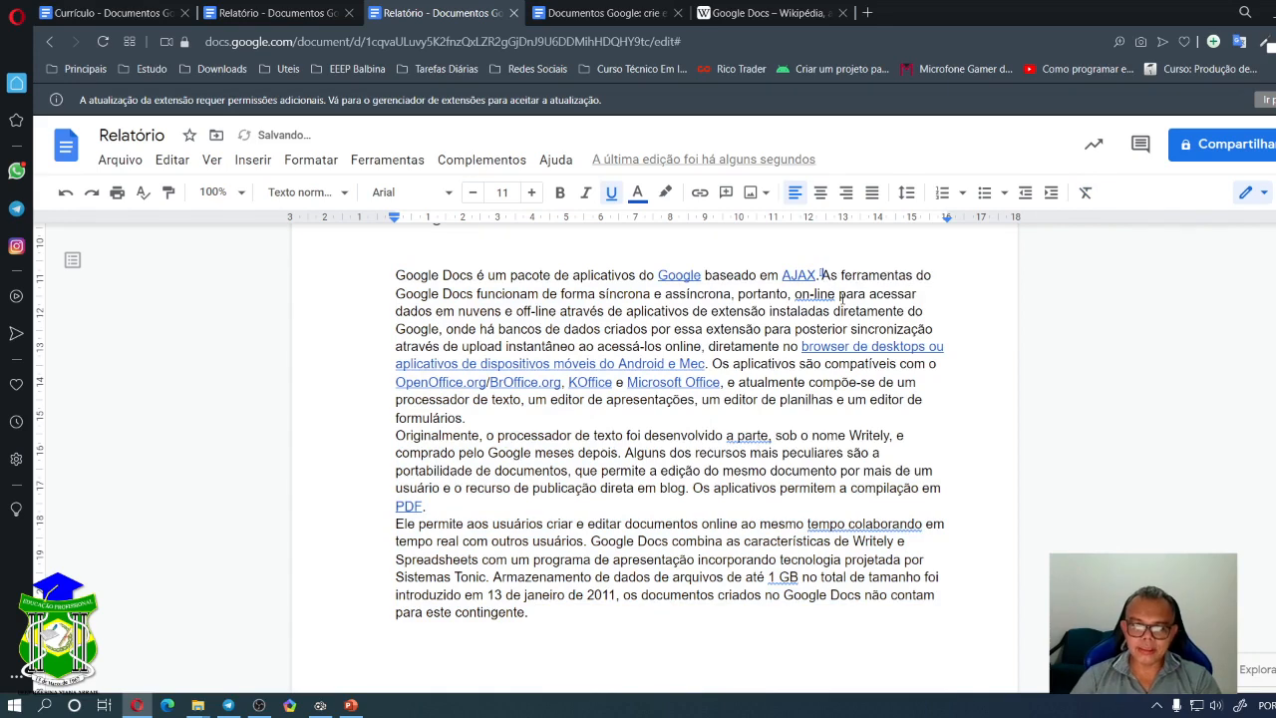
{"action": "key", "text": "BackSpace"}
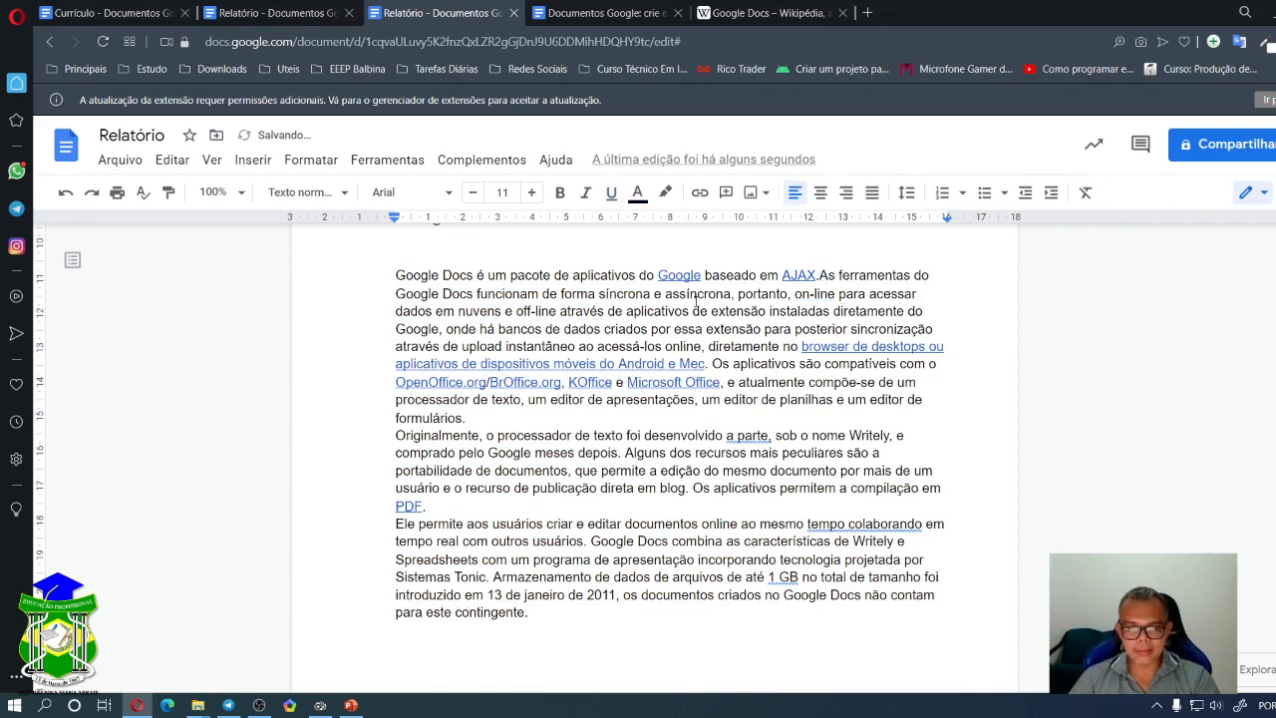
- Undo those edits, then reselect all three paragraphs from the start and clear their formatting
{"action": "left_click_drag", "start_coordinate": [396, 276], "coordinate": [445, 638]}
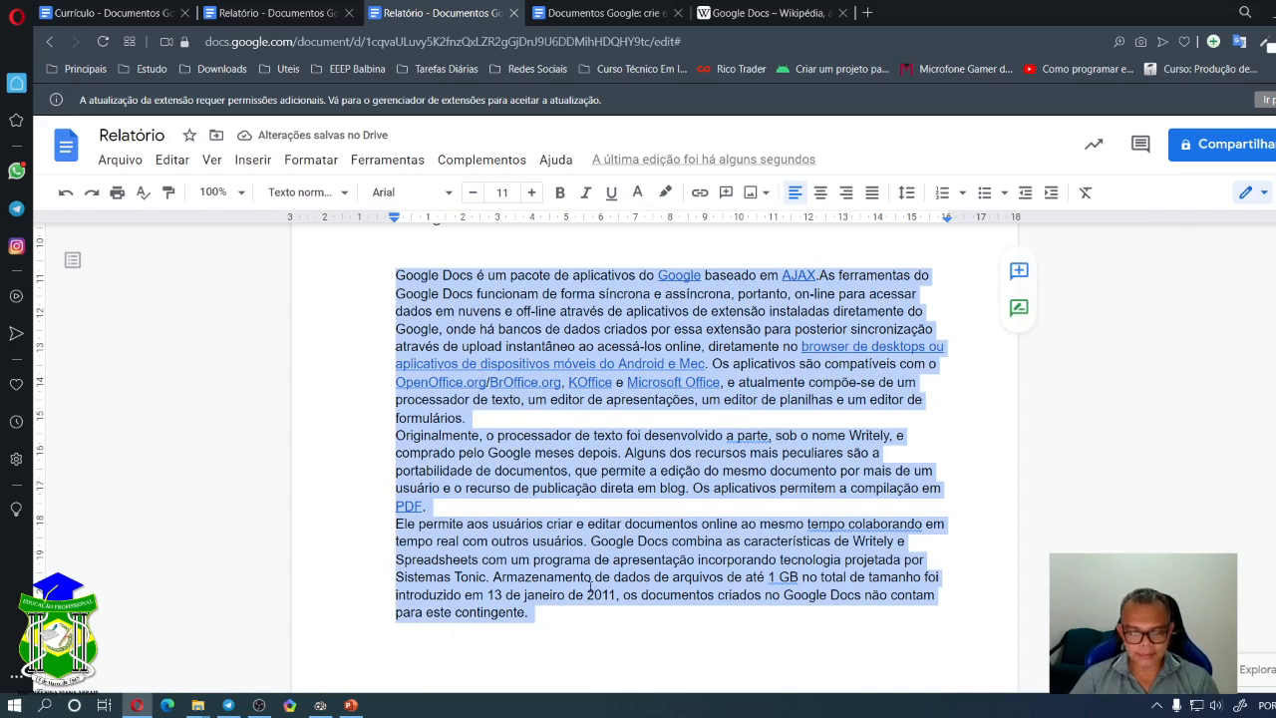
{"action": "key", "text": "ctrl+z"}
{"action": "key", "text": "ctrl+a"}
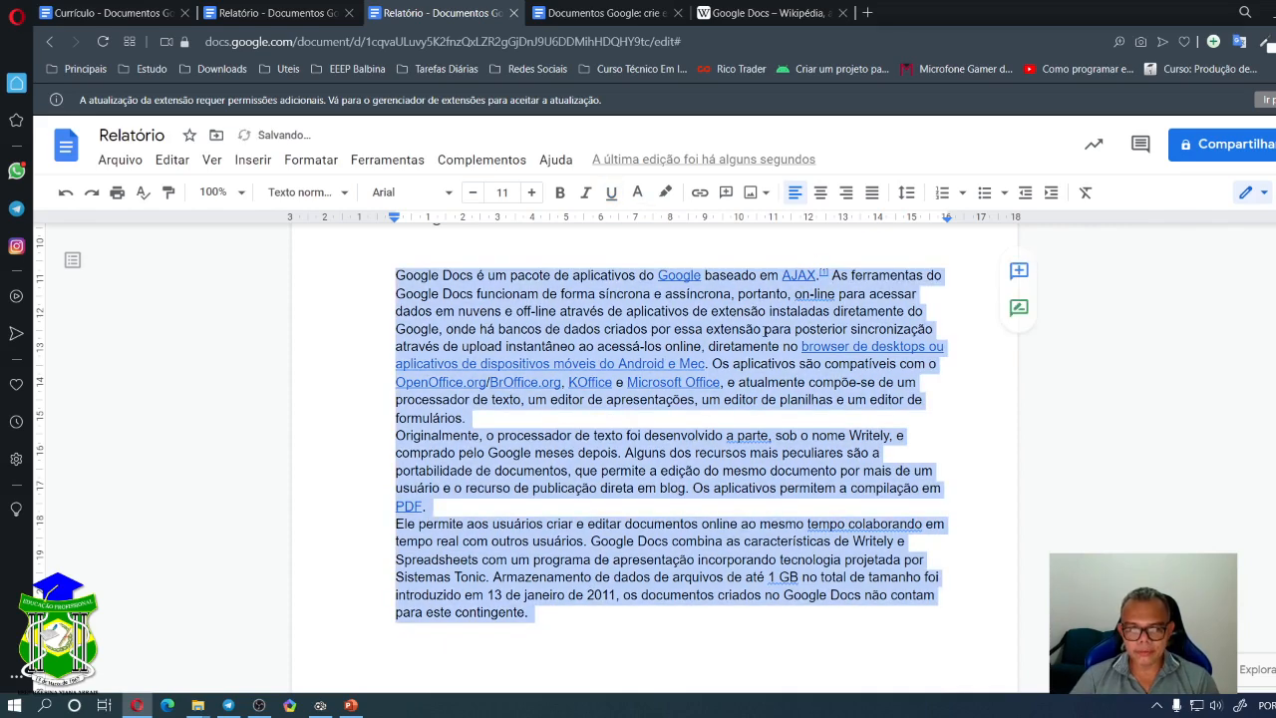
{"action": "key", "text": "ctrl+z"}
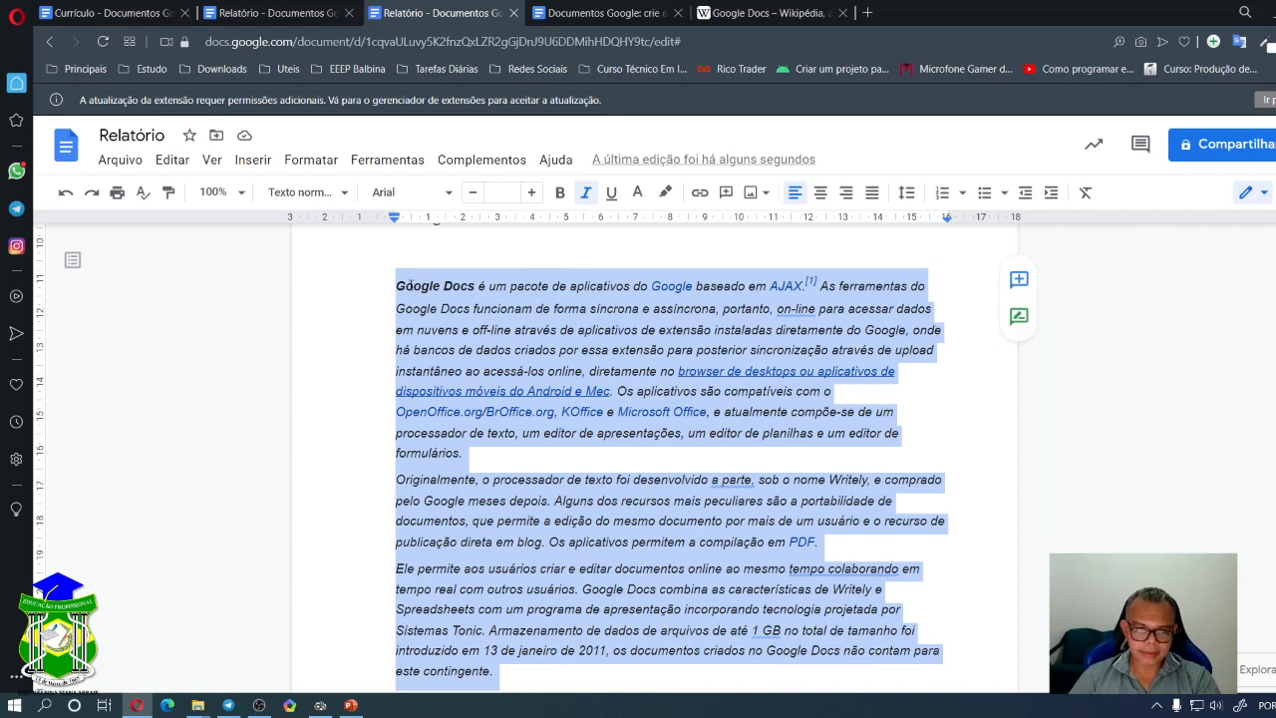
{"action": "left_click", "coordinate": [543, 287]}
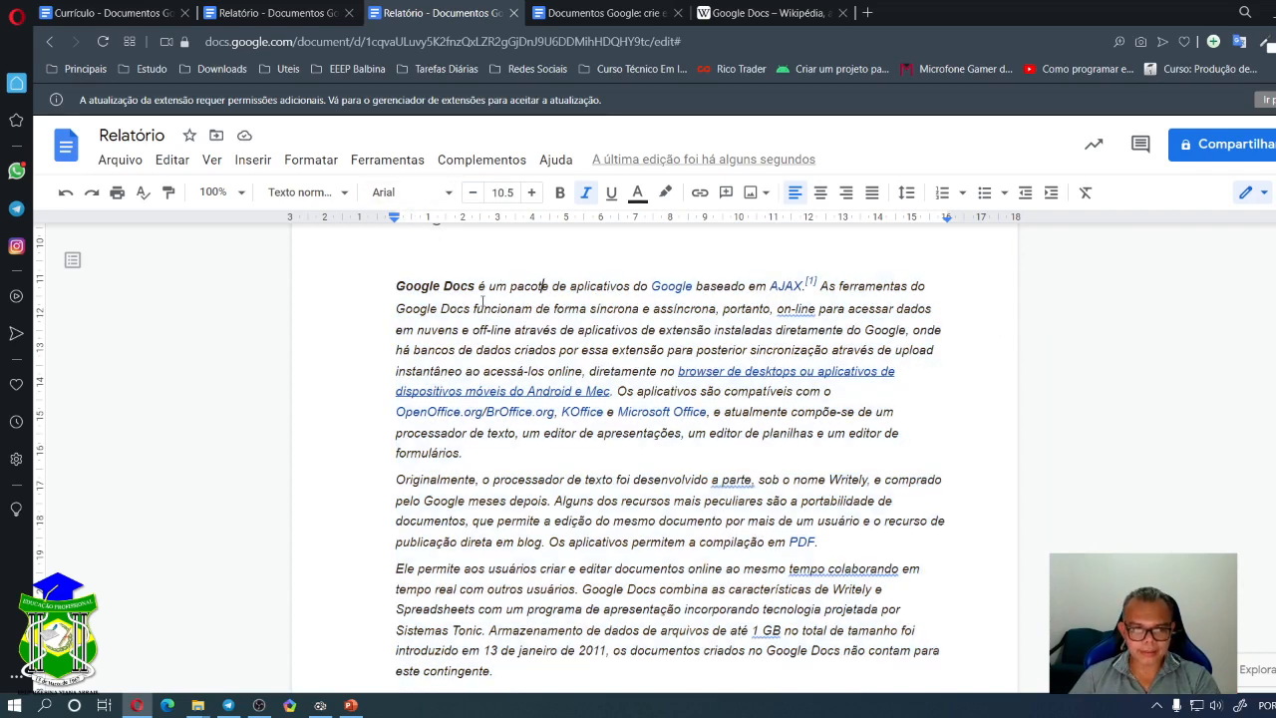
{"action": "left_click_drag", "start_coordinate": [485, 286], "coordinate": [600, 305]}
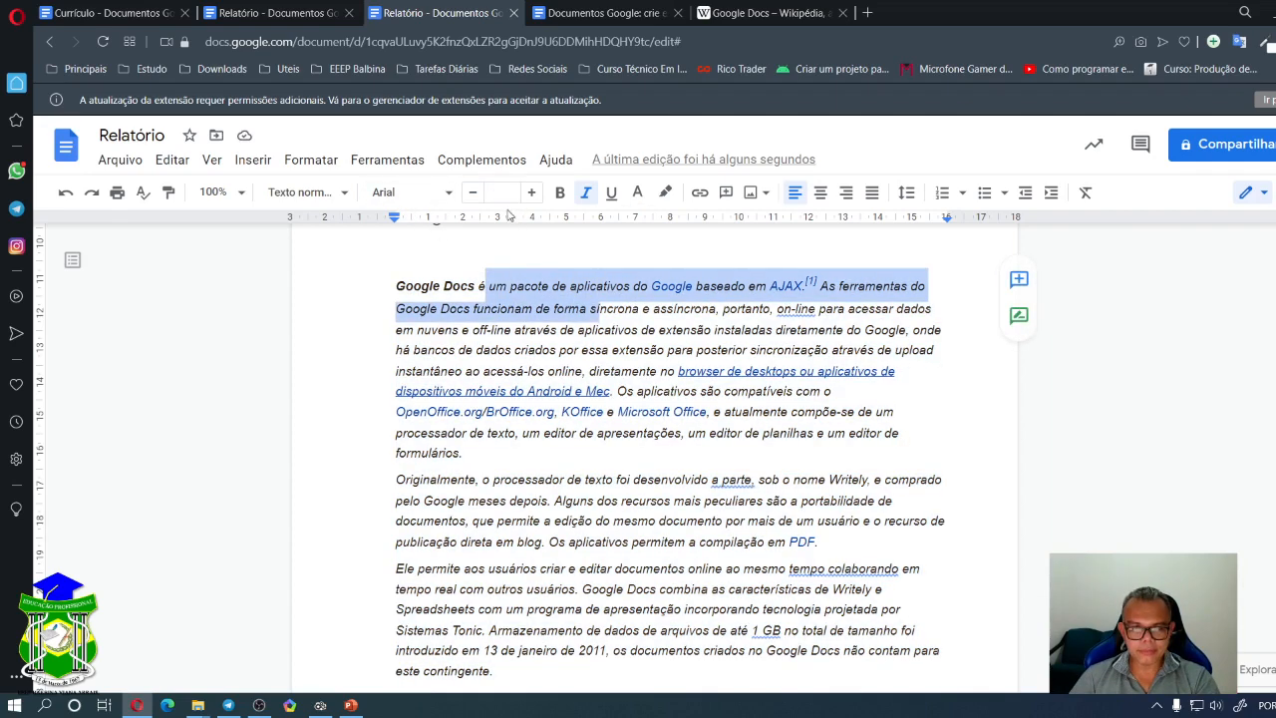
{"action": "left_click", "coordinate": [544, 310]}
{"action": "key", "text": "ctrl+Home"}
{"action": "left_click_drag", "start_coordinate": [396, 286], "coordinate": [499, 677]}
{"action": "key", "text": "ctrl+c"}
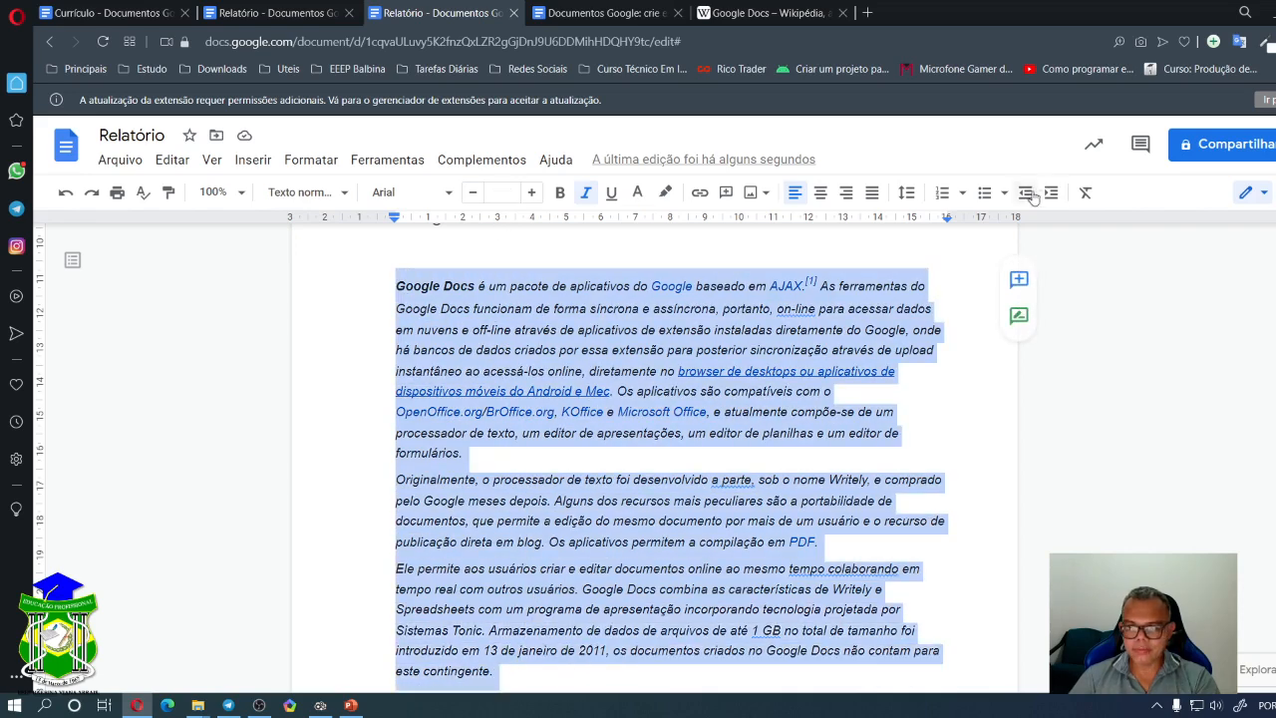
{"action": "left_click", "coordinate": [1086, 193]}
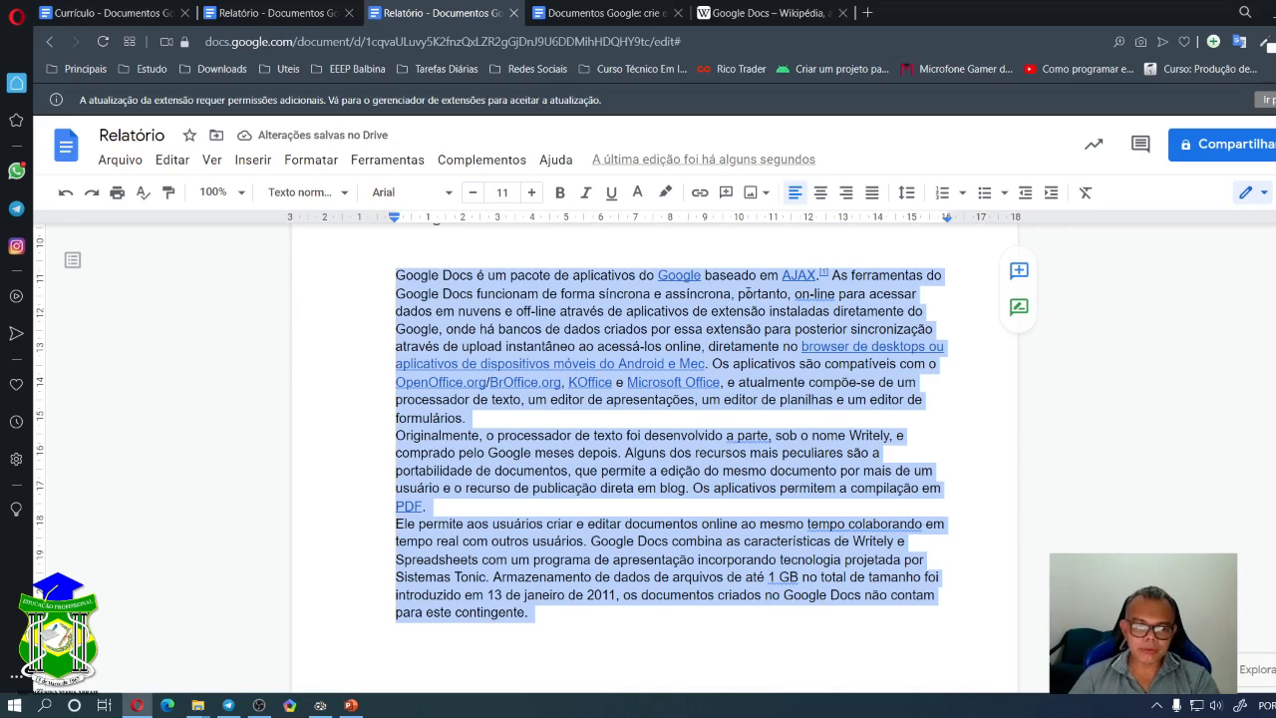
- Remove the links from 'Google' and from the 'dispositivos' browser-and-apps phrase
{"action": "left_click", "coordinate": [710, 287]}
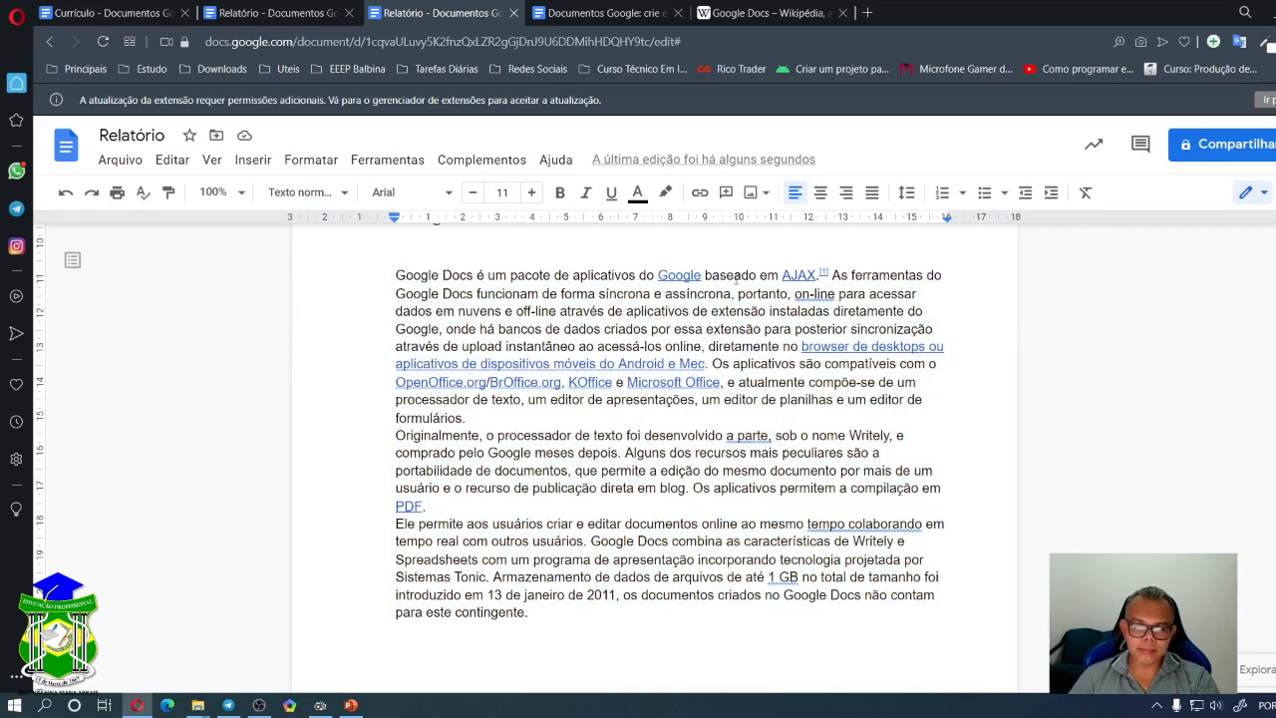
{"action": "right_click", "coordinate": [680, 276]}
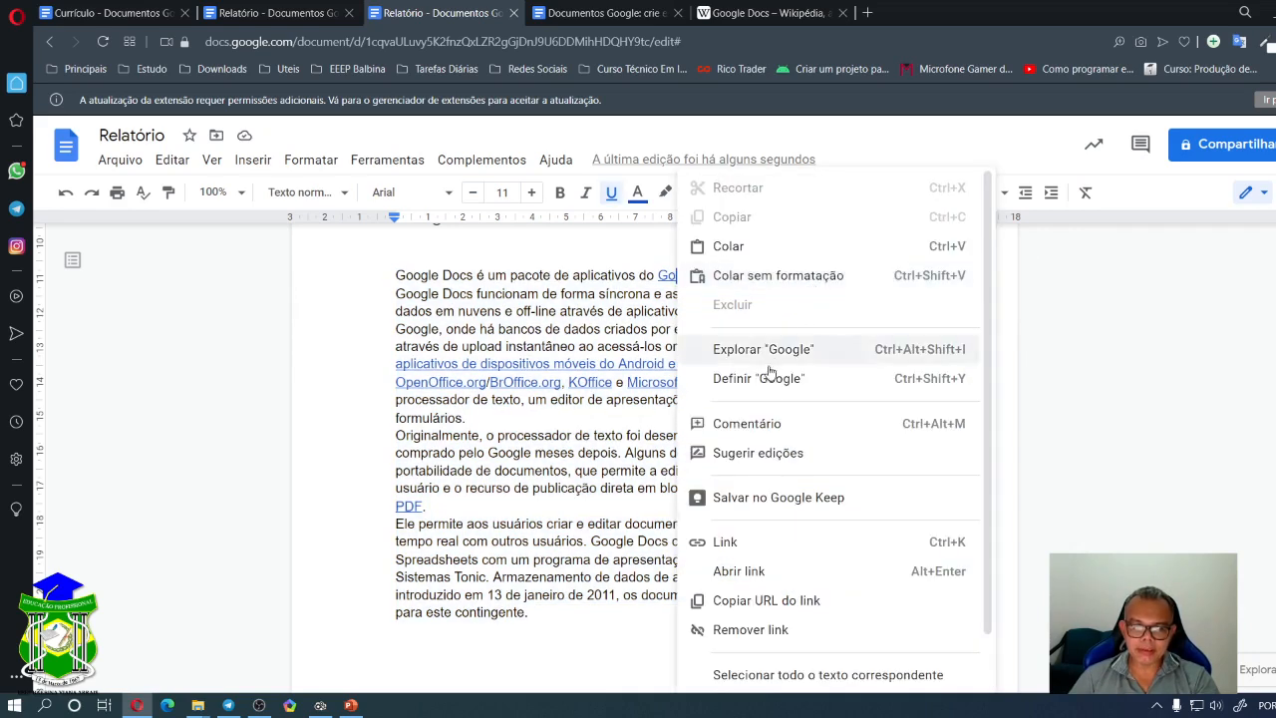
{"action": "left_click", "coordinate": [750, 630]}
{"action": "scroll", "coordinate": [804, 282], "scroll_direction": "up", "scroll_amount": 1}
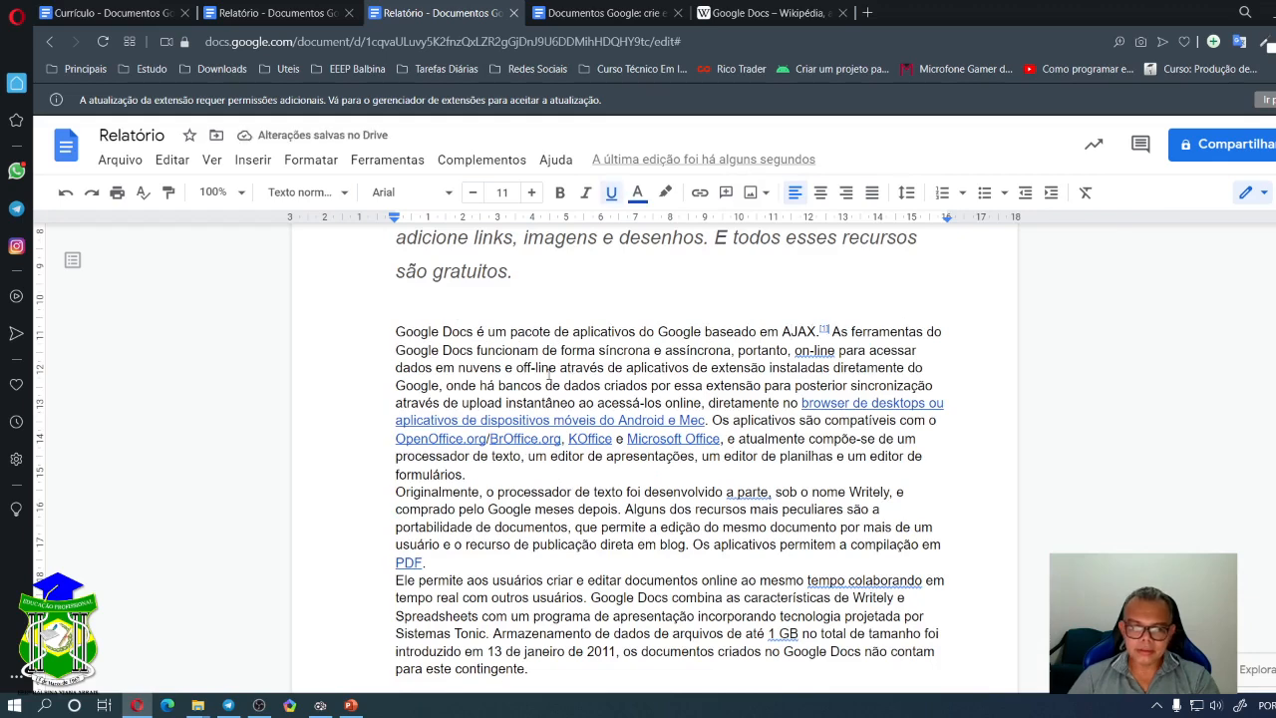
{"action": "right_click", "coordinate": [522, 419]}
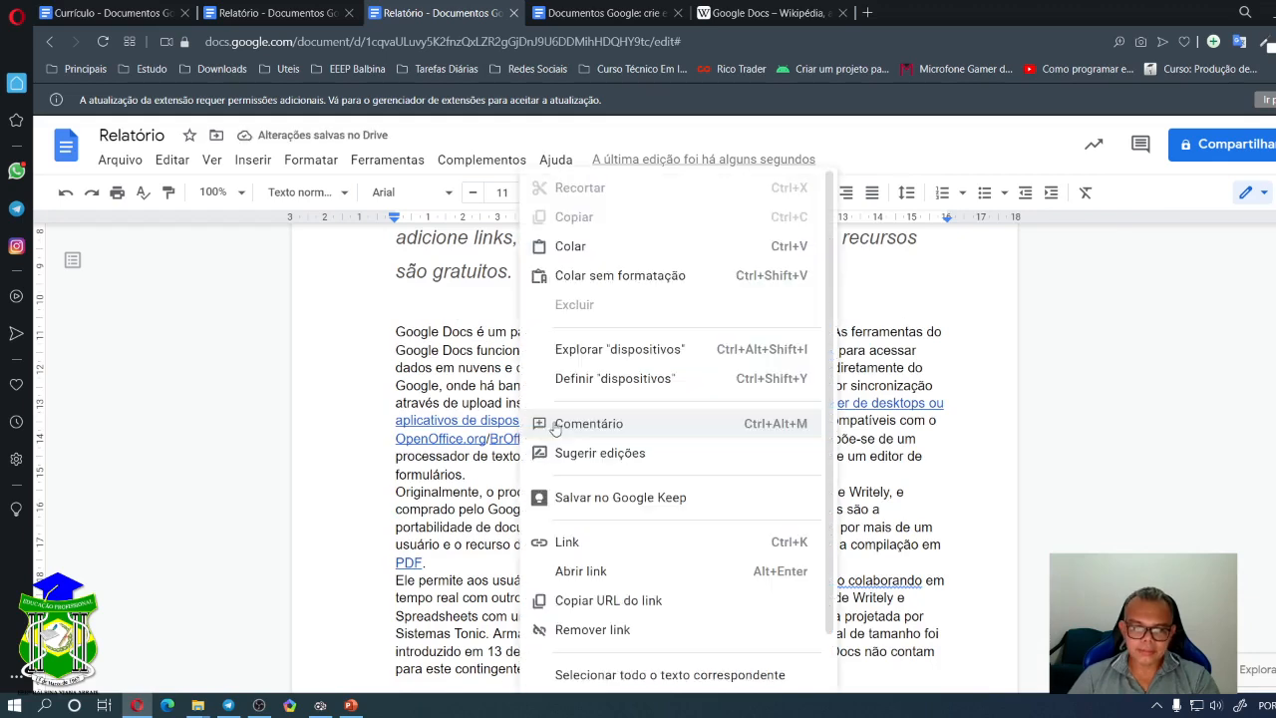
{"action": "left_click", "coordinate": [614, 629]}
{"action": "scroll", "coordinate": [826, 441], "scroll_direction": "up", "scroll_amount": 3}
{"action": "scroll", "coordinate": [778, 441], "scroll_direction": "down", "scroll_amount": 6}
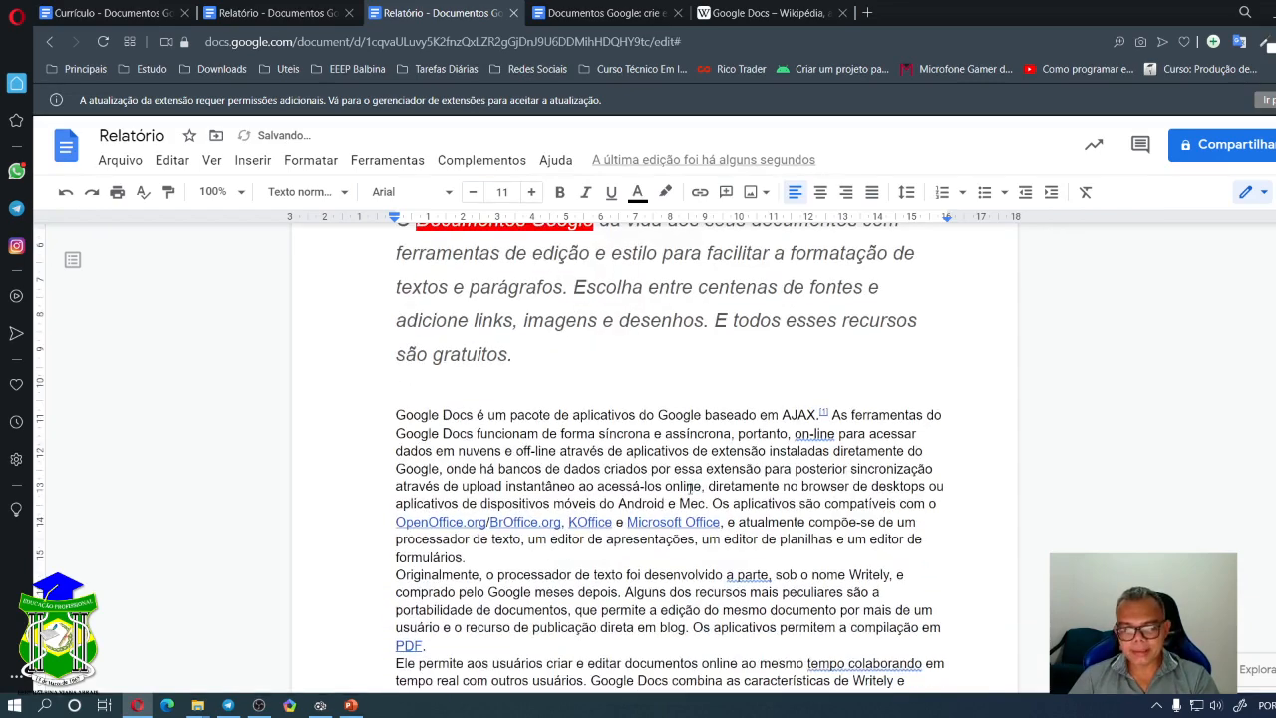
{"action": "scroll", "coordinate": [688, 479], "scroll_direction": "up", "scroll_amount": 2}
{"action": "scroll", "coordinate": [690, 479], "scroll_direction": "up", "scroll_amount": 1}
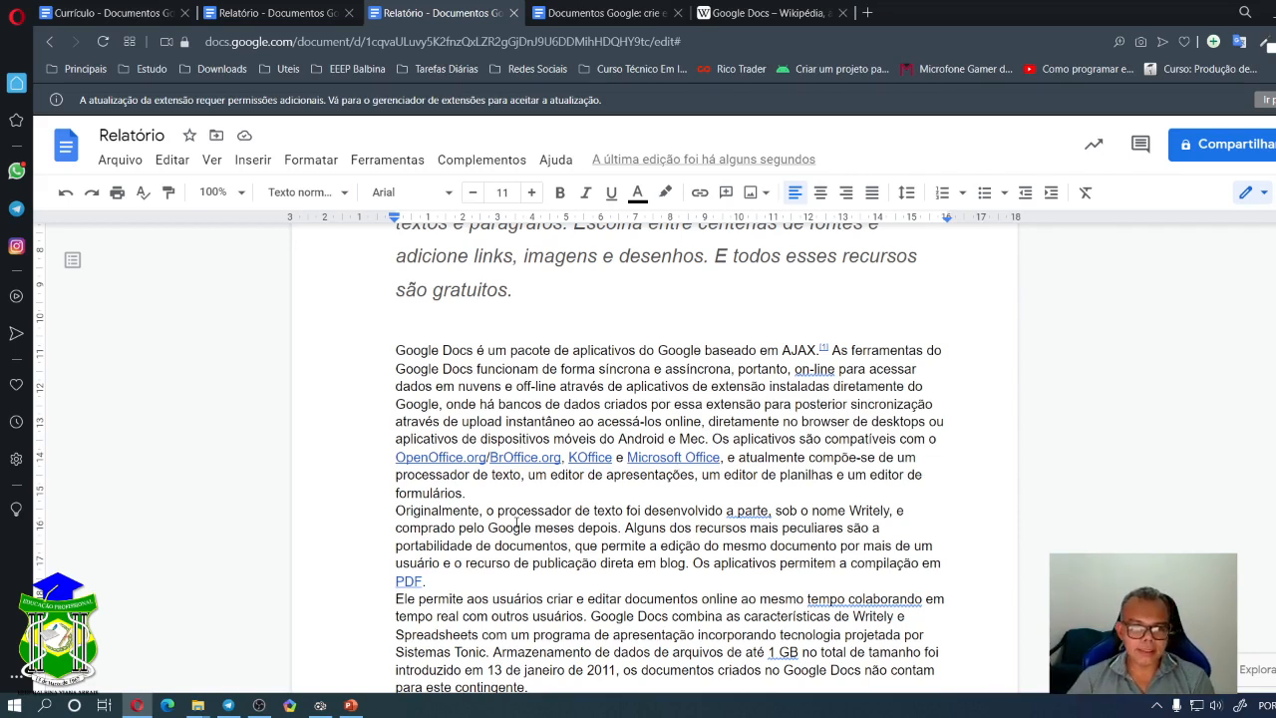
- Copy the selected paragraphs from the Wikipedia Google Docs article
{"action": "left_click", "coordinate": [750, 13]}
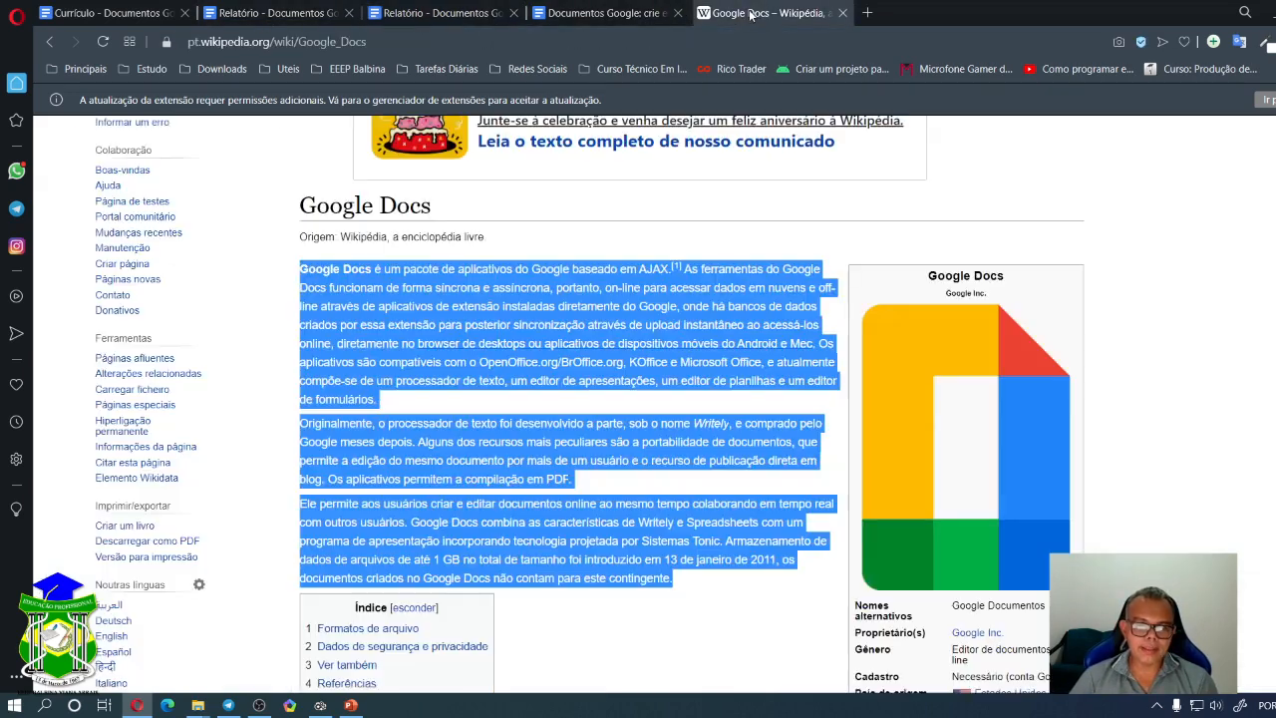
{"action": "right_click", "coordinate": [576, 323]}
{"action": "left_click", "coordinate": [625, 384]}
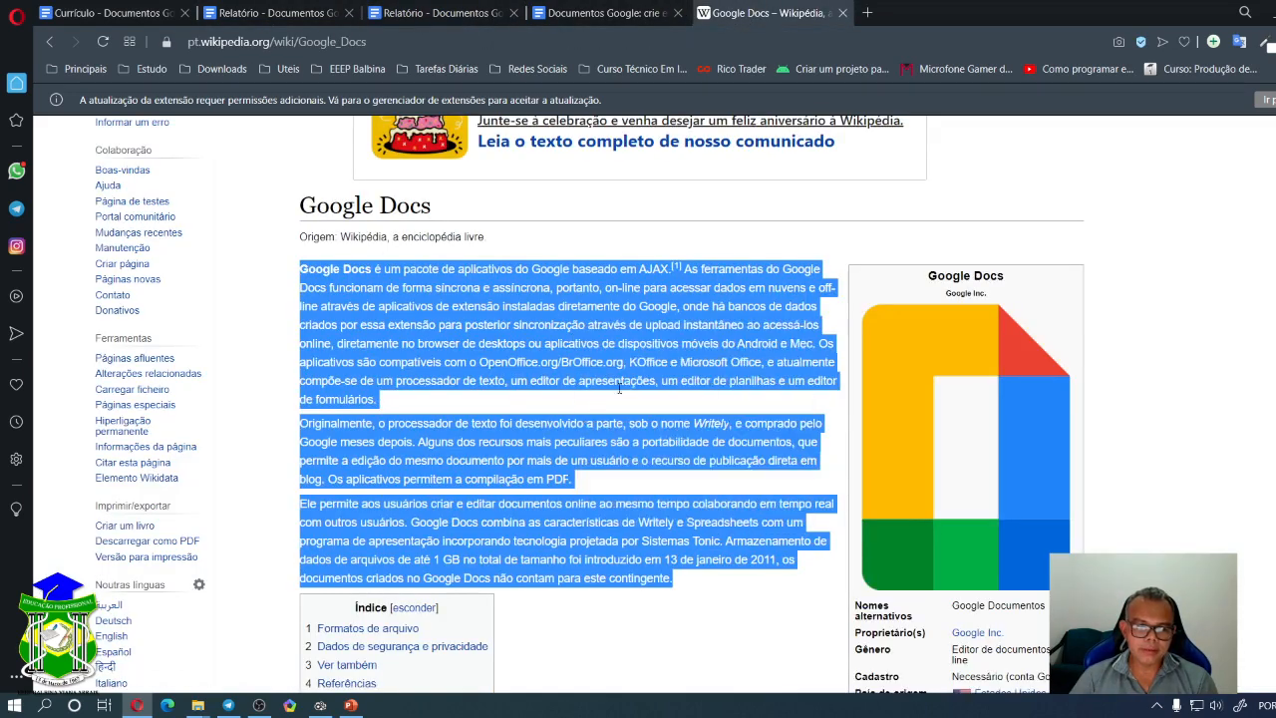
- Launch Bloco de Notas from Windows search using 'no'
{"action": "left_click", "coordinate": [14, 705]}
{"action": "type", "text": "no"}
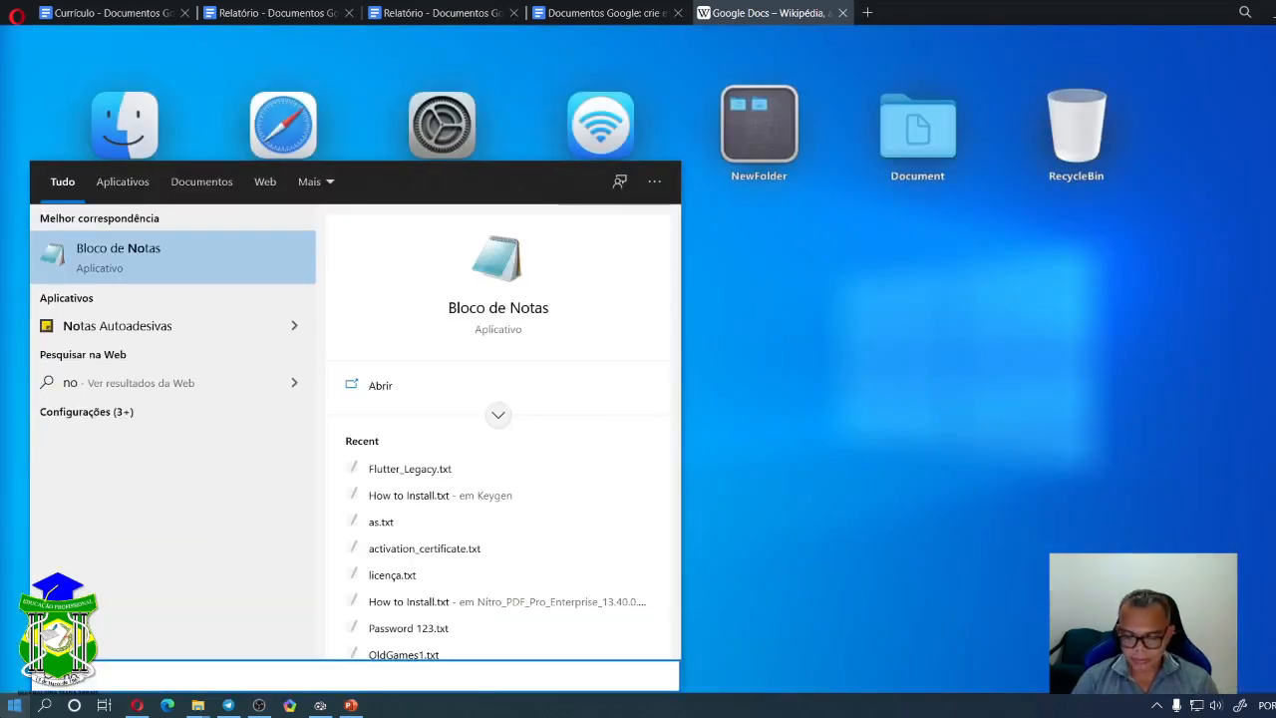
{"action": "key", "text": "Return"}
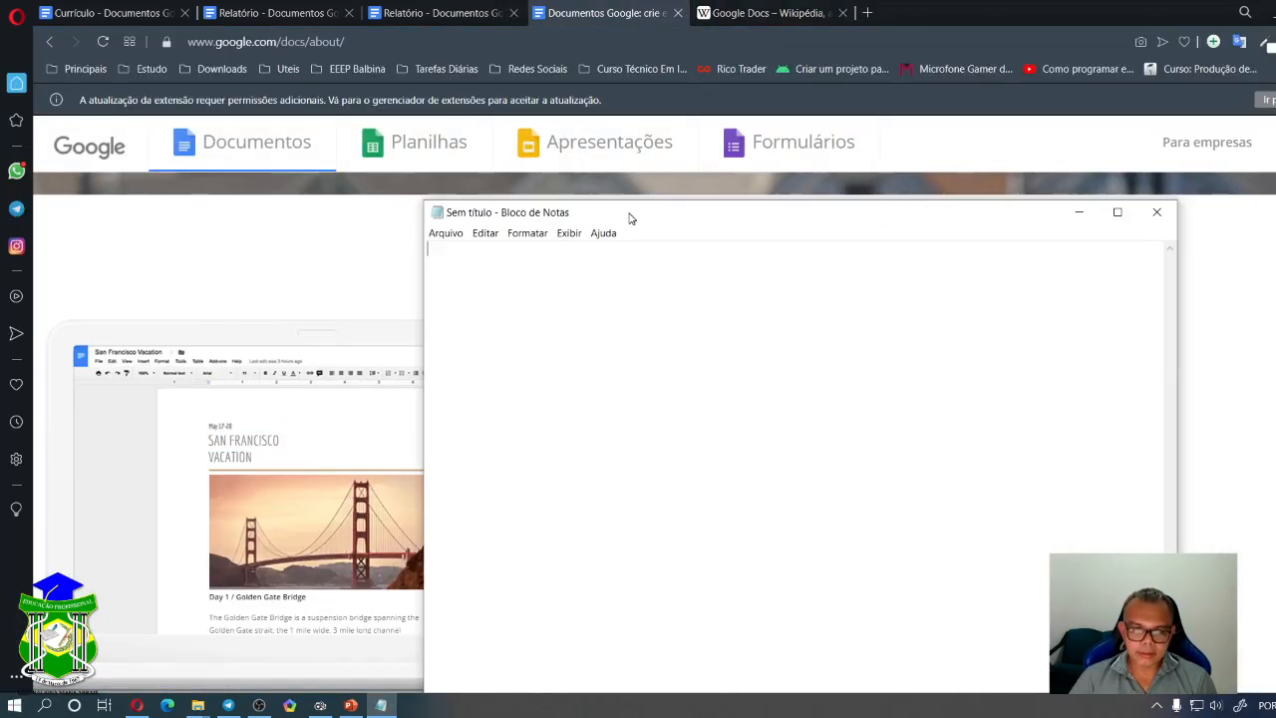
- Paste the Wikipedia paragraphs into Notepad as plain text
{"action": "key", "text": "ctrl+v"}
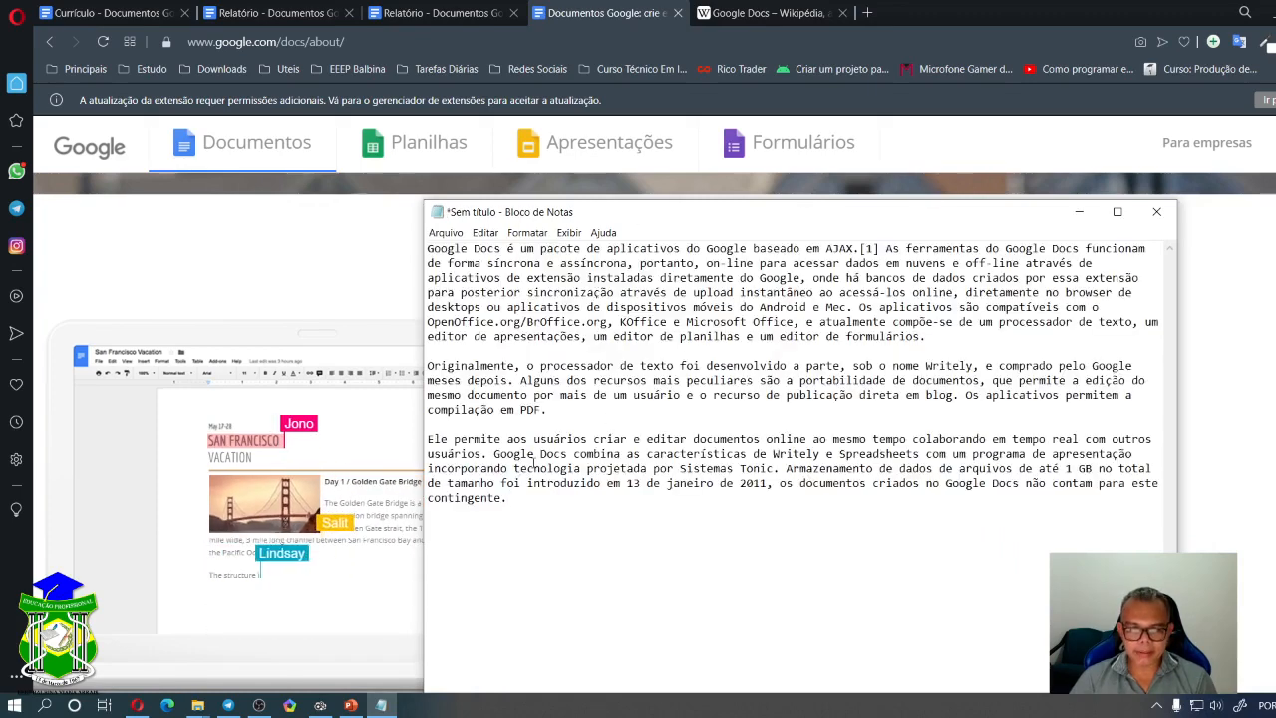
{"action": "left_click_drag", "start_coordinate": [514, 504], "coordinate": [425, 231]}
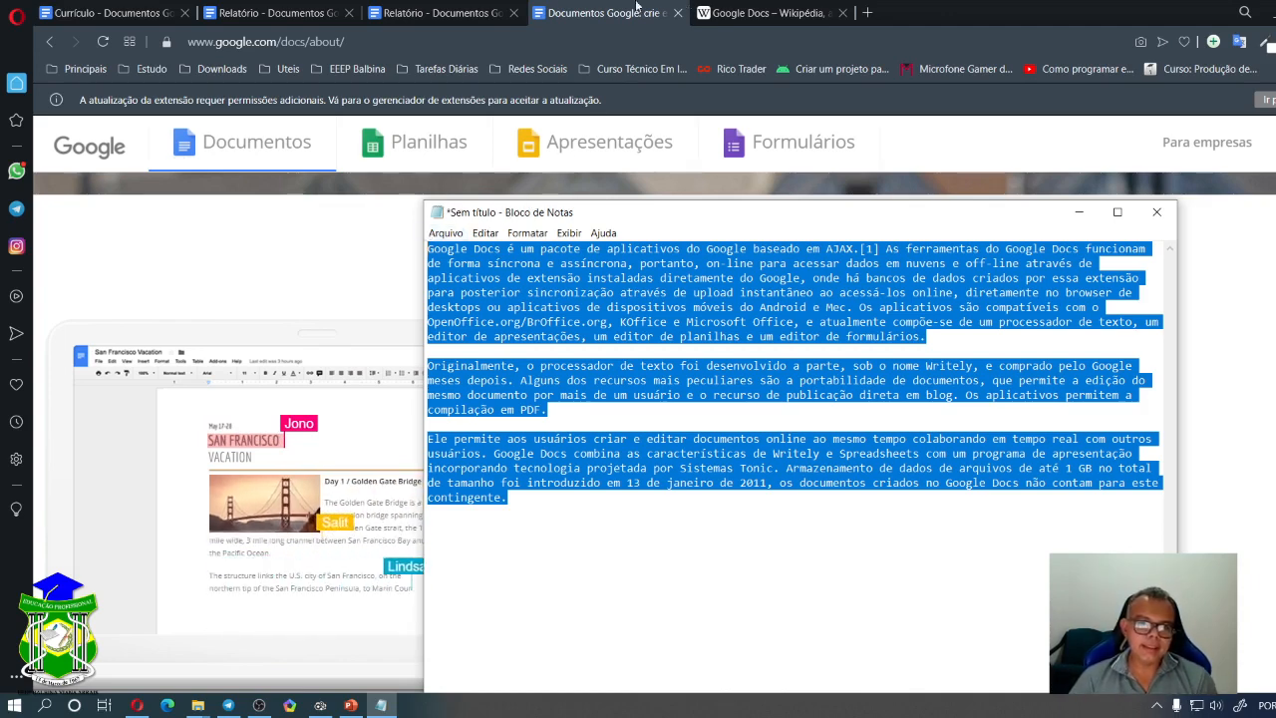
{"action": "left_click", "coordinate": [540, 539]}
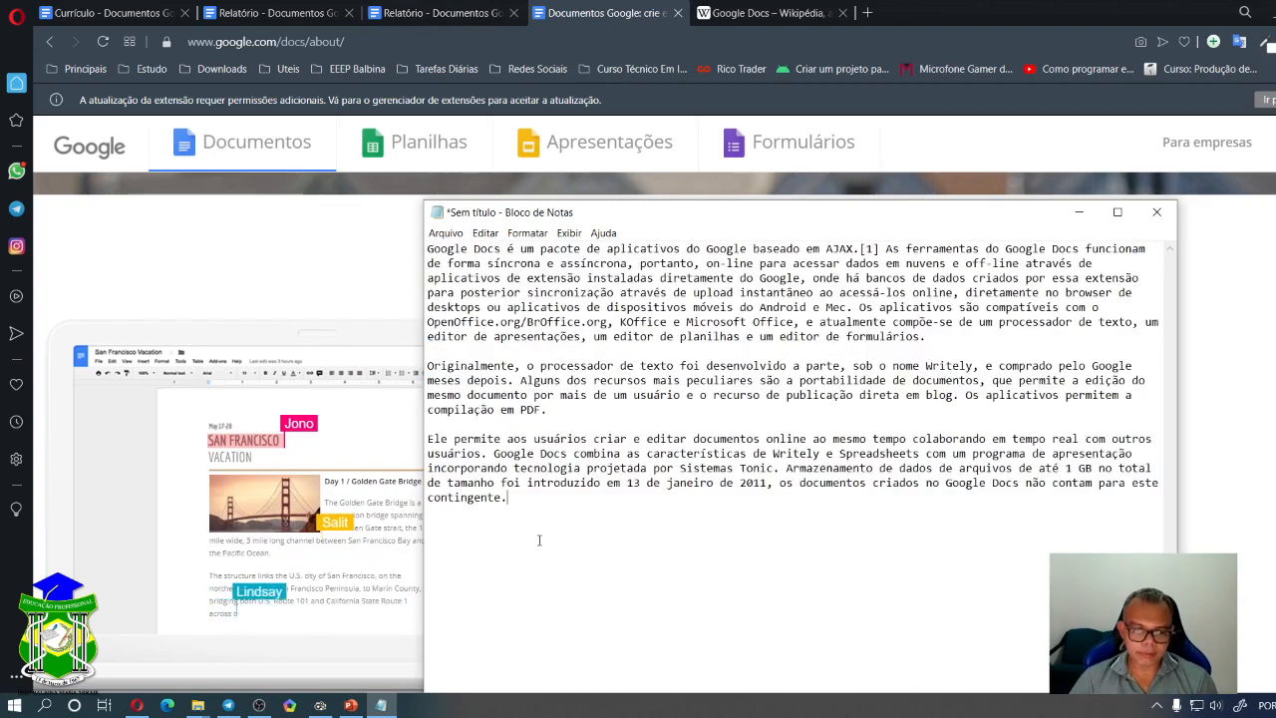
{"action": "key", "text": "ctrl+a"}
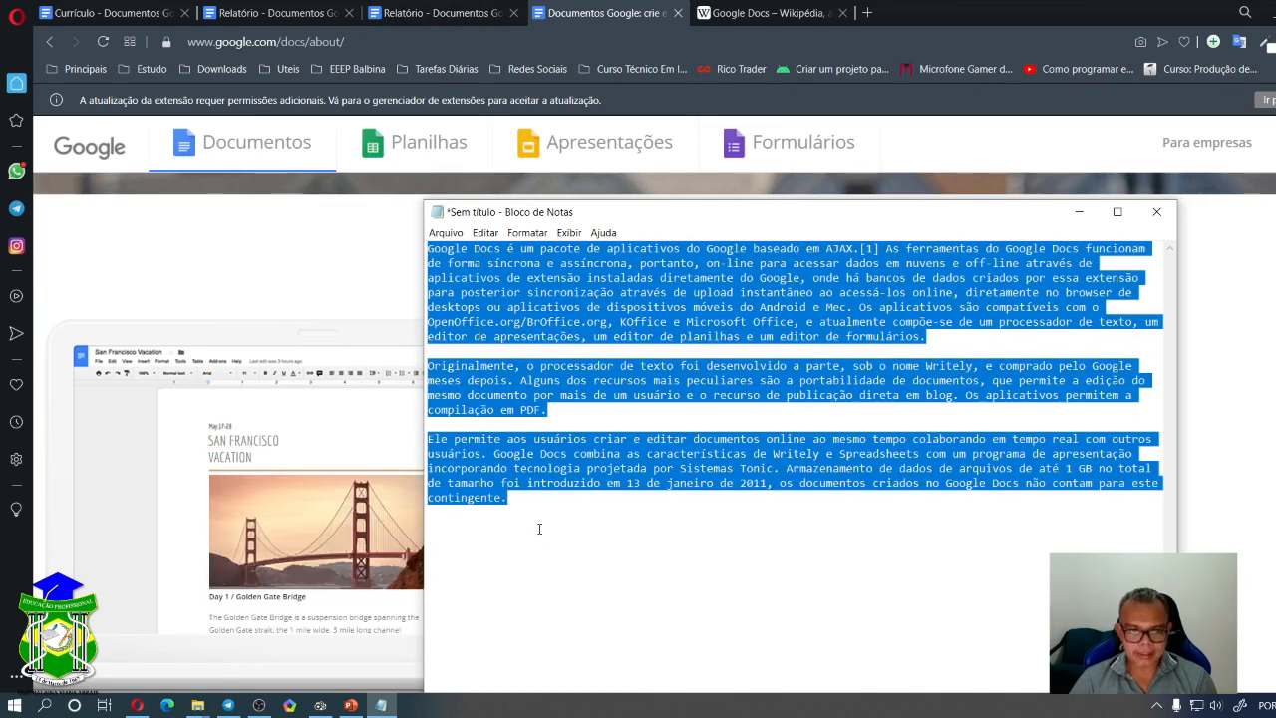
{"action": "left_click", "coordinate": [540, 528]}
- Select all the Notepad text with Editar > Selecionar tudo and minimize Notepad
{"action": "left_click", "coordinate": [484, 232]}
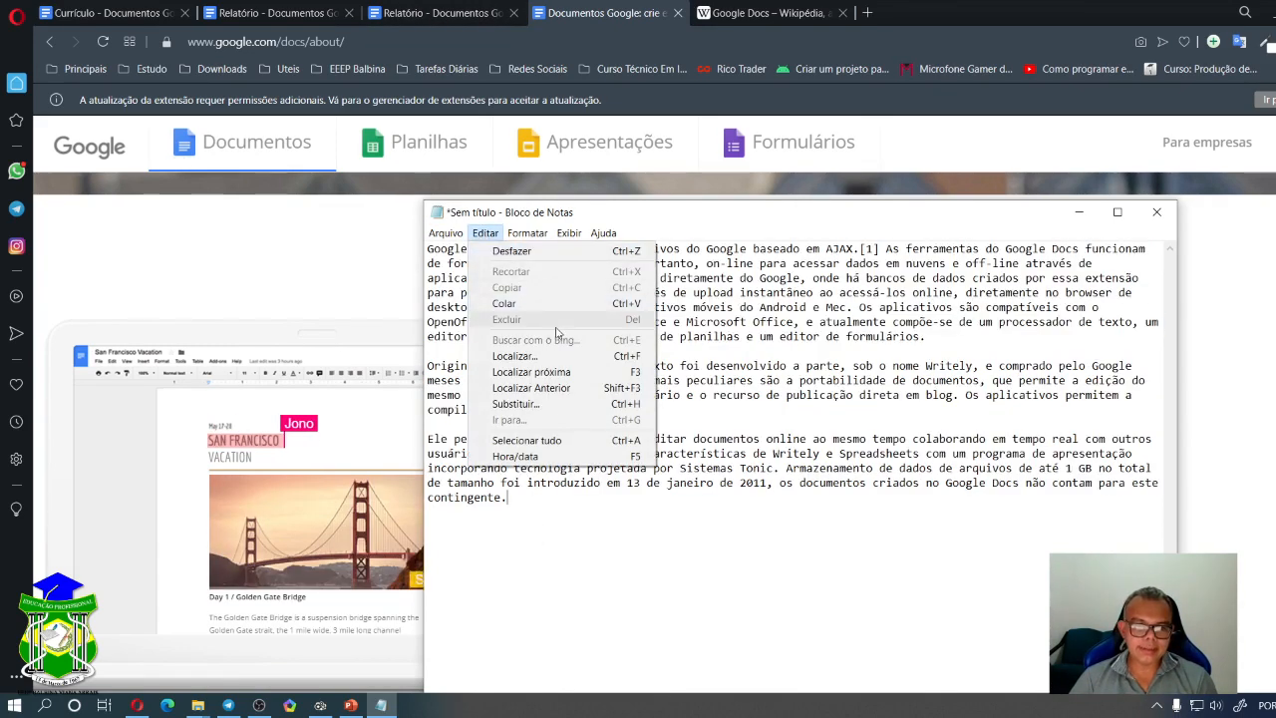
{"action": "left_click", "coordinate": [546, 441]}
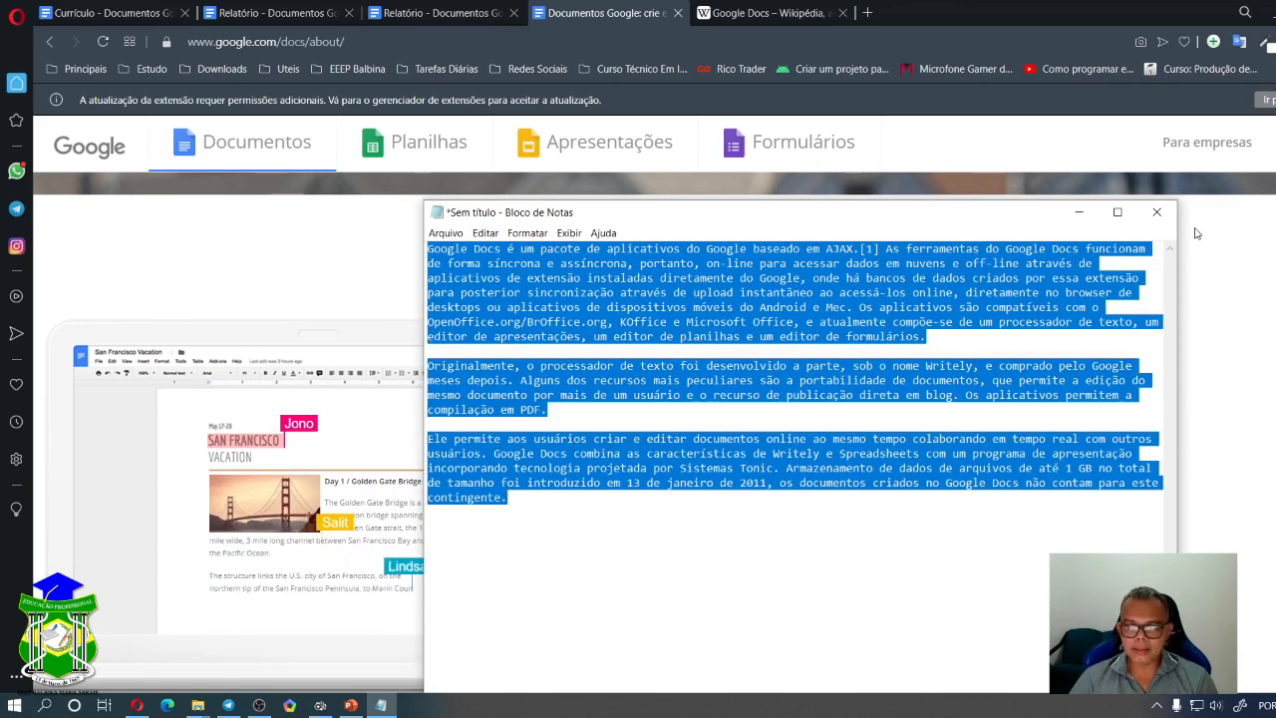
{"action": "left_click", "coordinate": [1079, 211]}
- In Relatório, delete the formatted Wikipedia paragraphs and paste the Notepad plain text in their place
{"action": "left_click", "coordinate": [456, 13]}
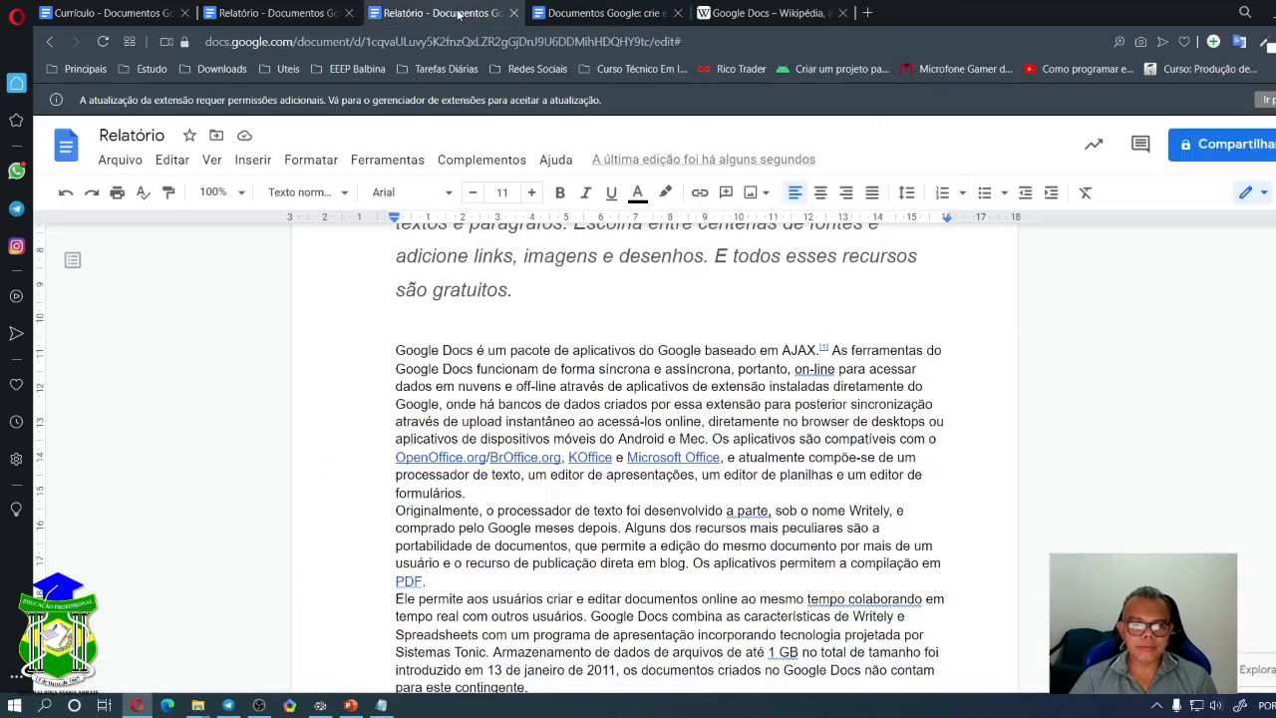
{"action": "left_click_drag", "start_coordinate": [381, 355], "coordinate": [684, 539]}
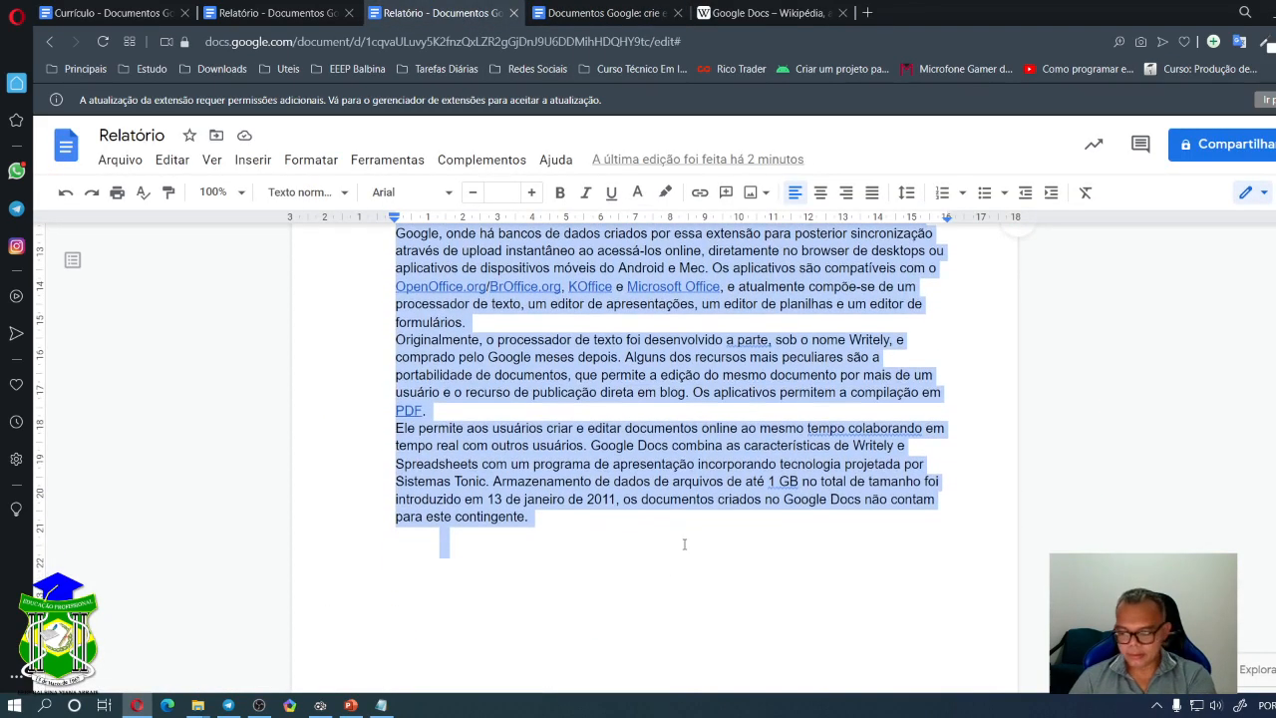
{"action": "key", "text": "BackSpace"}
{"action": "key", "text": "ctrl+v"}
- Review the pasted link-free text and select its first paragraph
{"action": "scroll", "coordinate": [639, 403], "scroll_direction": "down", "scroll_amount": 2}
{"action": "scroll", "coordinate": [641, 407], "scroll_direction": "up", "scroll_amount": 4}
{"action": "scroll", "coordinate": [688, 439], "scroll_direction": "down", "scroll_amount": 3}
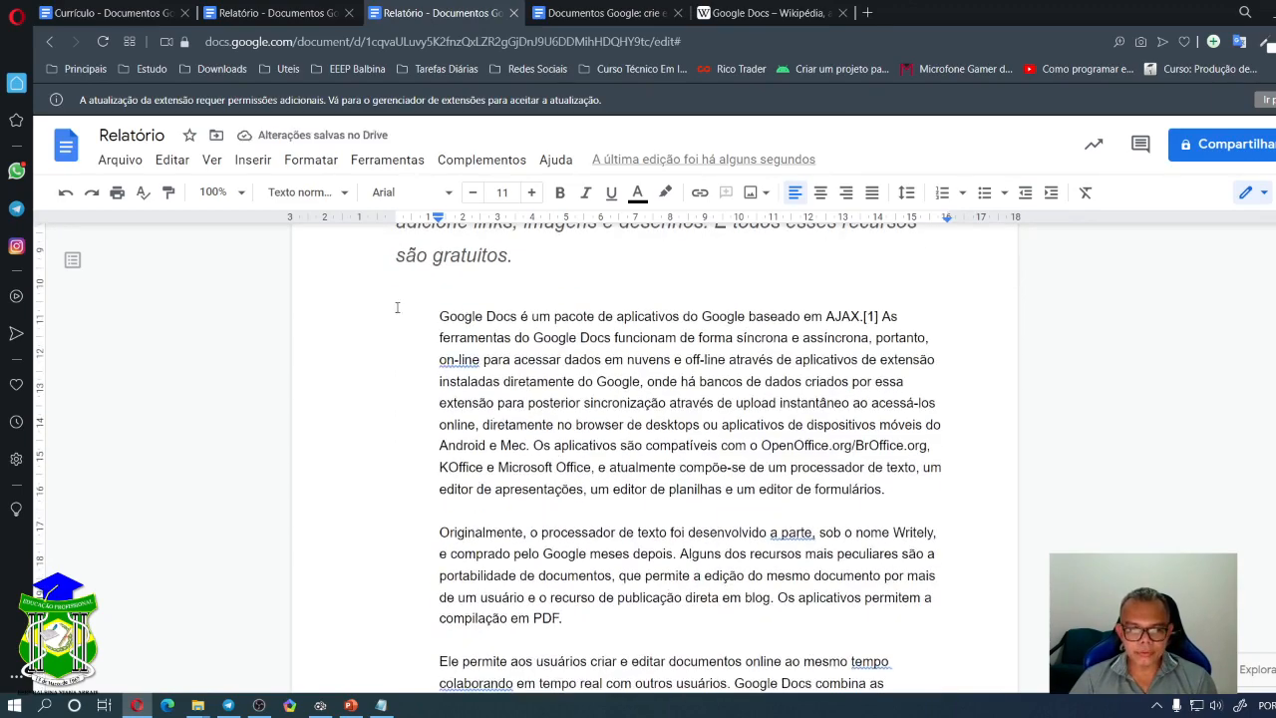
{"action": "left_click_drag", "start_coordinate": [440, 317], "coordinate": [903, 557]}
{"action": "scroll", "coordinate": [682, 464], "scroll_direction": "up", "scroll_amount": 5}
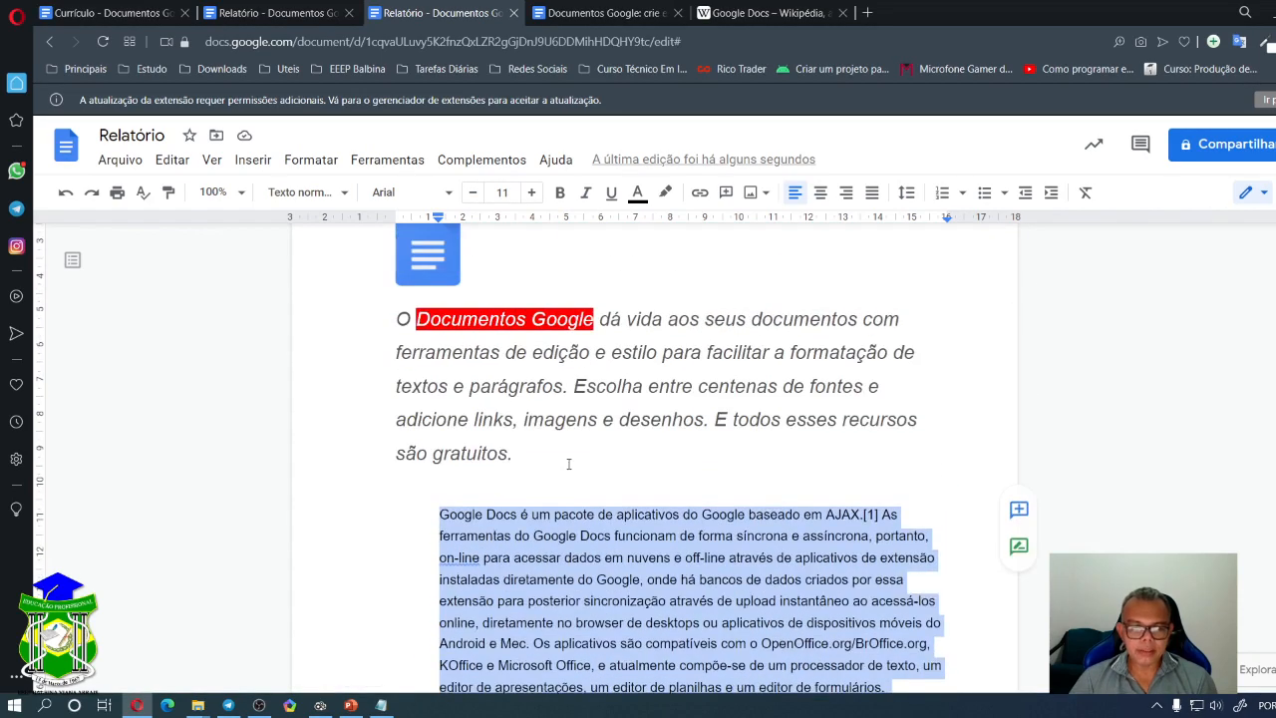